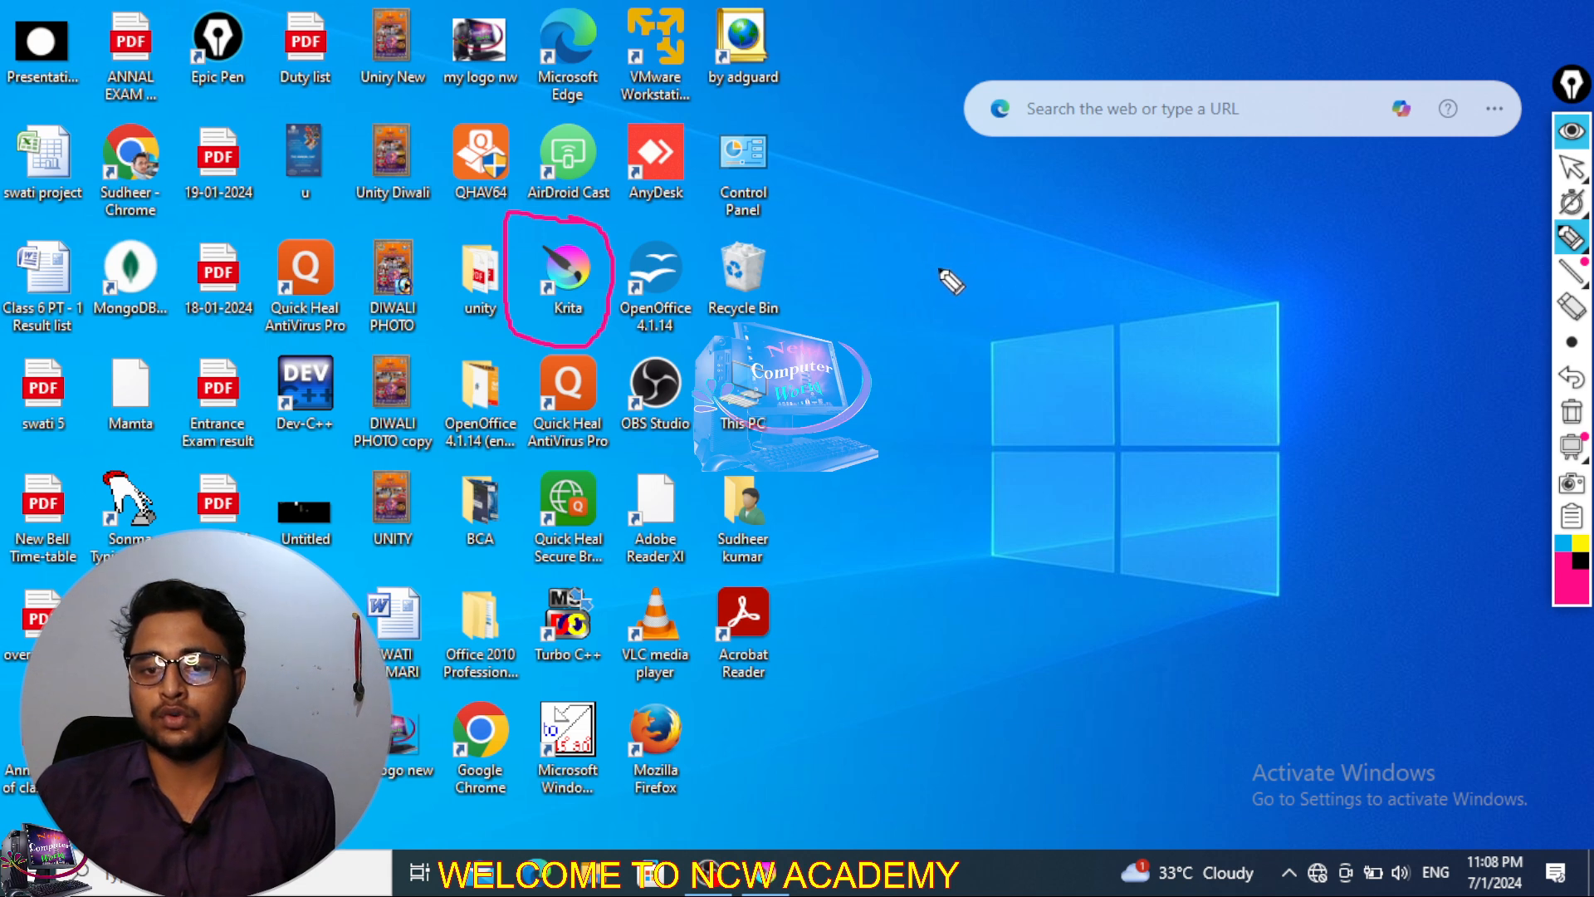
# - Handwrite KRITA and a circled number on the desktop with the pink annotation pen, and clear the ink
pyautogui.moveTo(852, 260); pyautogui.dragTo(927, 573)
pyautogui.moveTo(941, 270)
pyautogui.mouseDown()
pyautogui.moveTo(904, 426)
pyautogui.moveTo(997, 453)
pyautogui.moveTo(973, 287)
pyautogui.moveTo(1008, 349)
pyautogui.moveTo(1055, 376)
pyautogui.mouseUp()
pyautogui.moveTo(1070, 254)
pyautogui.mouseDown()
pyautogui.moveTo(1080, 374)
pyautogui.moveTo(1083, 255)
pyautogui.mouseUp()
pyautogui.moveTo(1061, 386); pyautogui.dragTo(1158, 367)
pyautogui.moveTo(1154, 270)
pyautogui.mouseDown()
pyautogui.moveTo(1160, 366)
pyautogui.moveTo(1193, 266)
pyautogui.moveTo(1224, 359)
pyautogui.mouseUp()
pyautogui.moveTo(1227, 266)
pyautogui.mouseDown()
pyautogui.moveTo(1295, 333)
pyautogui.moveTo(1283, 314)
pyautogui.mouseUp()
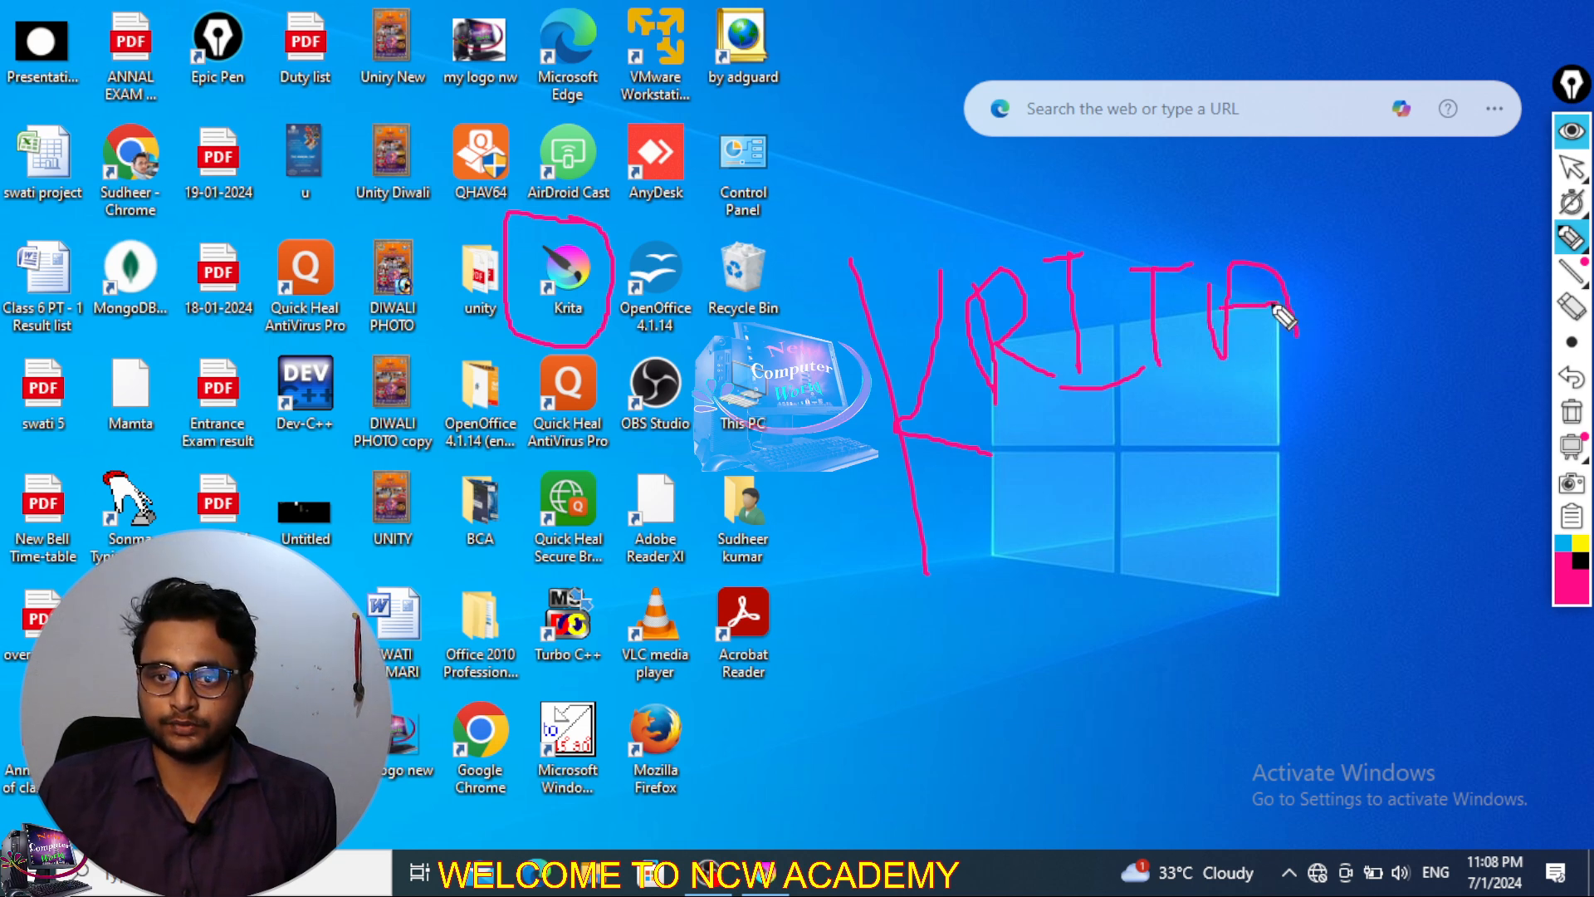
pyautogui.moveTo(1152, 497); pyautogui.dragTo(1289, 501)
pyautogui.moveTo(1294, 407)
pyautogui.mouseDown()
pyautogui.moveTo(1220, 441)
pyautogui.moveTo(1355, 554)
pyautogui.moveTo(1274, 432)
pyautogui.mouseUp()
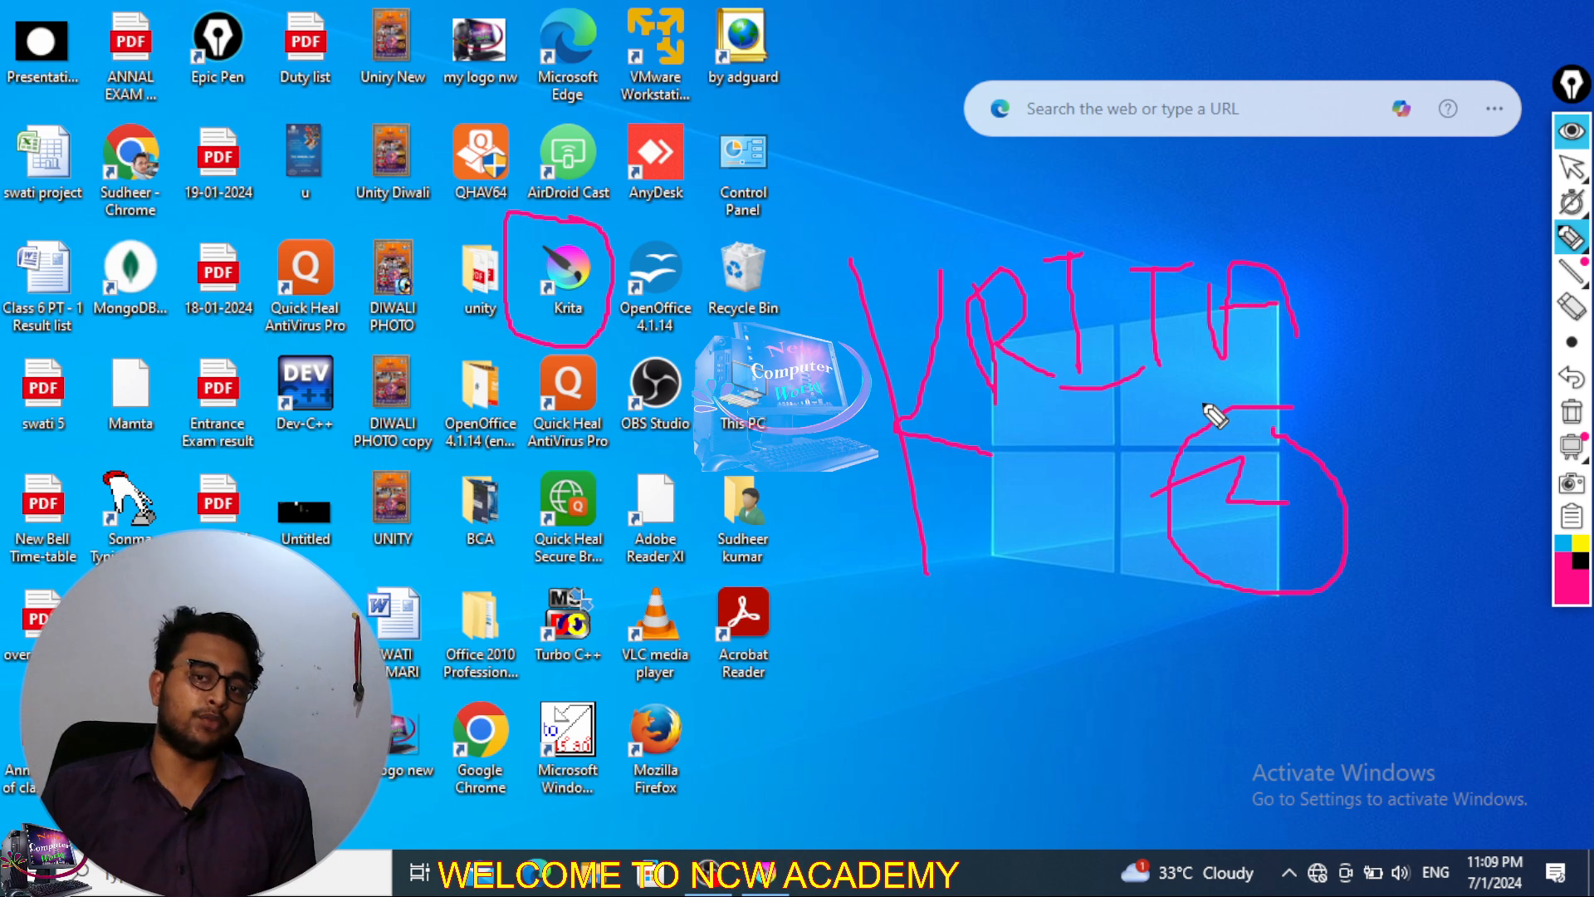
pyautogui.click(1571, 411)
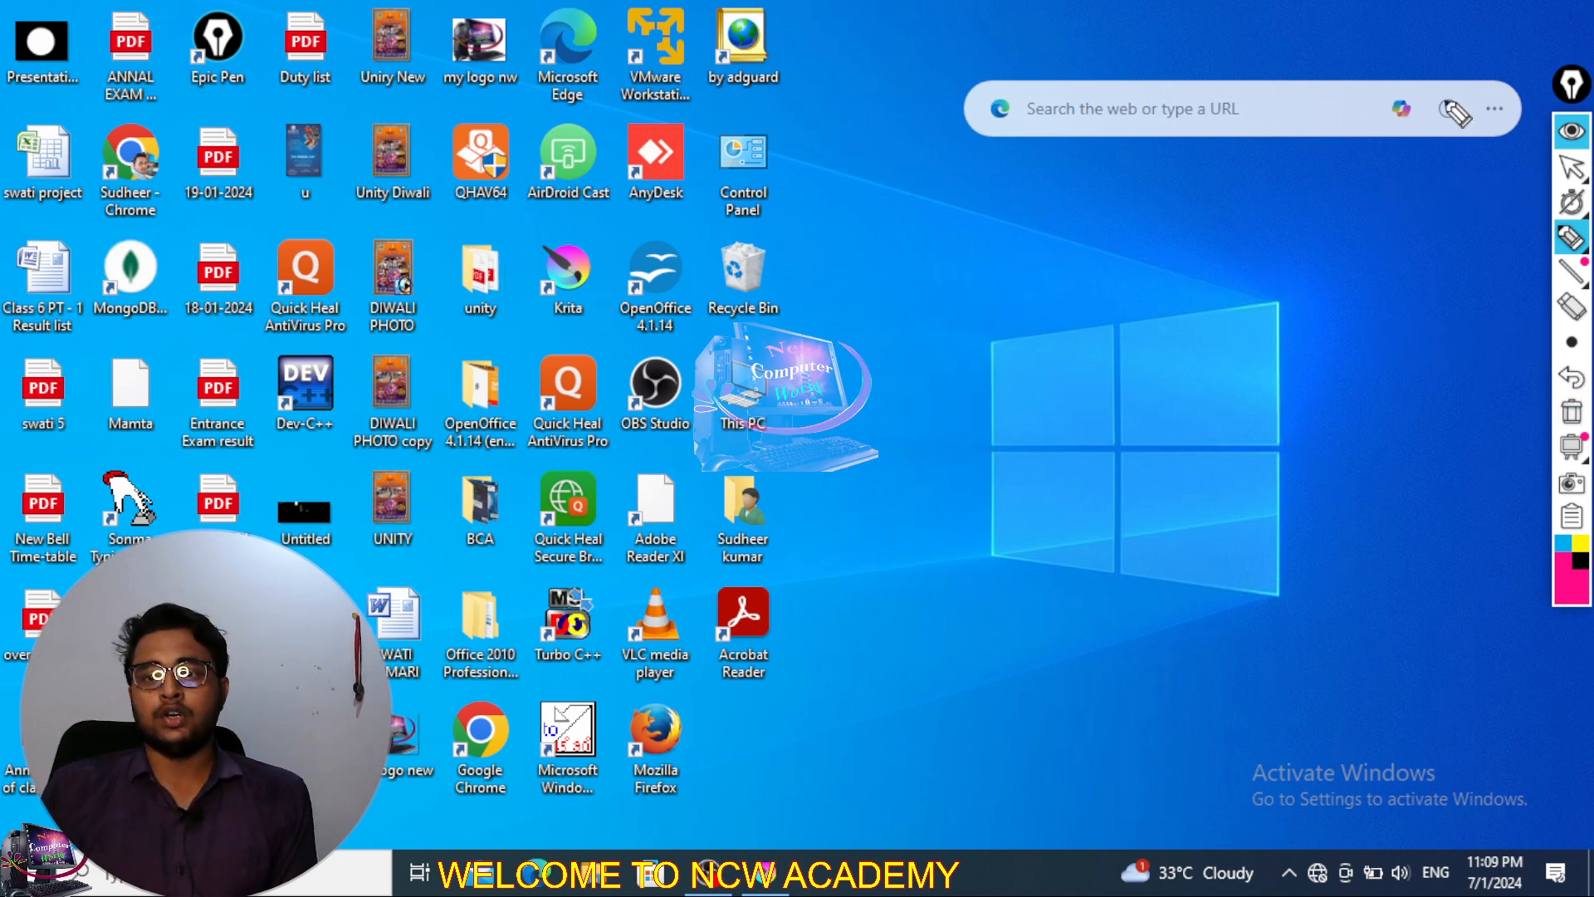
# - Switch to Krita and create a new custom document of 2480 by 3508 pixels at 300 pixels/inch
pyautogui.click(1572, 166)
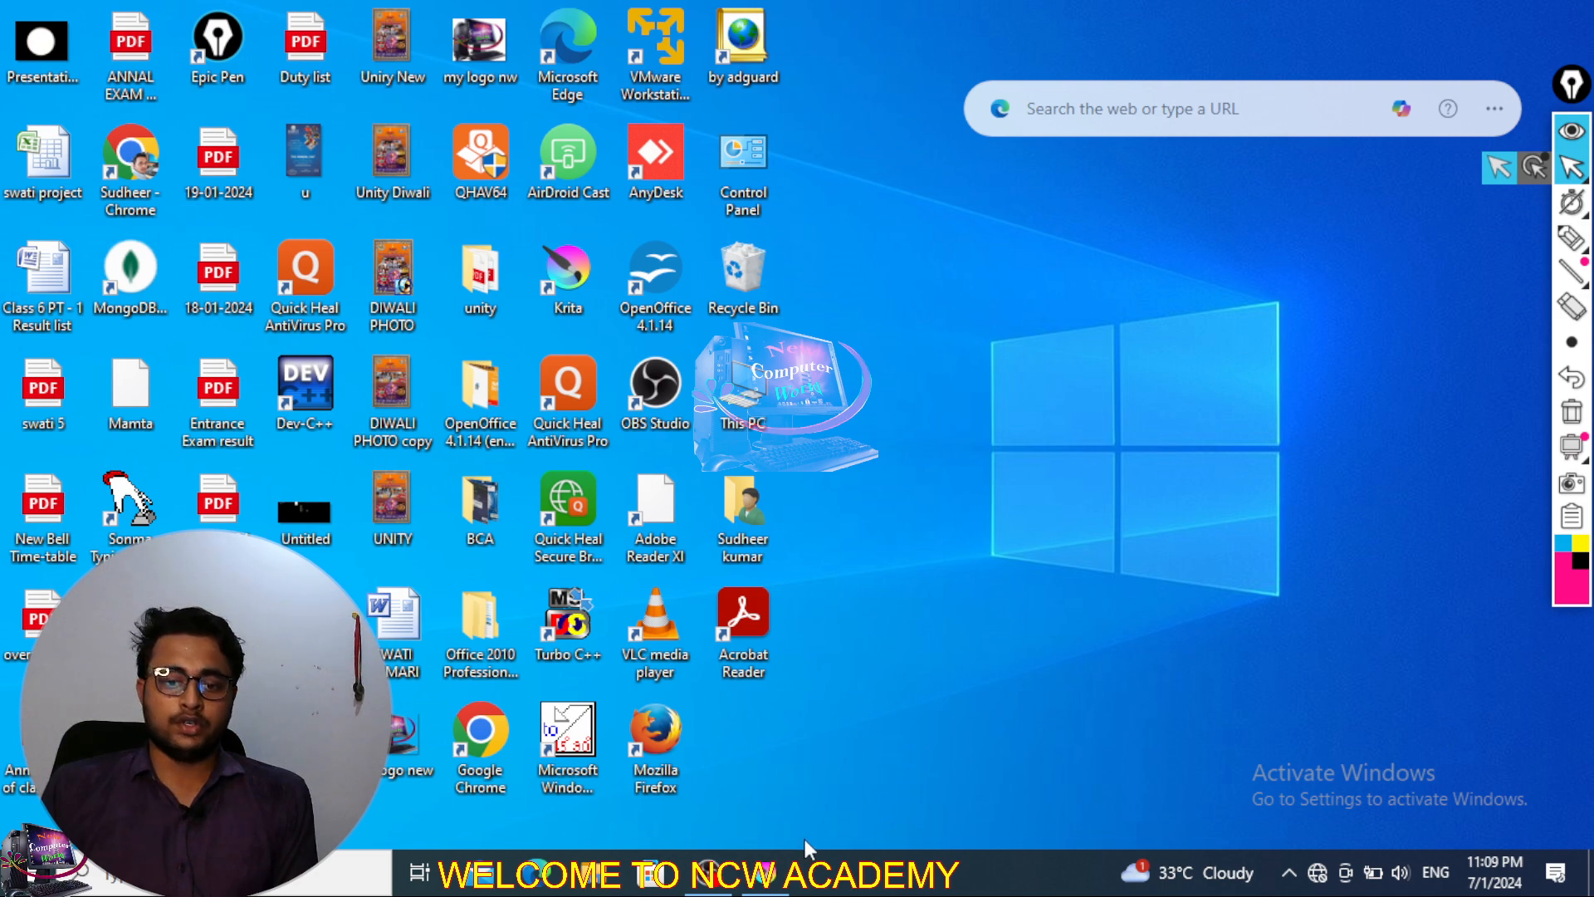
pyautogui.moveTo(765, 882)
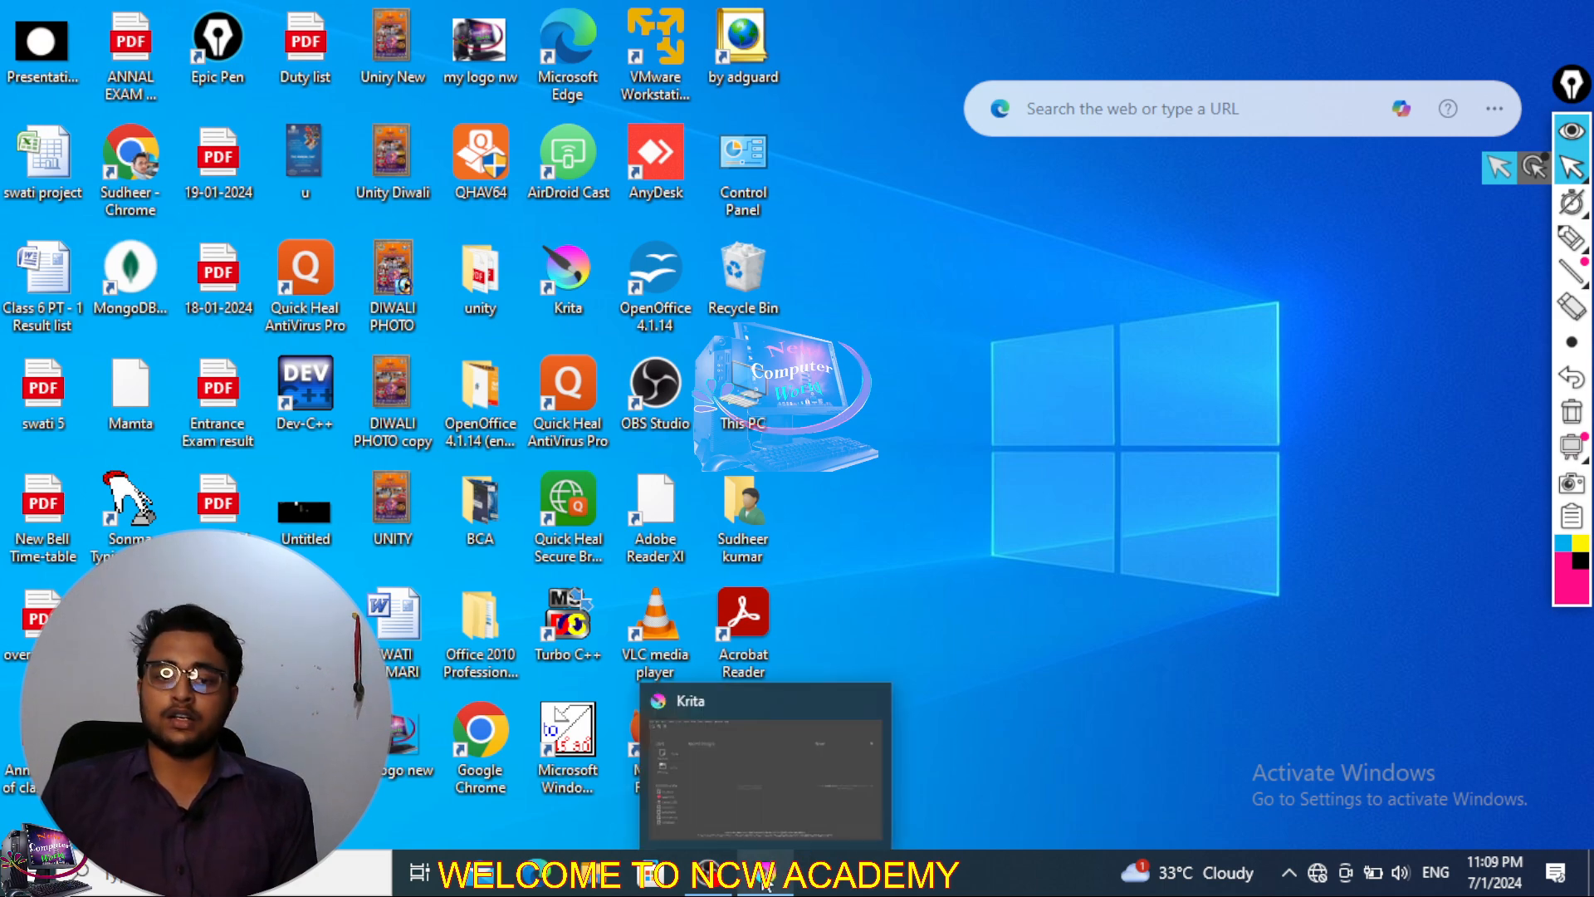
pyautogui.click(766, 881)
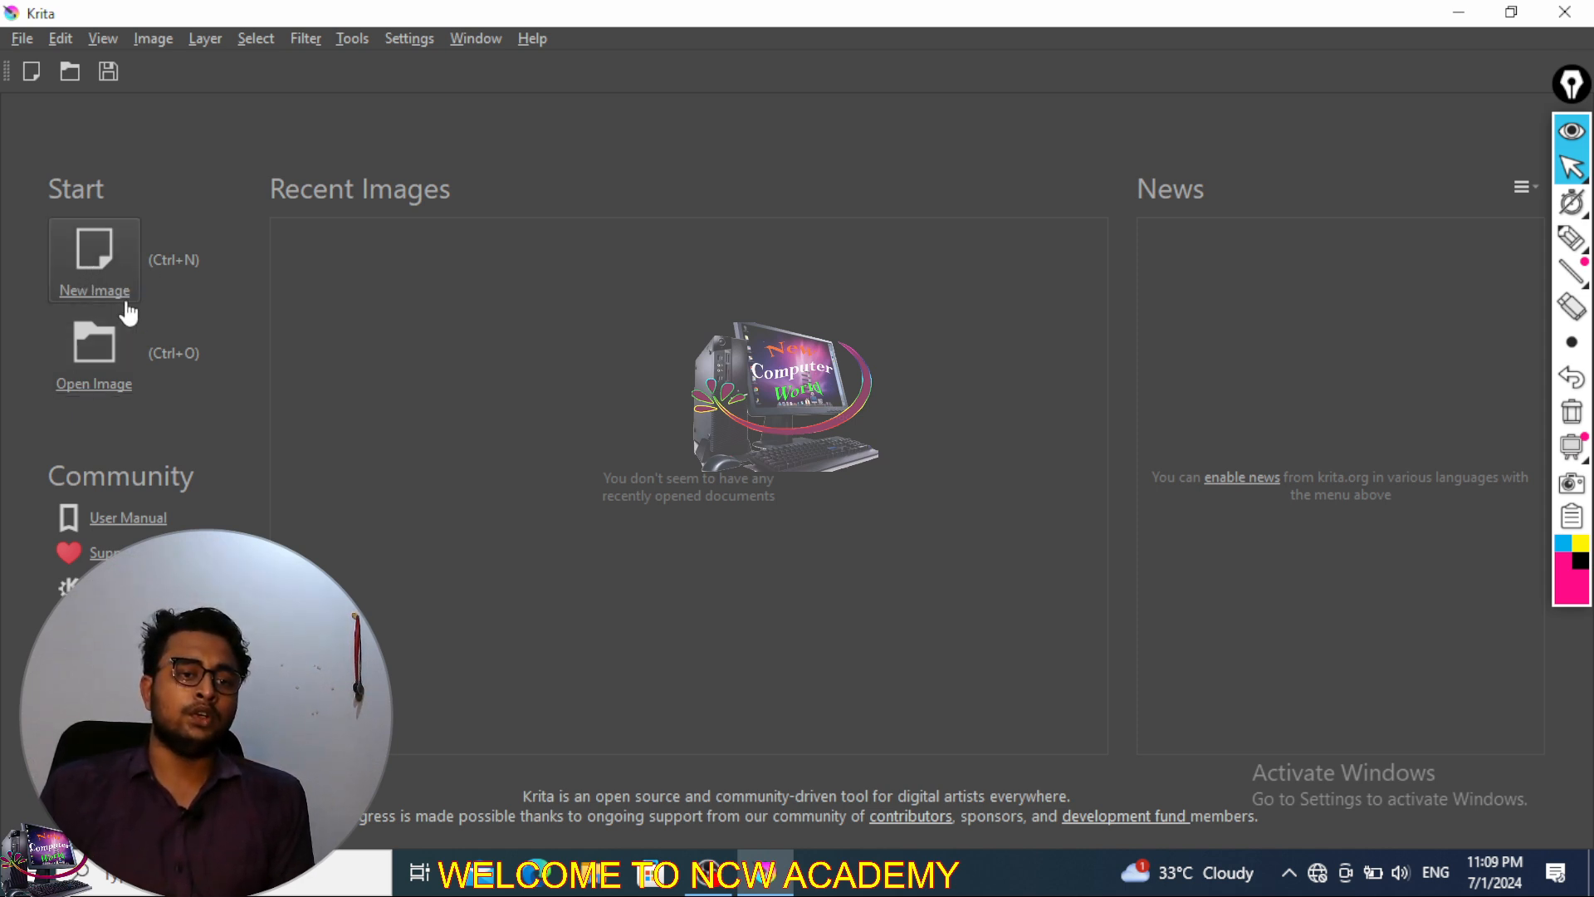
pyautogui.click(92, 264)
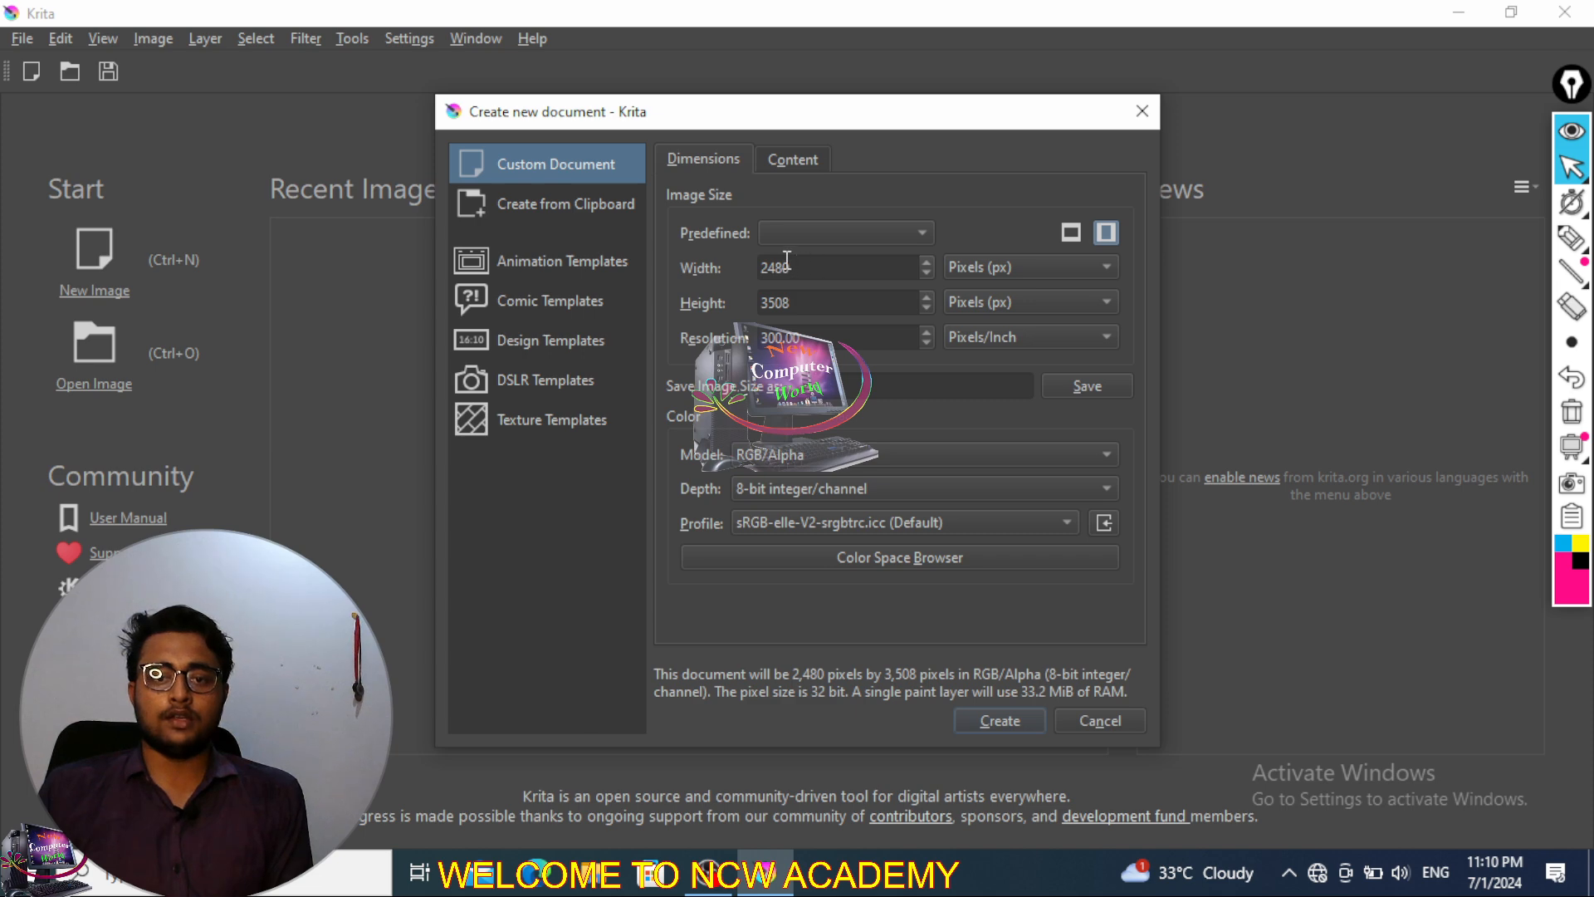
pyautogui.click(999, 720)
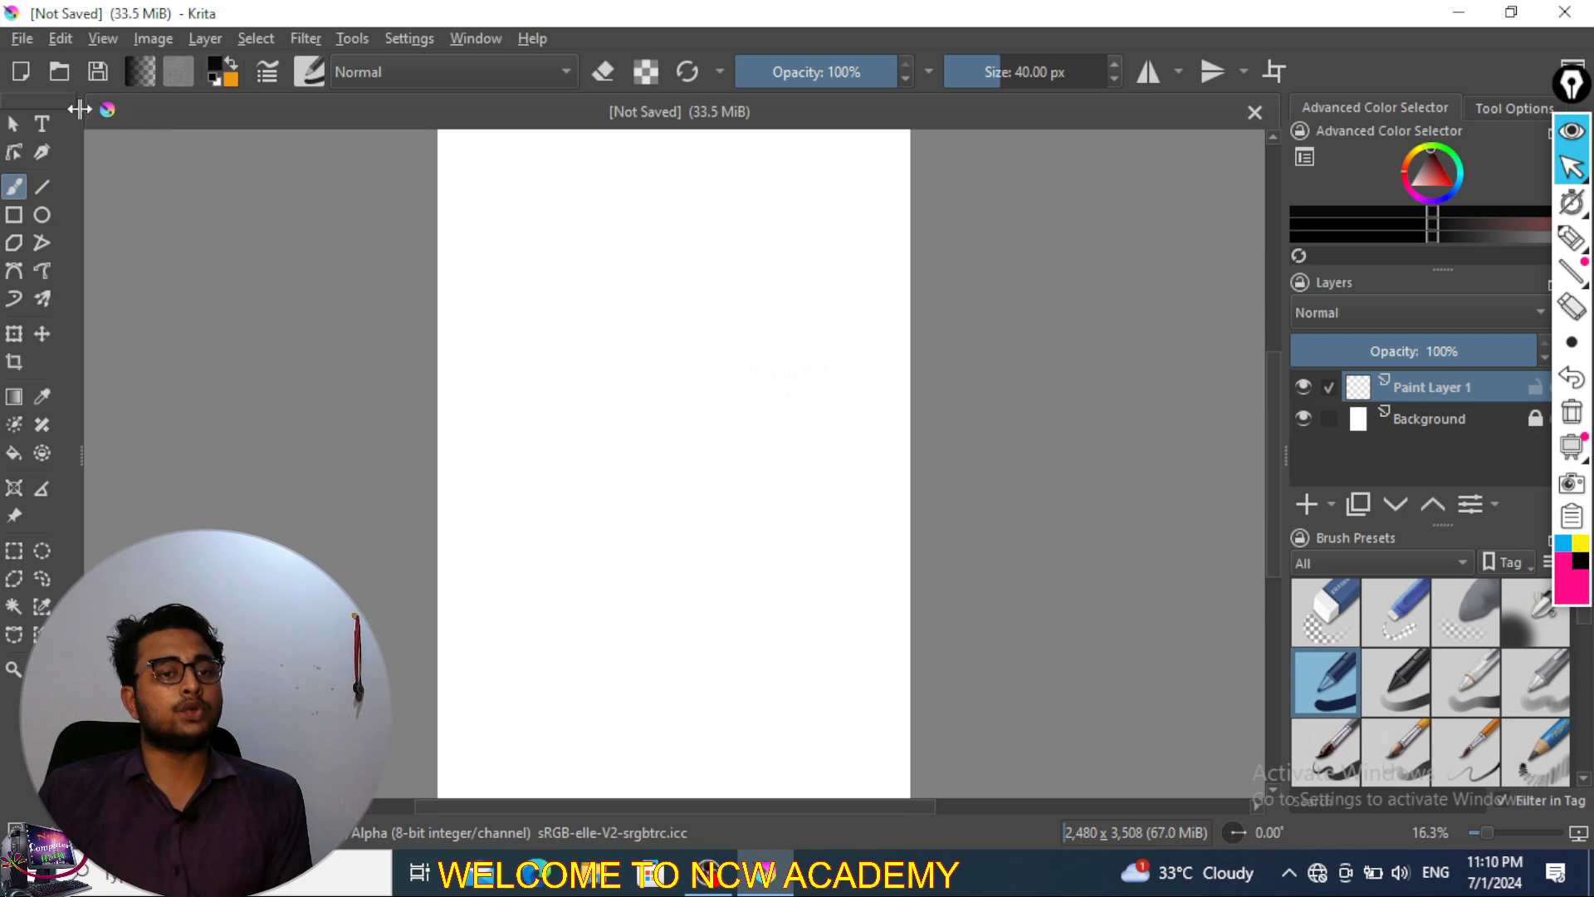
# - Outline Krita's toolbox with the pink annotation pen and clear the mark
pyautogui.click(1572, 238)
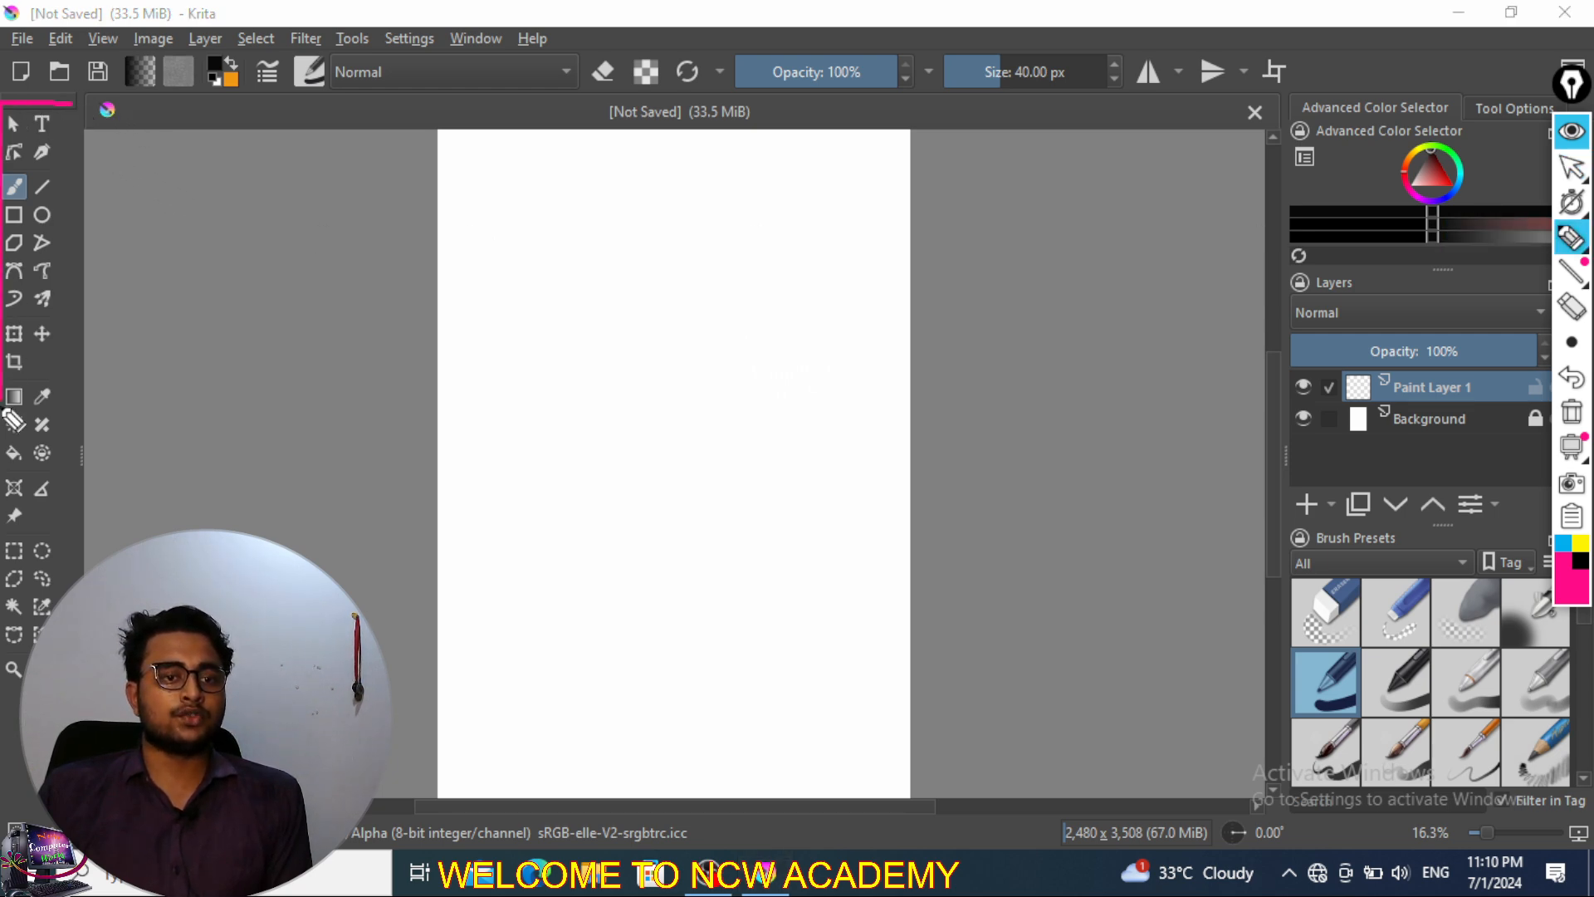
pyautogui.moveTo(4, 691); pyautogui.dragTo(23, 712)
pyautogui.moveTo(166, 535)
pyautogui.mouseDown()
pyautogui.moveTo(171, 179)
pyautogui.moveTo(68, 99)
pyautogui.mouseUp()
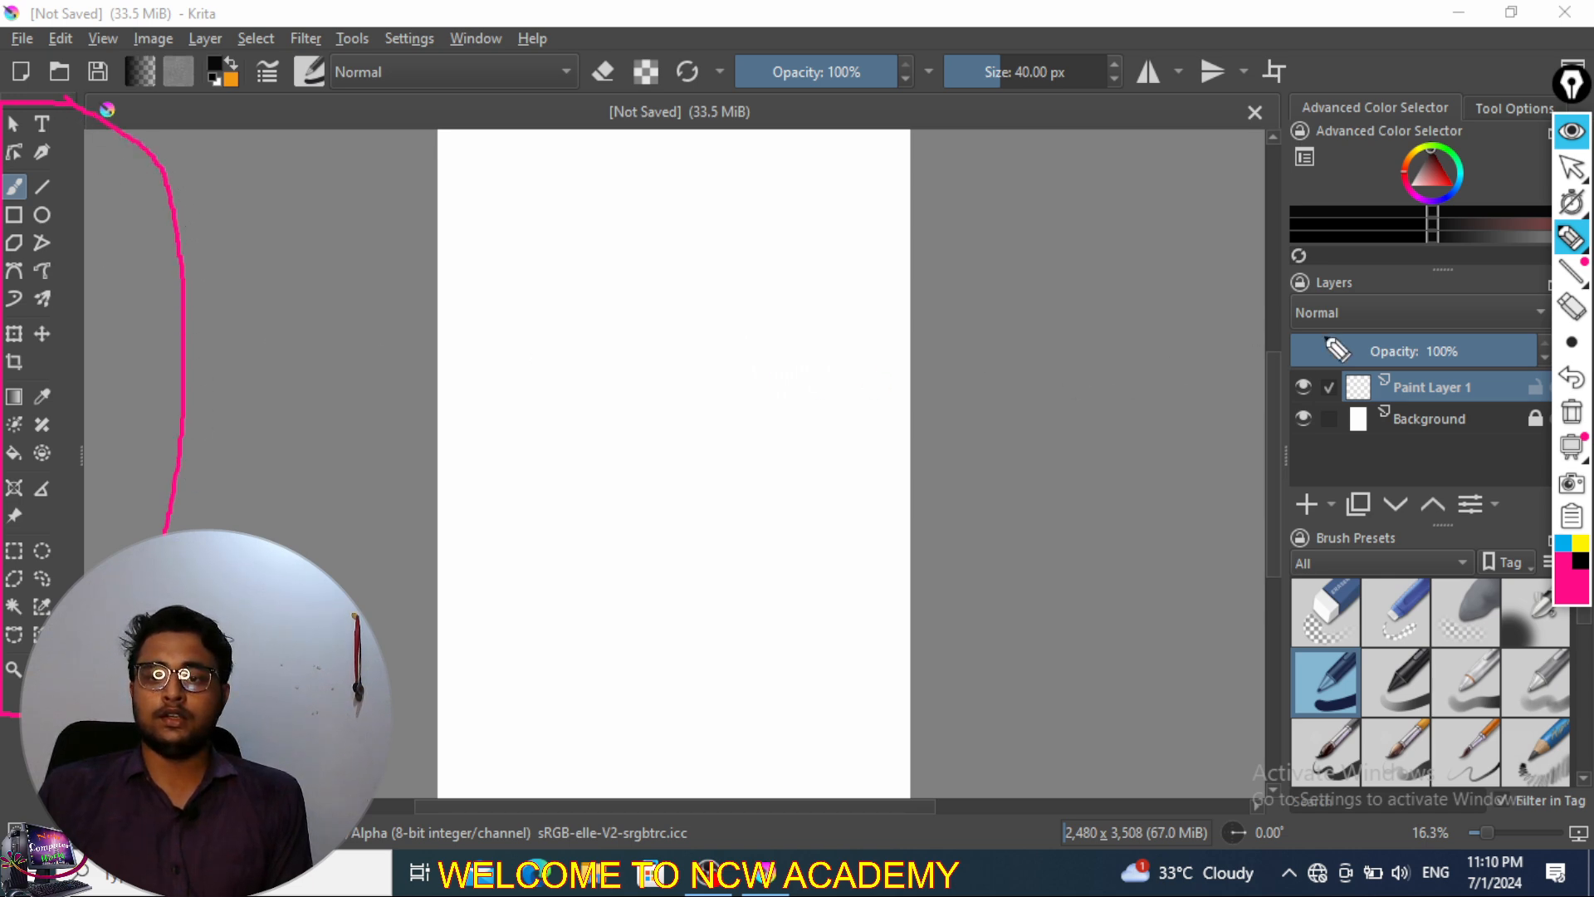
pyautogui.click(1572, 411)
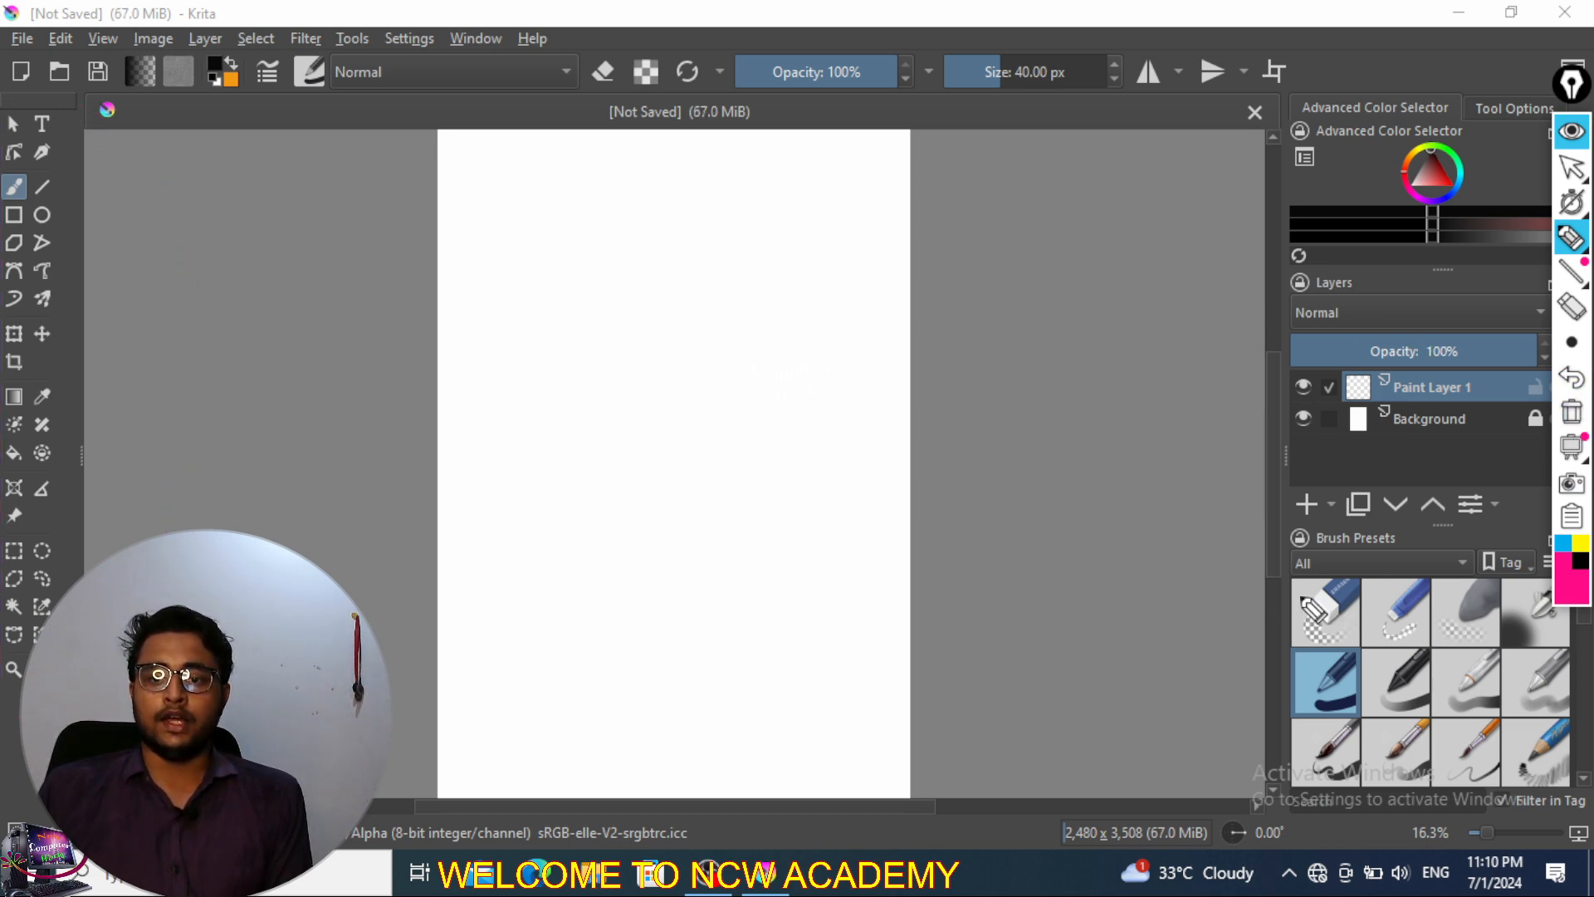
# - Circle the Brush Presets docker with the annotation pen and clear the mark
pyautogui.moveTo(1264, 548)
pyautogui.mouseDown()
pyautogui.moveTo(1219, 732)
pyautogui.moveTo(1227, 812)
pyautogui.moveTo(1411, 840)
pyautogui.moveTo(1578, 769)
pyautogui.moveTo(1575, 682)
pyautogui.moveTo(1440, 585)
pyautogui.moveTo(1241, 558)
pyautogui.mouseUp()
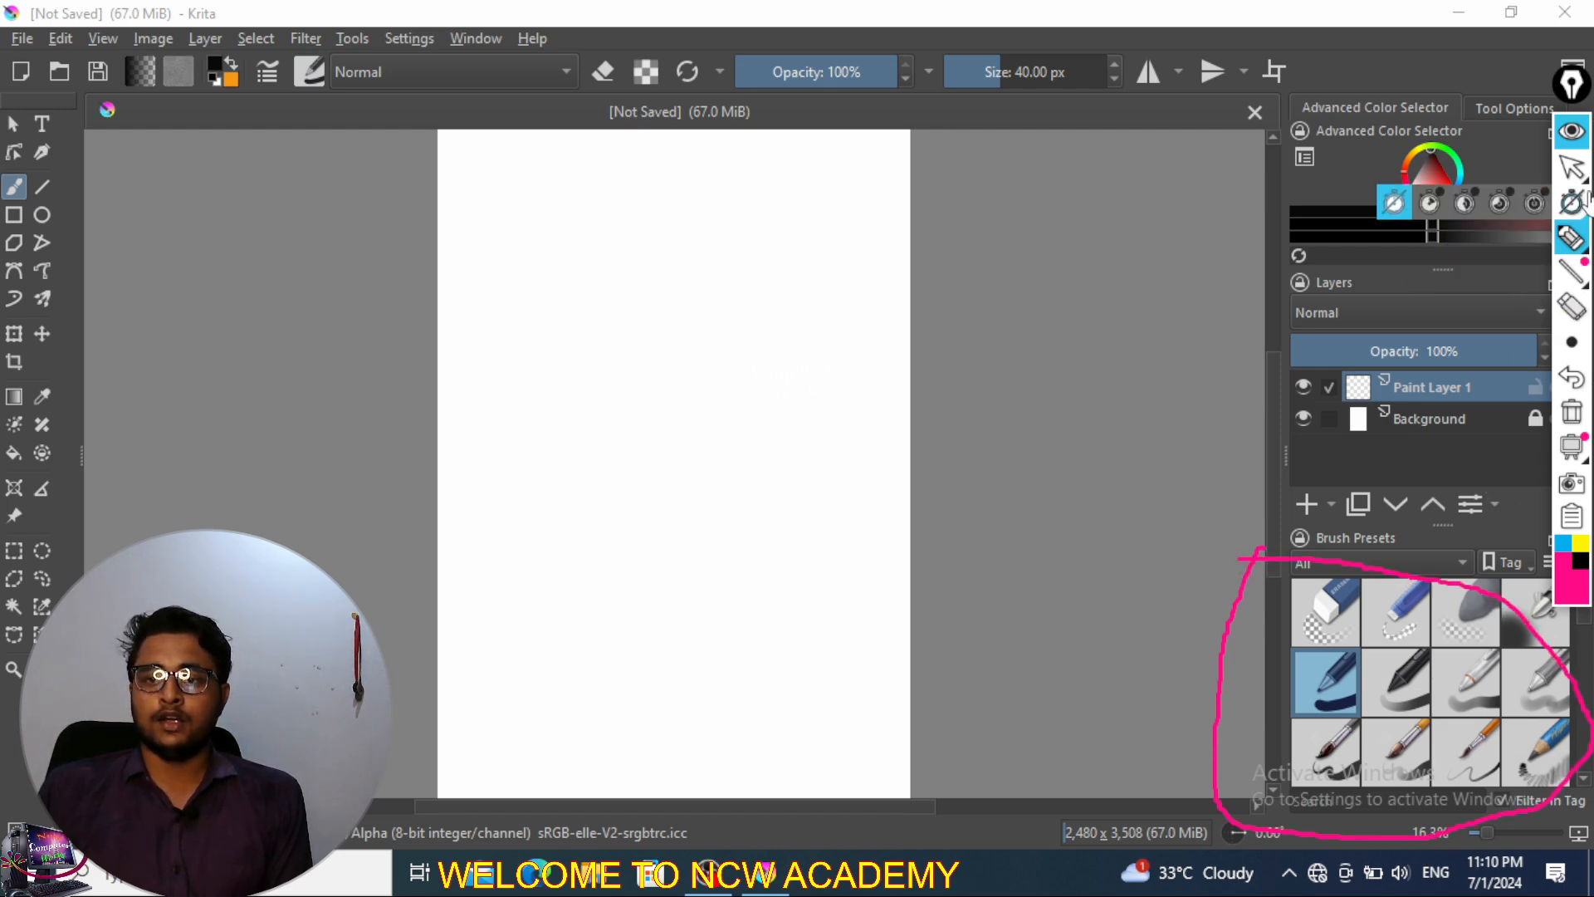
pyautogui.click(1567, 314)
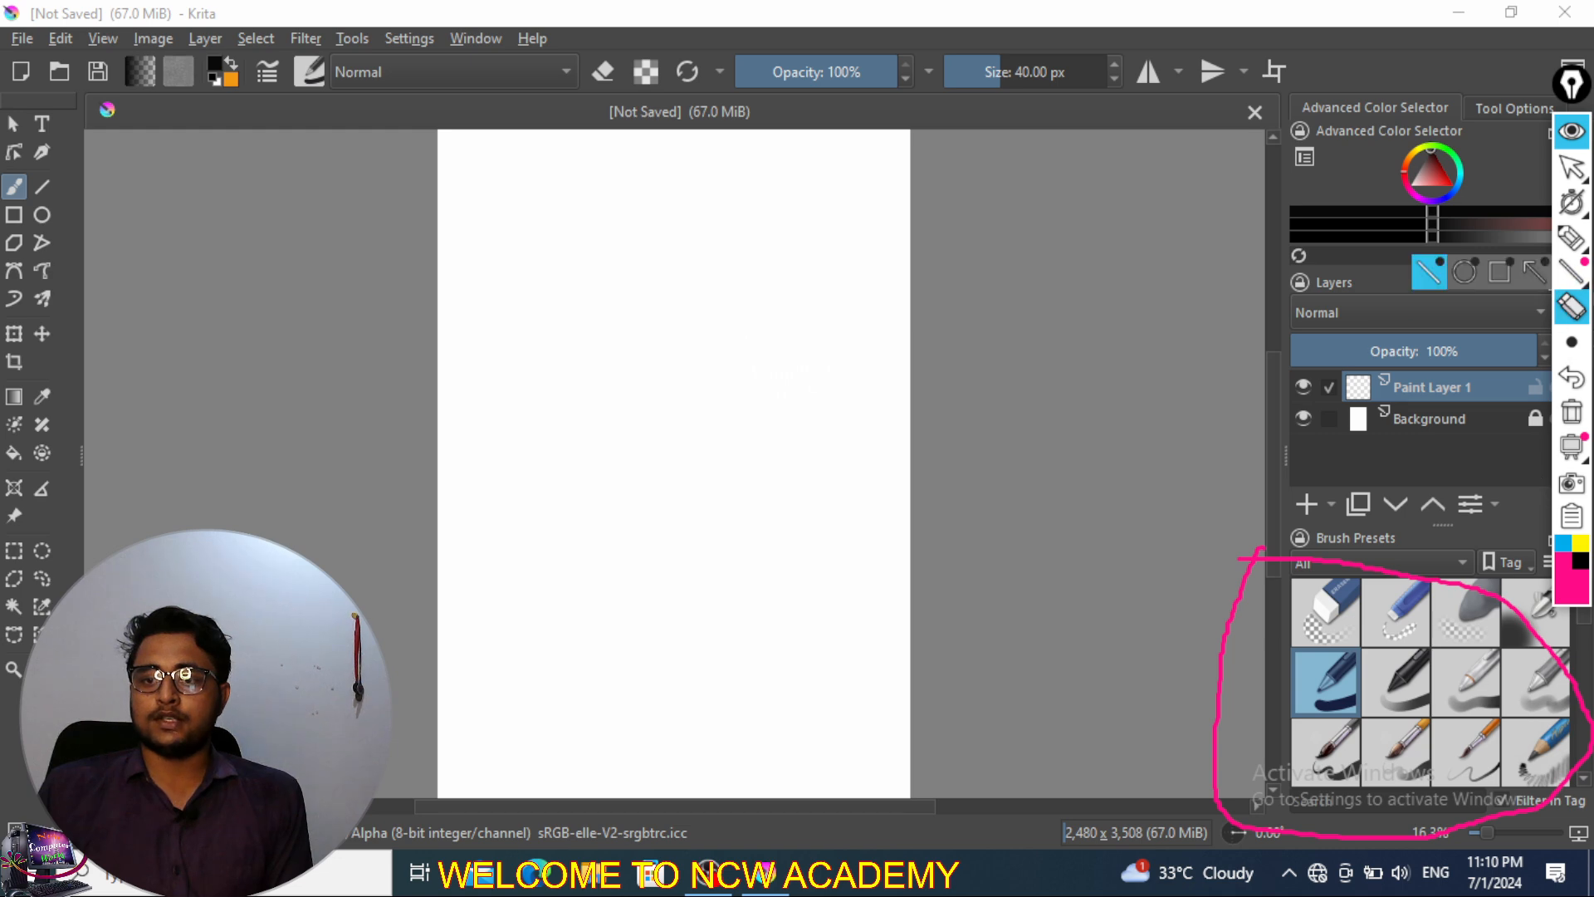
pyautogui.click(1572, 413)
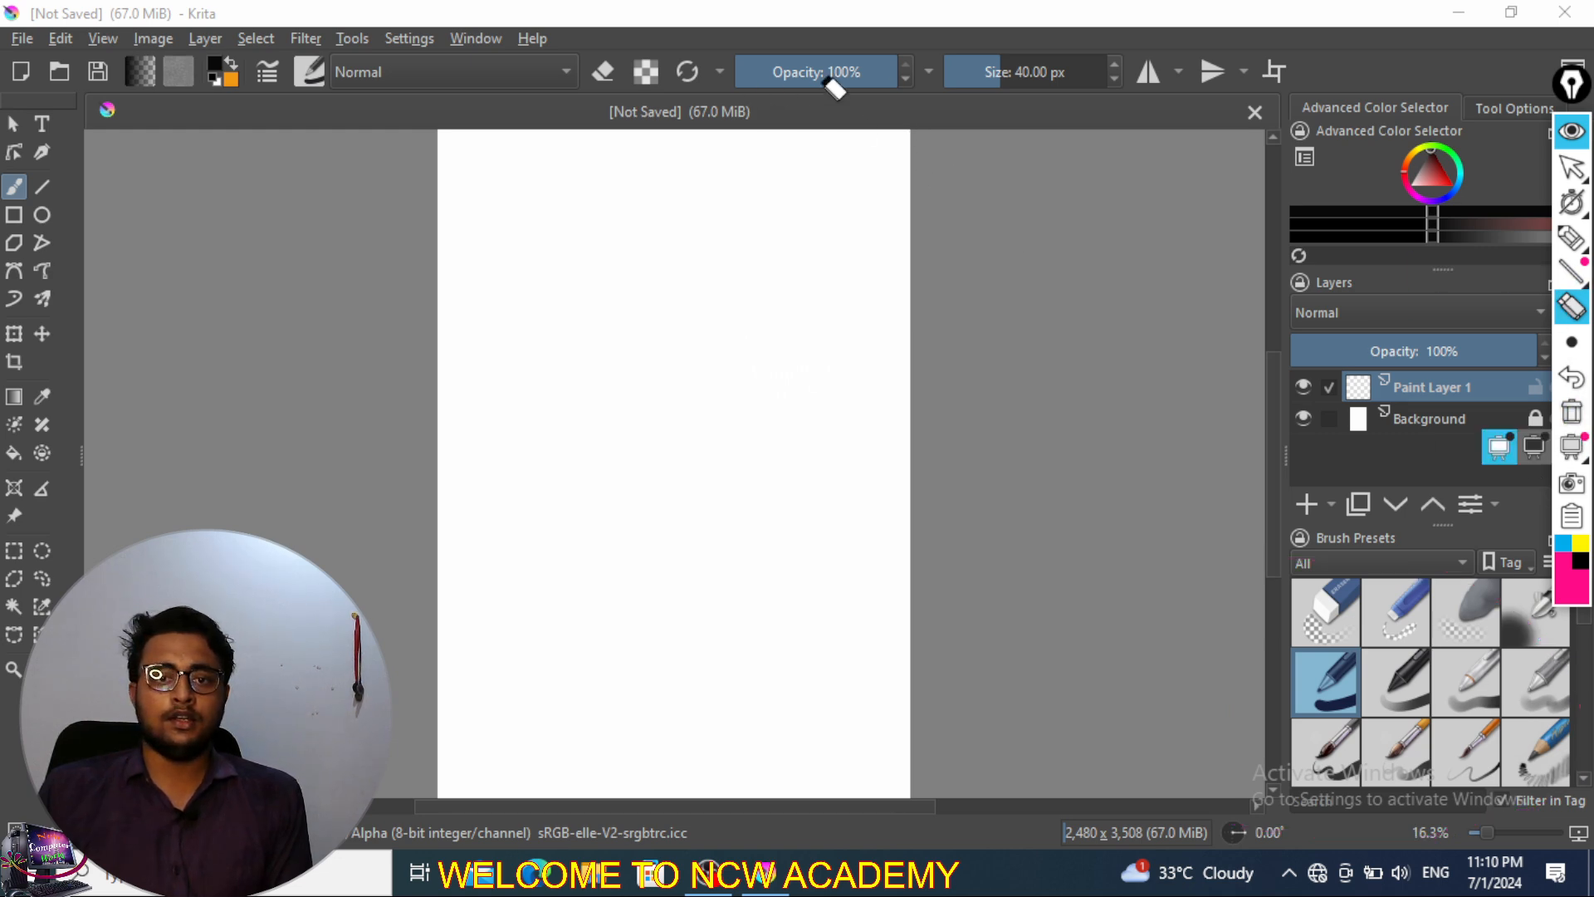
# - Leave annotation mode and examine the brush's flow, size, rotation and pattern scale options
pyautogui.click(1571, 174)
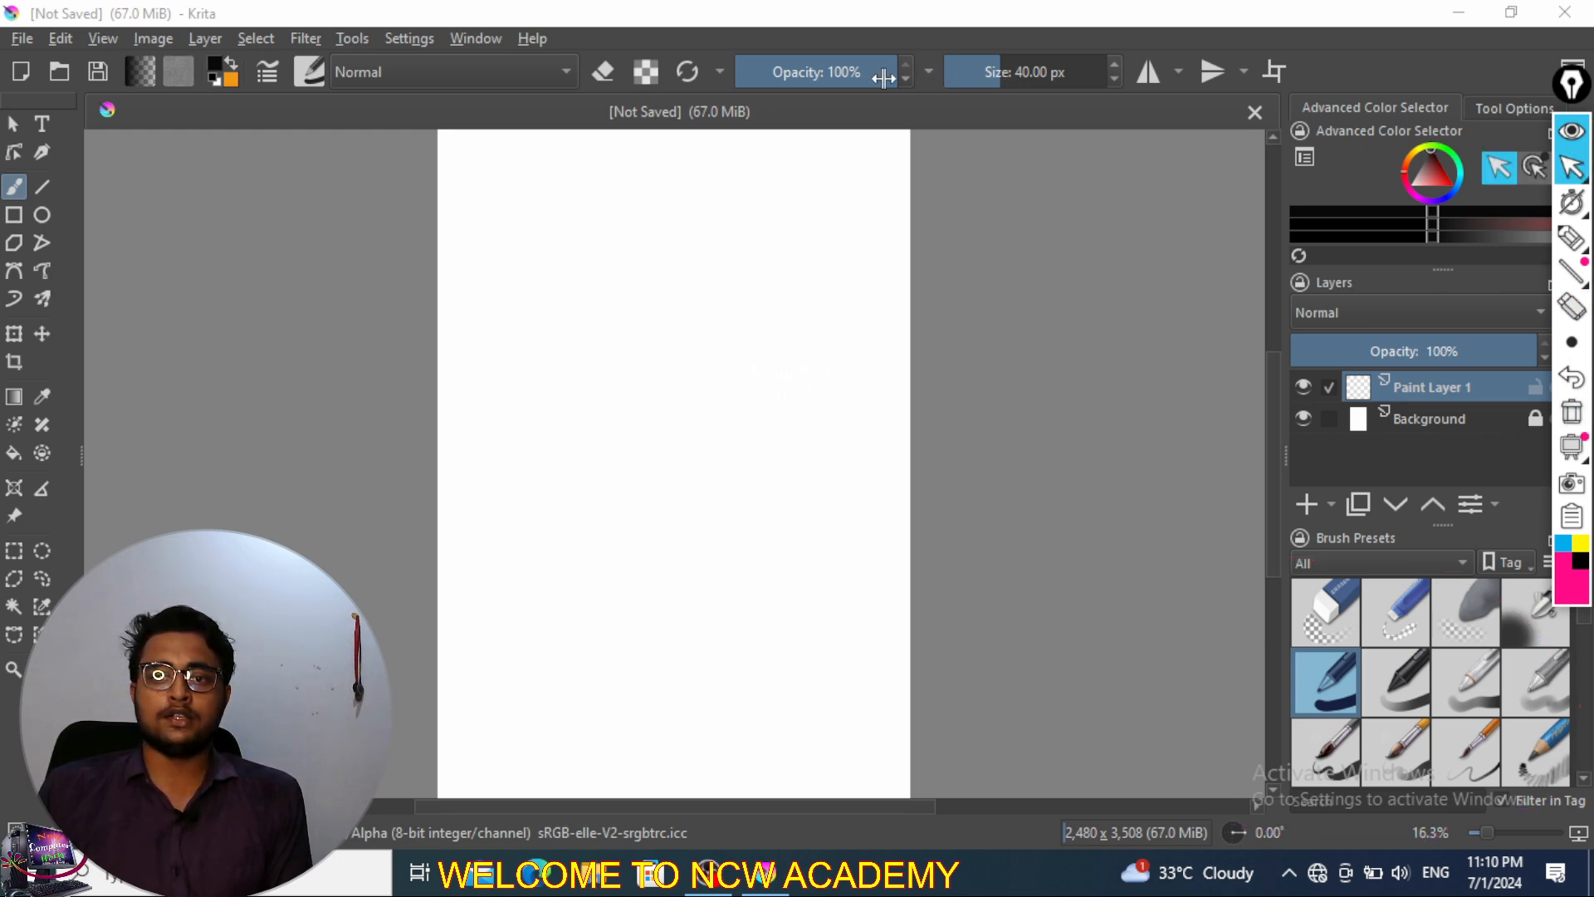
pyautogui.click(657, 73)
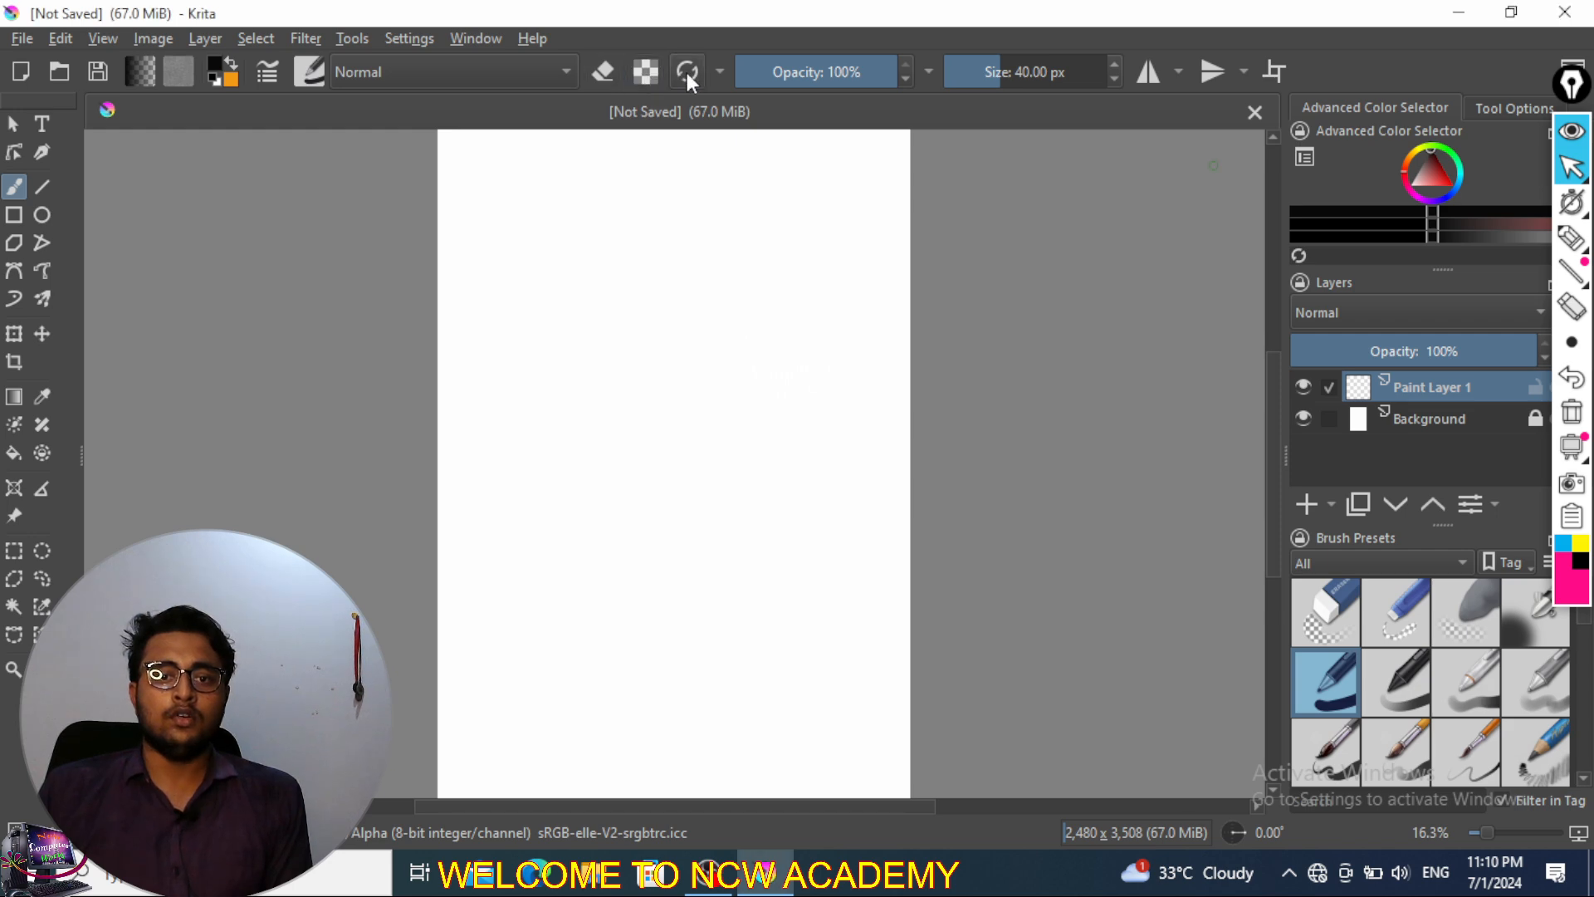
pyautogui.click(720, 72)
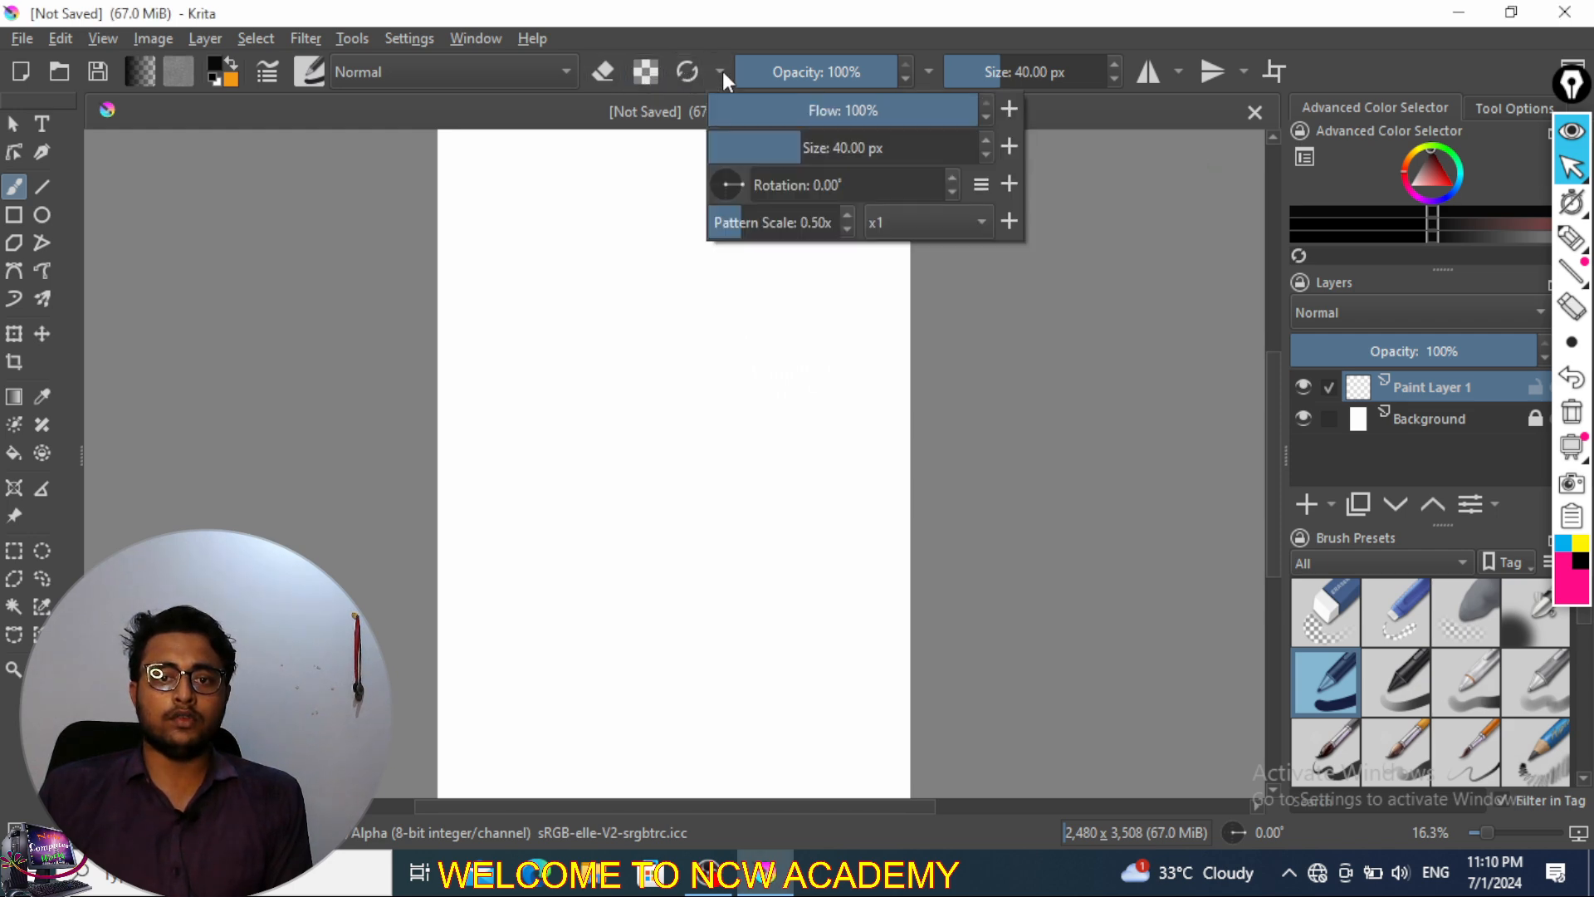
pyautogui.click(707, 68)
pyautogui.click(719, 72)
pyautogui.click(651, 108)
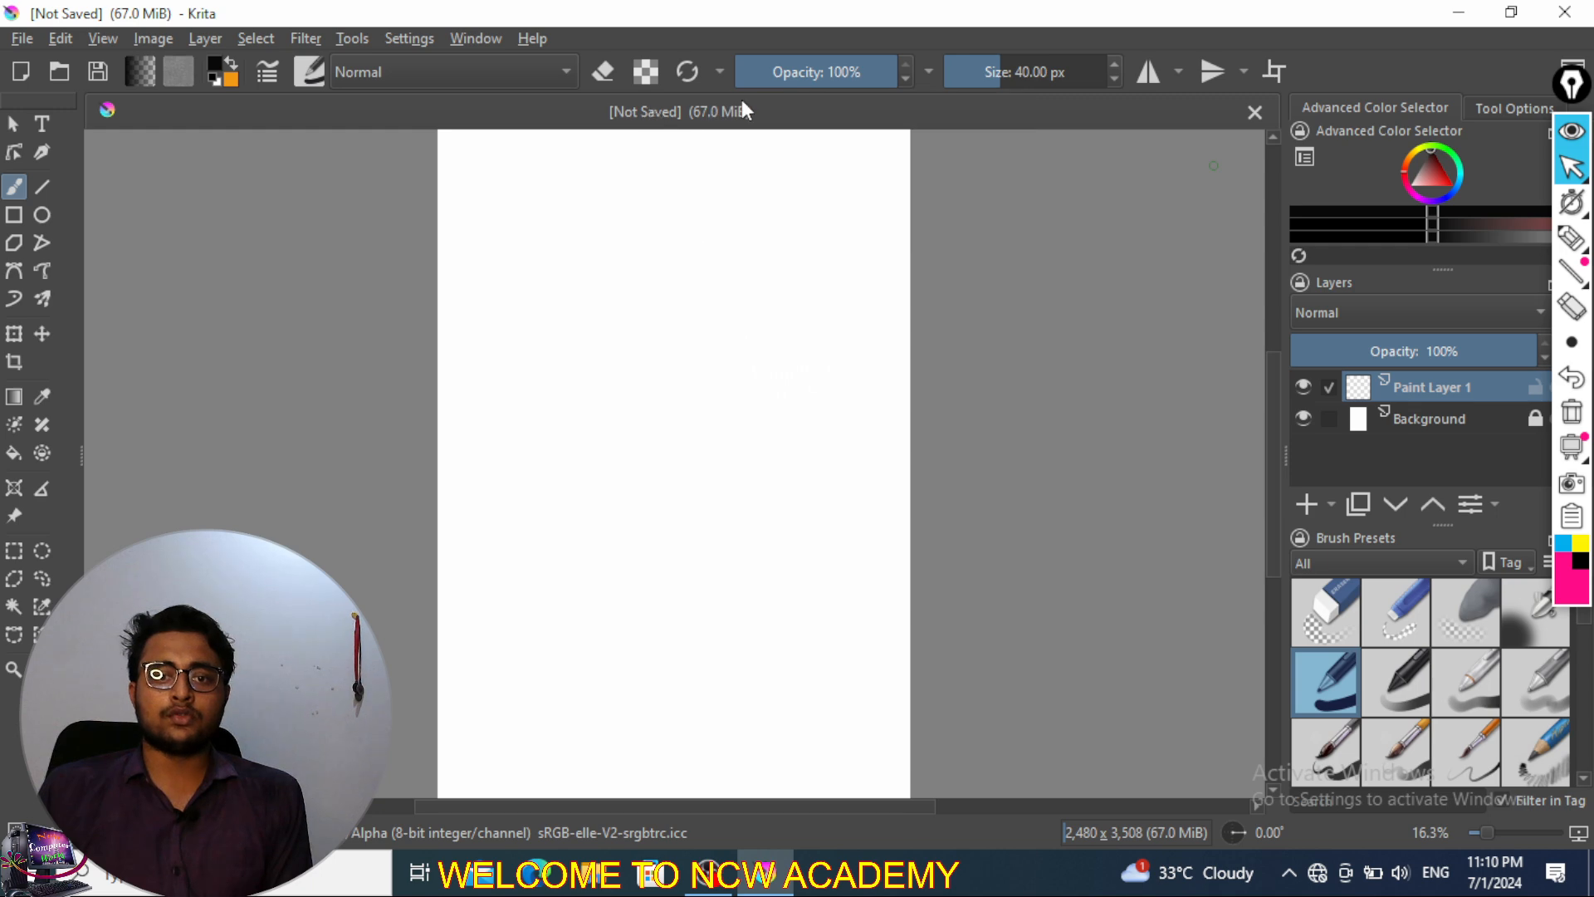
# - Browse the brush presets, try the 600 px airbrush preset, and switch back to the 40 px pen preset
pyautogui.scroll(-10, 1403, 641)
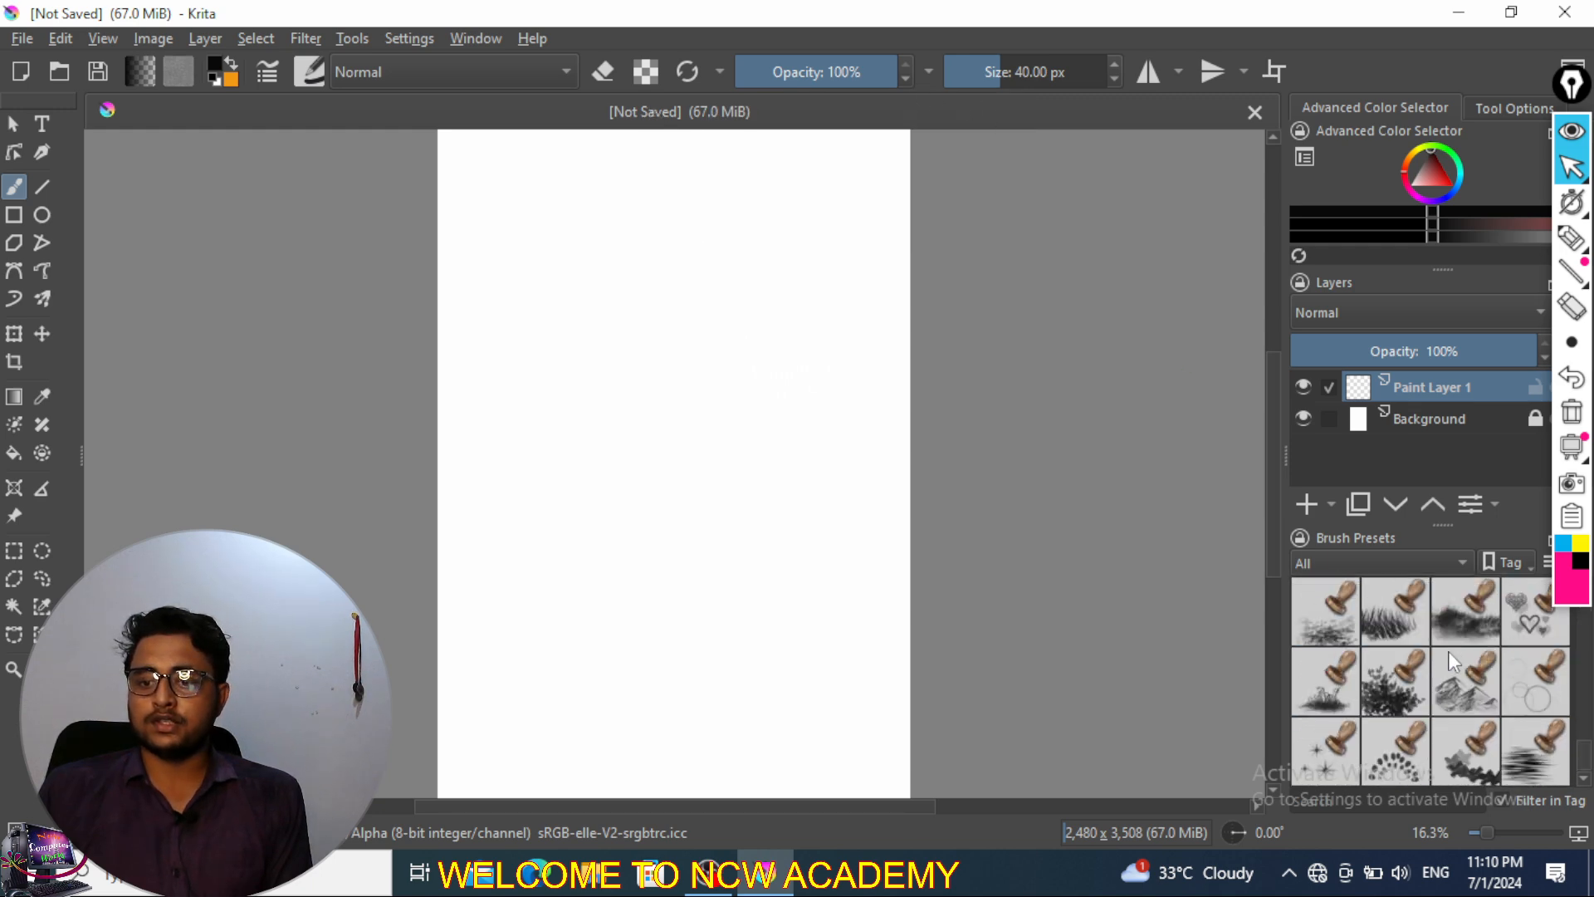
pyautogui.scroll(3, 1456, 674)
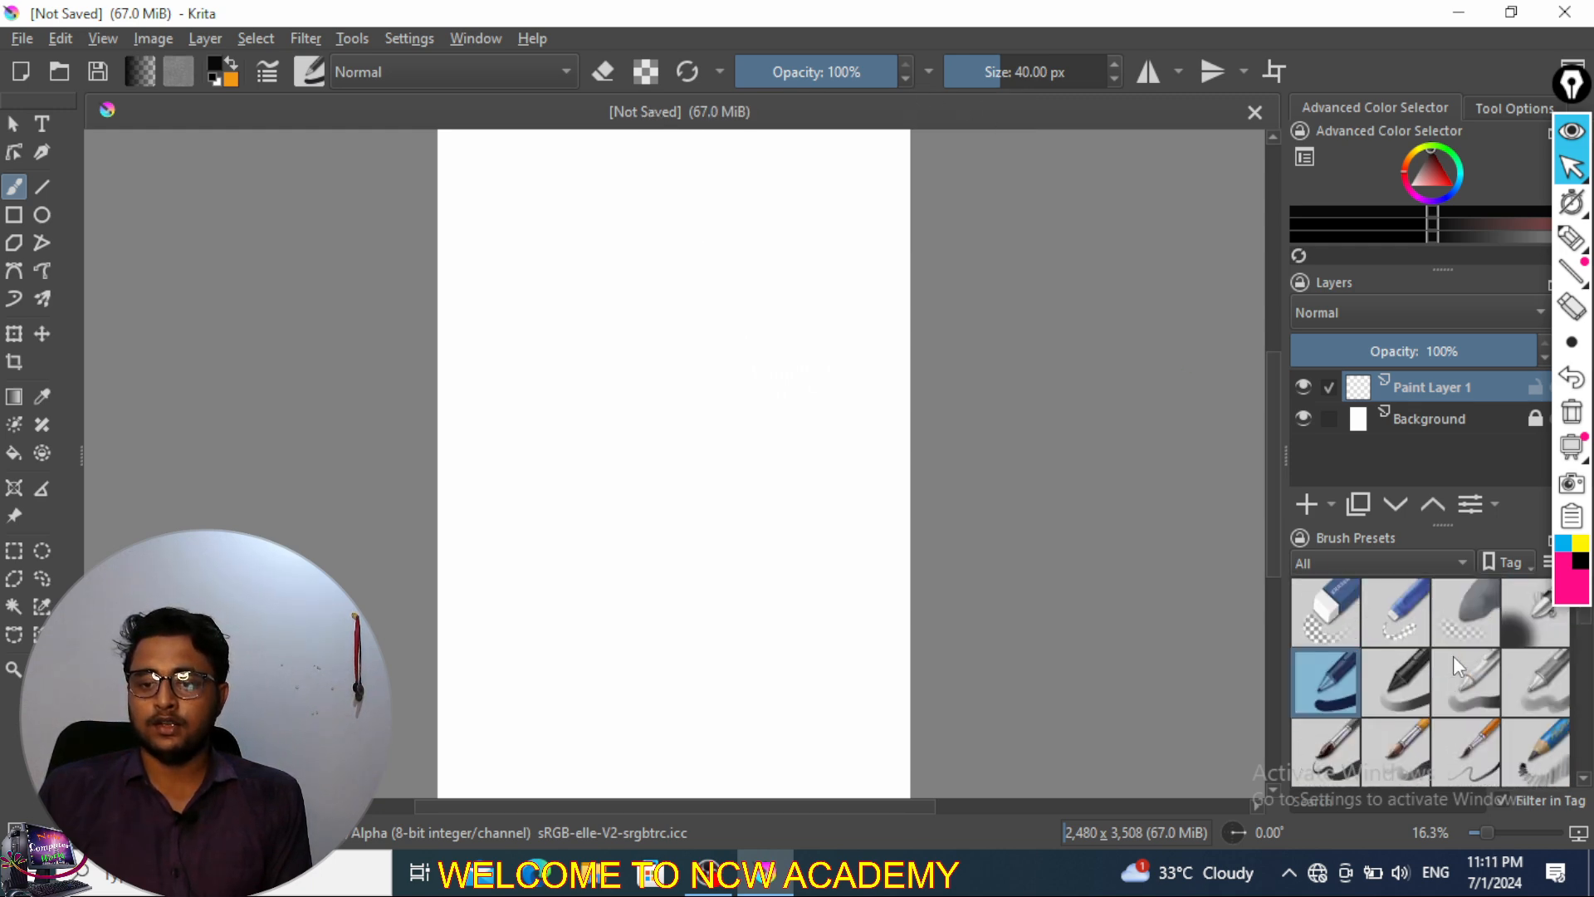
pyautogui.scroll(-3, 1453, 656)
pyautogui.scroll(3, 1441, 636)
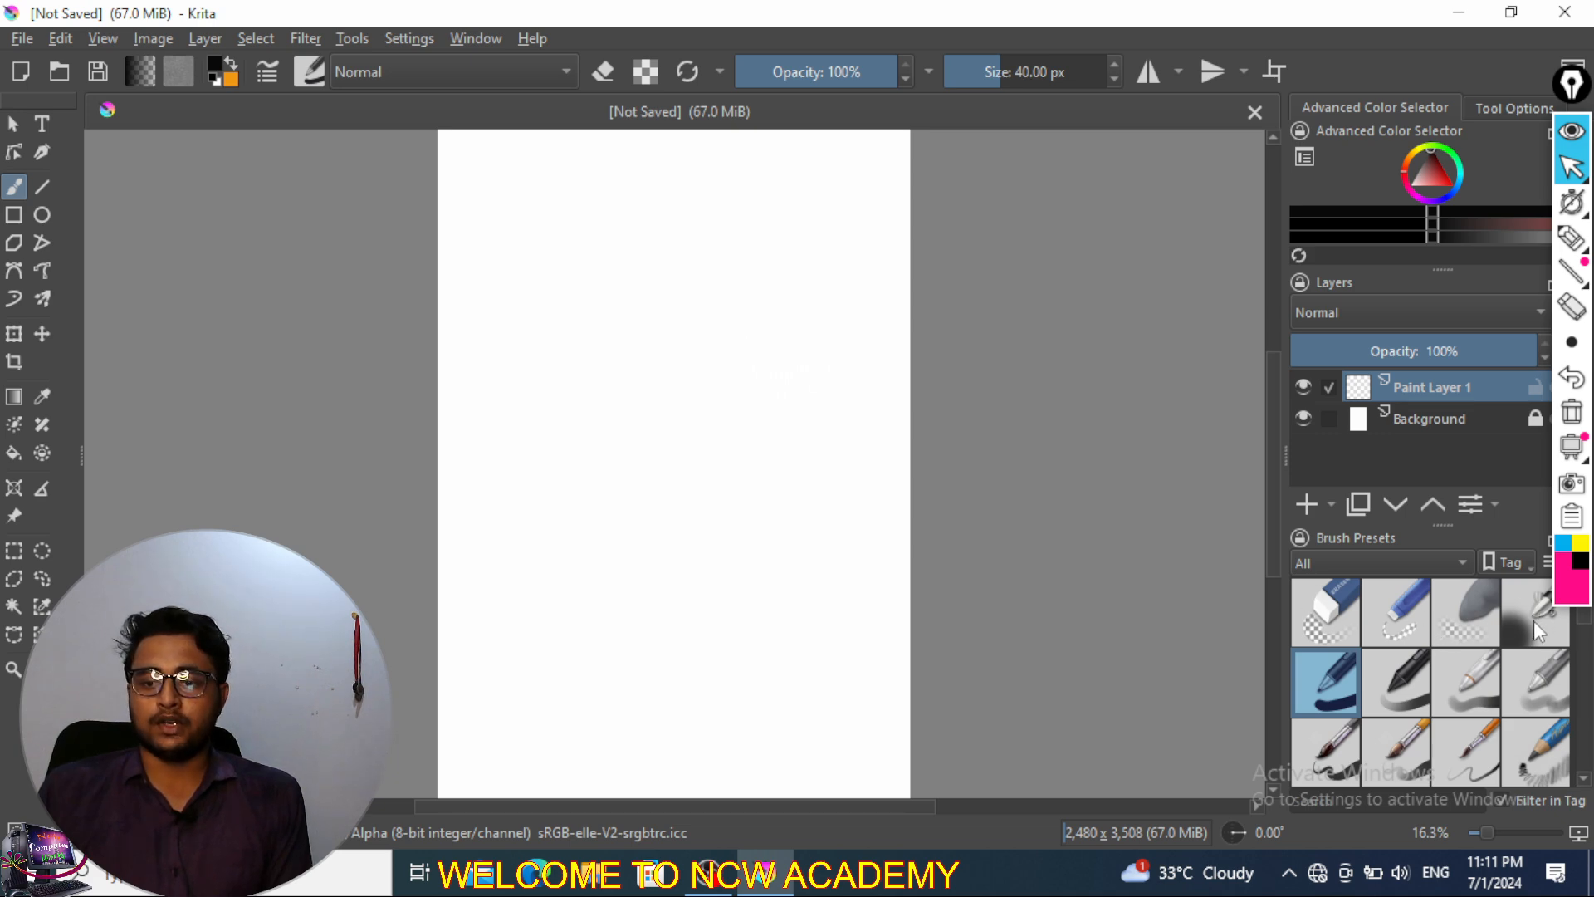
pyautogui.press('/')
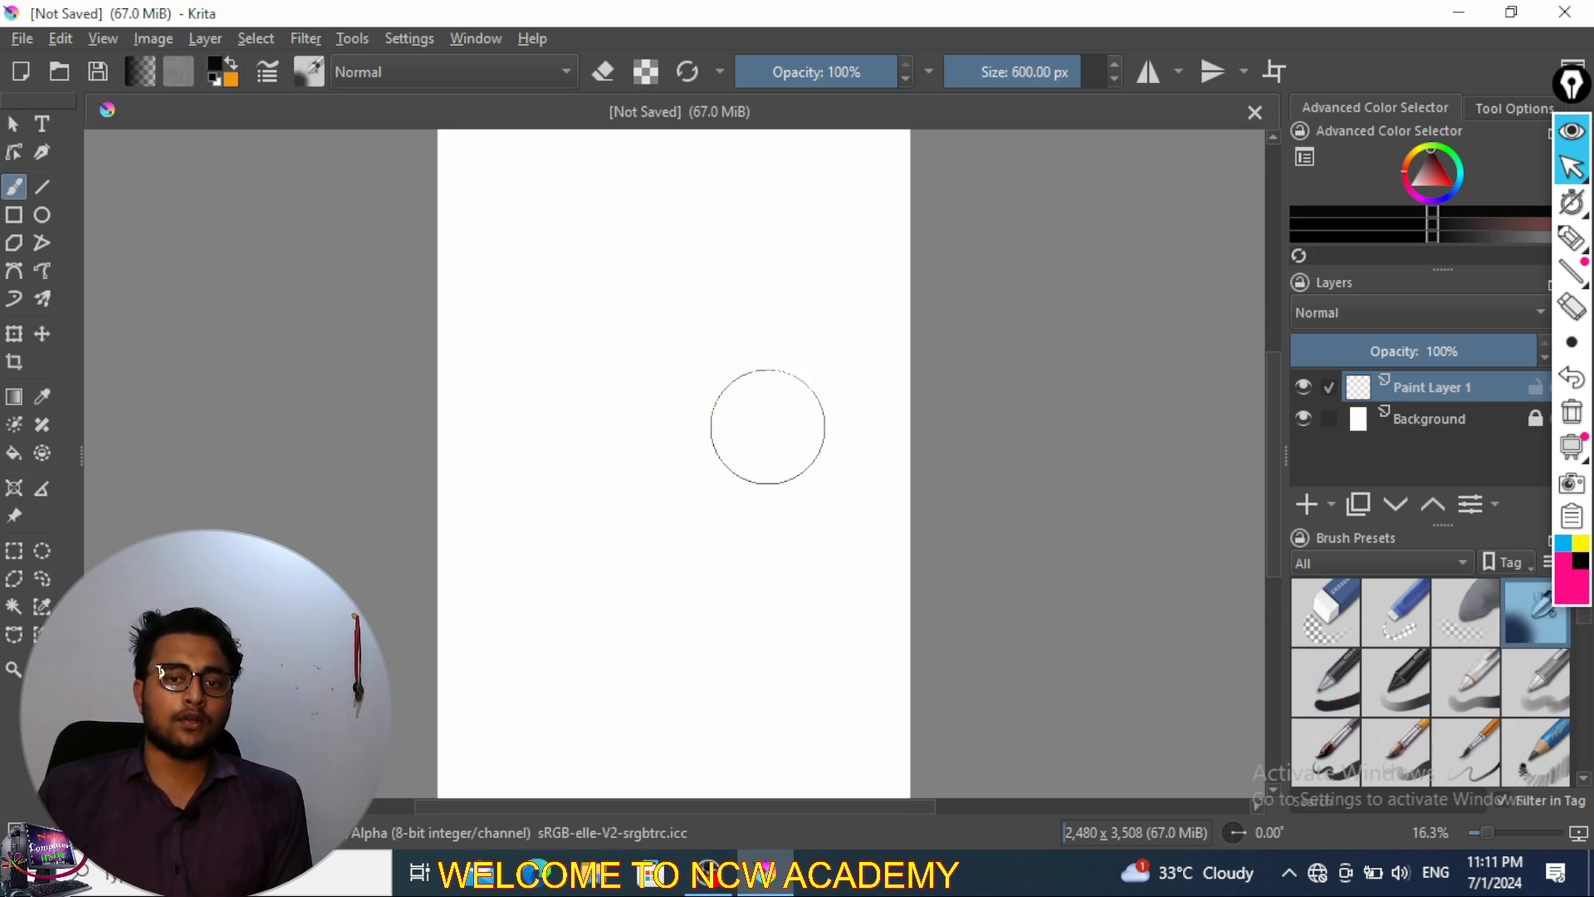
pyautogui.click(1354, 693)
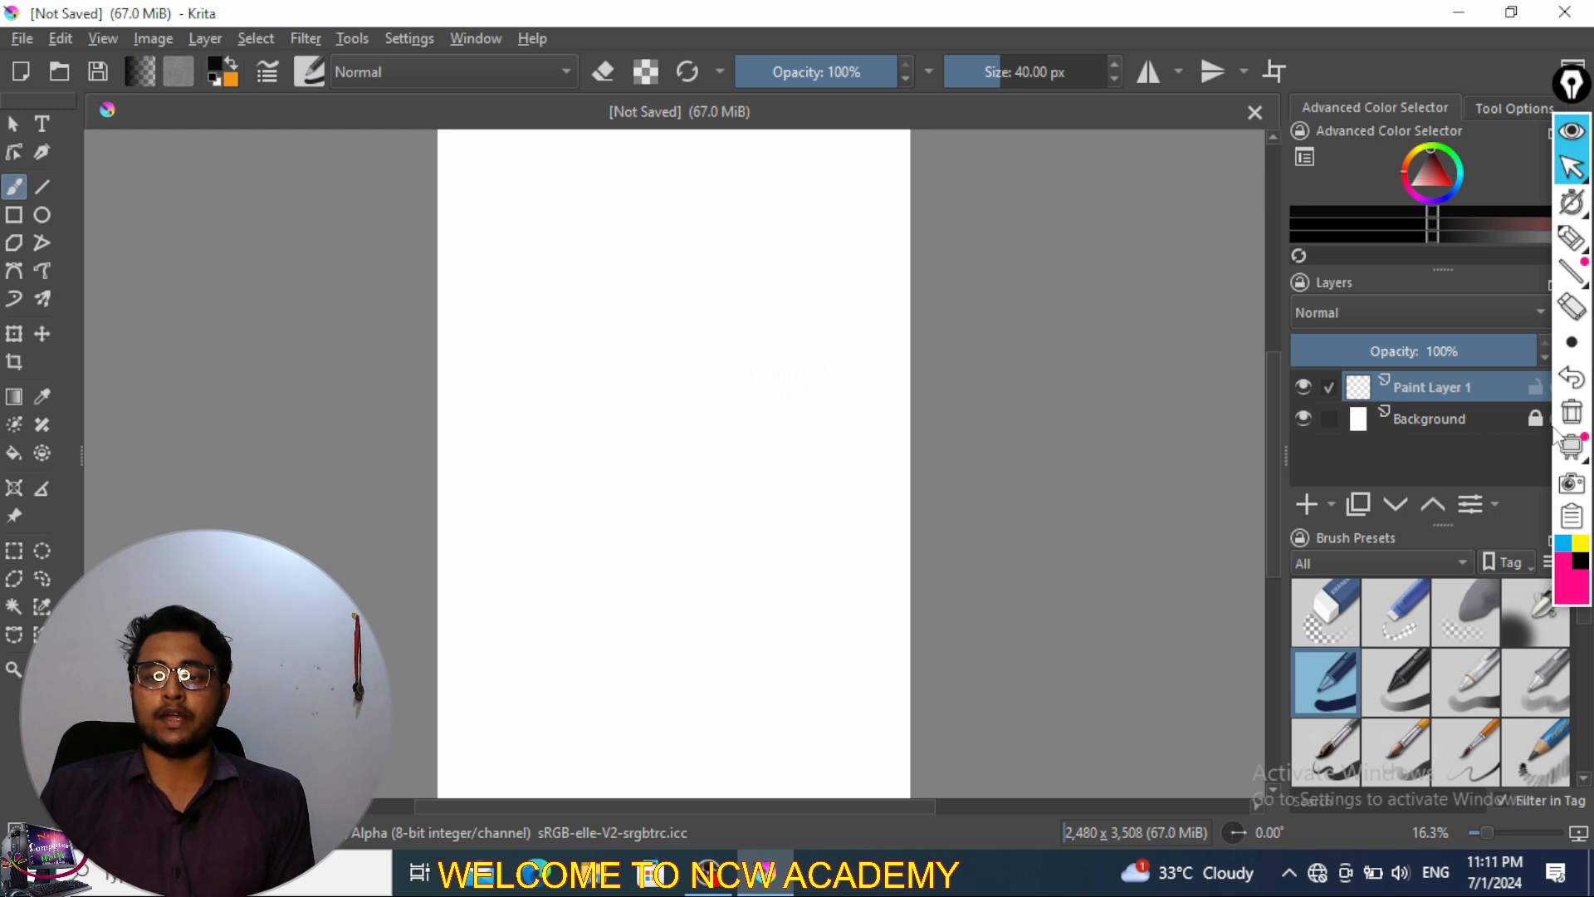
# - Underline and box the Paint Layer 1 and Background layers with the annotation pen, and clear the marks
pyautogui.click(1572, 238)
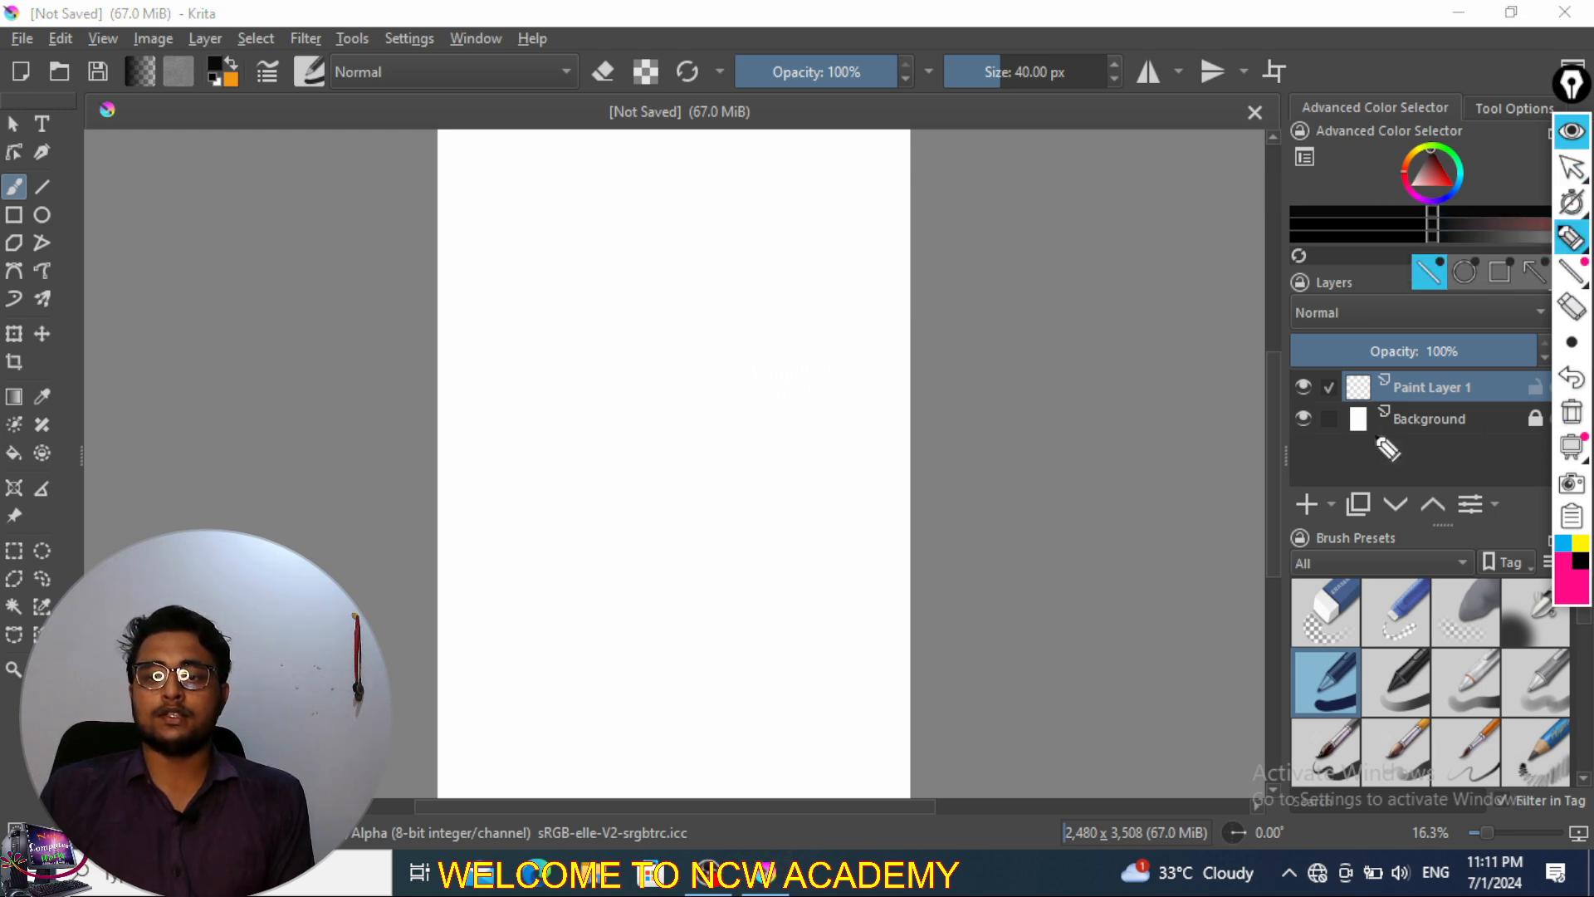
pyautogui.moveTo(1375, 433); pyautogui.dragTo(1475, 442)
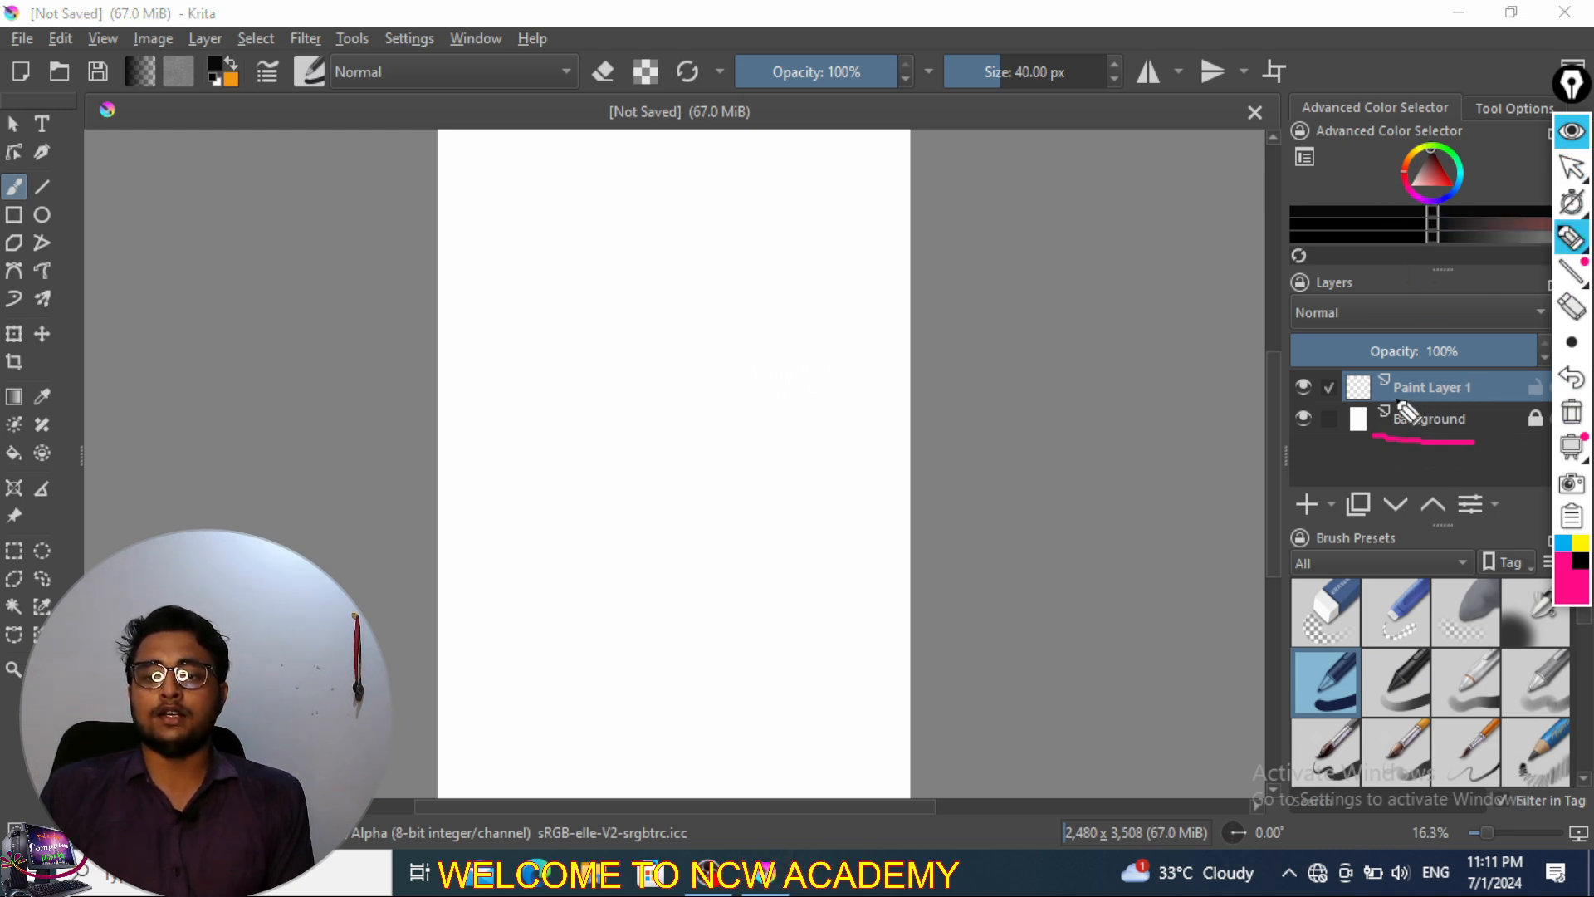
pyautogui.moveTo(1395, 400); pyautogui.dragTo(1453, 402)
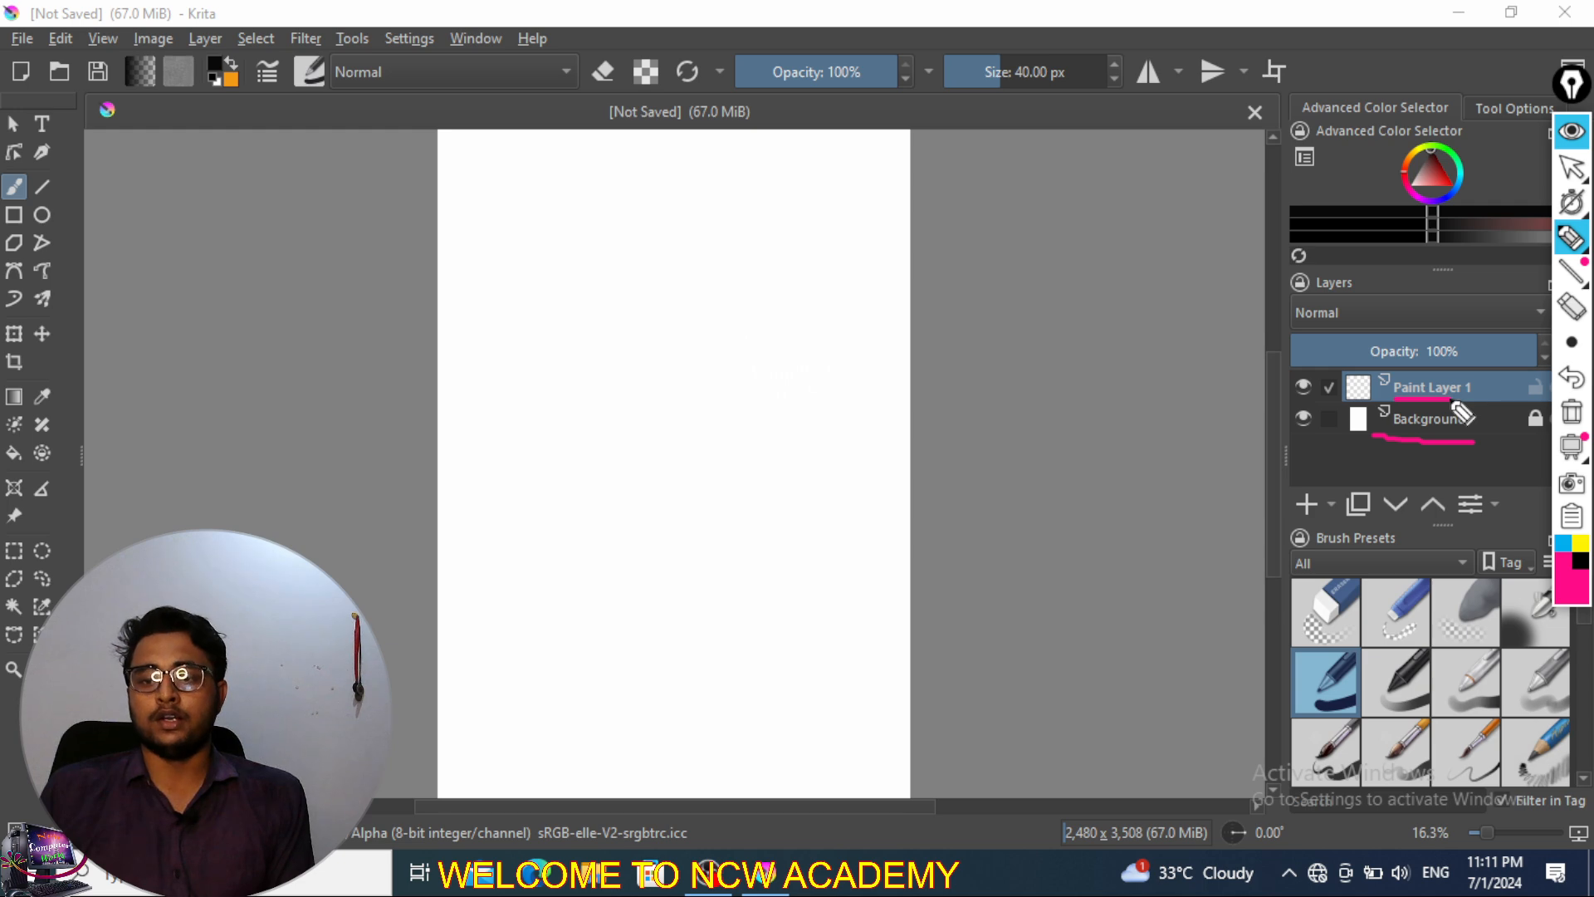
pyautogui.moveTo(1337, 365)
pyautogui.mouseDown()
pyautogui.moveTo(1344, 481)
pyautogui.moveTo(1496, 479)
pyautogui.moveTo(1491, 380)
pyautogui.moveTo(1346, 374)
pyautogui.mouseUp()
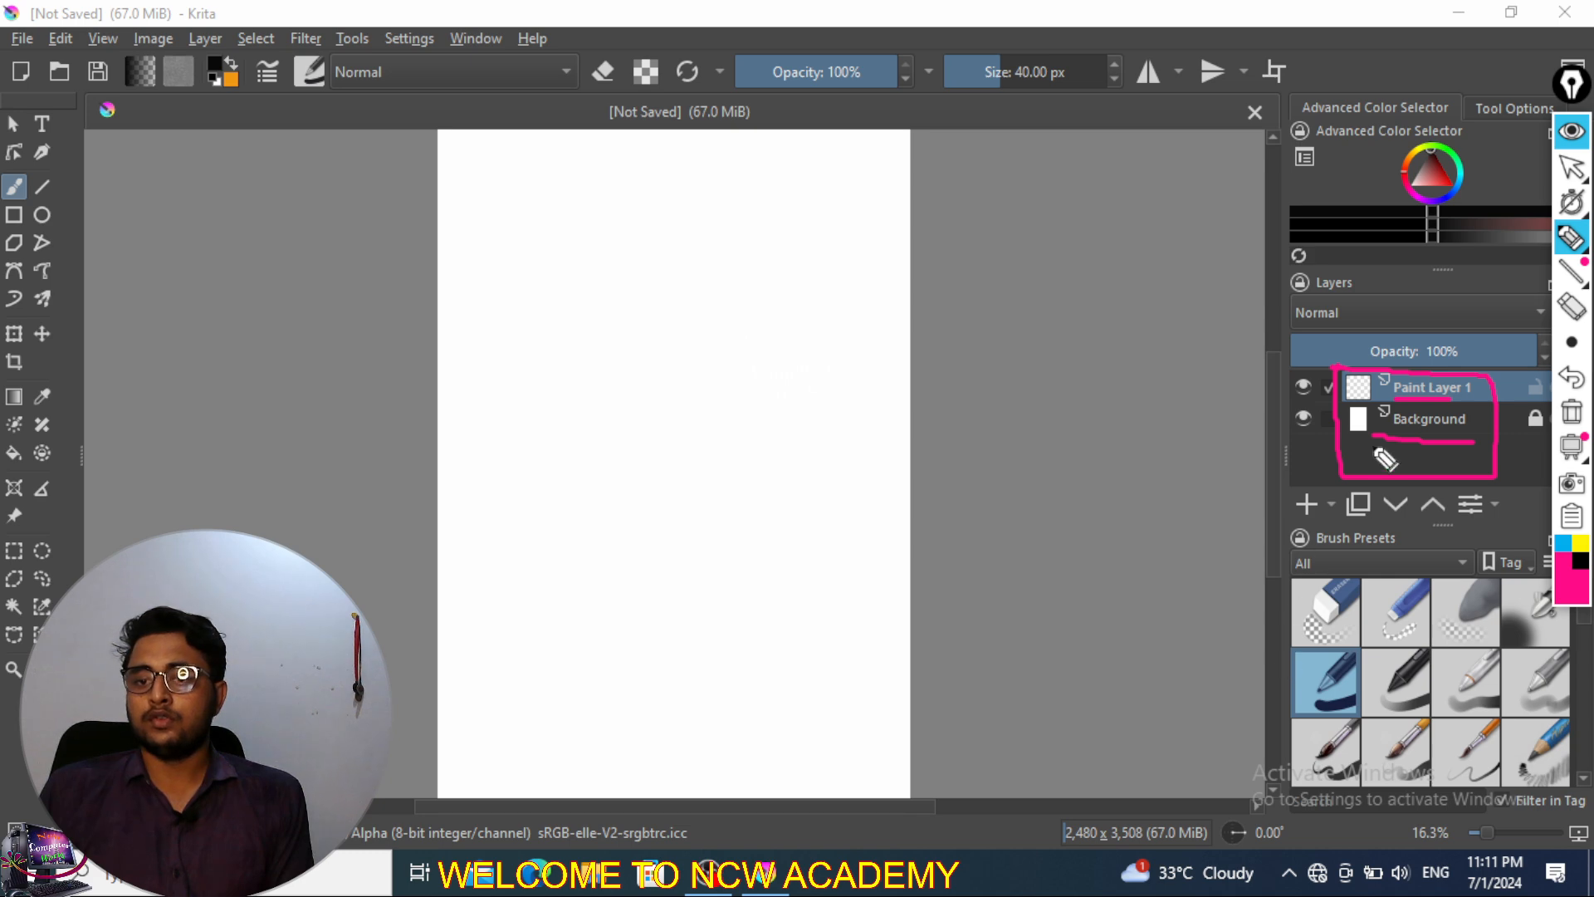
pyautogui.moveTo(1312, 472); pyautogui.dragTo(1396, 451)
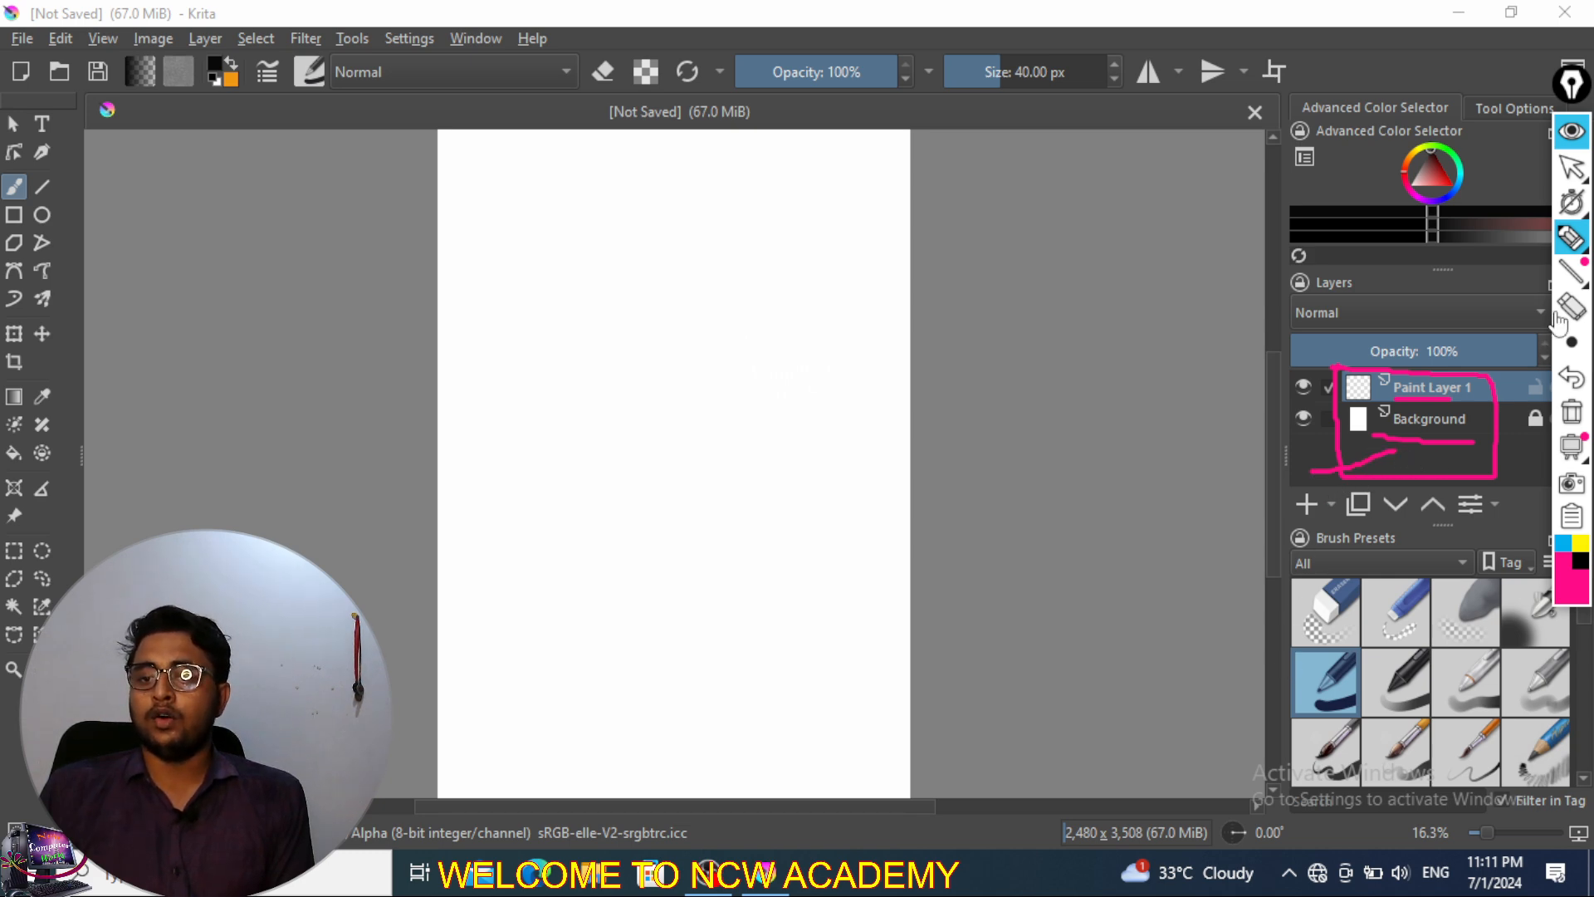
pyautogui.click(1572, 412)
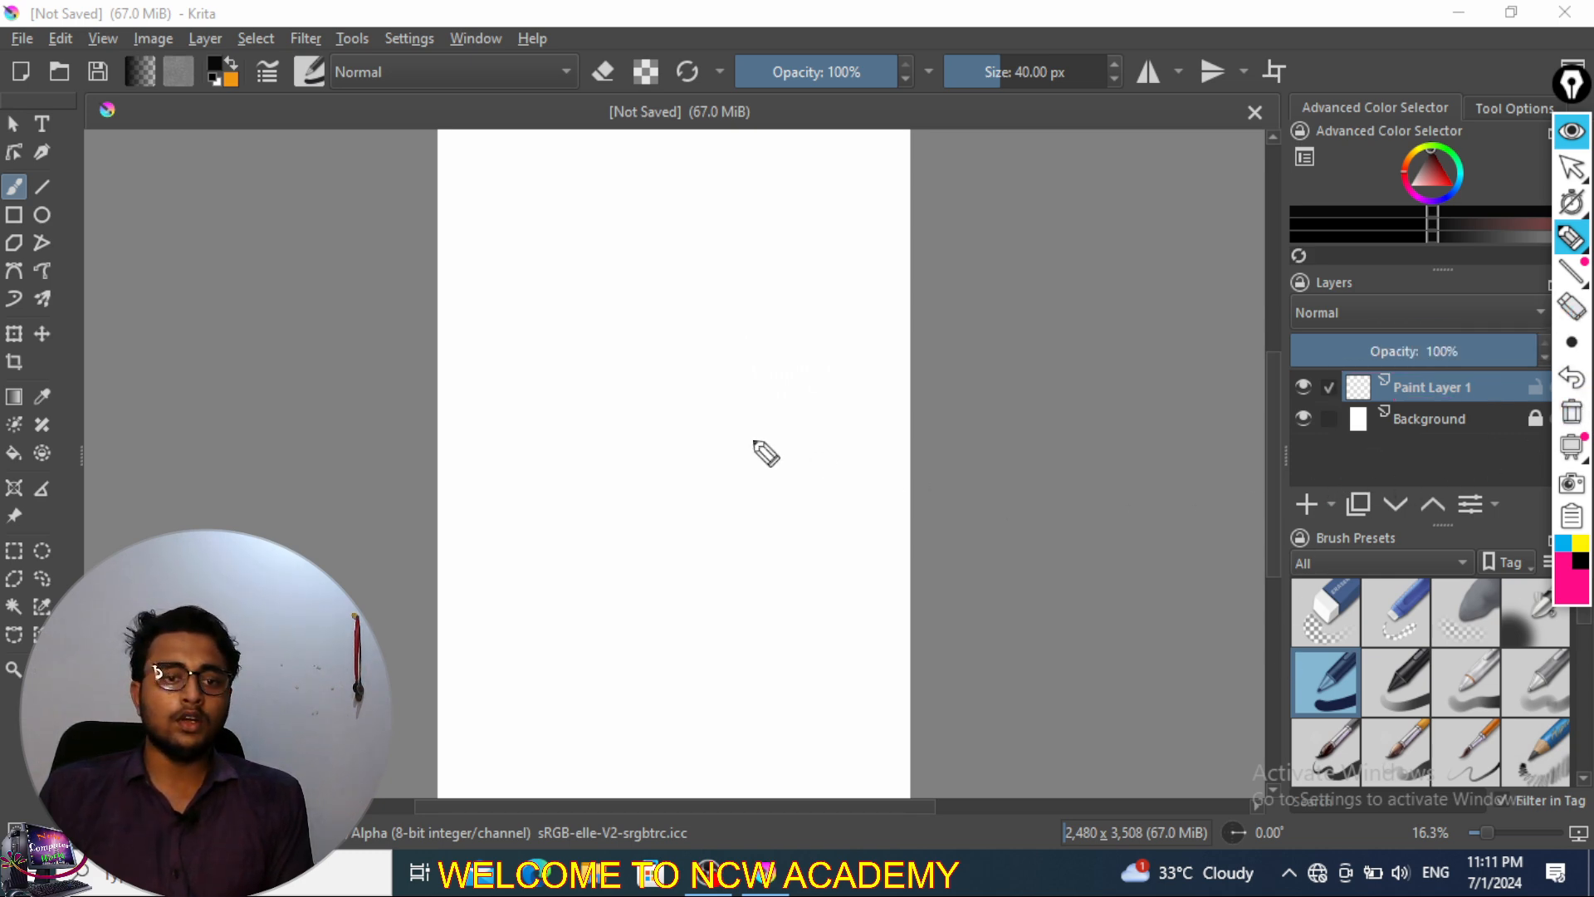
# - Leave annotation mode and draw a wide black rectangle across the upper half of the page with the Rectangle tool
pyautogui.click(1572, 202)
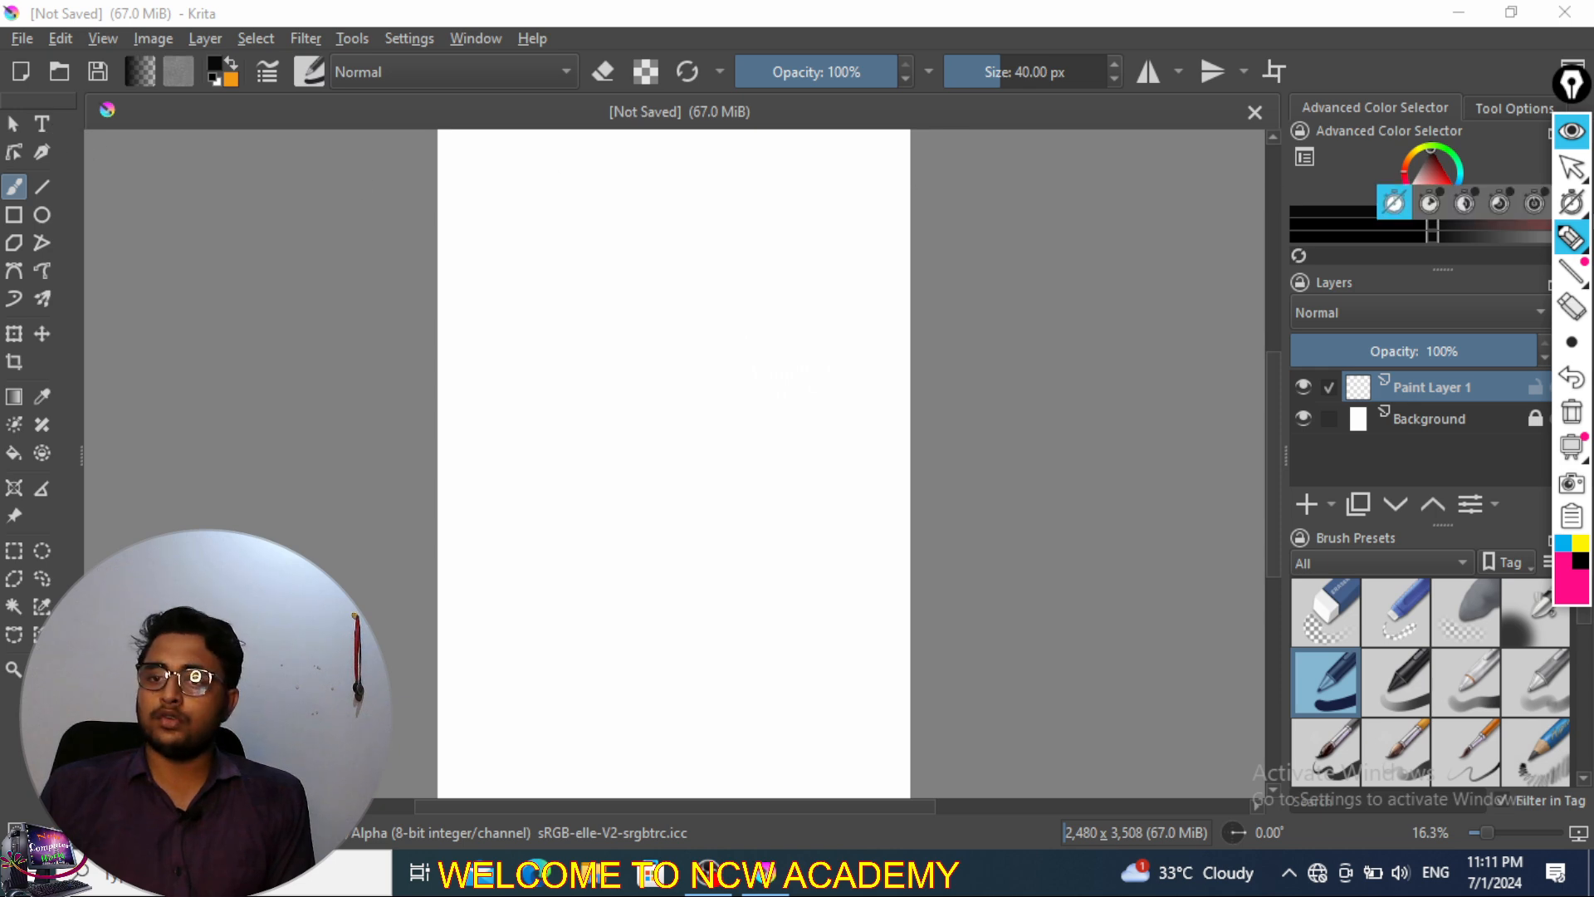
pyautogui.click(1573, 166)
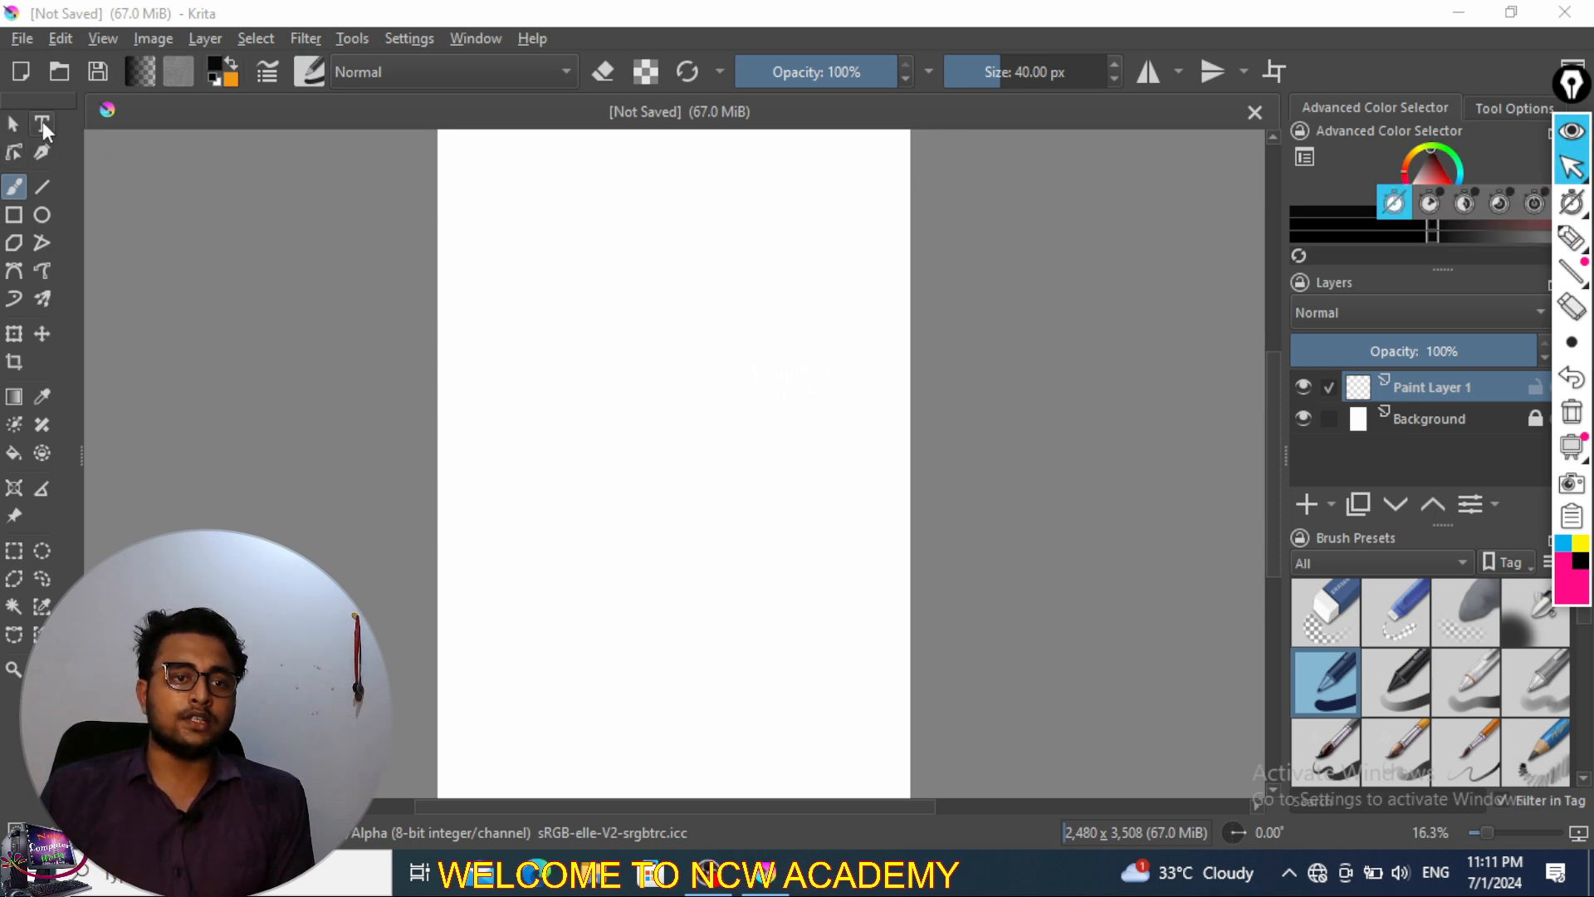
pyautogui.click(13, 219)
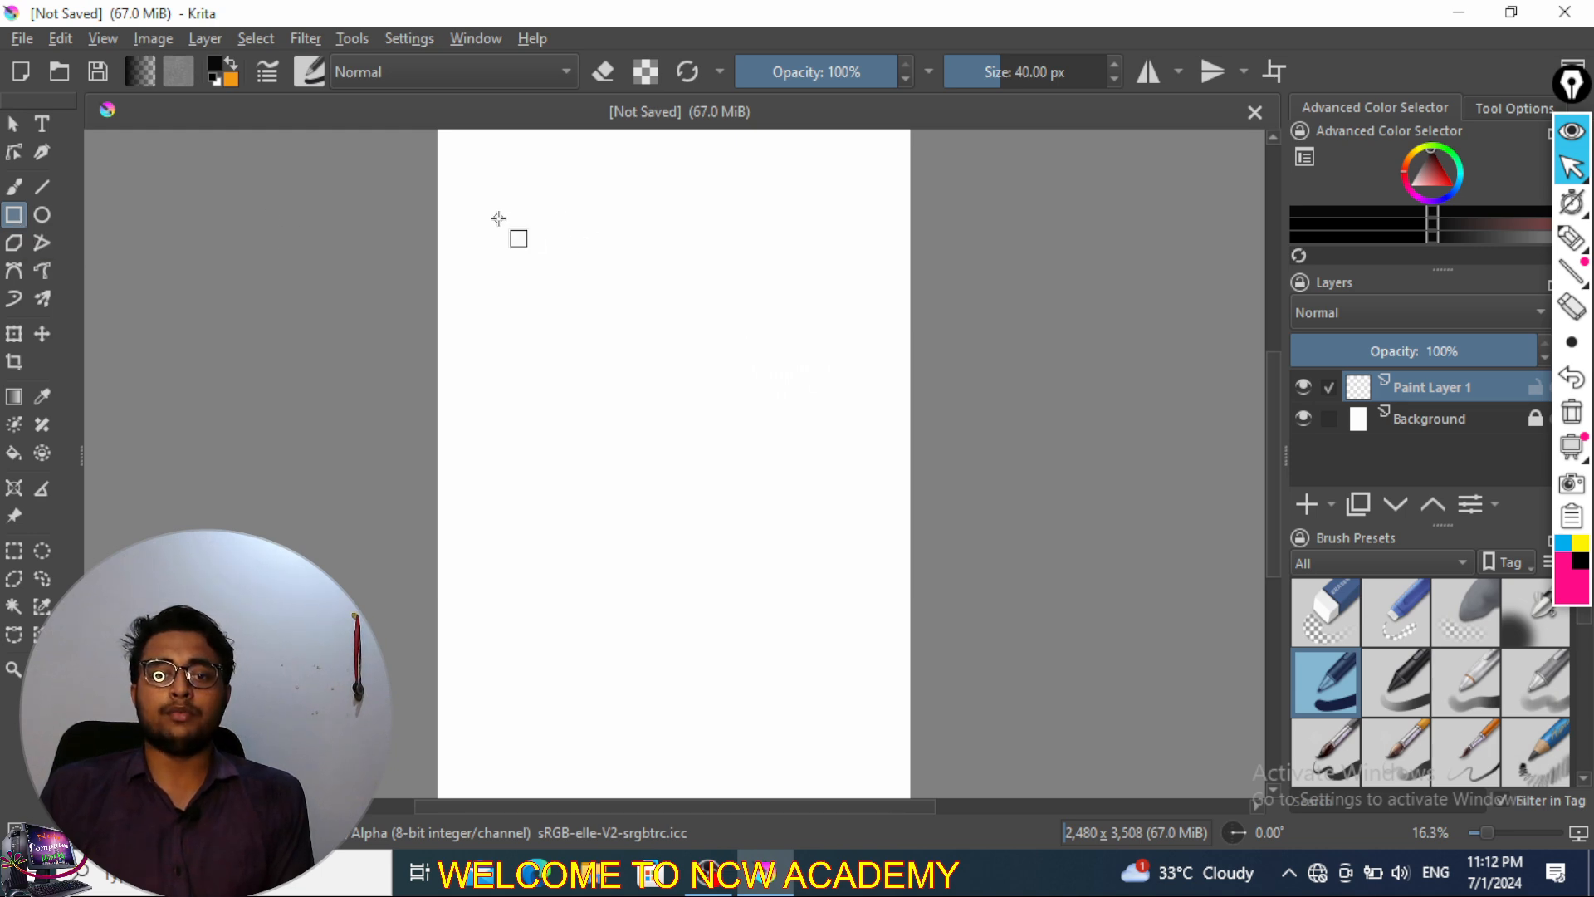
pyautogui.moveTo(482, 210)
pyautogui.mouseDown()
pyautogui.moveTo(686, 445)
pyautogui.moveTo(865, 465)
pyautogui.mouseUp()
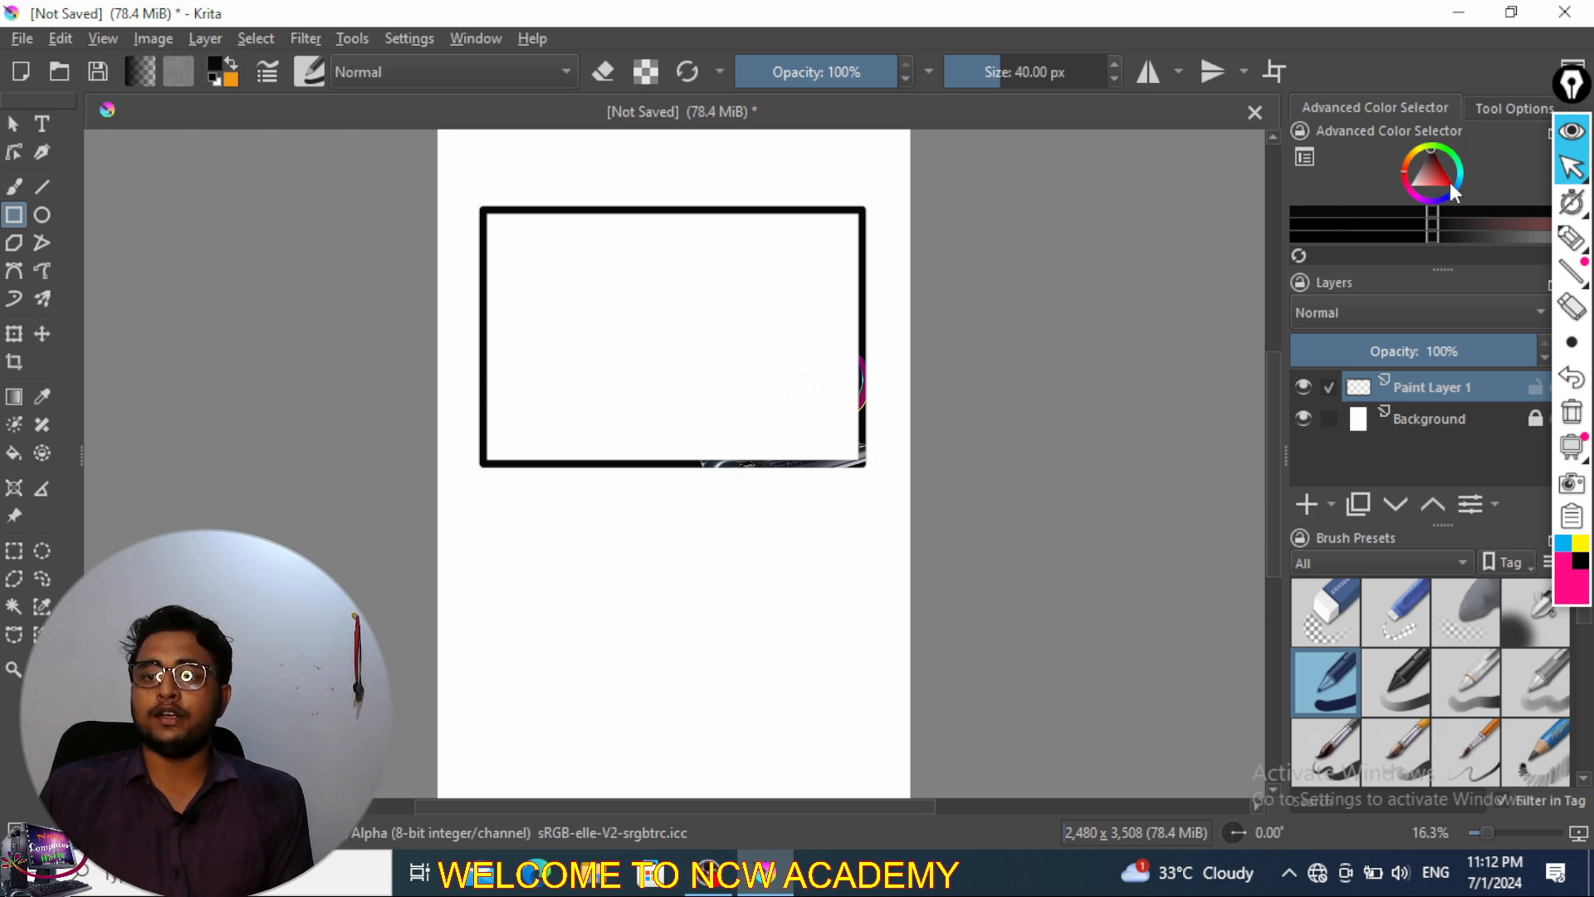
# - Choose a pale green foreground colour and draw a second rectangle below the black one
pyautogui.moveTo(1464, 171); pyautogui.dragTo(1453, 158)
pyautogui.click(1453, 151)
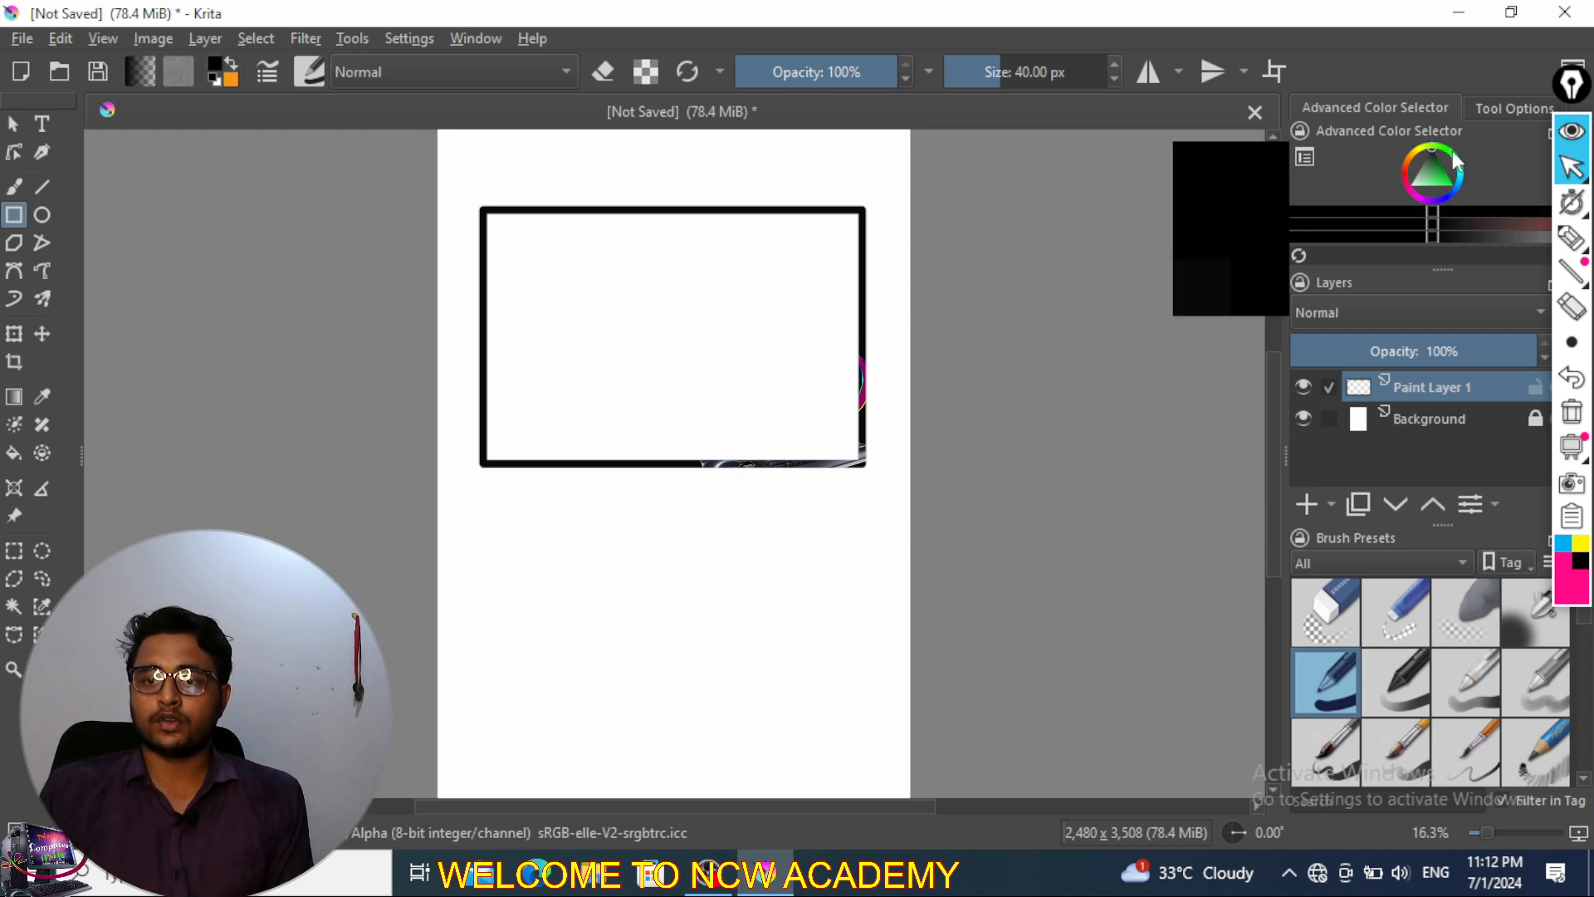
pyautogui.moveTo(1437, 184); pyautogui.dragTo(1420, 176)
pyautogui.moveTo(500, 508); pyautogui.dragTo(834, 728)
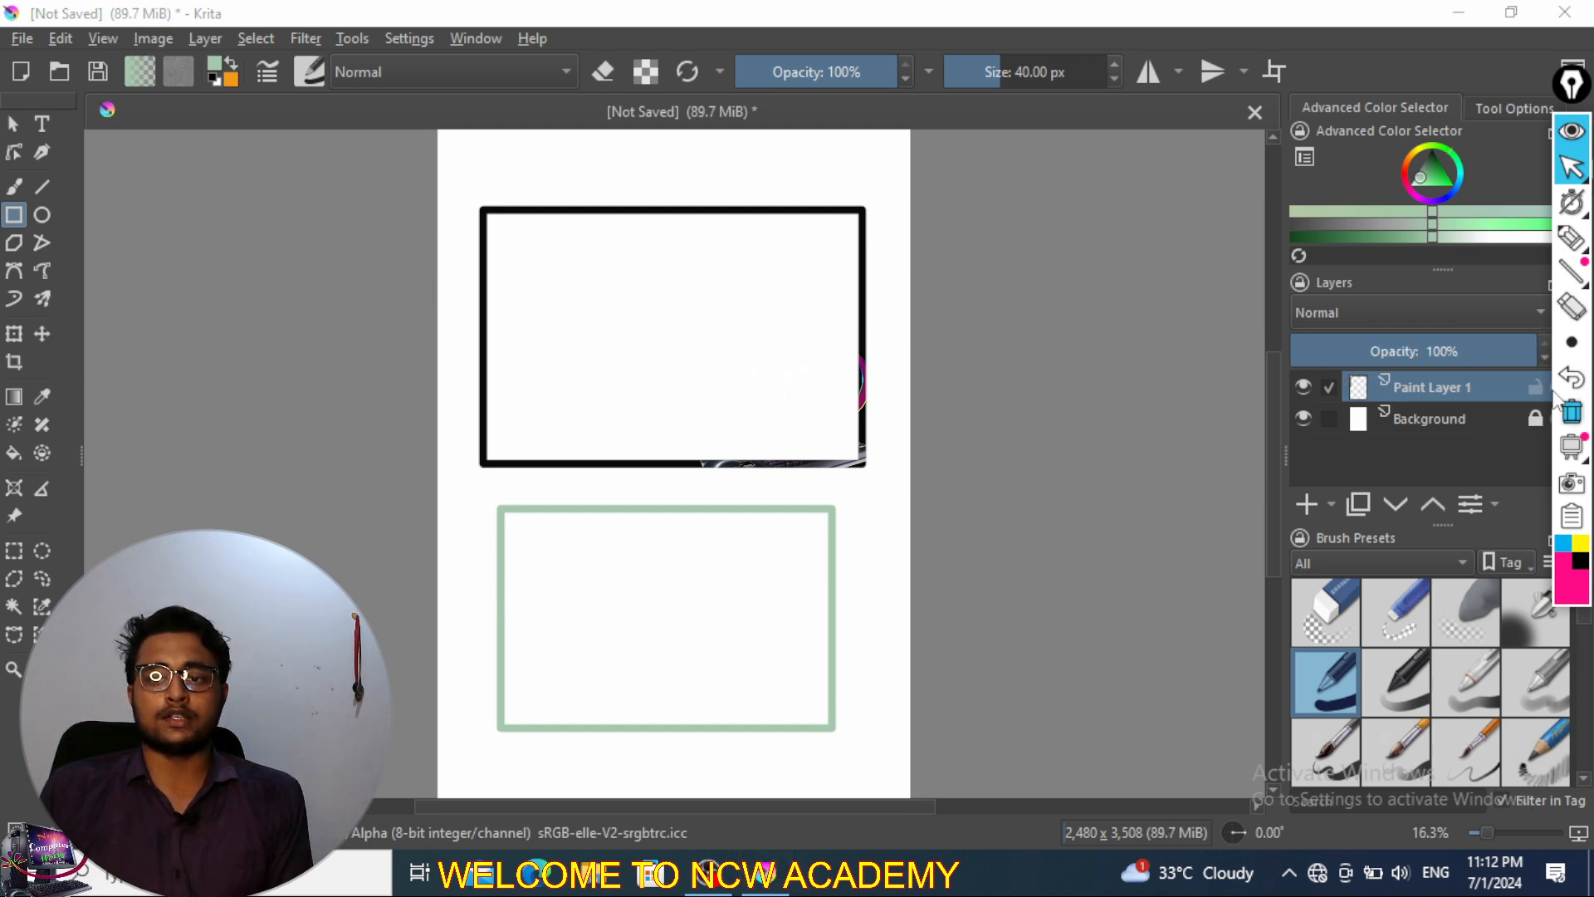
# - Draw a tall narrow and a large pale green rectangle overlapping the black rectangle
pyautogui.moveTo(563, 133); pyautogui.dragTo(471, 522)
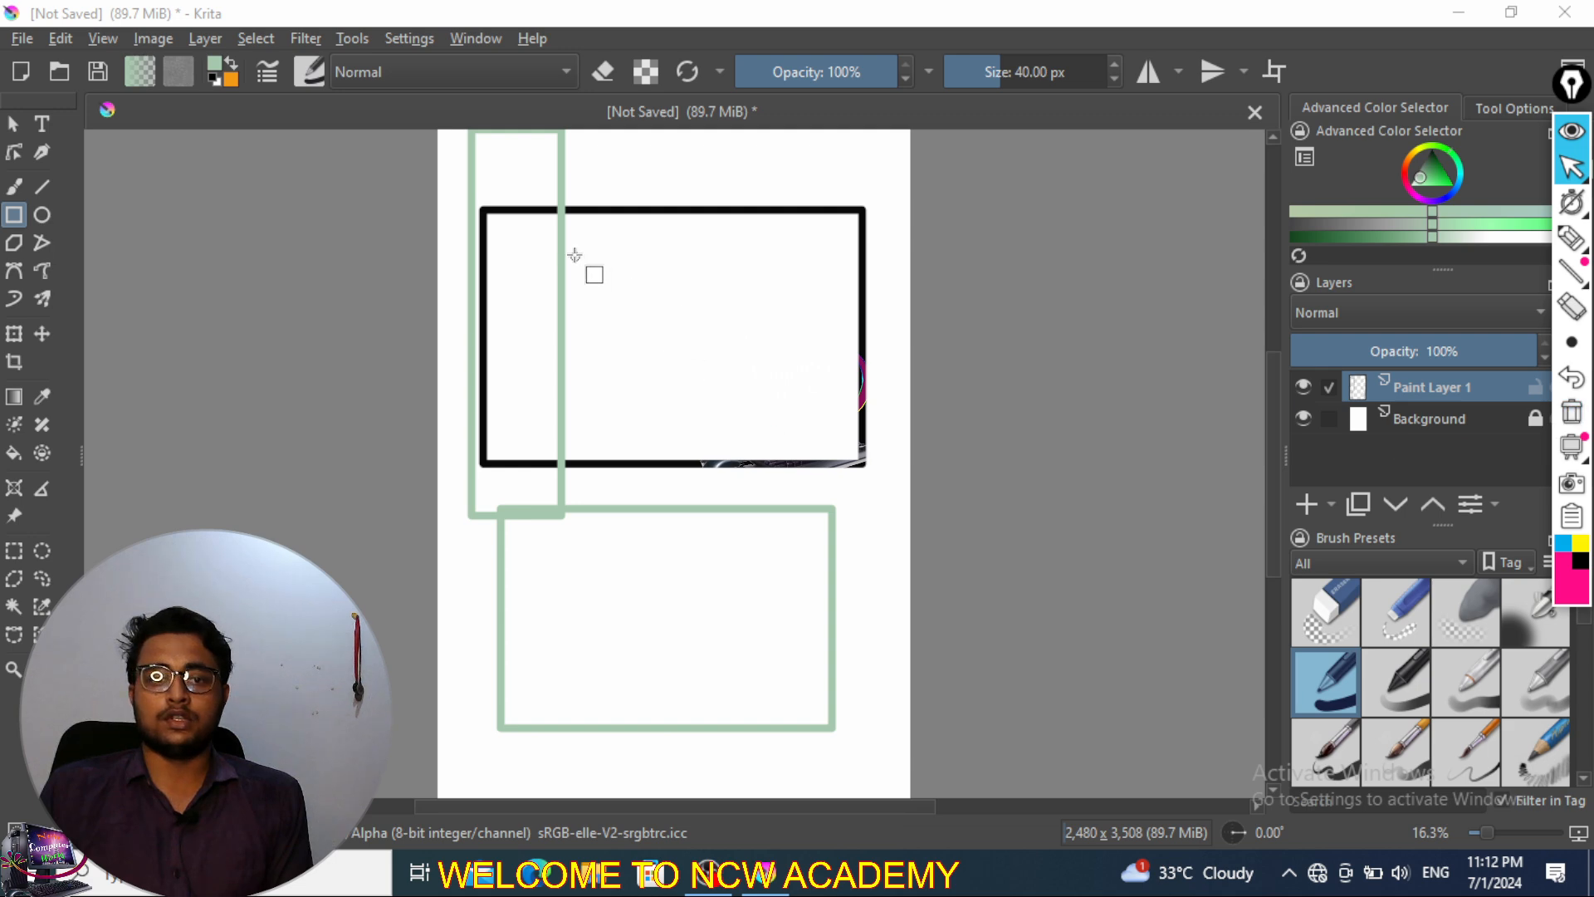
pyautogui.moveTo(486, 215); pyautogui.dragTo(879, 636)
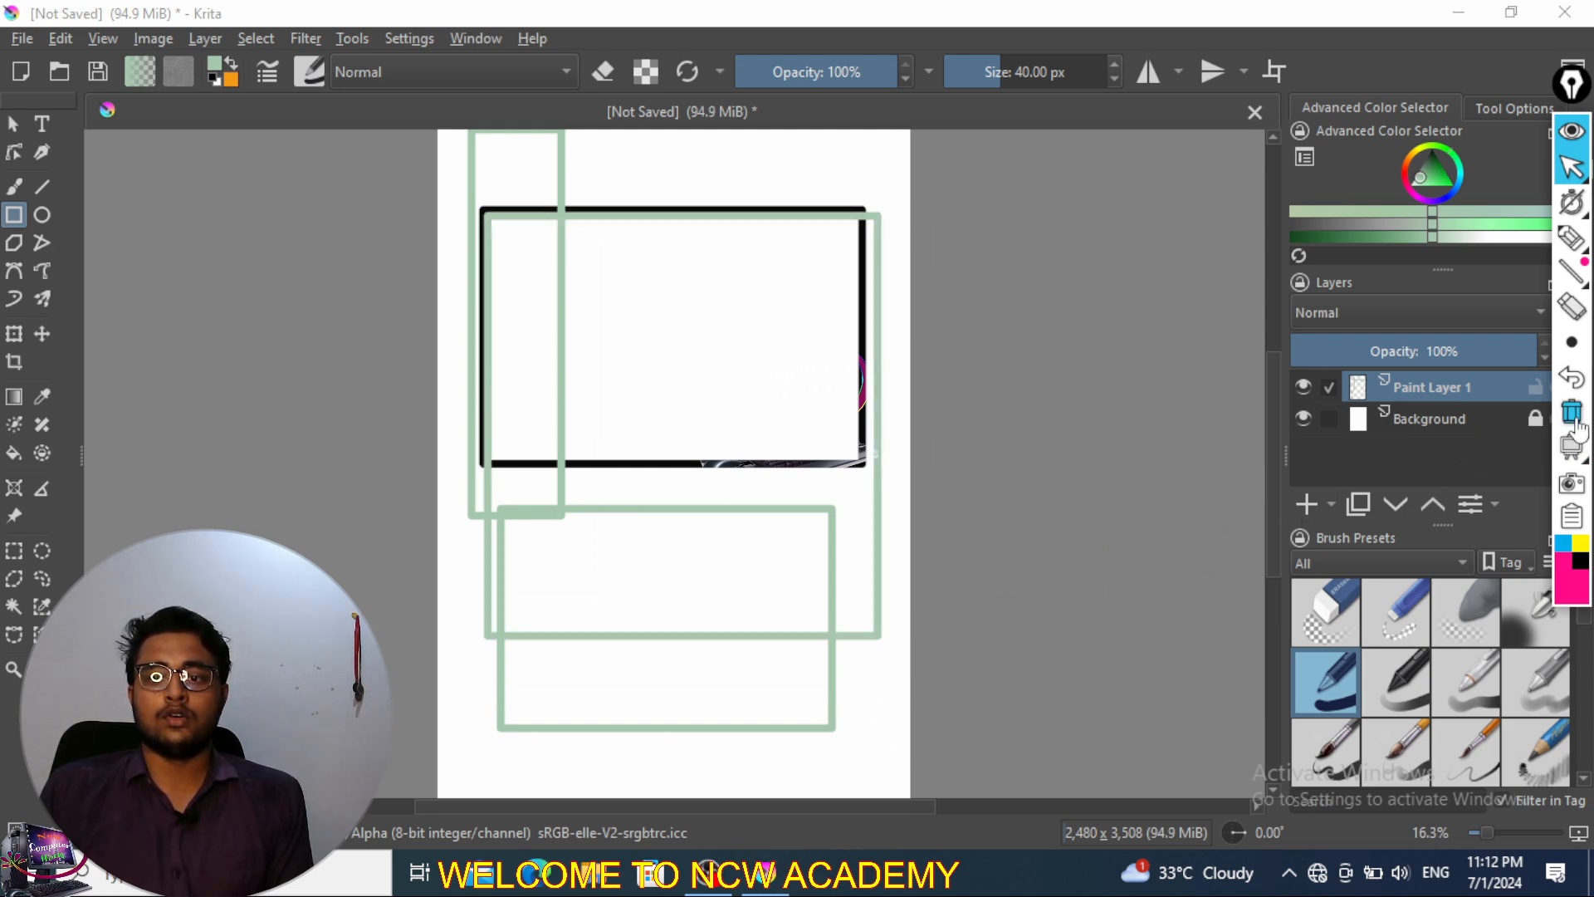
pyautogui.click(1571, 238)
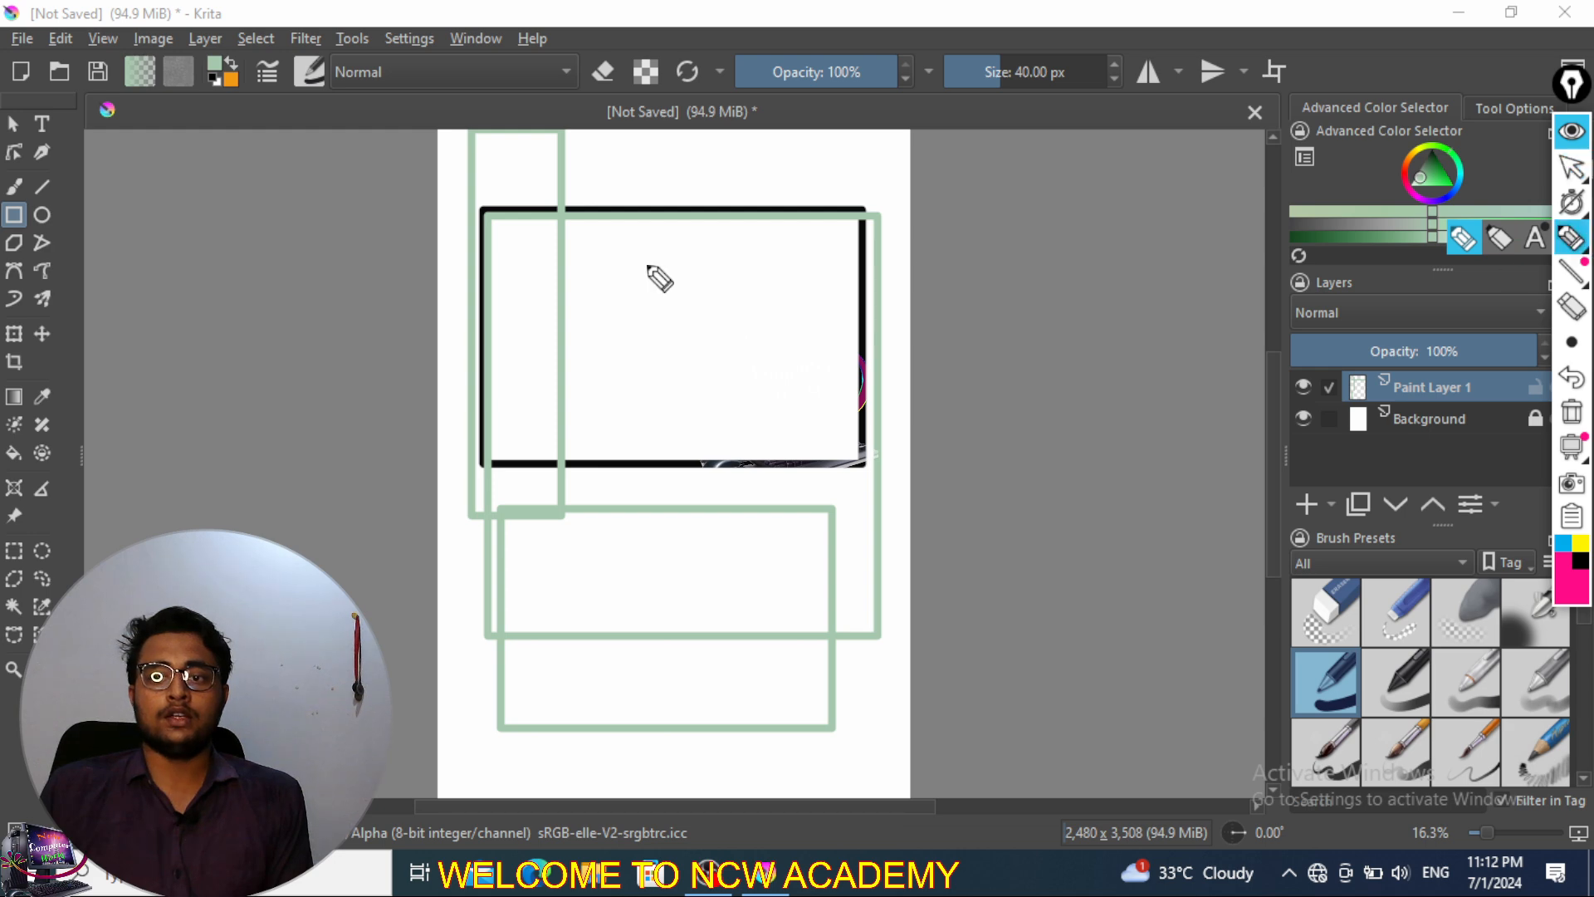
pyautogui.moveTo(424, 175)
pyautogui.mouseDown()
pyautogui.moveTo(444, 389)
pyautogui.moveTo(563, 829)
pyautogui.moveTo(1001, 789)
pyautogui.moveTo(940, 389)
pyautogui.moveTo(546, 231)
pyautogui.moveTo(419, 259)
pyautogui.mouseUp()
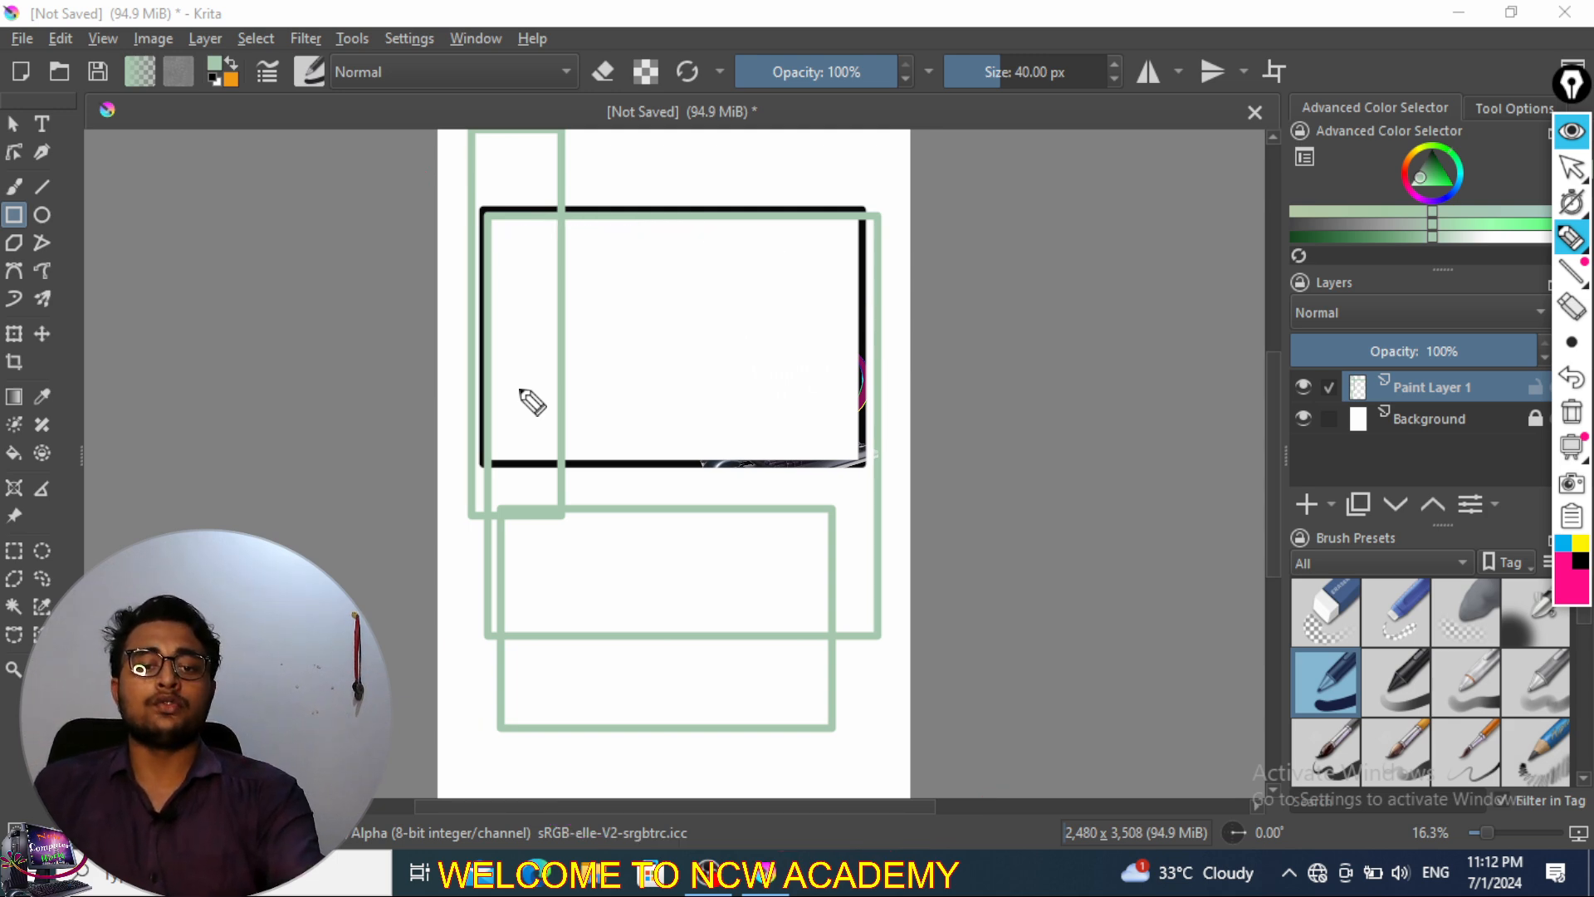
pyautogui.click(1572, 166)
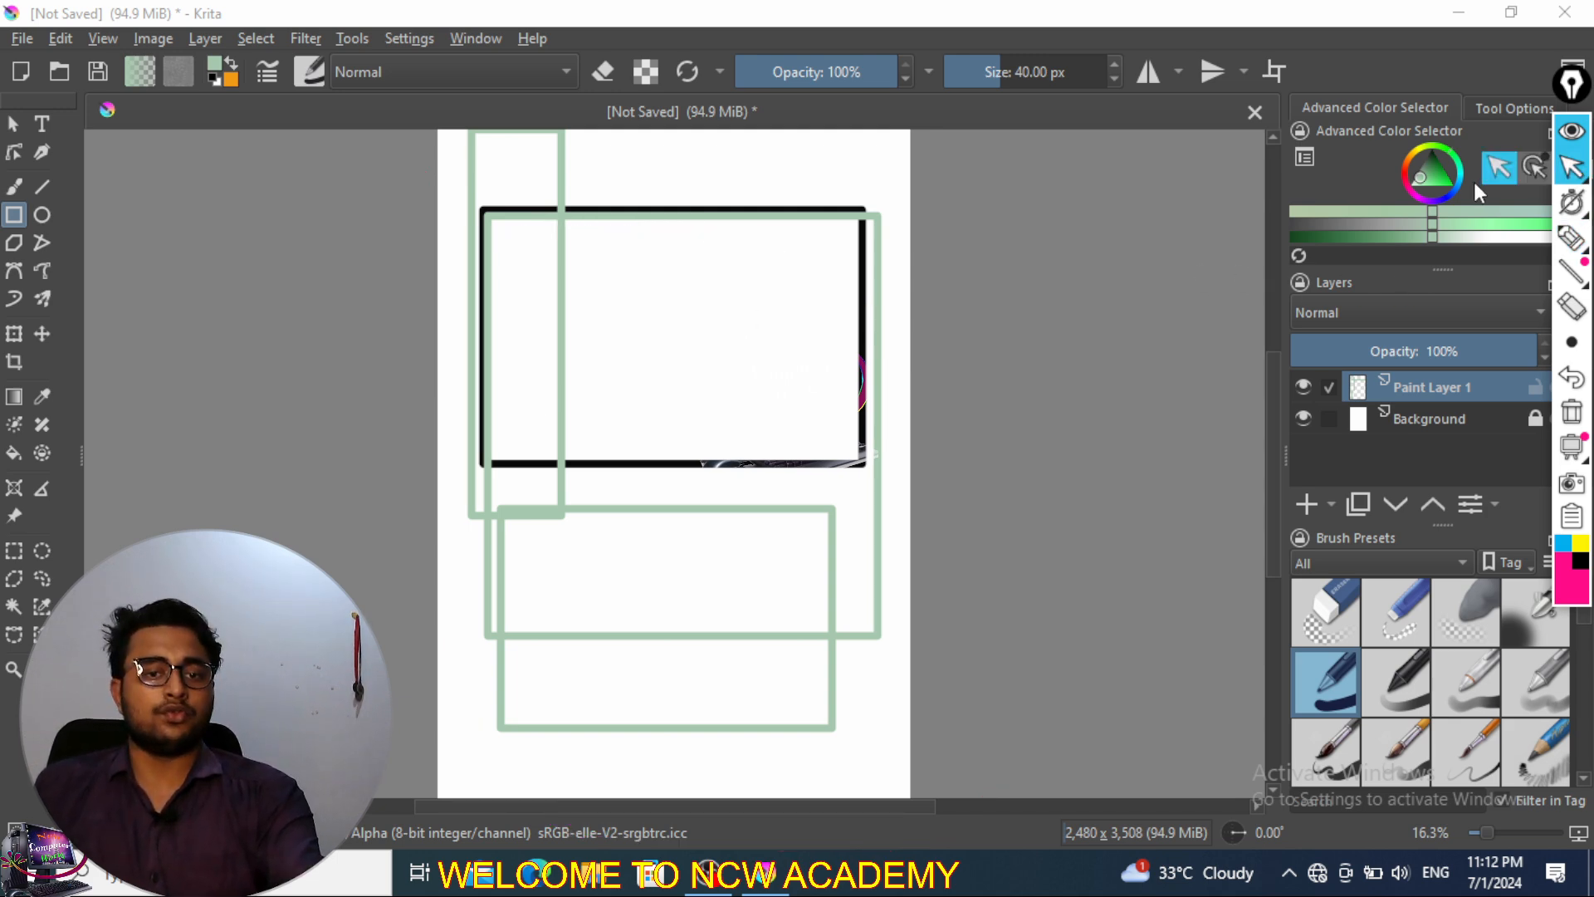
pyautogui.click(1572, 202)
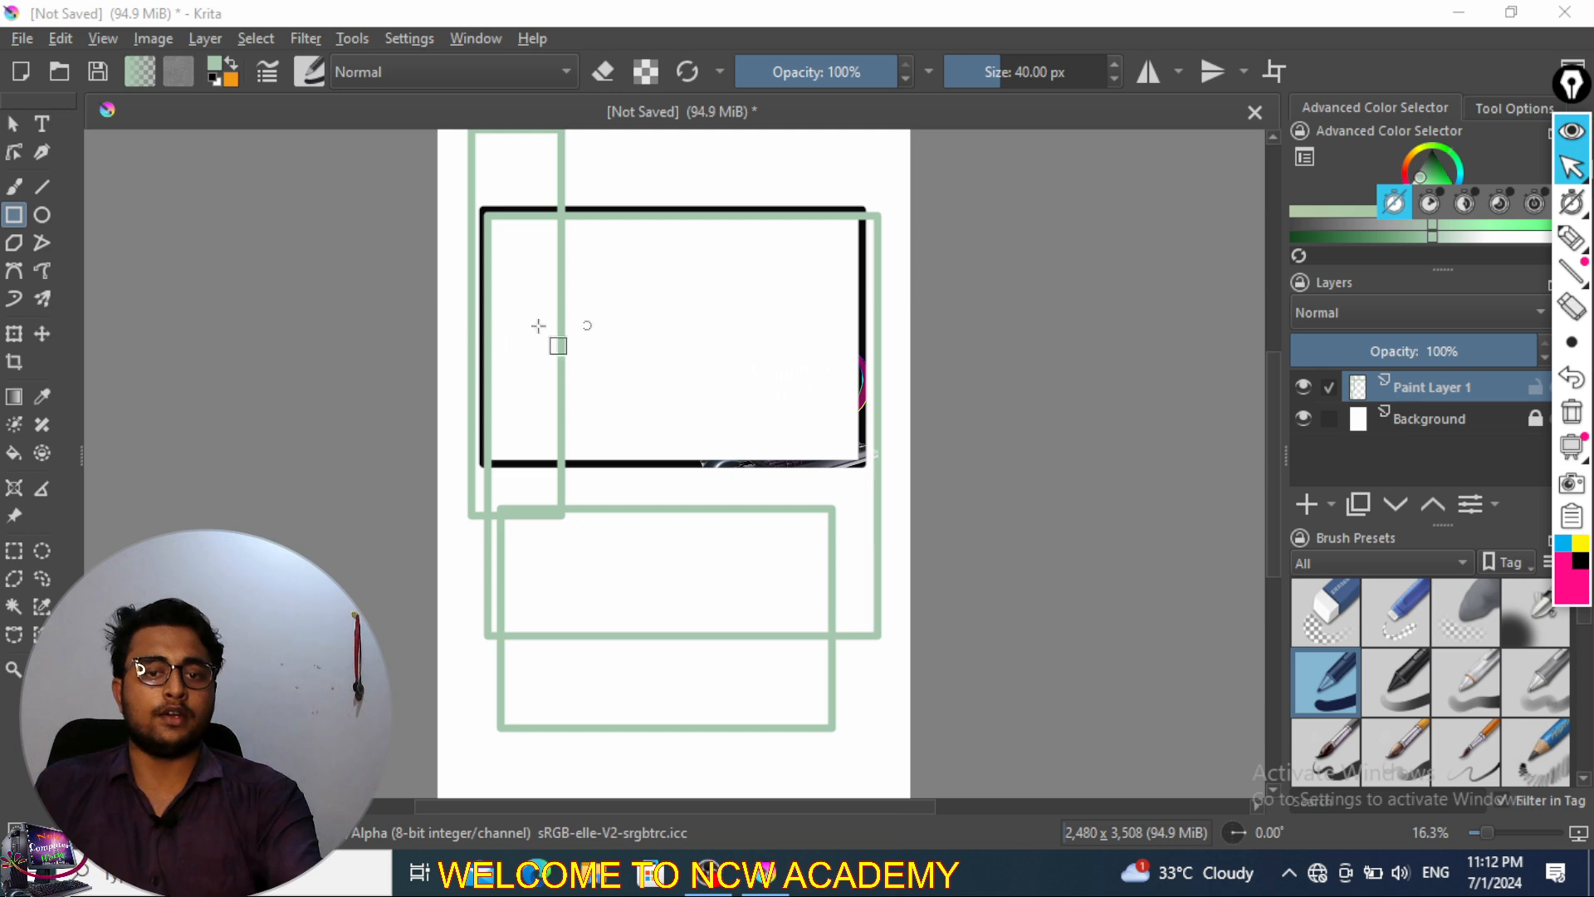
# - Try the Select Shapes tool on the page, and draw a small pale green square inside the black rectangle with the Rectangle tool
pyautogui.click(12, 123)
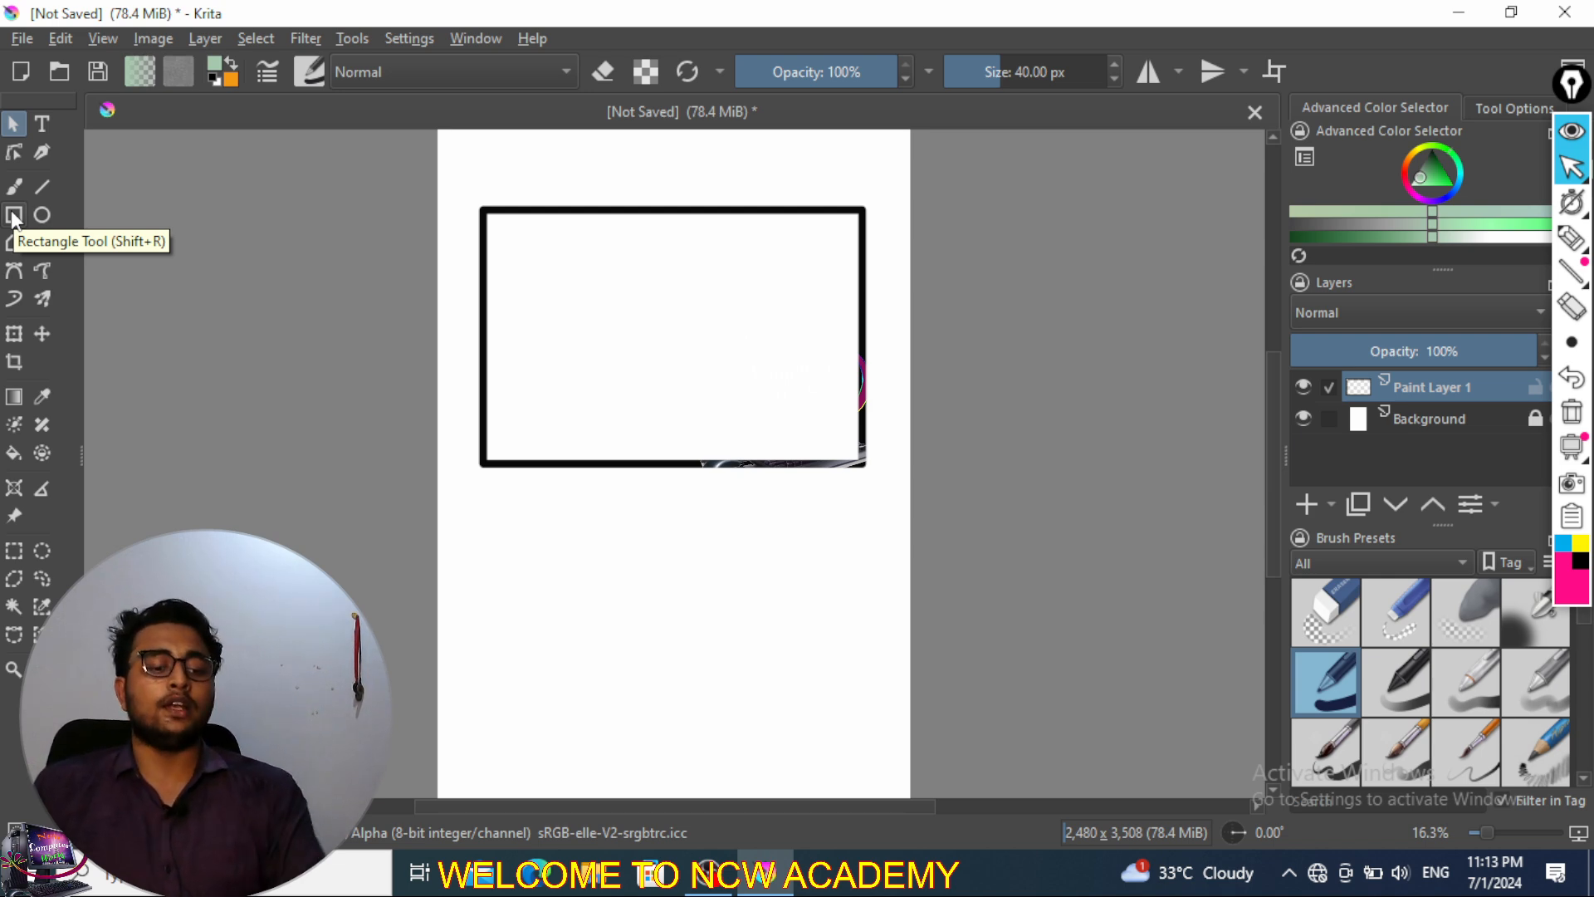
pyautogui.click(524, 529)
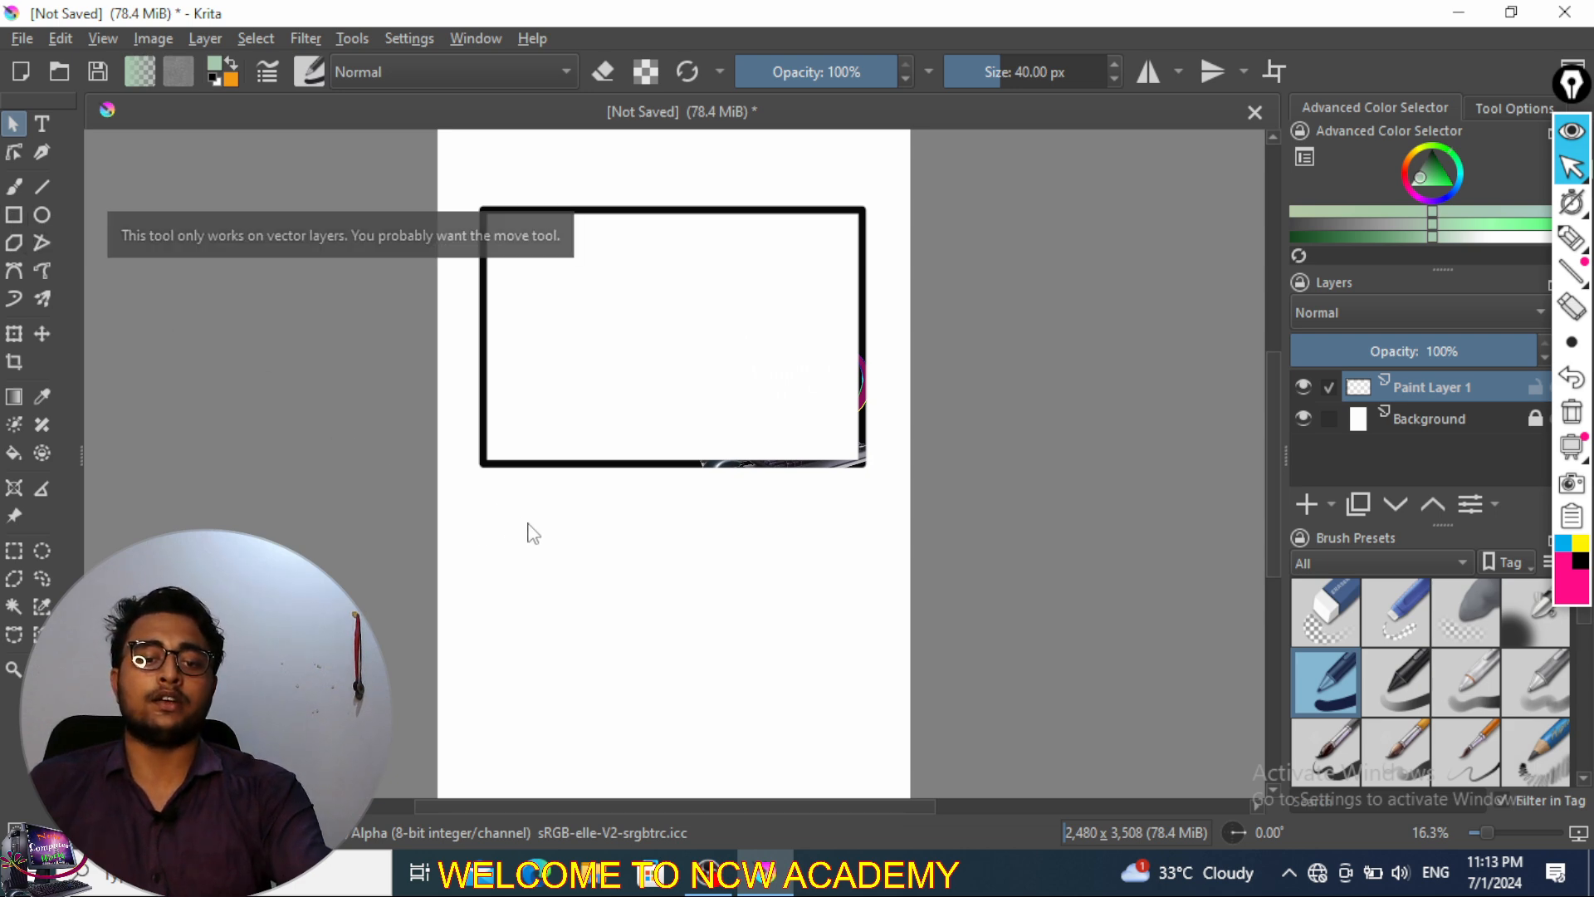
pyautogui.click(18, 220)
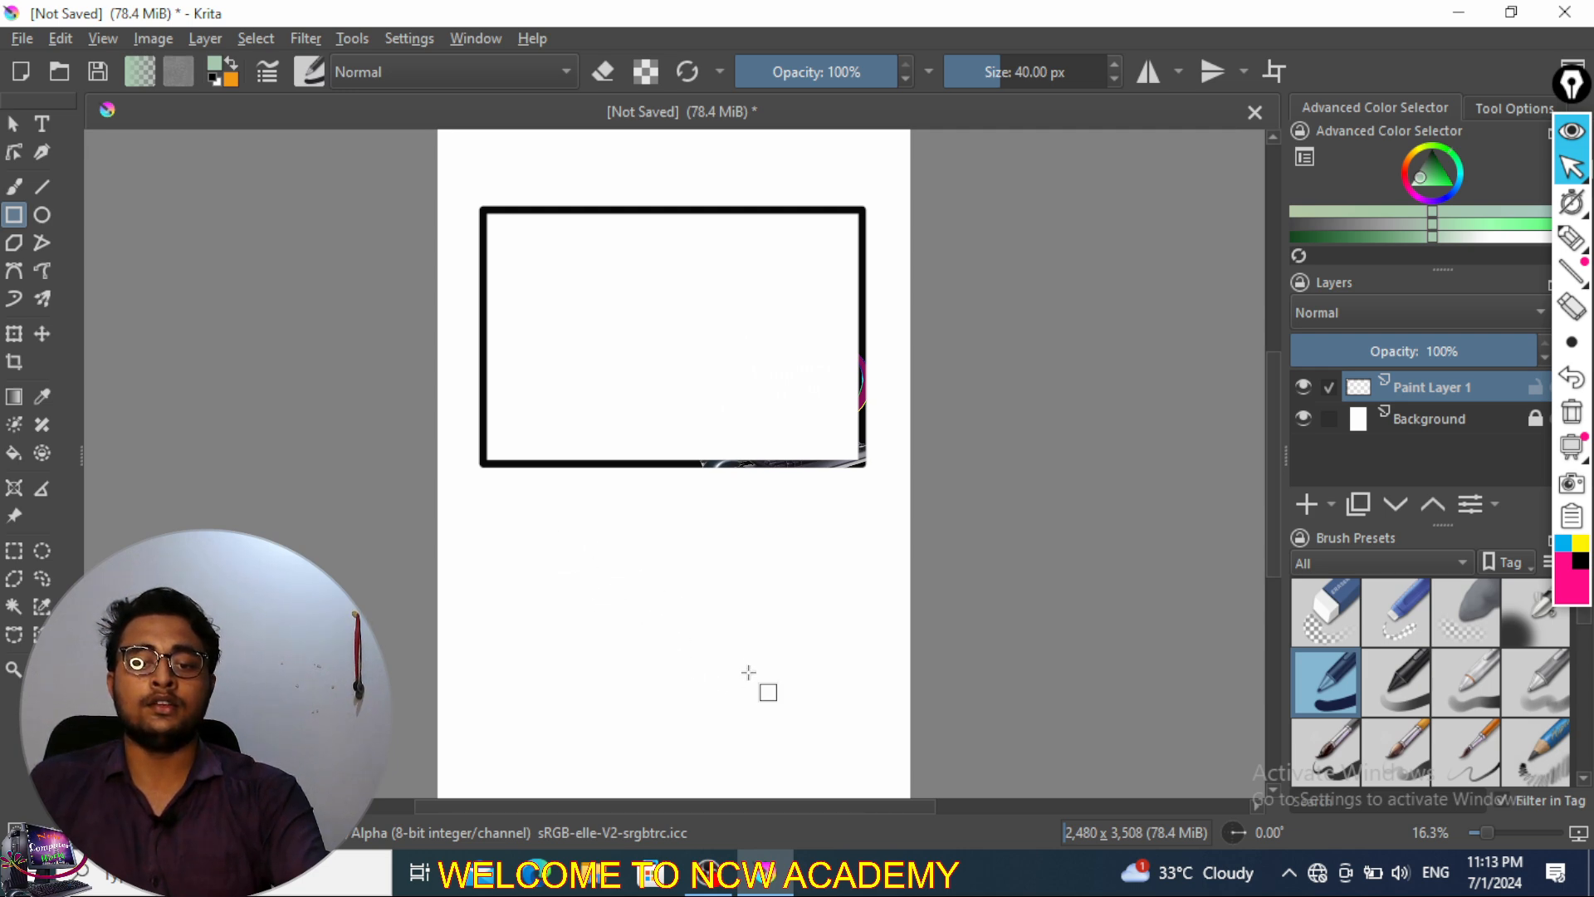
pyautogui.moveTo(596, 268)
pyautogui.mouseDown()
pyautogui.moveTo(697, 426)
pyautogui.moveTo(763, 431)
pyautogui.mouseUp()
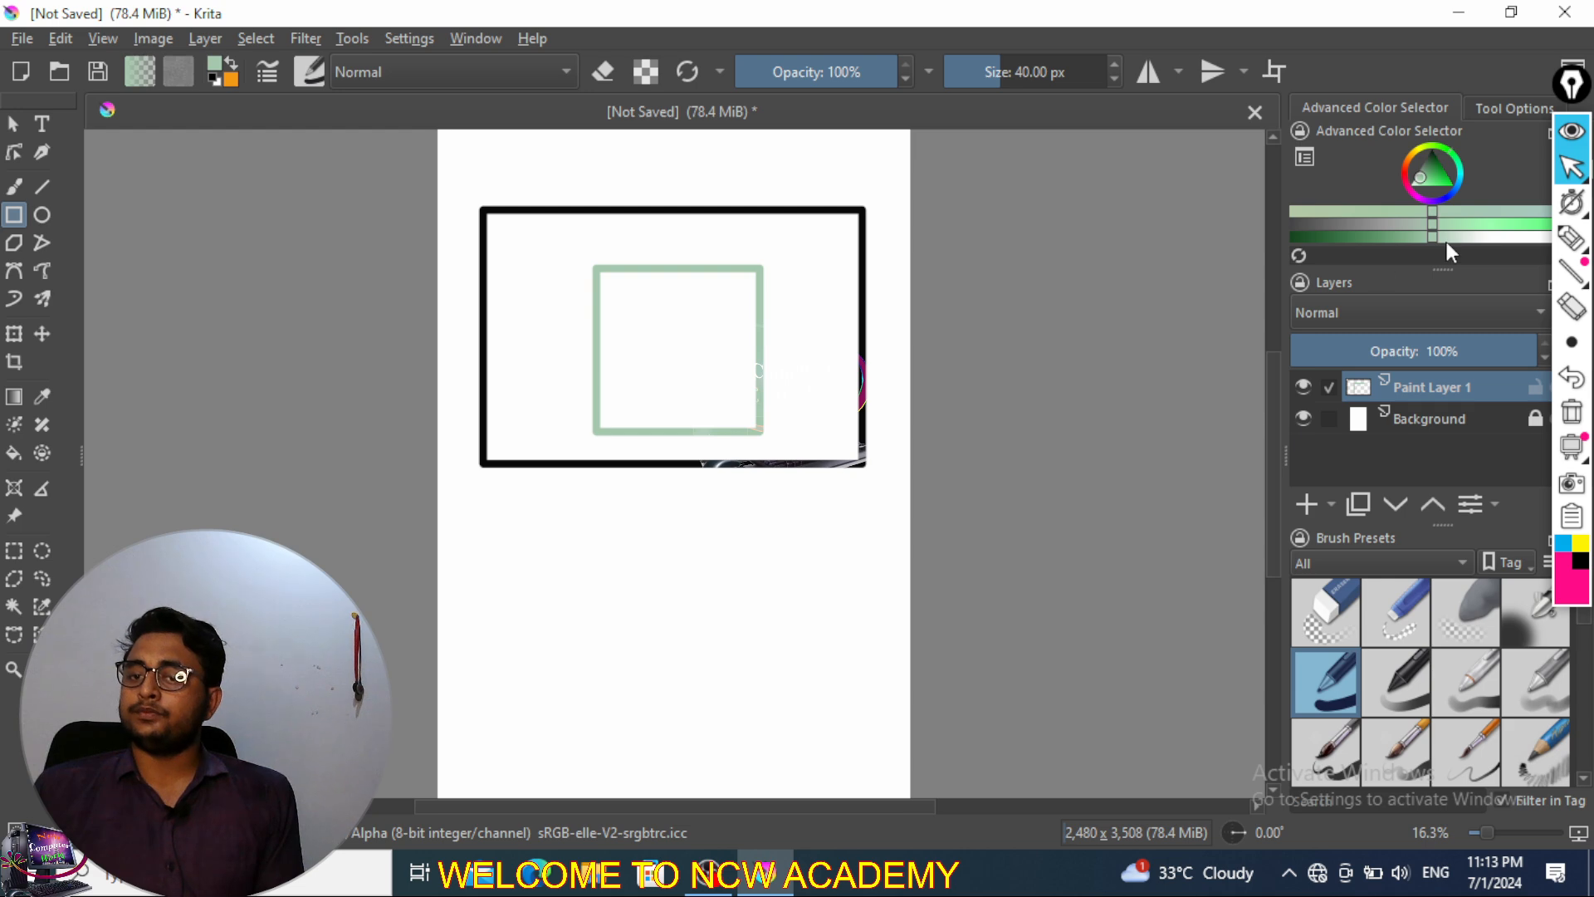
# - Activate the Ellipse tool and pick a blue hue on the pop-up palette's colour wheel
pyautogui.click(46, 219)
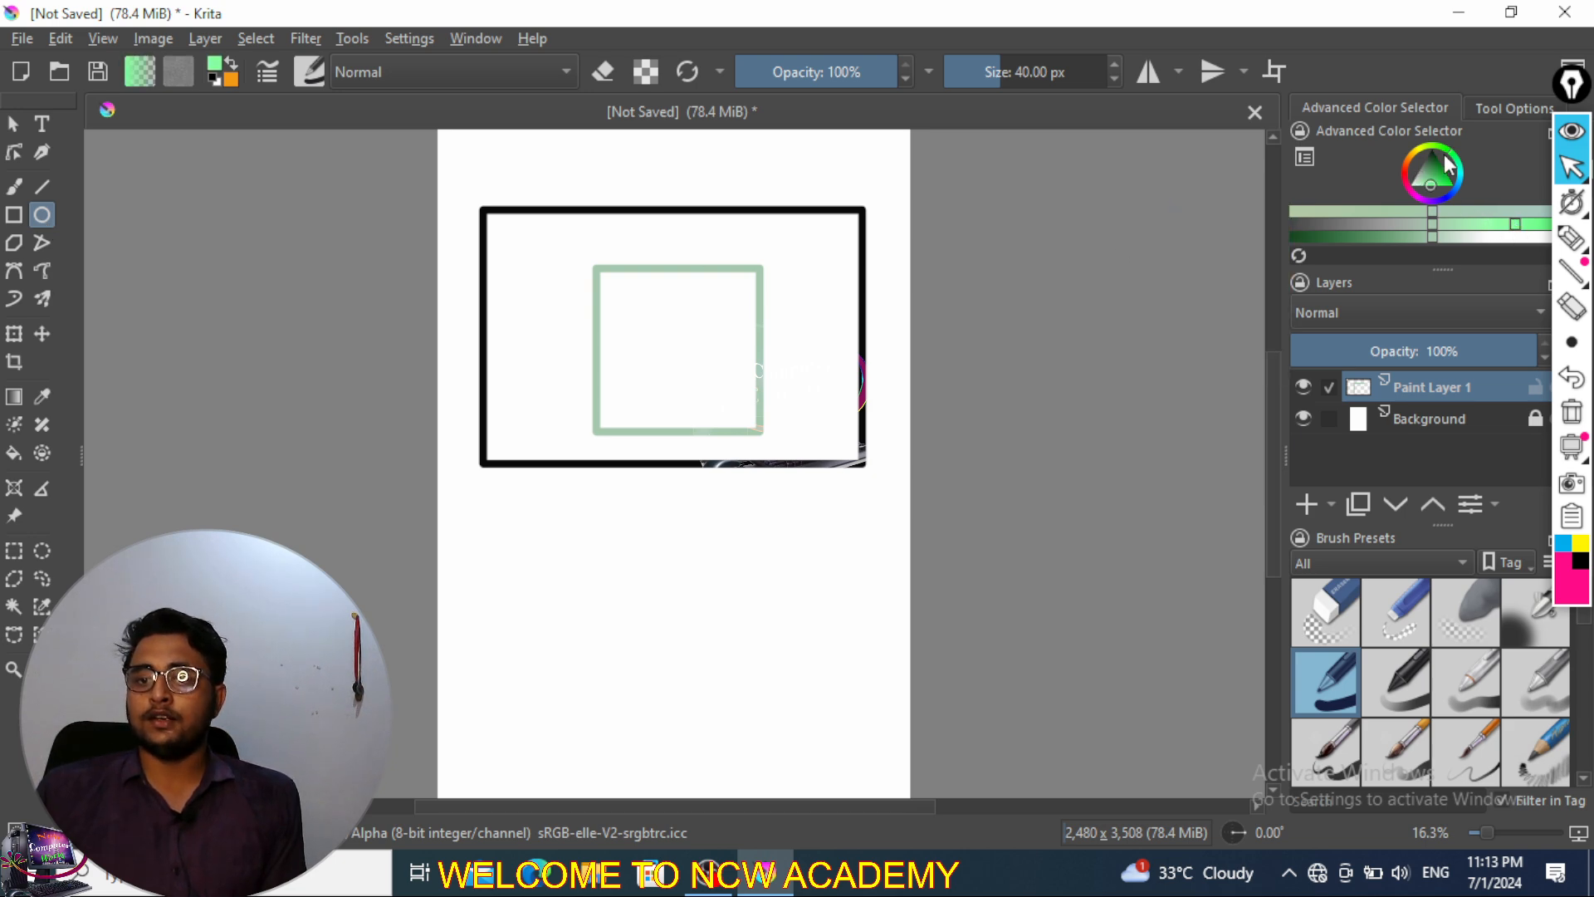
pyautogui.moveTo(1443, 151); pyautogui.dragTo(1453, 151)
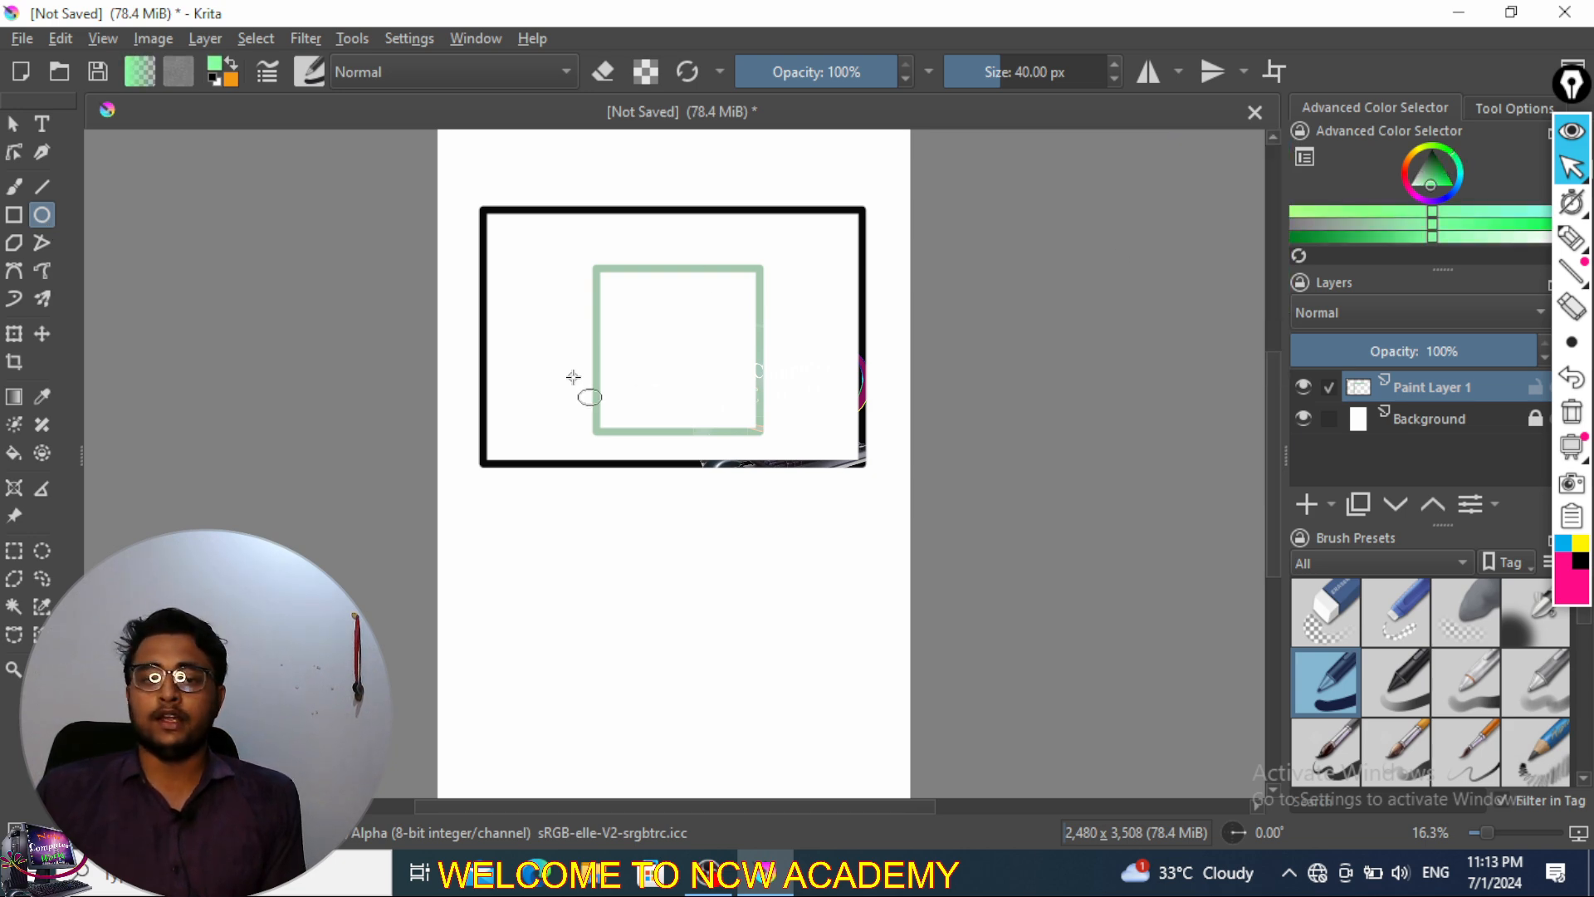
pyautogui.rightClick(545, 318)
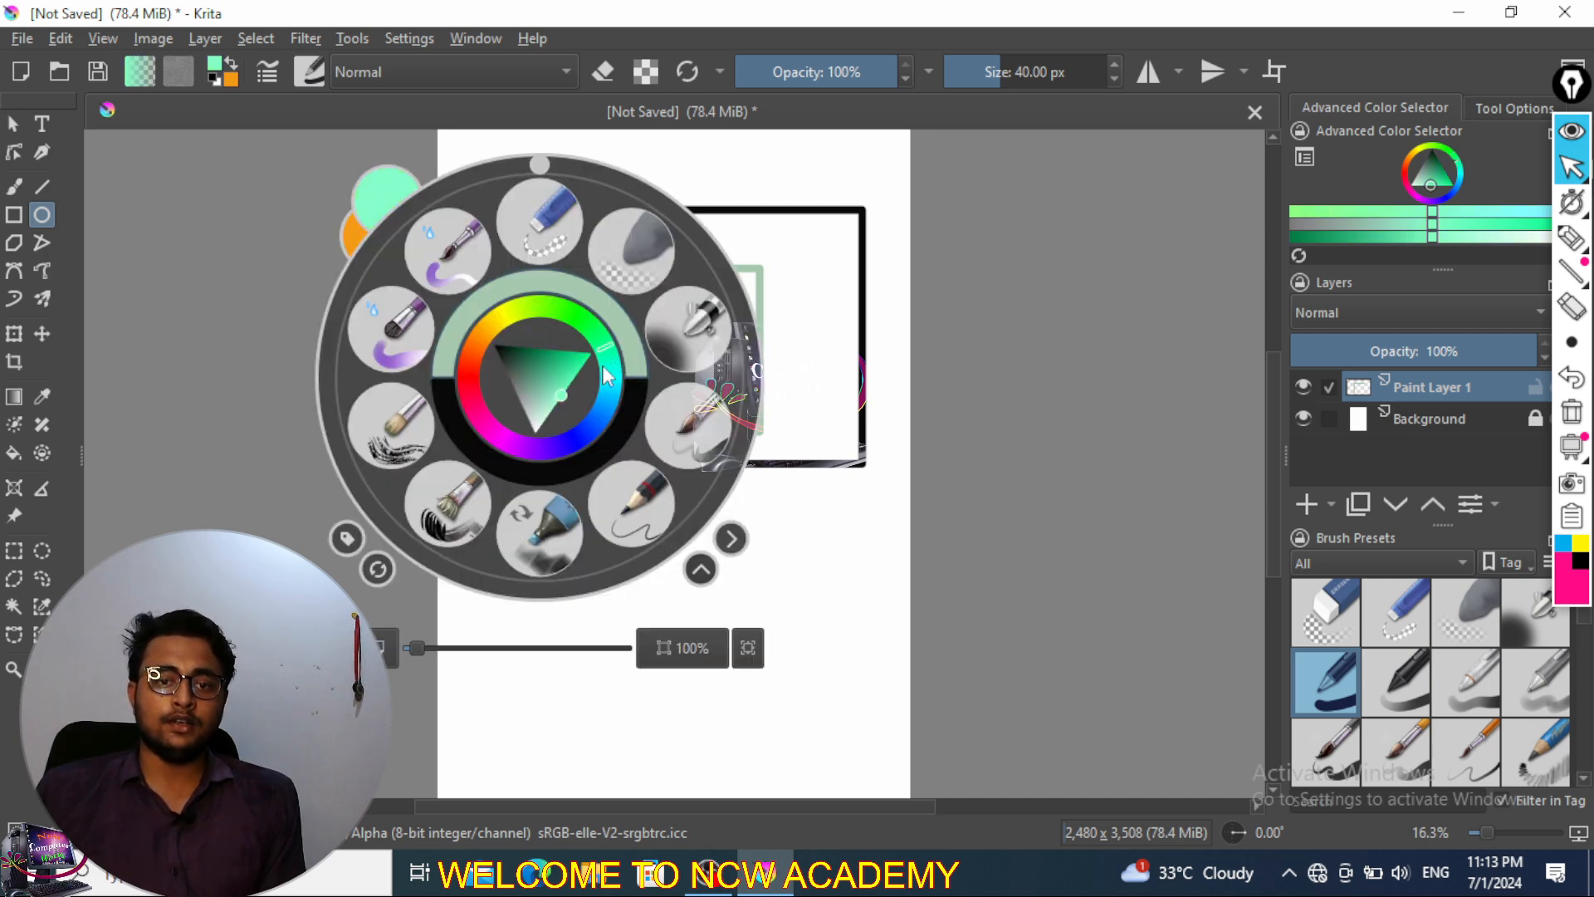
pyautogui.click(606, 409)
pyautogui.click(618, 413)
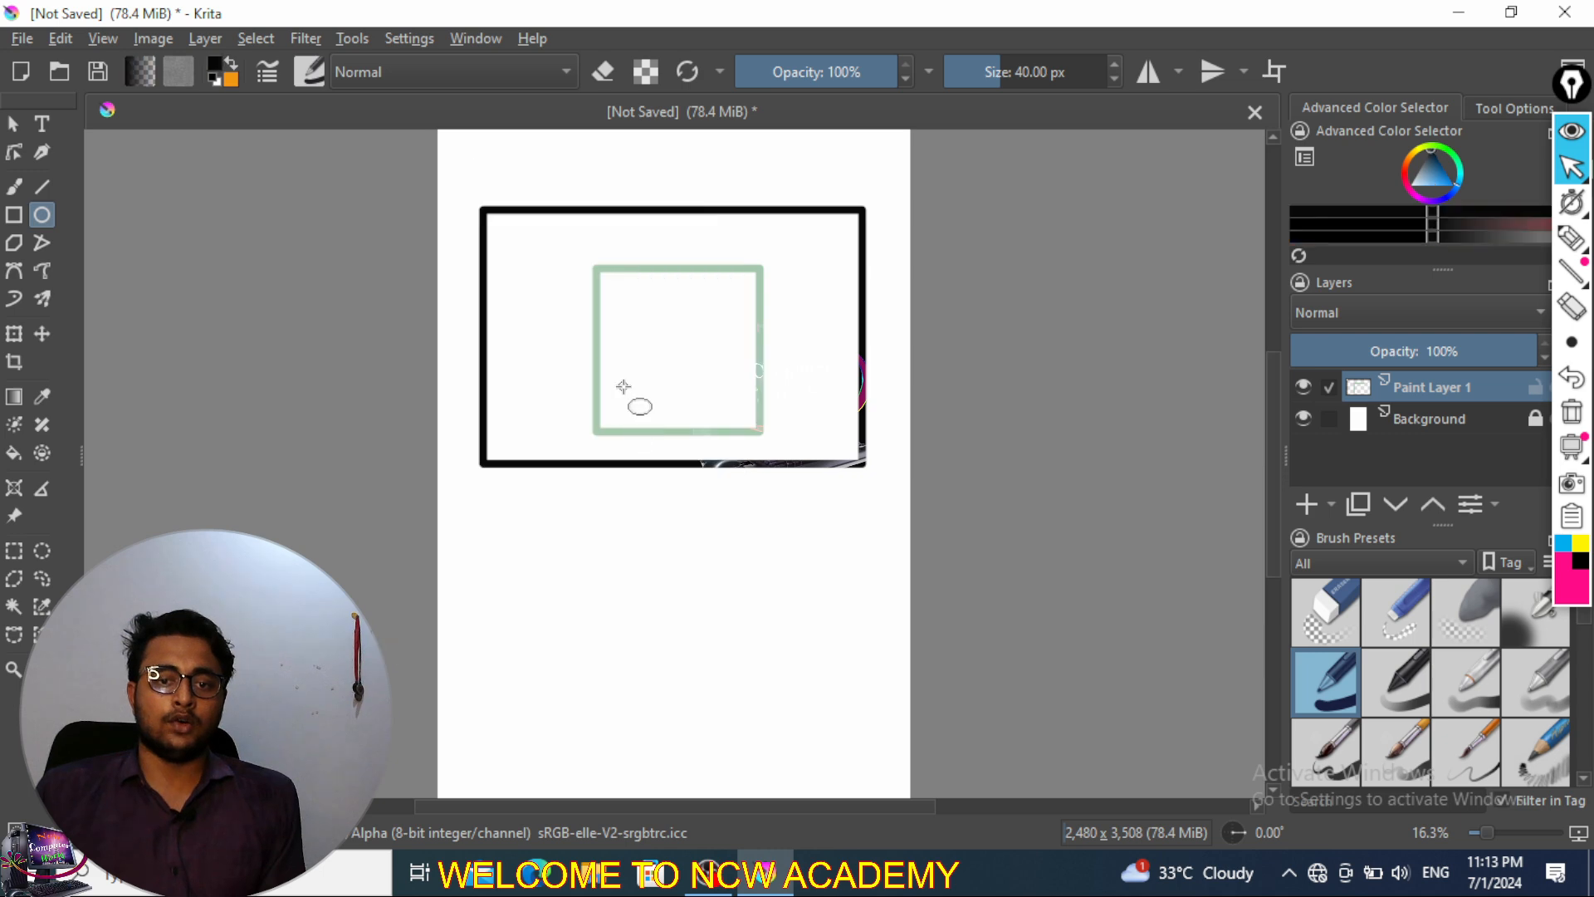
# - Preview green and red hues in the pop-up palette and dismiss it
pyautogui.rightClick(557, 331)
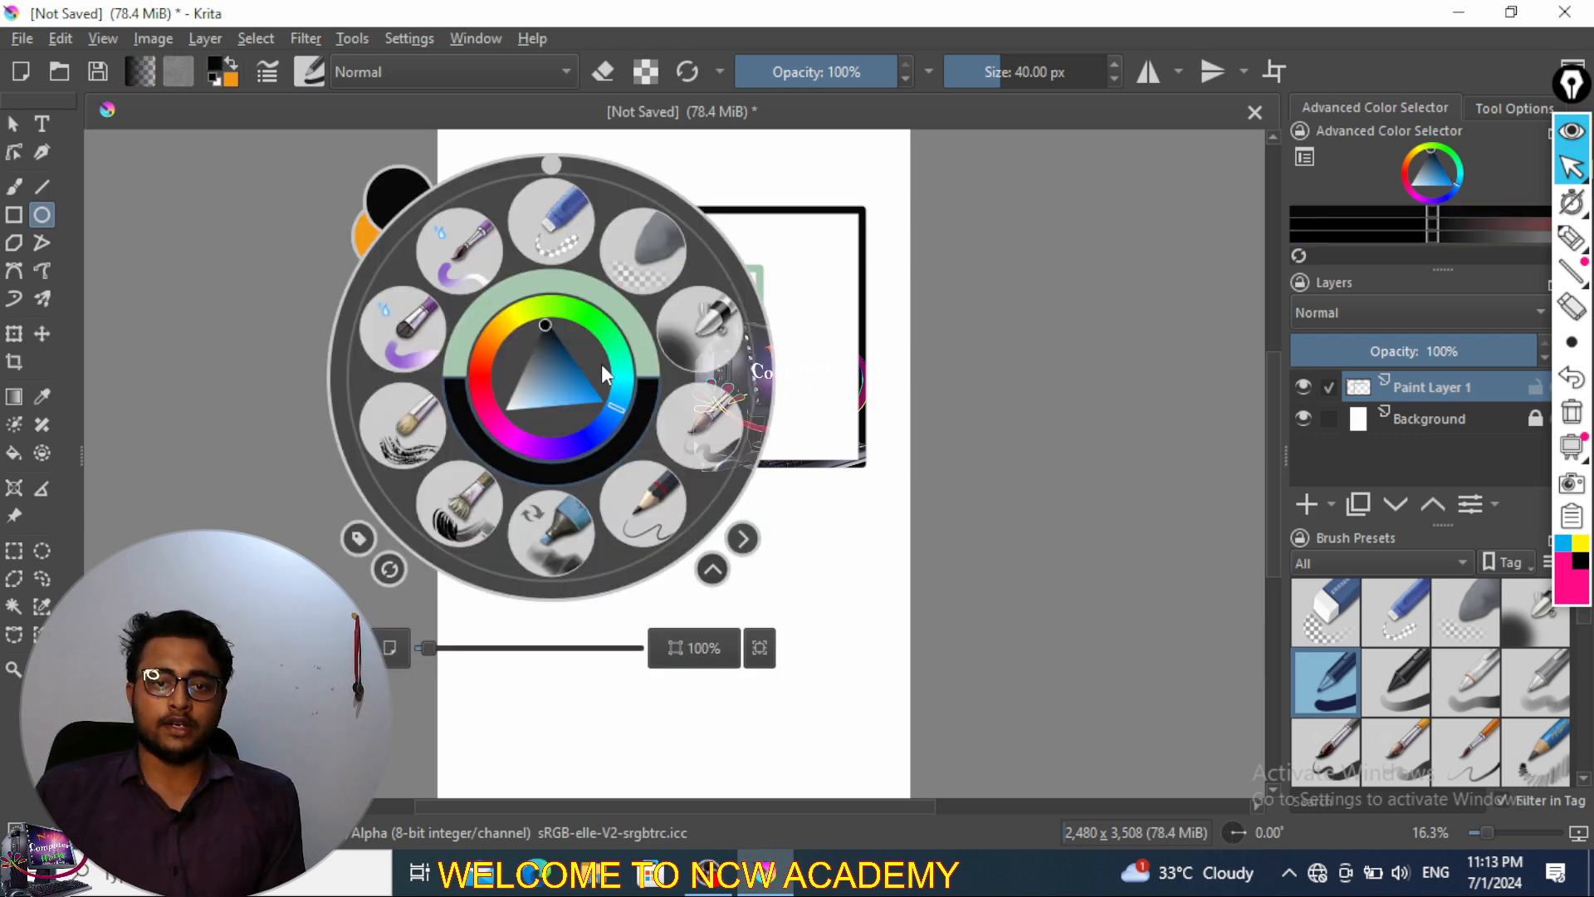
pyautogui.click(609, 338)
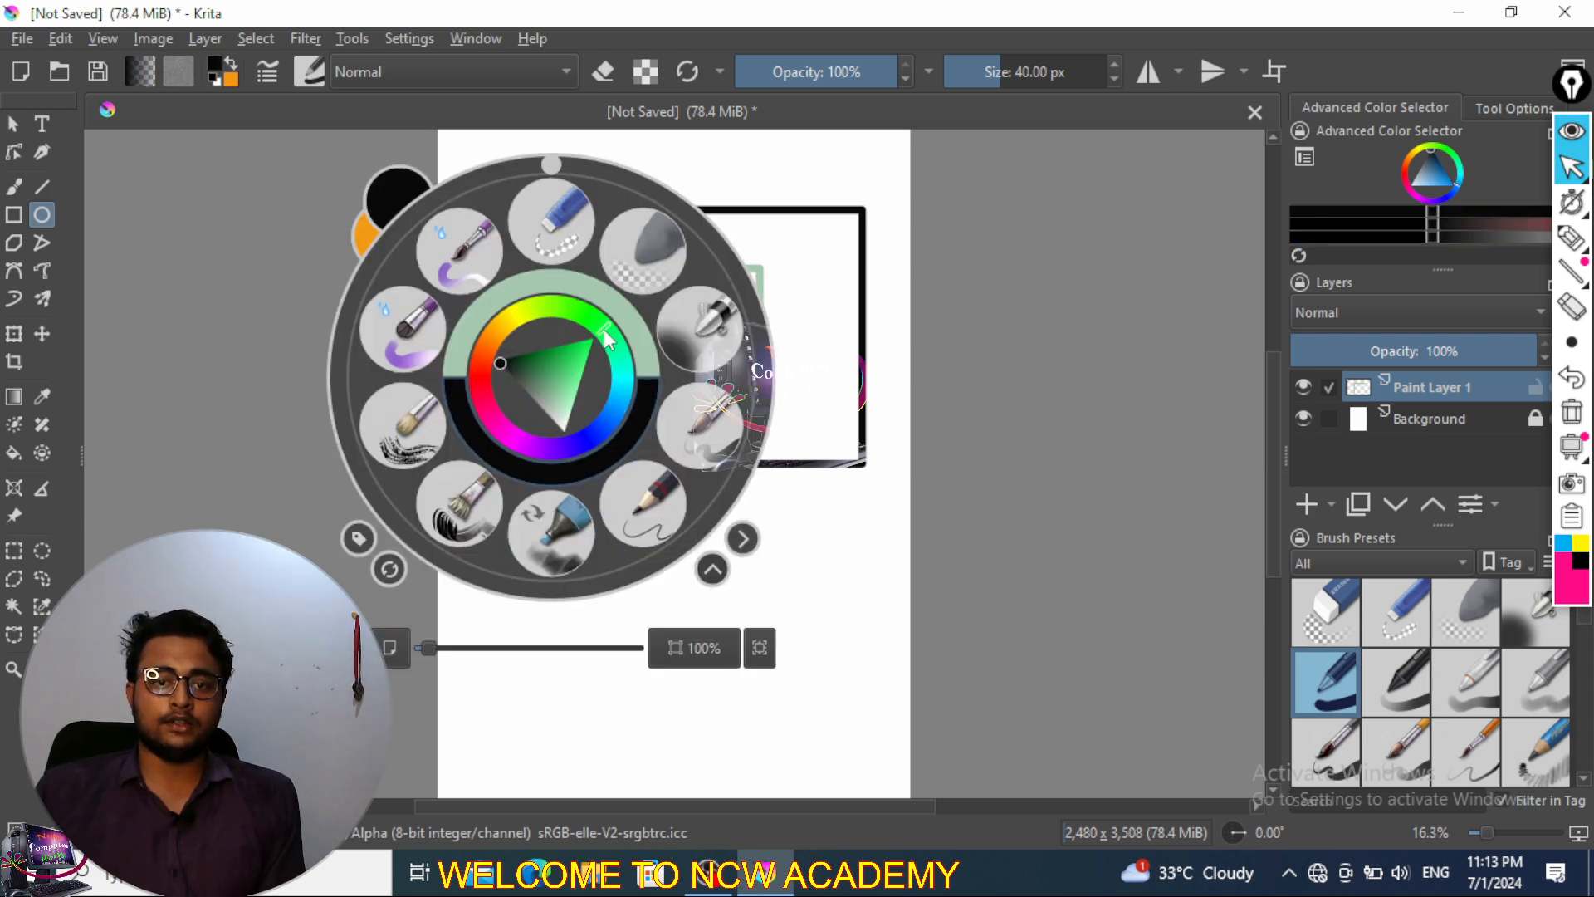
pyautogui.click(498, 323)
pyautogui.click(479, 368)
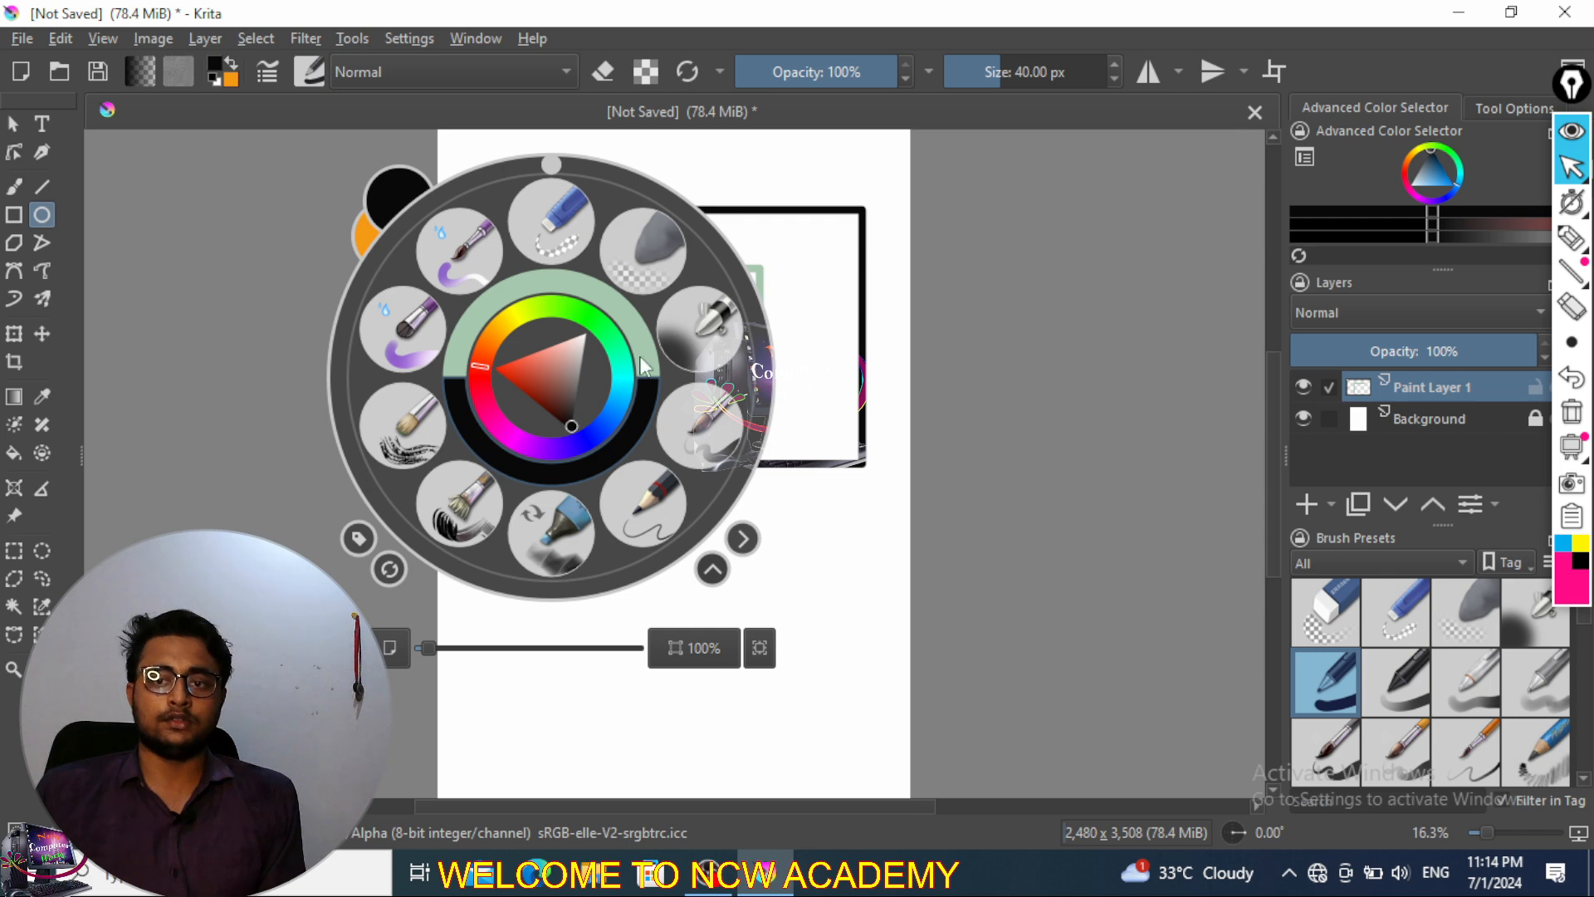
pyautogui.click(795, 551)
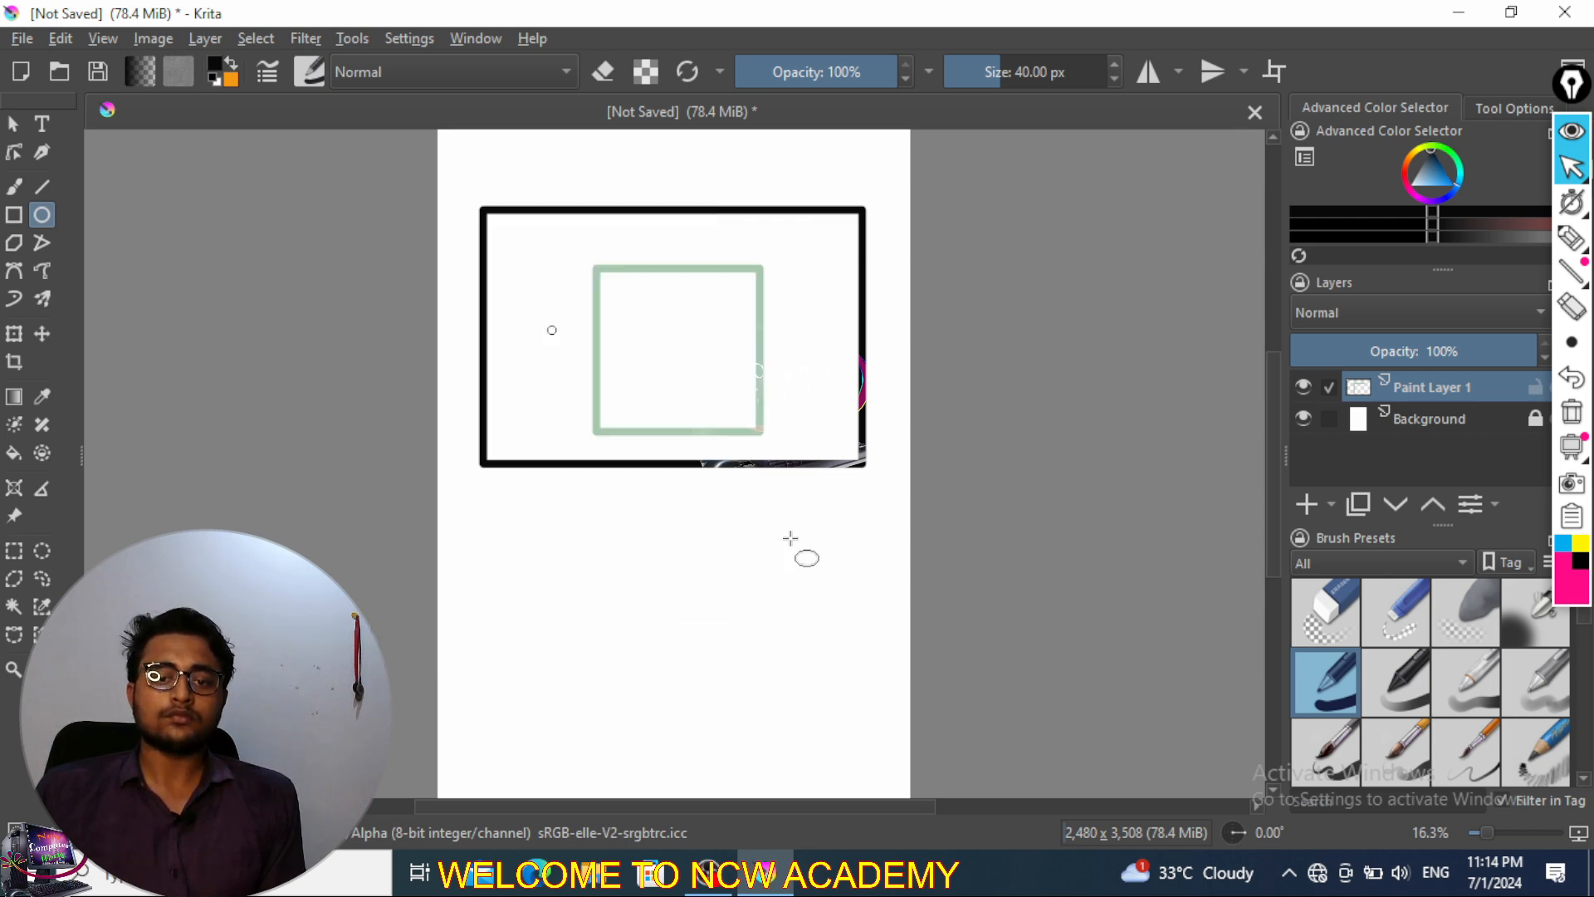
# - Choose a muted blue foreground colour and draw a wide ellipse below the black rectangle with a smaller circle inside it
pyautogui.click(1427, 178)
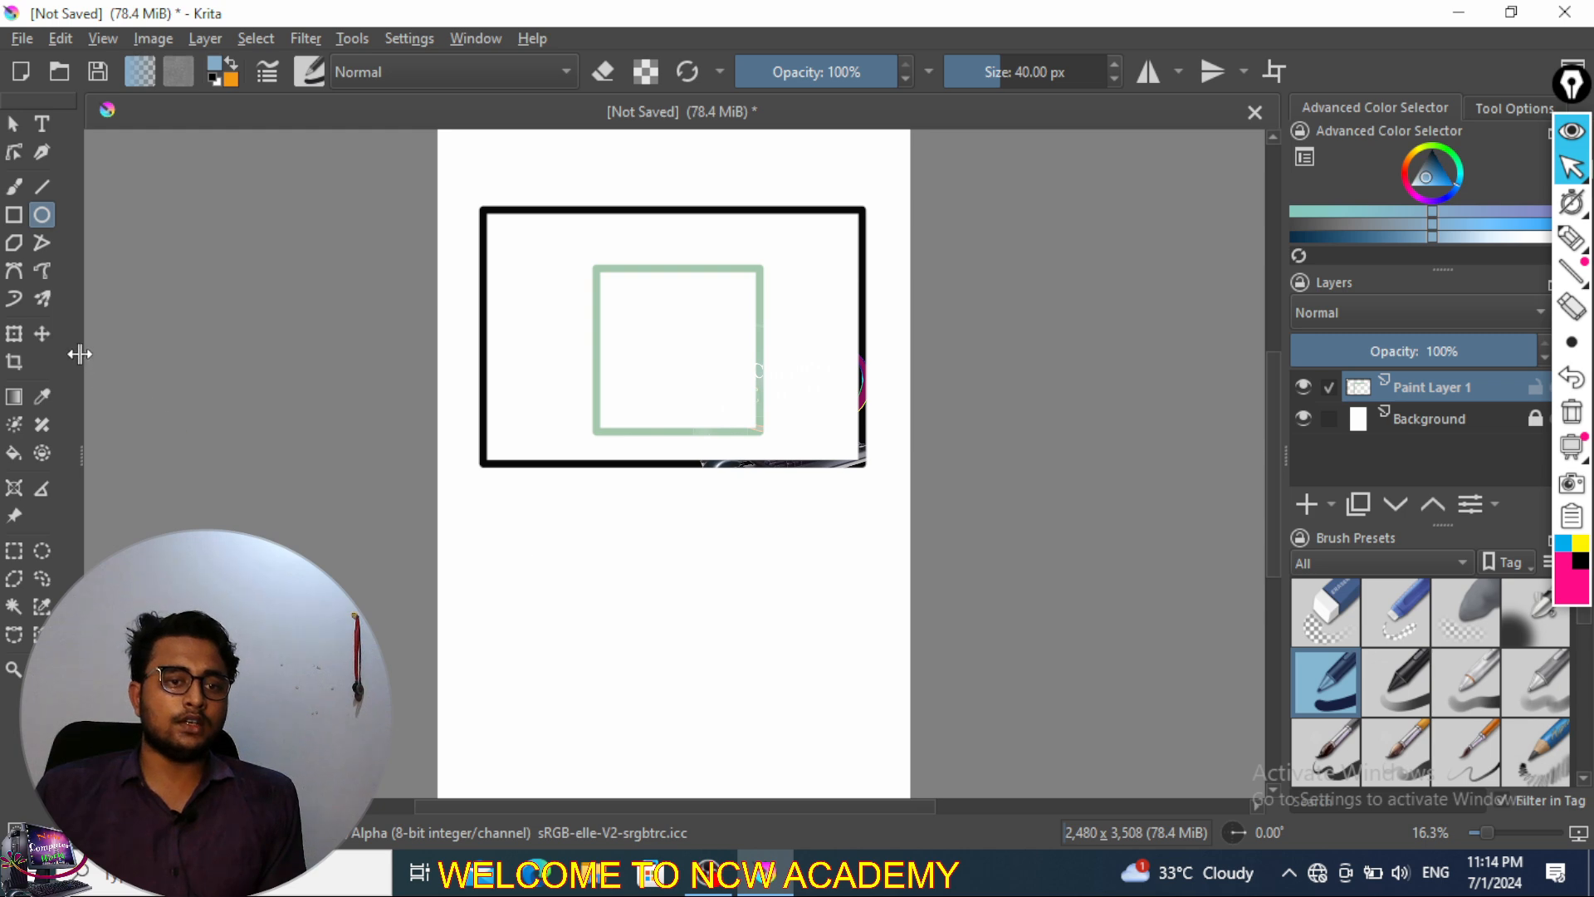
pyautogui.moveTo(493, 523)
pyautogui.mouseDown()
pyautogui.moveTo(745, 678)
pyautogui.moveTo(770, 729)
pyautogui.moveTo(837, 748)
pyautogui.mouseUp()
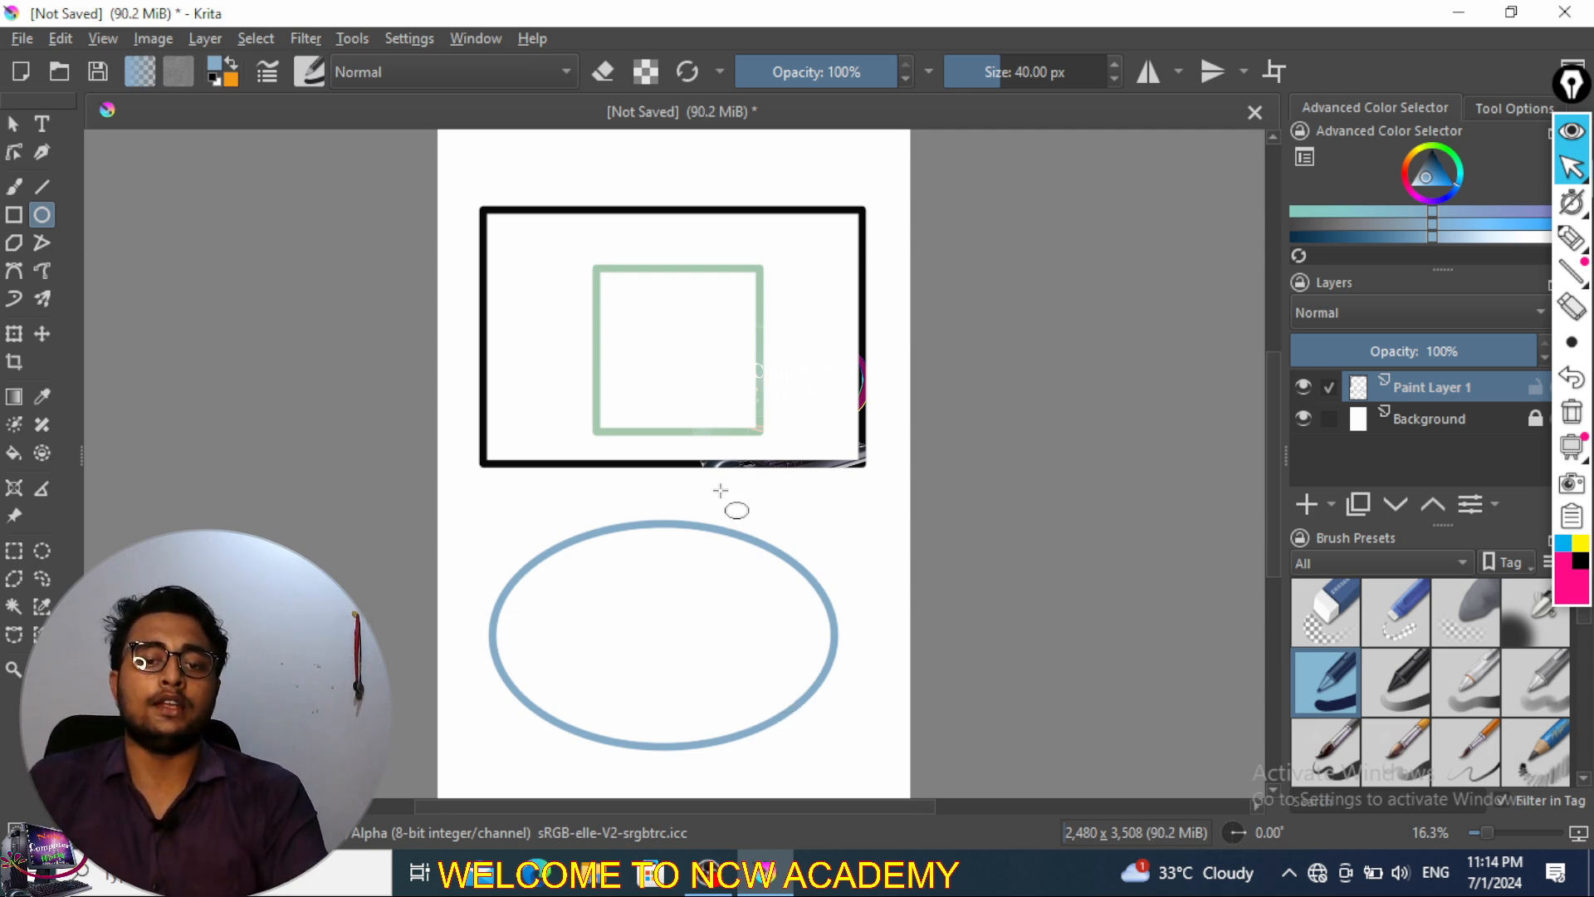
pyautogui.moveTo(597, 587)
pyautogui.mouseDown()
pyautogui.moveTo(697, 648)
pyautogui.moveTo(730, 700)
pyautogui.mouseUp()
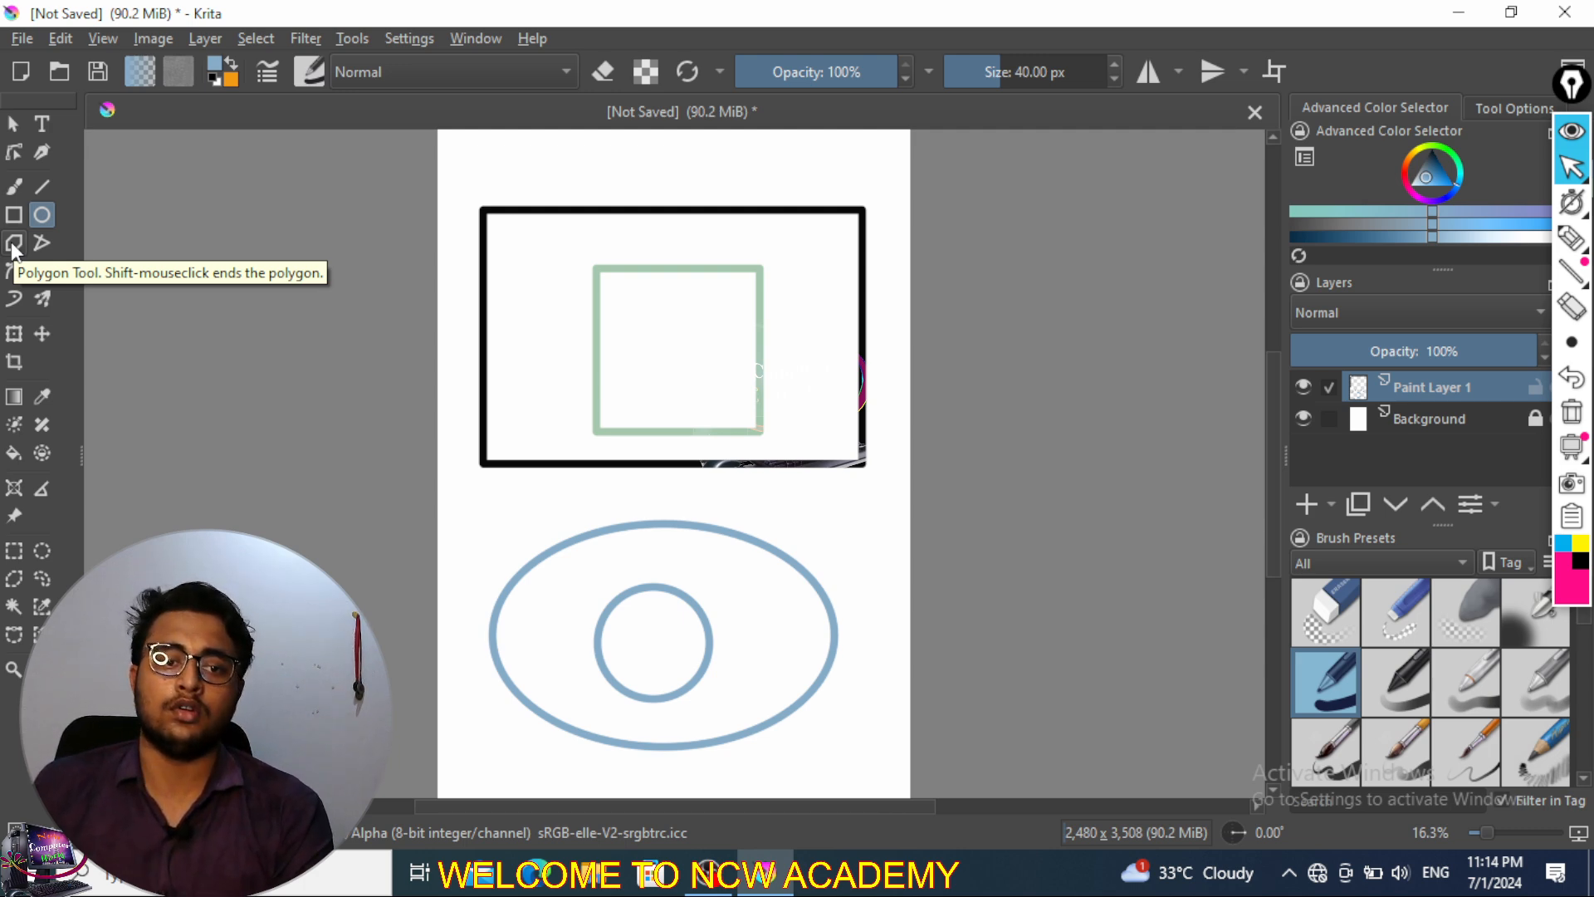
# - Undo all the drawn rectangles and ellipses until the page is blank
pyautogui.hotkey('ctrl', 'z')
pyautogui.hotkey('ctrl', 'z')
pyautogui.hotkey('ctrl', 'z')
pyautogui.hotkey('ctrl', 'z')
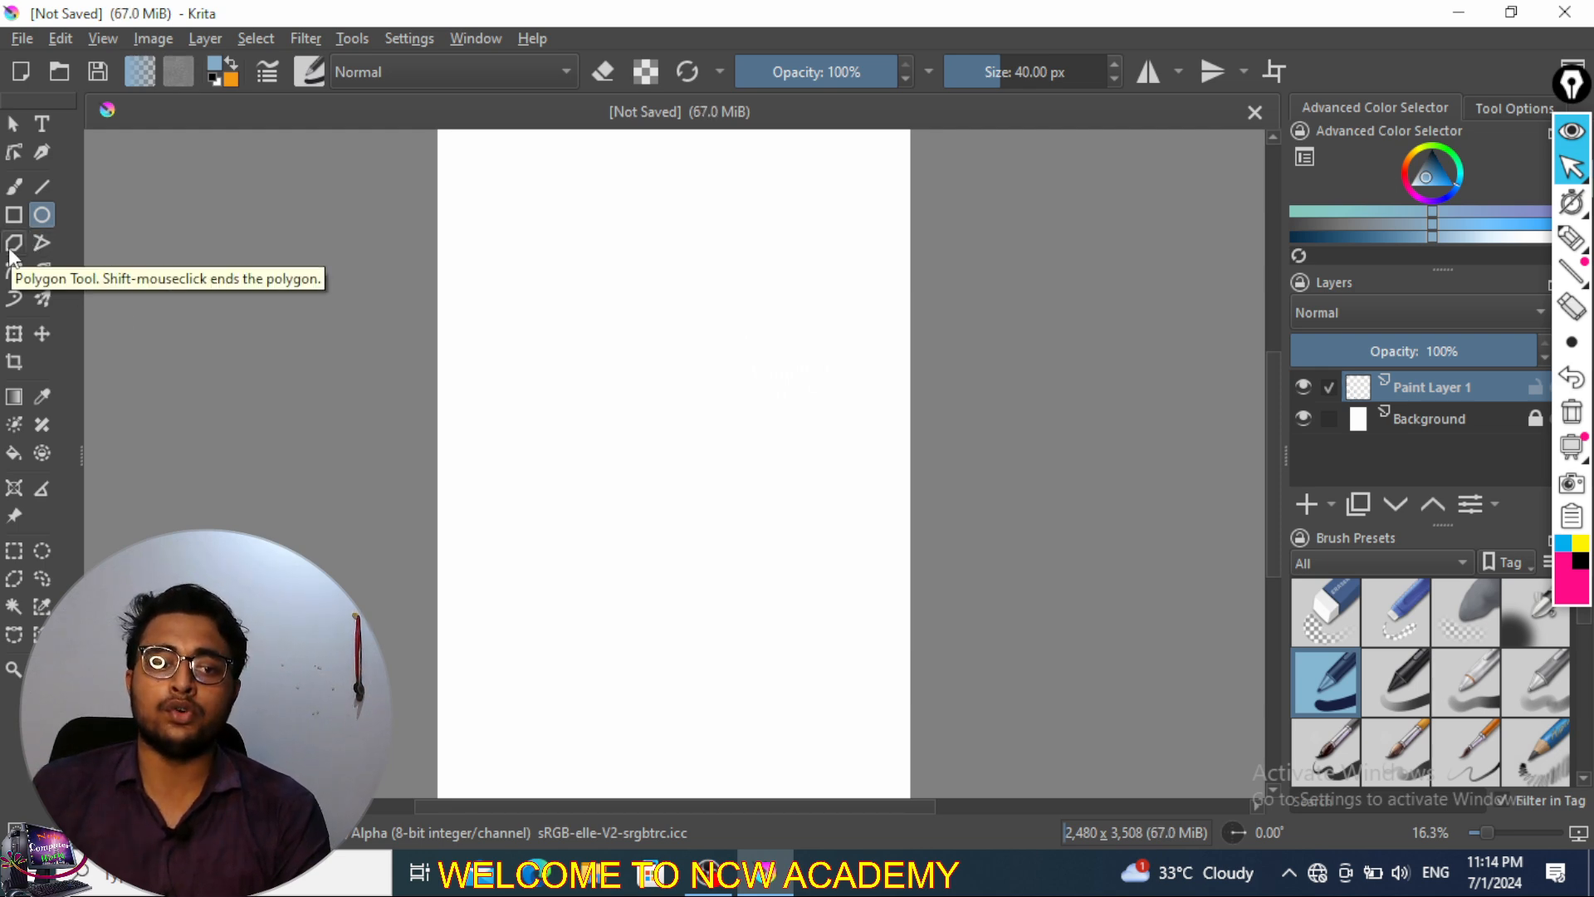
# - Draw a closed seven-cornered blue polygon with a V-shaped notch in its lower edge using the Polygon tool
pyautogui.click(12, 246)
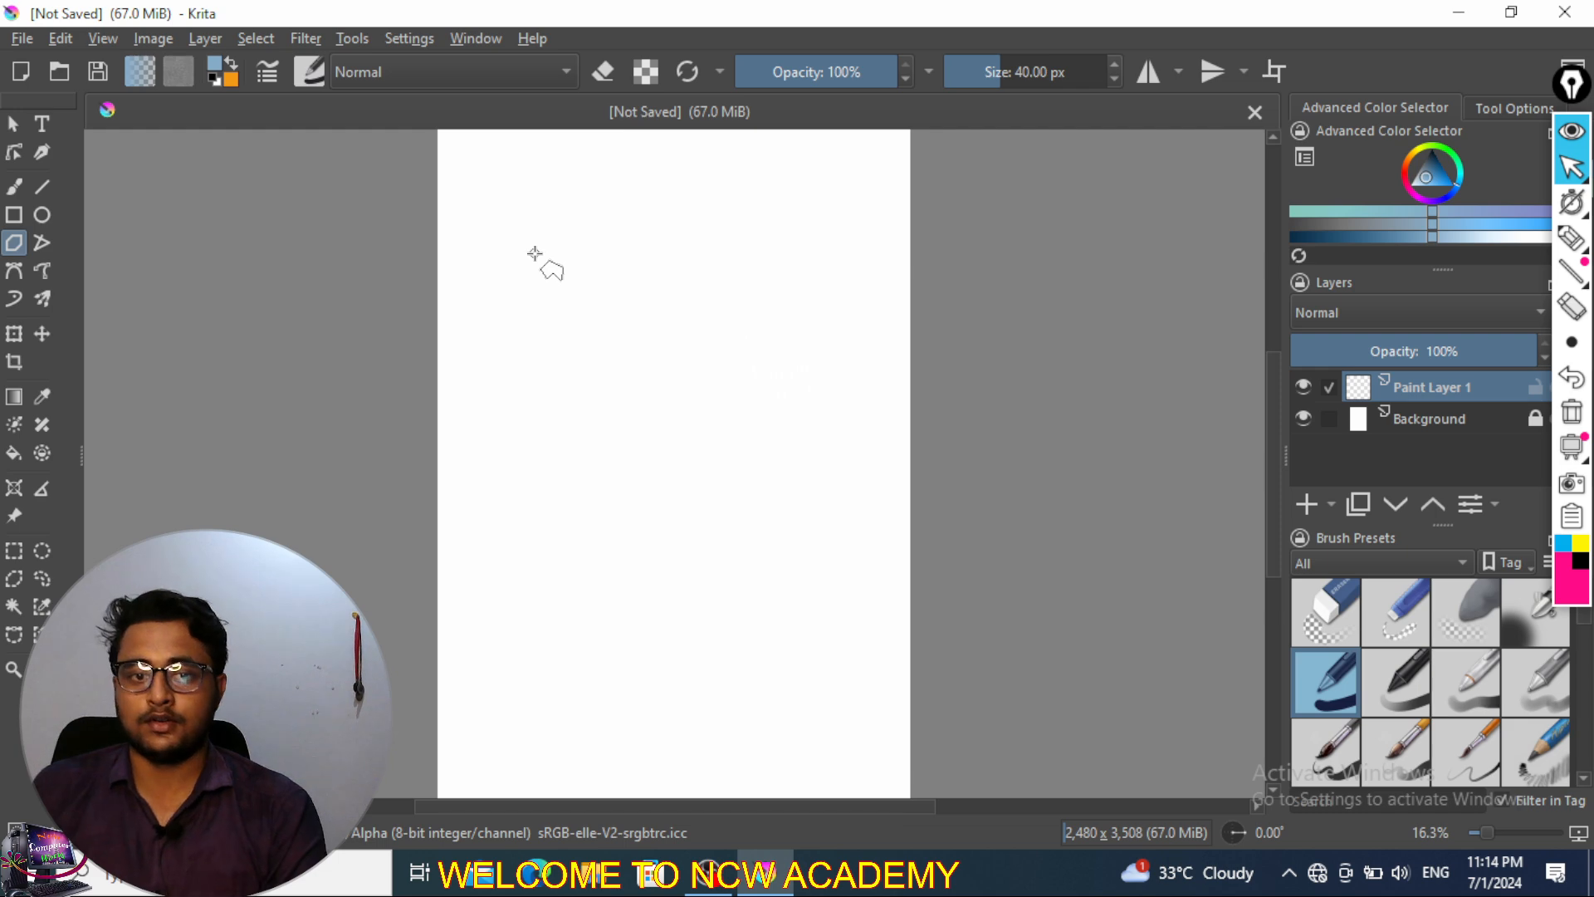
pyautogui.click(565, 522)
pyautogui.click(557, 308)
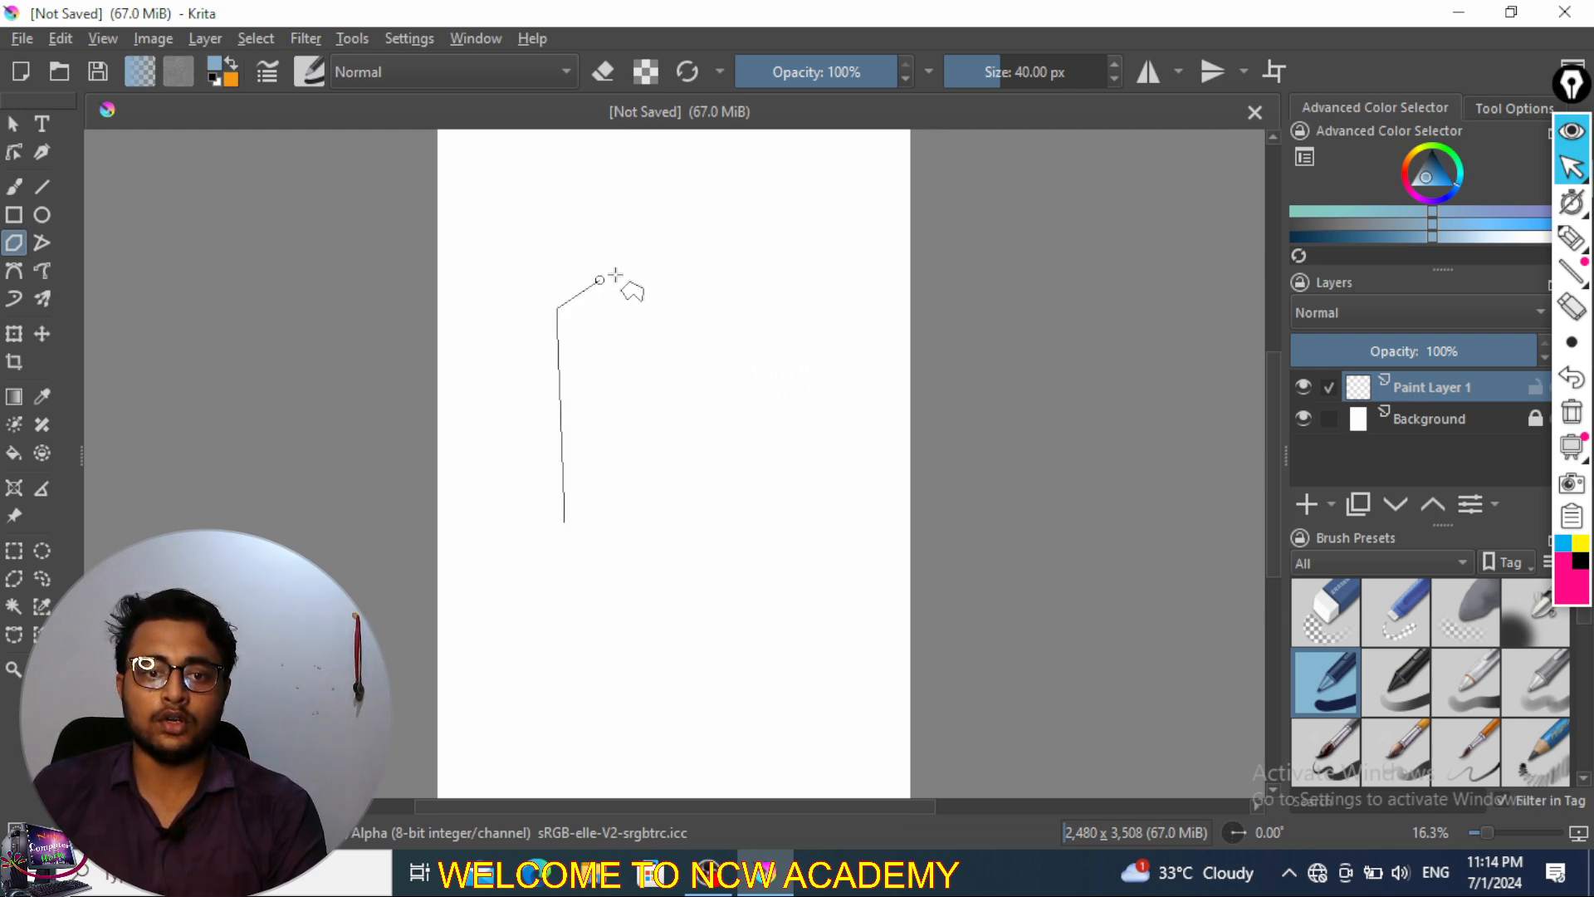
pyautogui.click(787, 262)
pyautogui.click(823, 465)
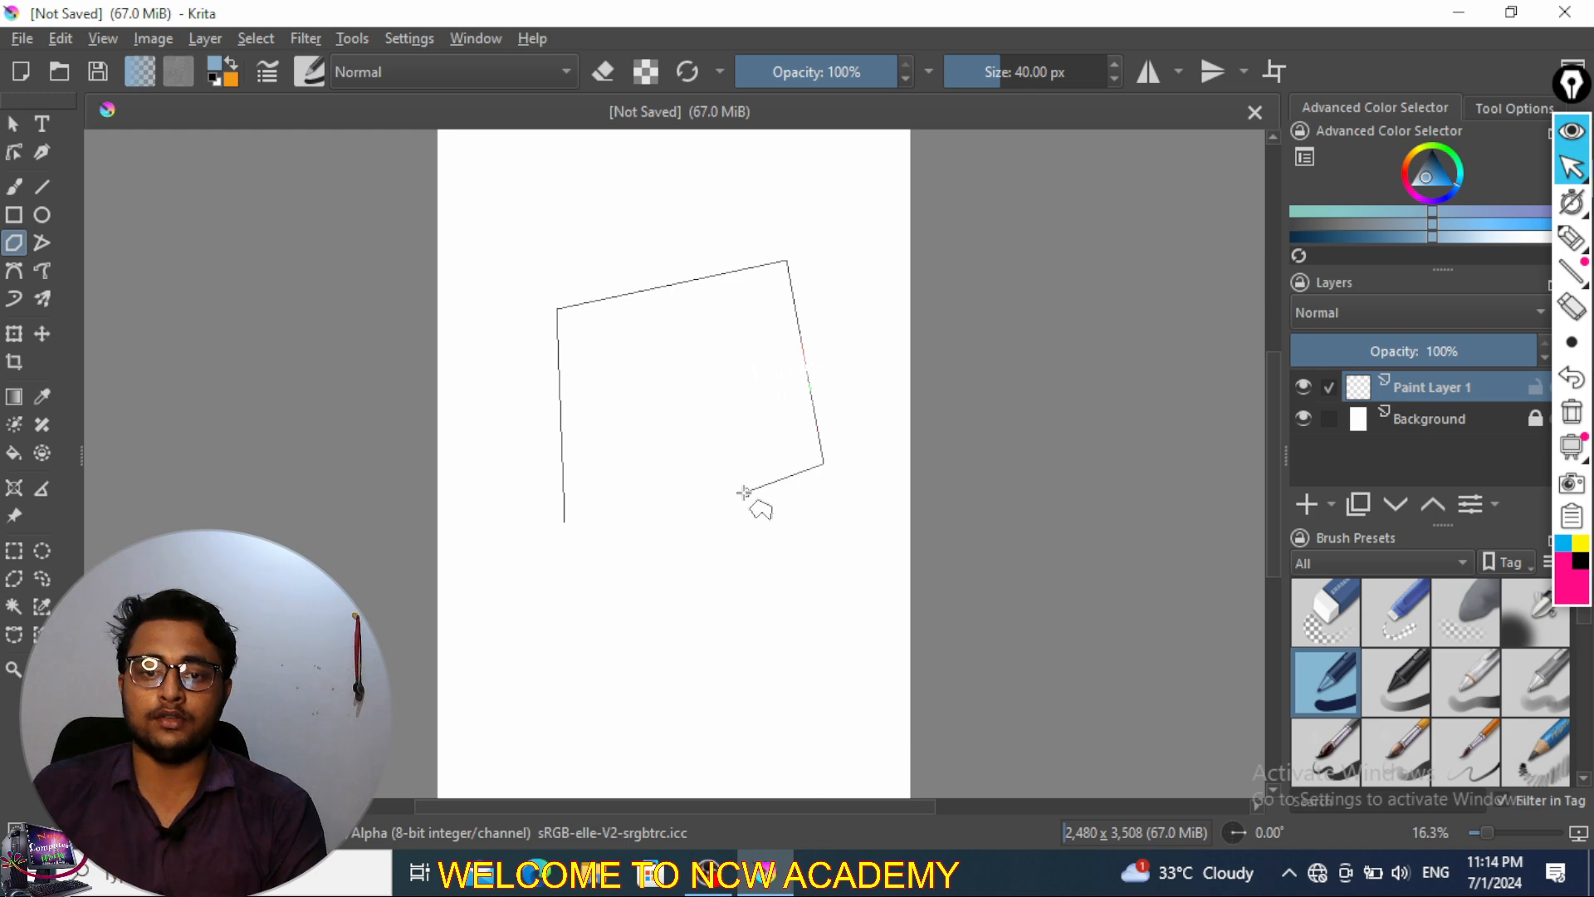
pyautogui.click(727, 485)
pyautogui.click(674, 398)
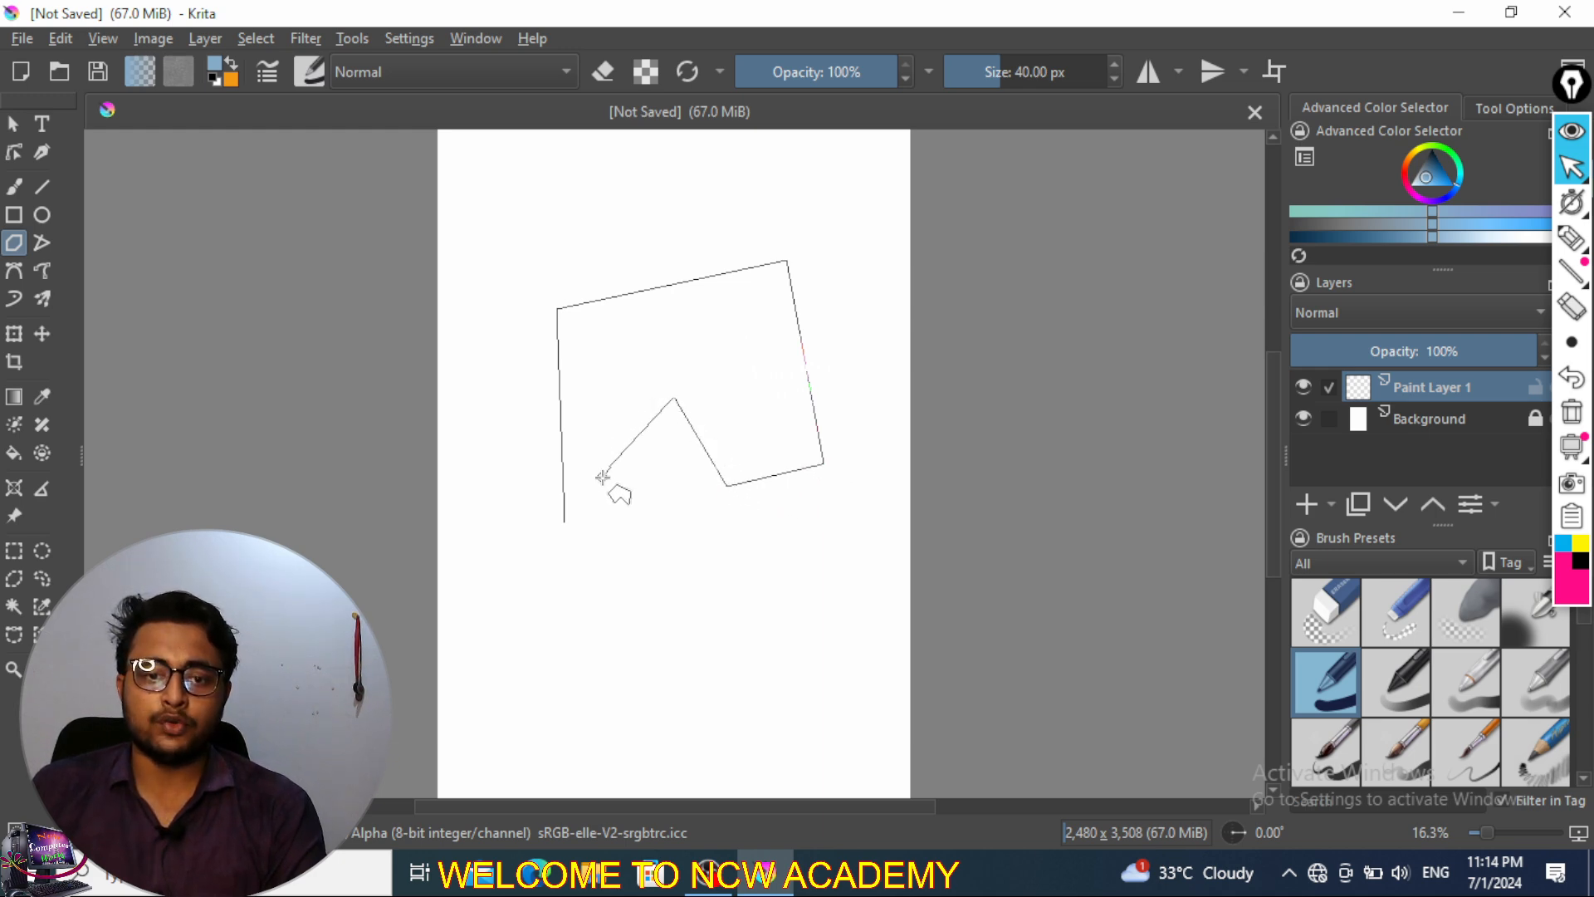
pyautogui.click(640, 532)
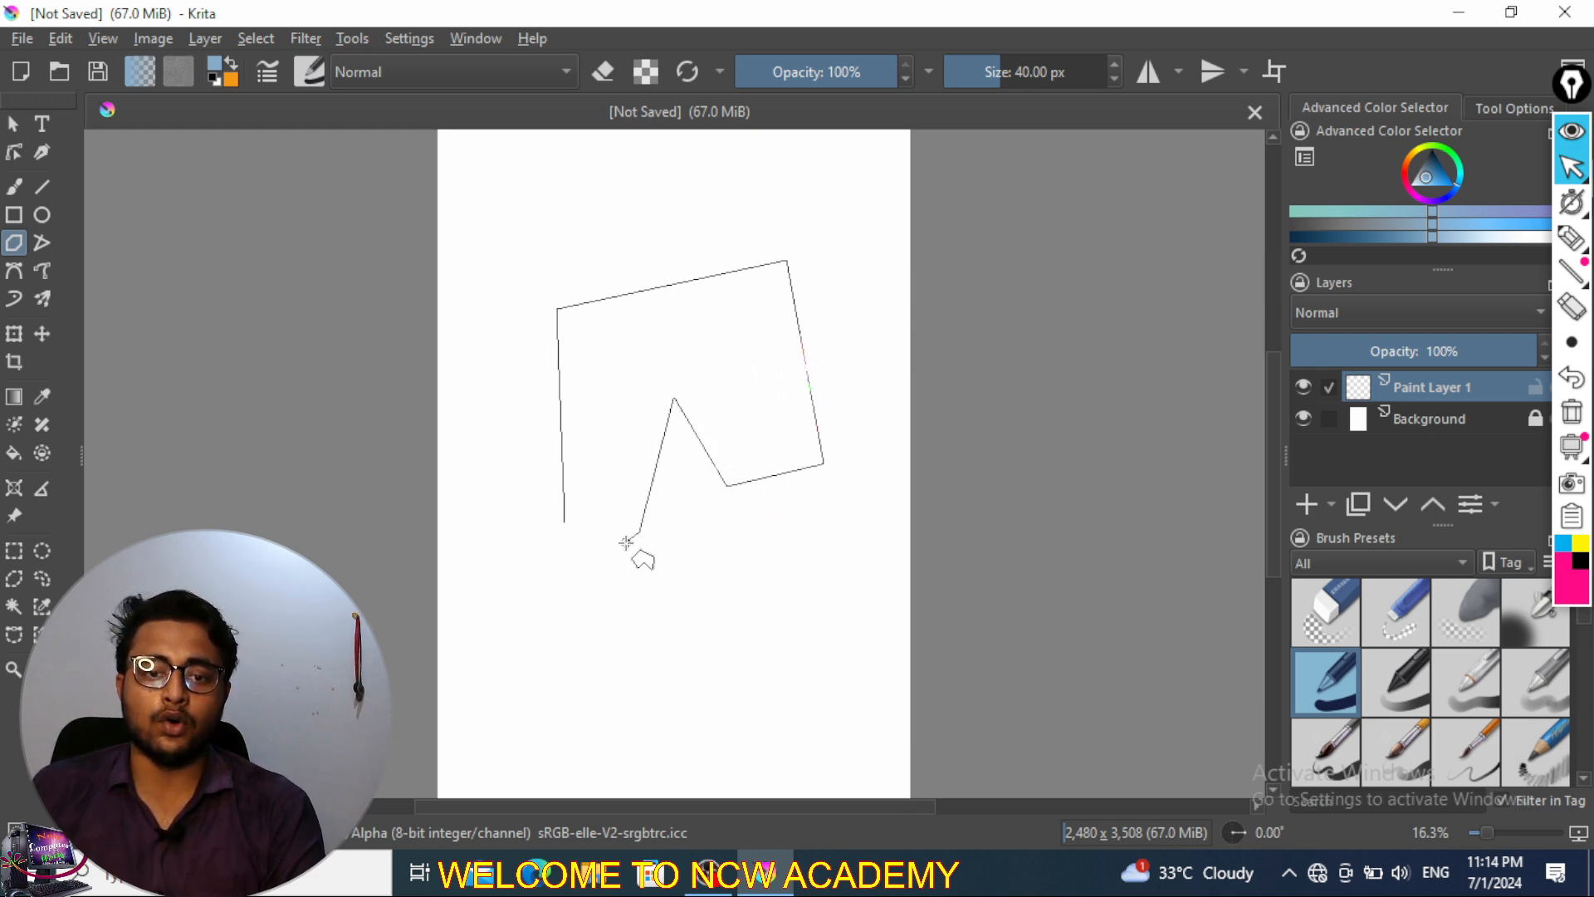
pyautogui.click(564, 521)
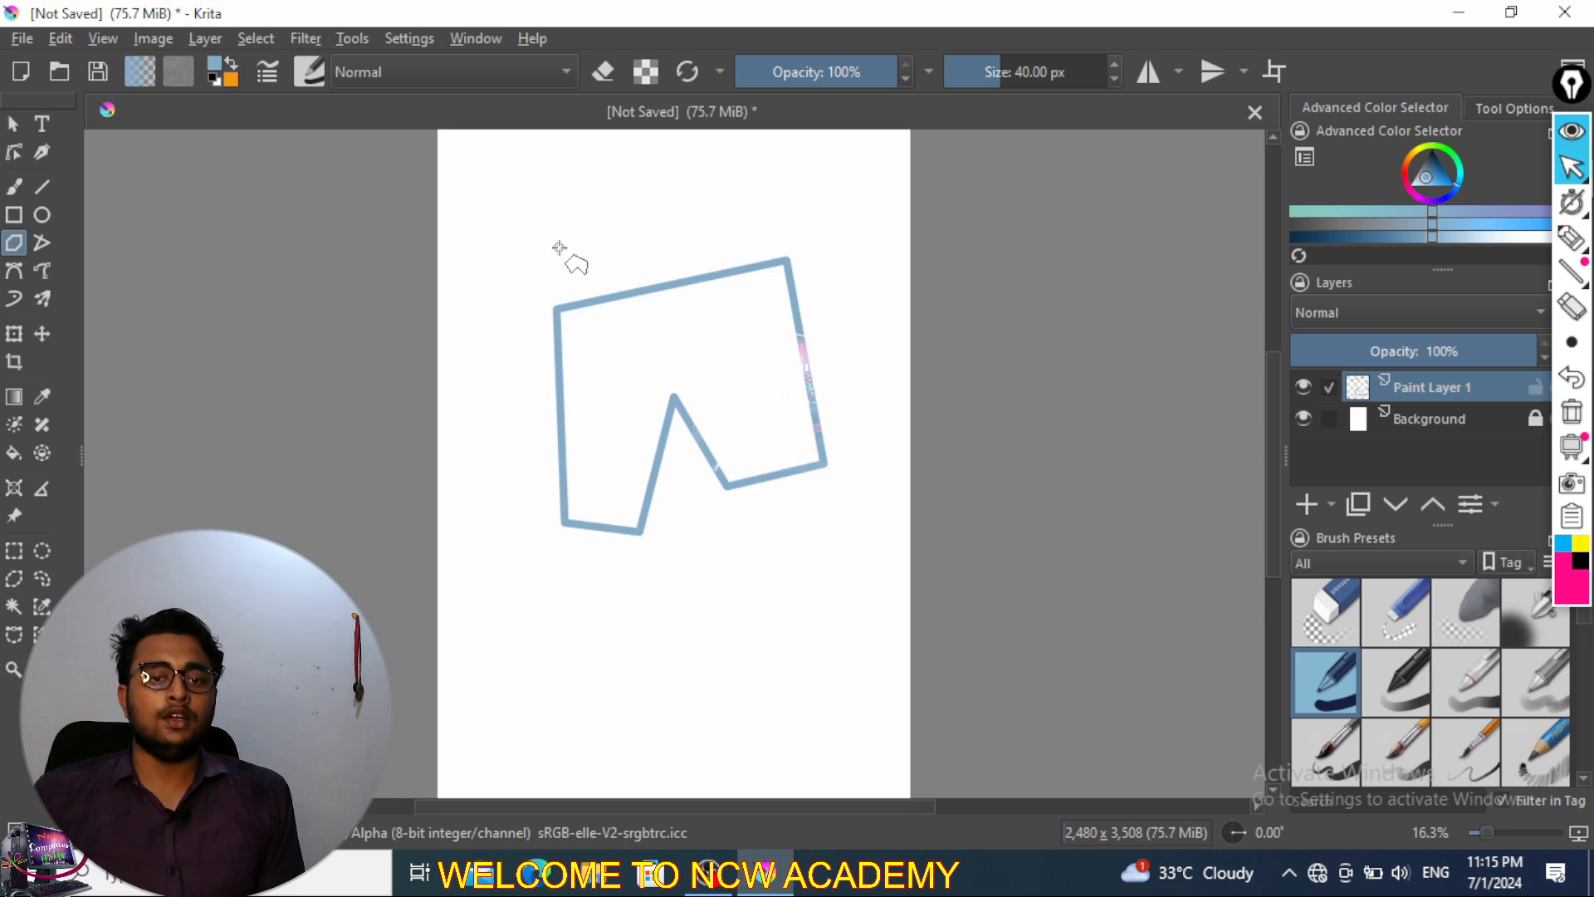
# - Draw a second closed polygon overlapping the first and reaching the page's left edge
pyautogui.click(548, 215)
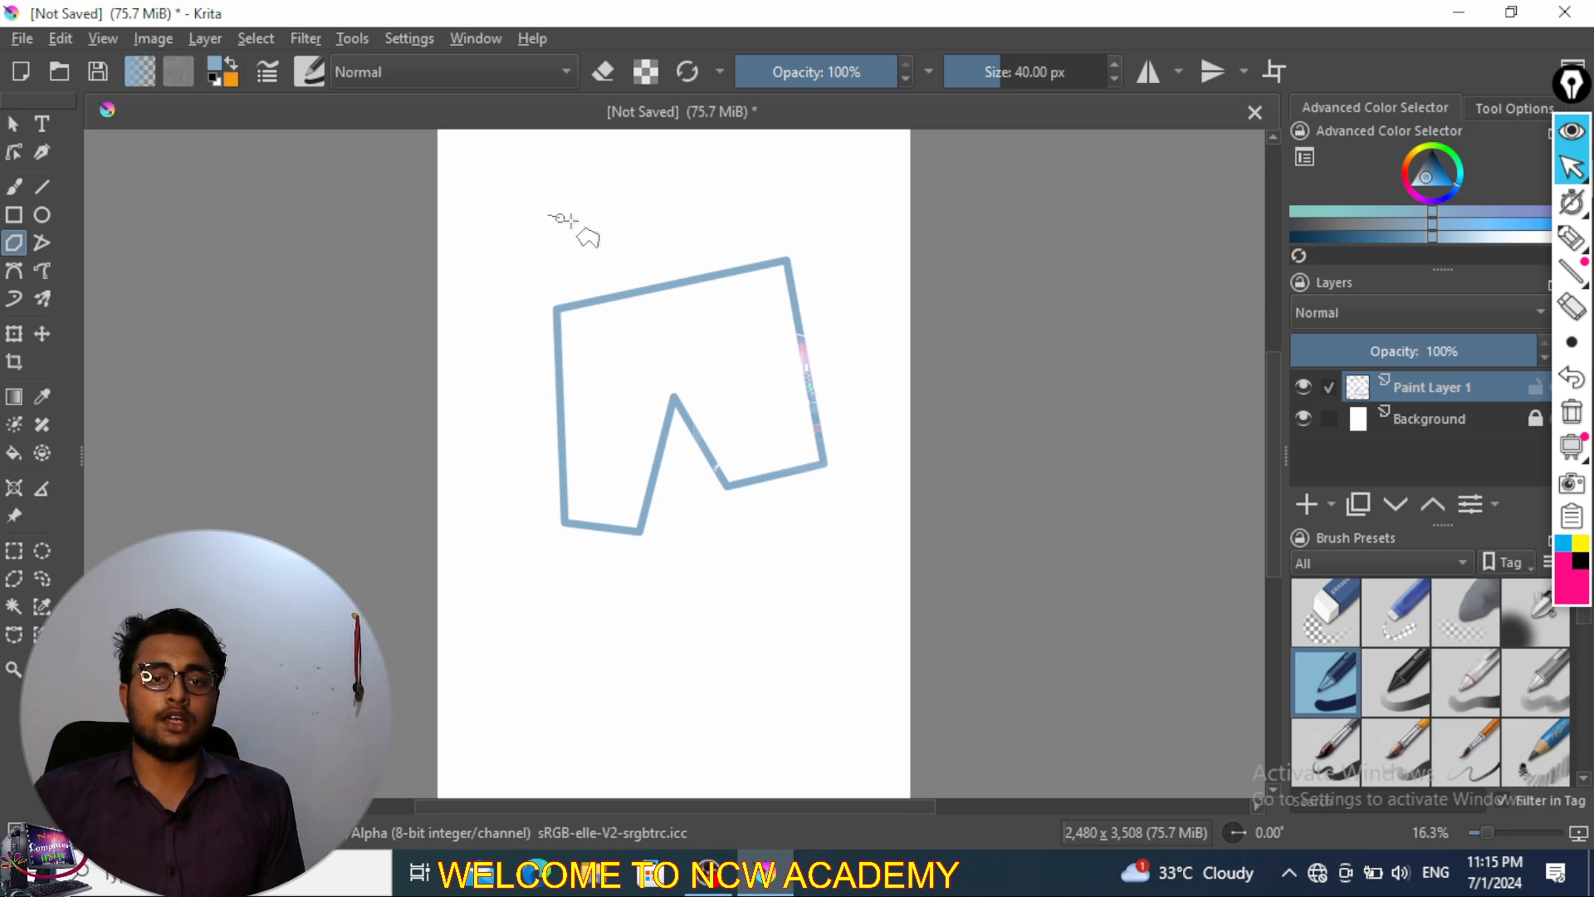
pyautogui.click(788, 243)
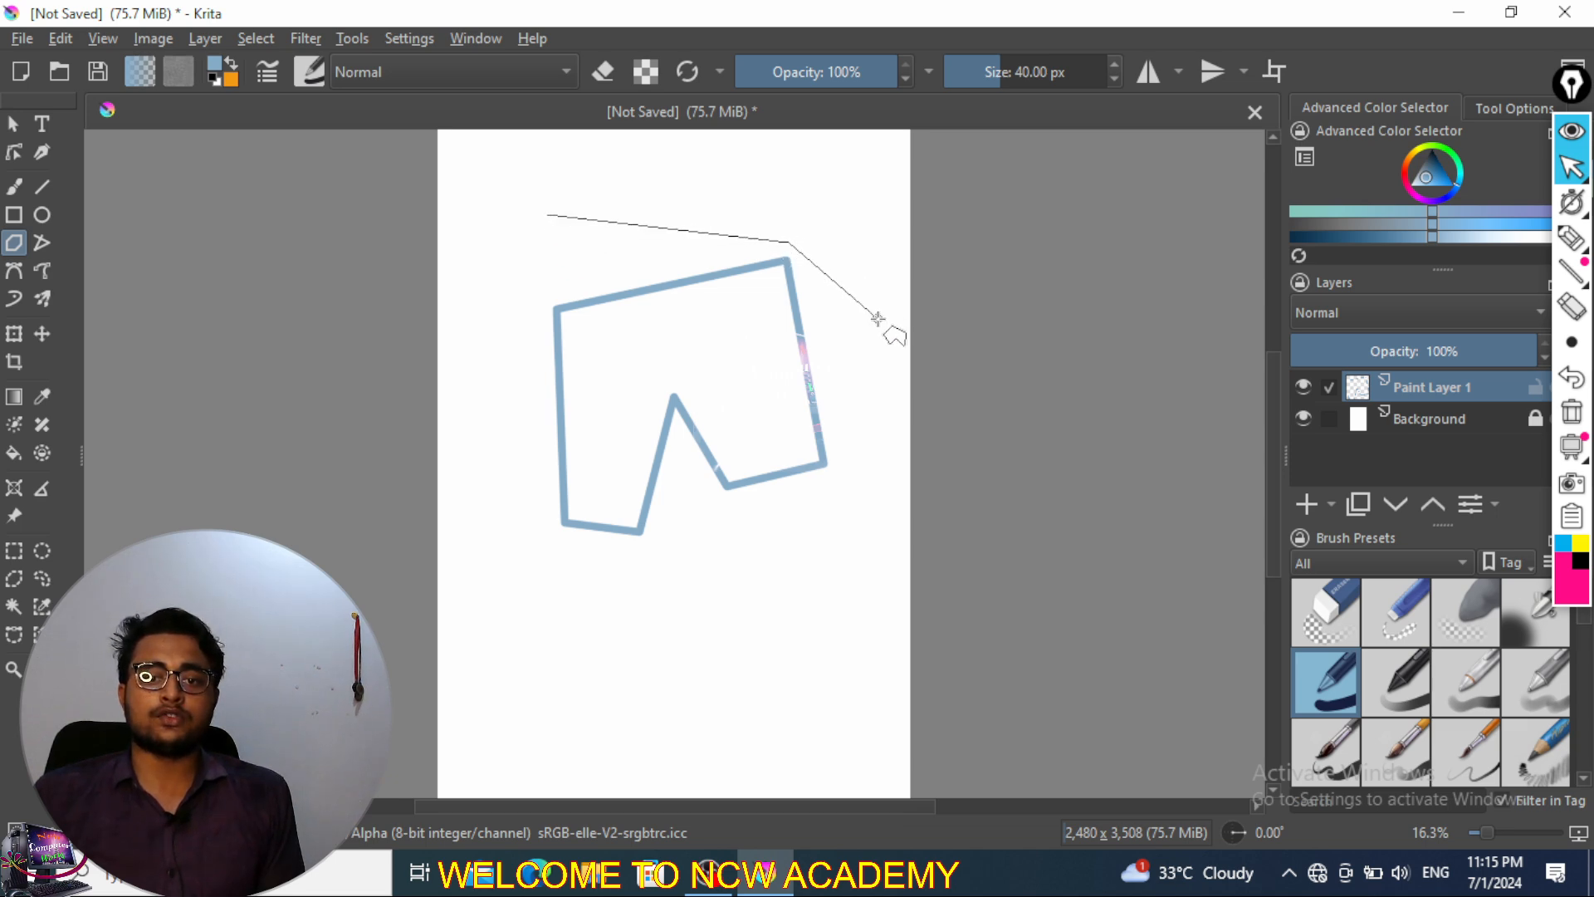
pyautogui.click(742, 570)
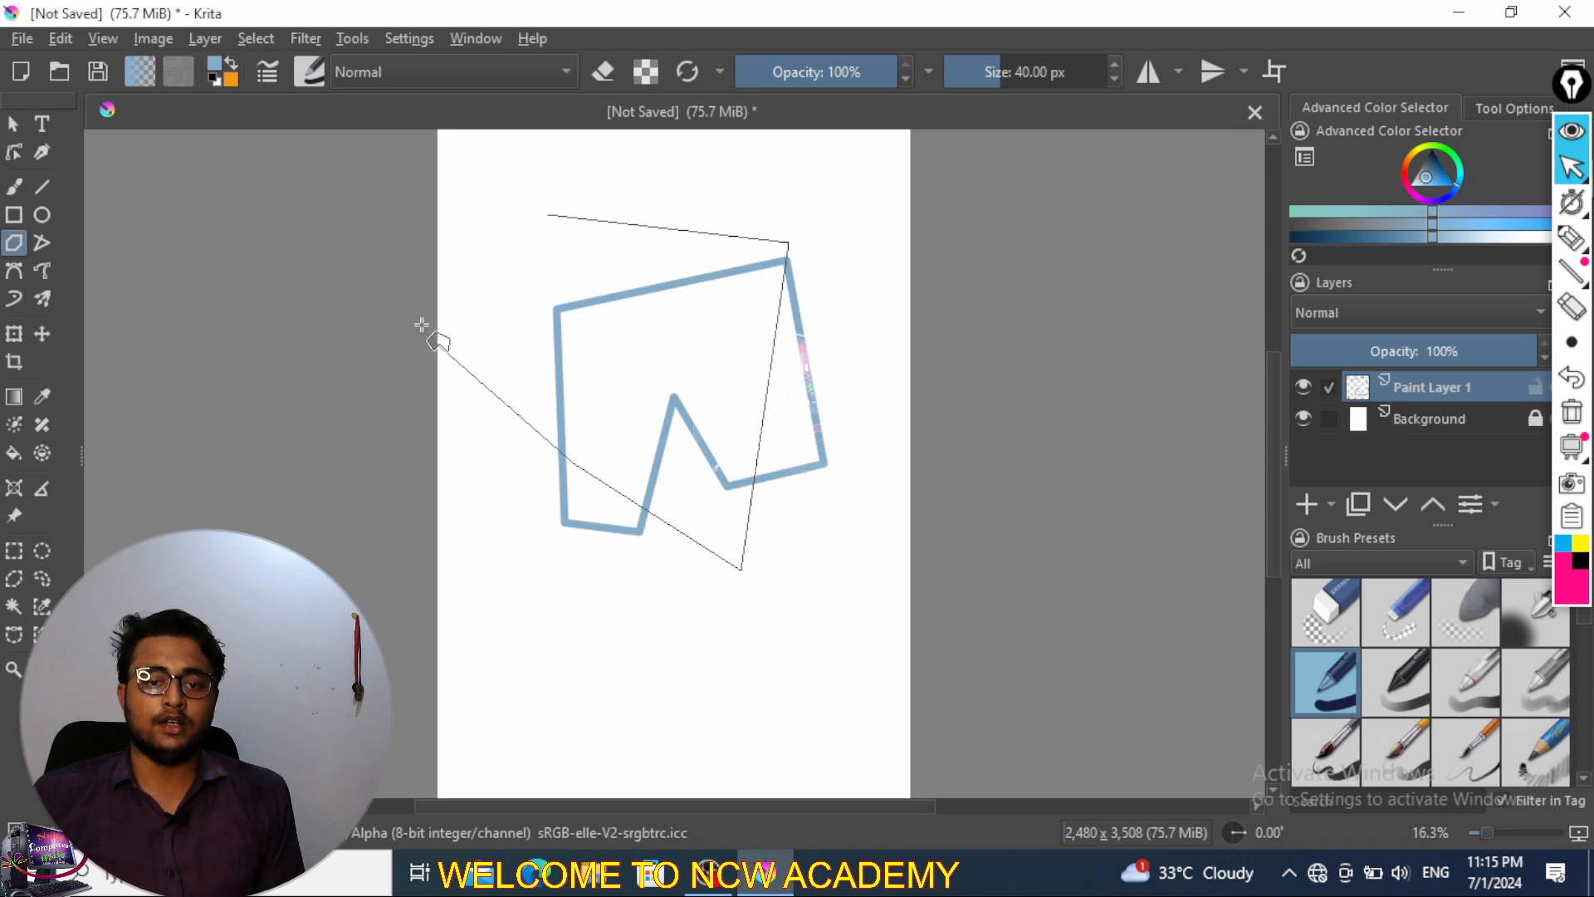
pyautogui.click(437, 306)
pyautogui.click(546, 219)
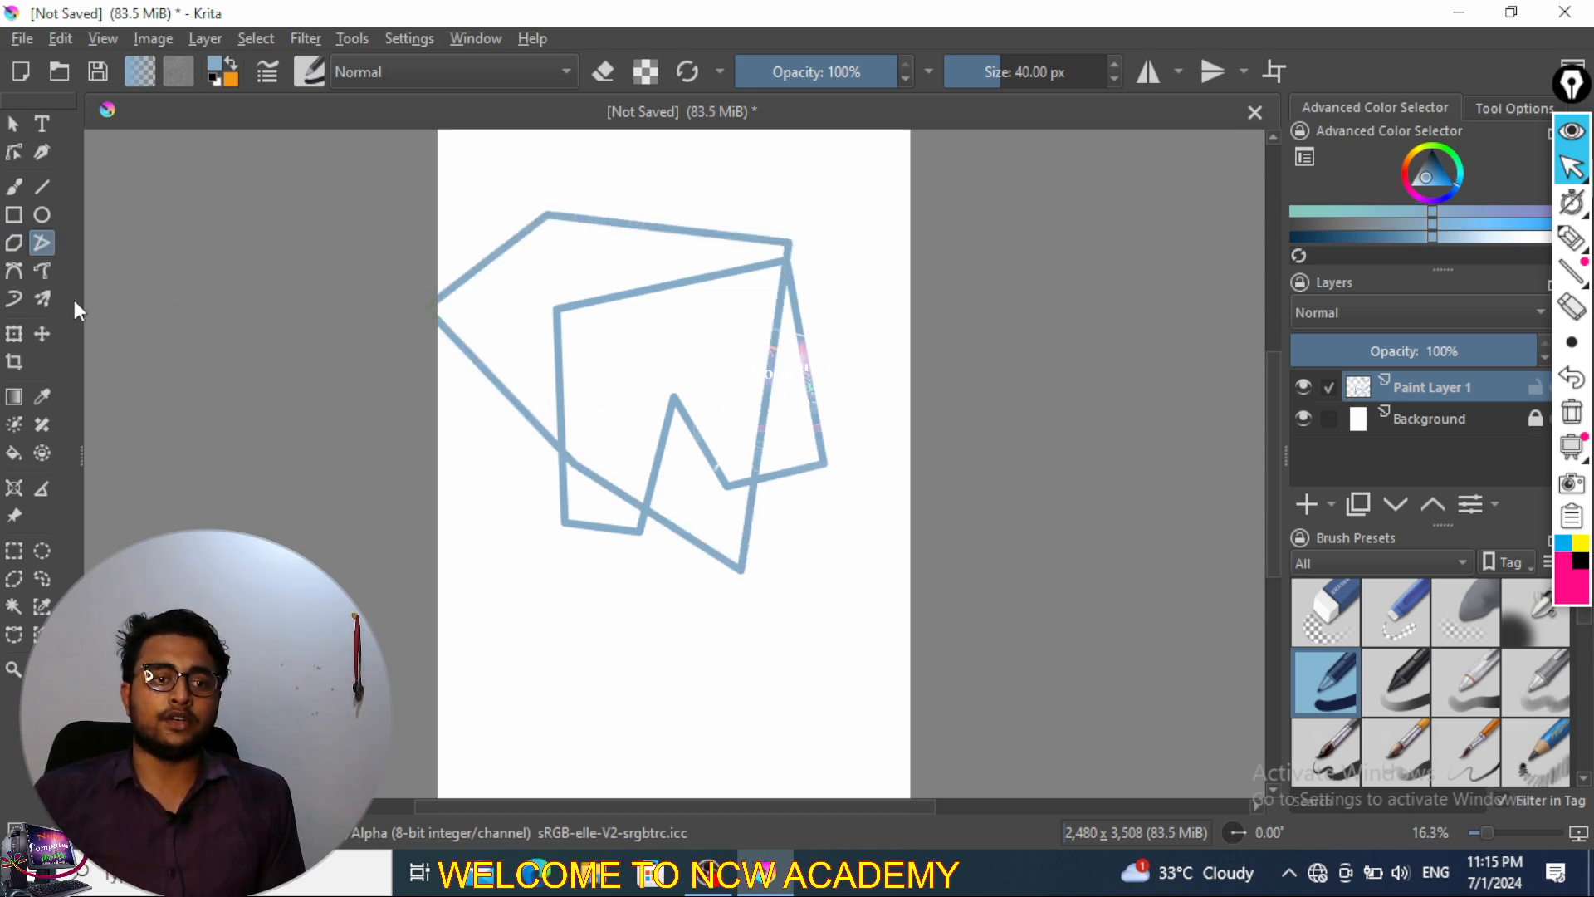
# - Draw an open five-segment blue polyline below the polygons with the Polyline tool, its last segment crossing the right side
pyautogui.click(508, 585)
pyautogui.click(689, 601)
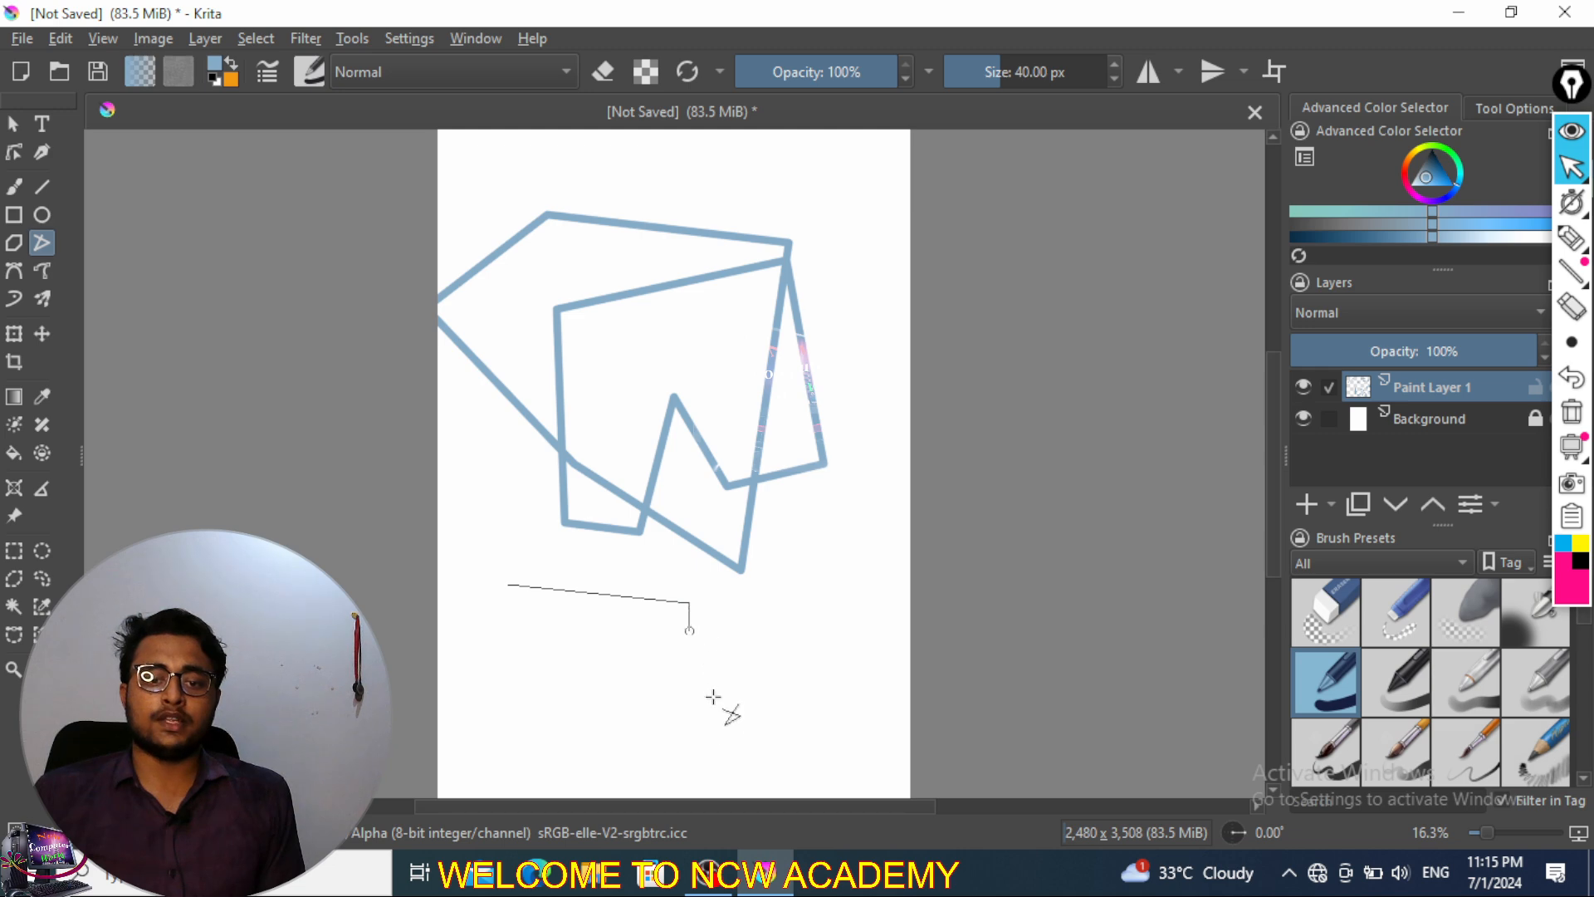
pyautogui.click(675, 737)
pyautogui.click(513, 723)
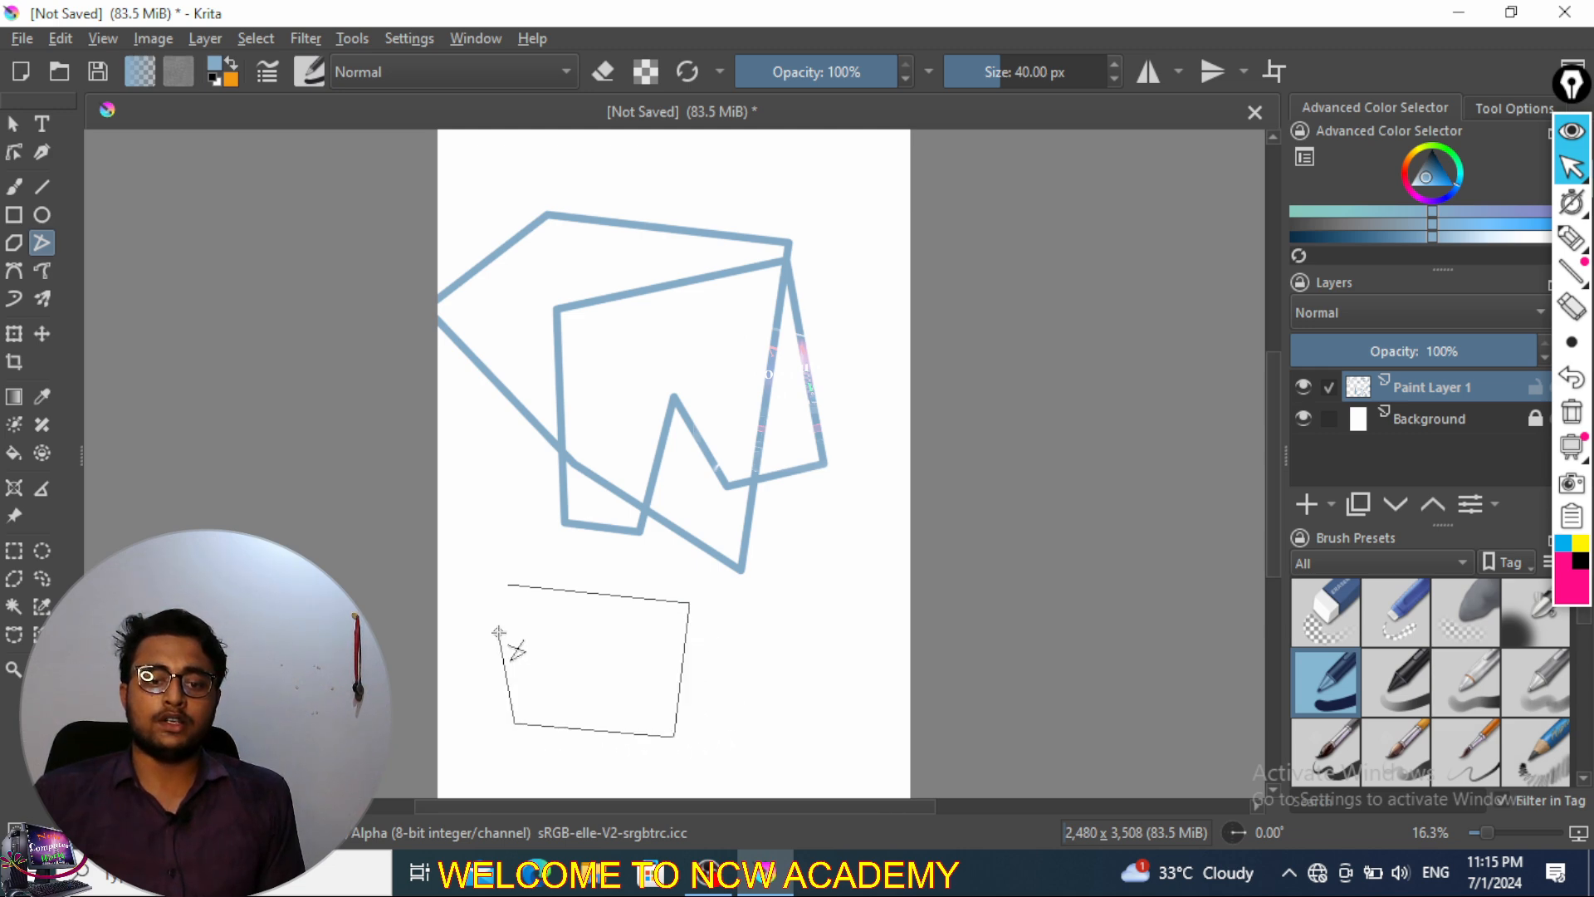
pyautogui.click(498, 633)
pyautogui.doubleClick(760, 607)
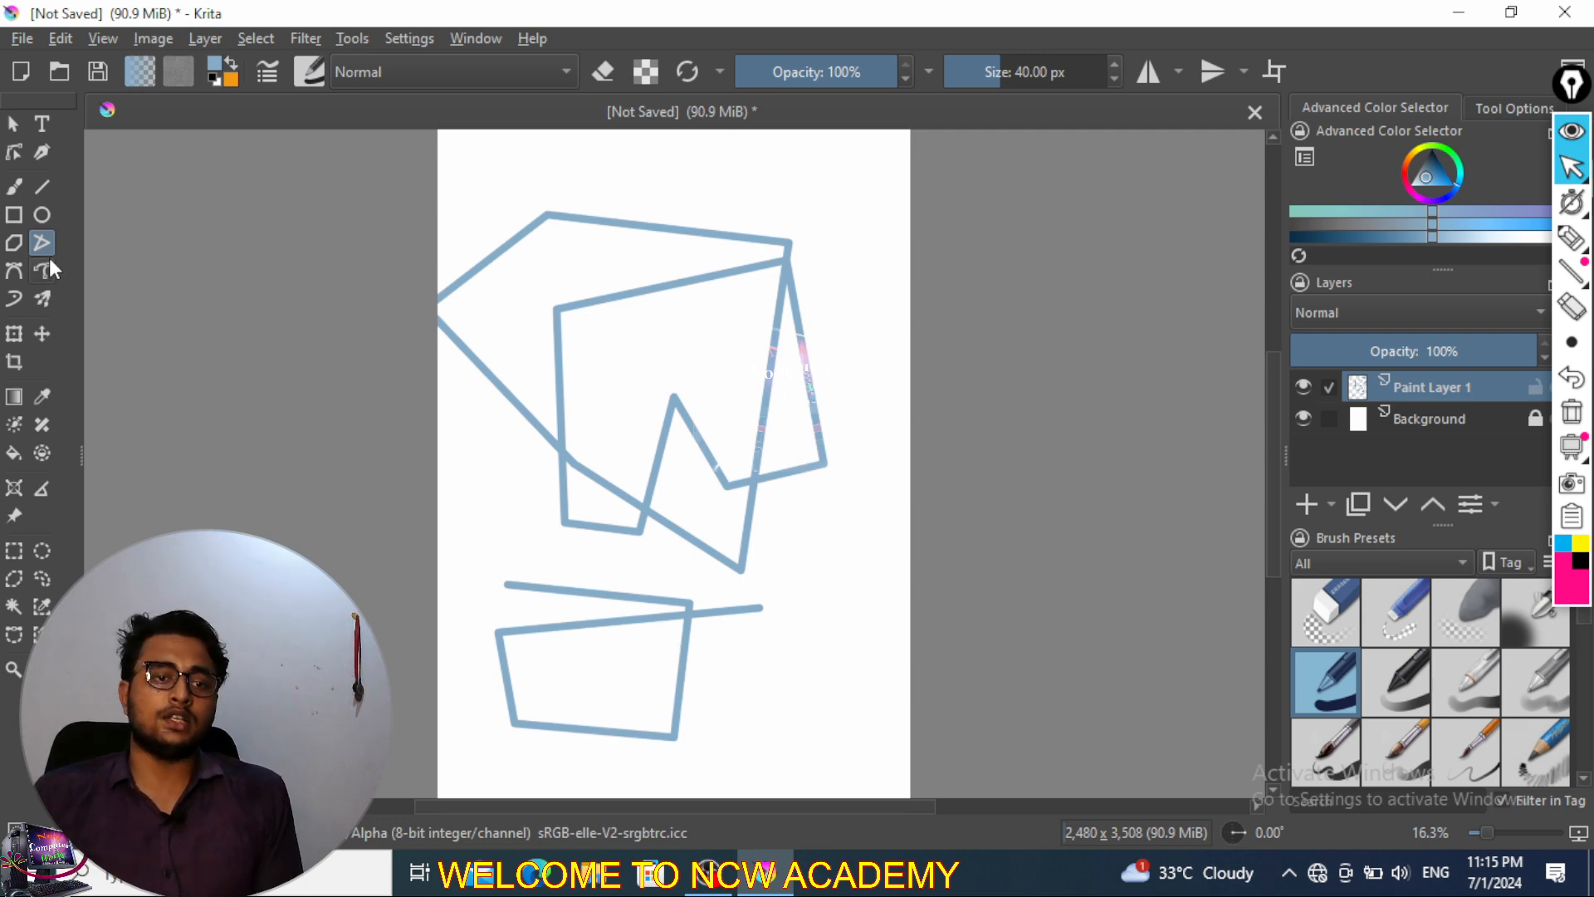
# - Draw a blue Bezier curve arching over the polygons and hooking back inside them with the Bezier Curve tool
pyautogui.click(14, 244)
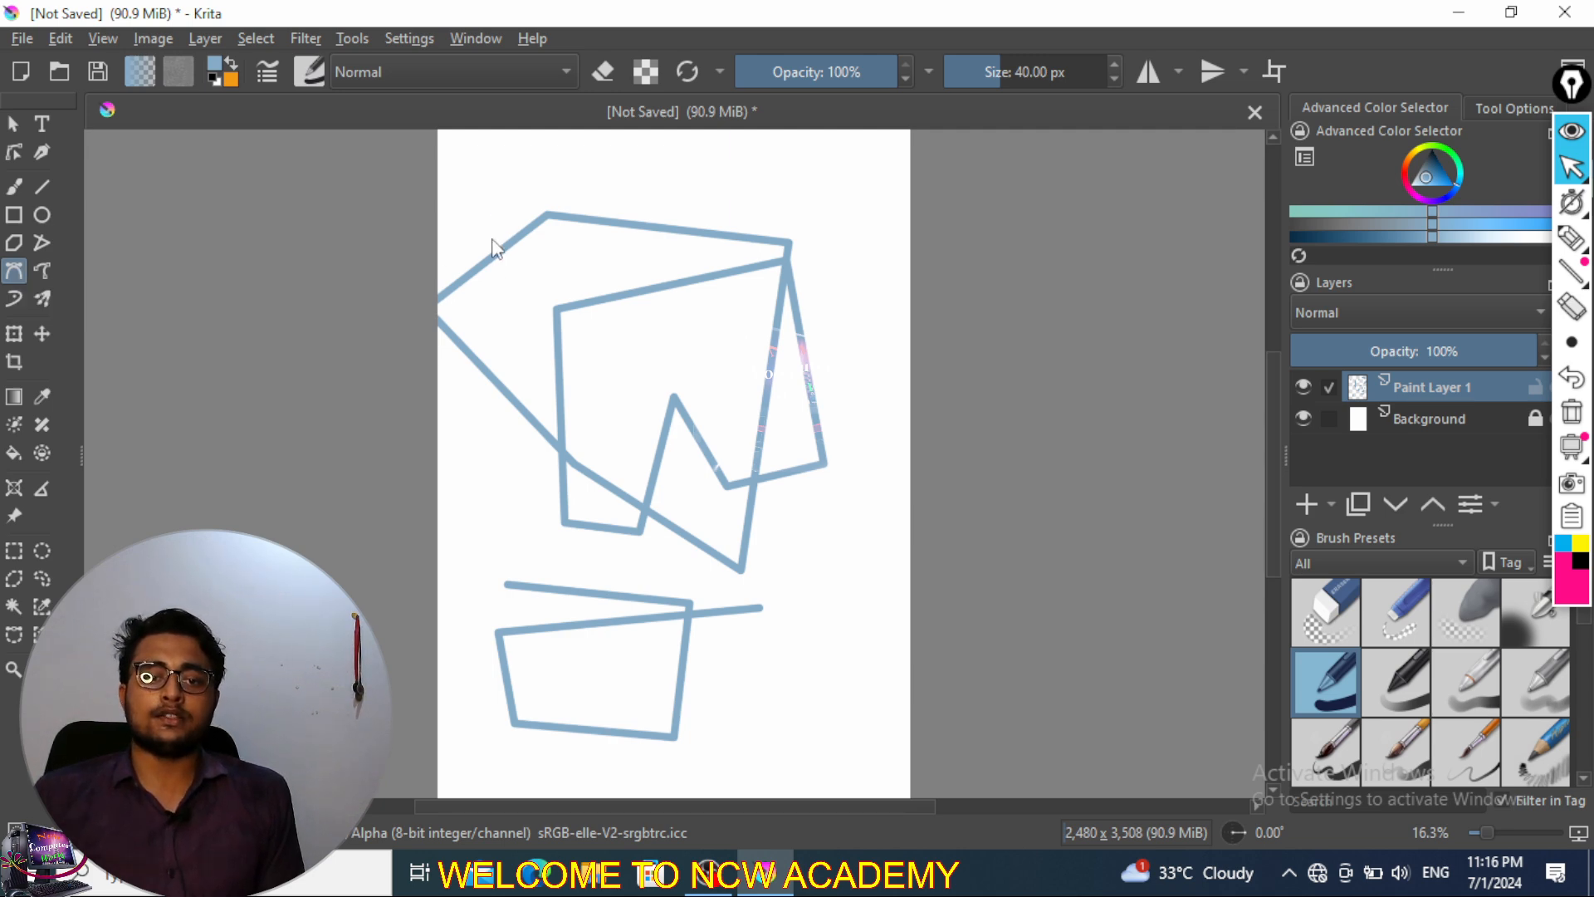
pyautogui.moveTo(491, 239); pyautogui.dragTo(743, 202)
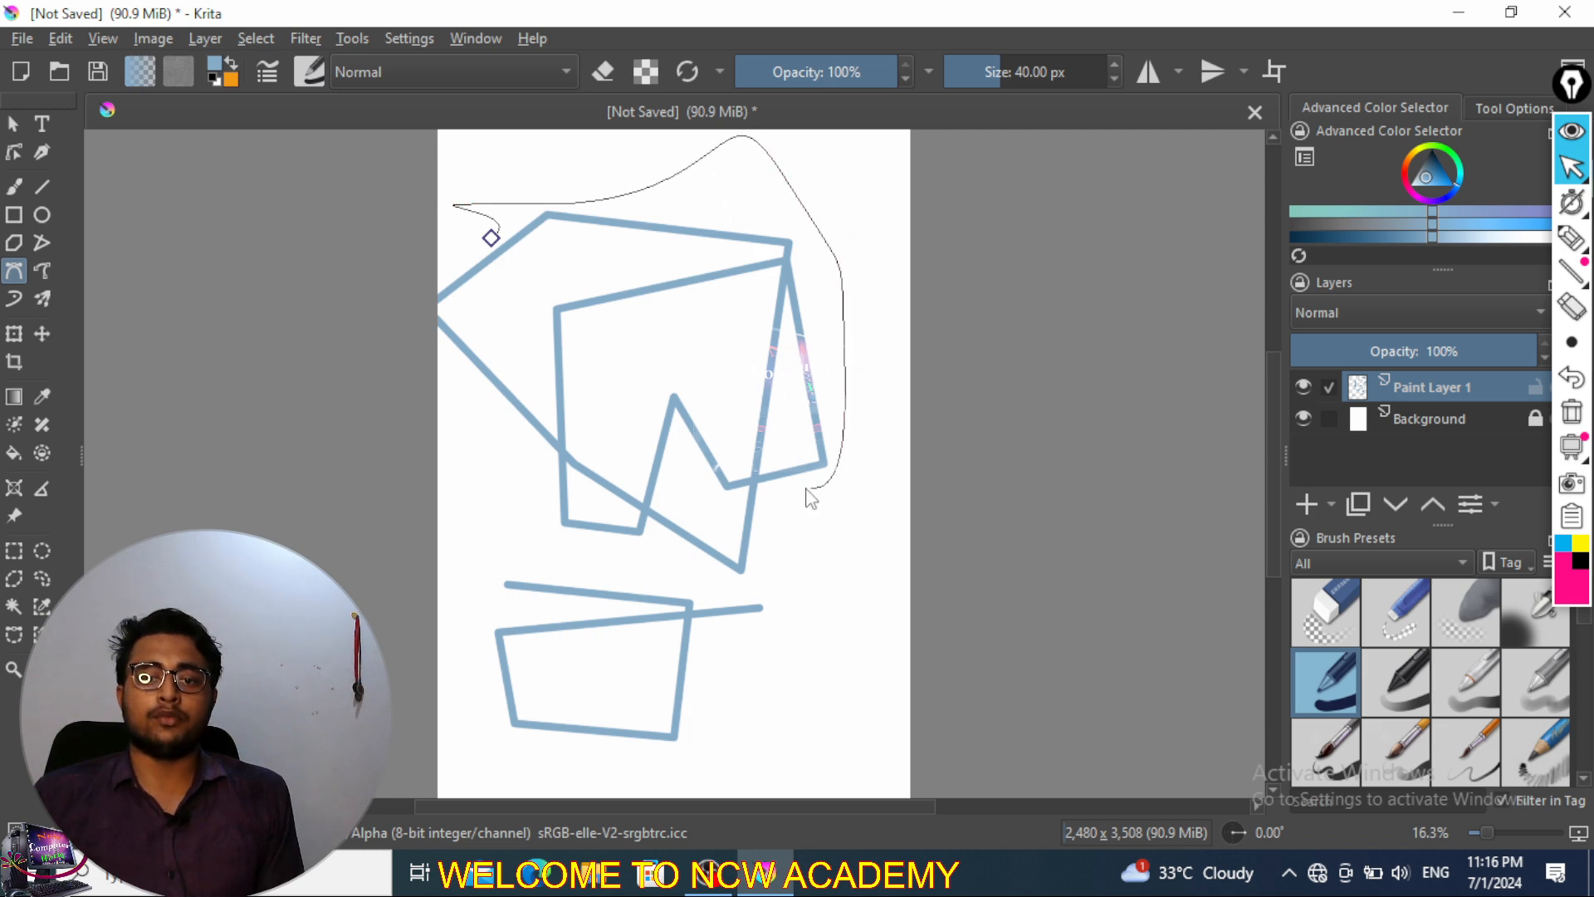
pyautogui.doubleClick(703, 412)
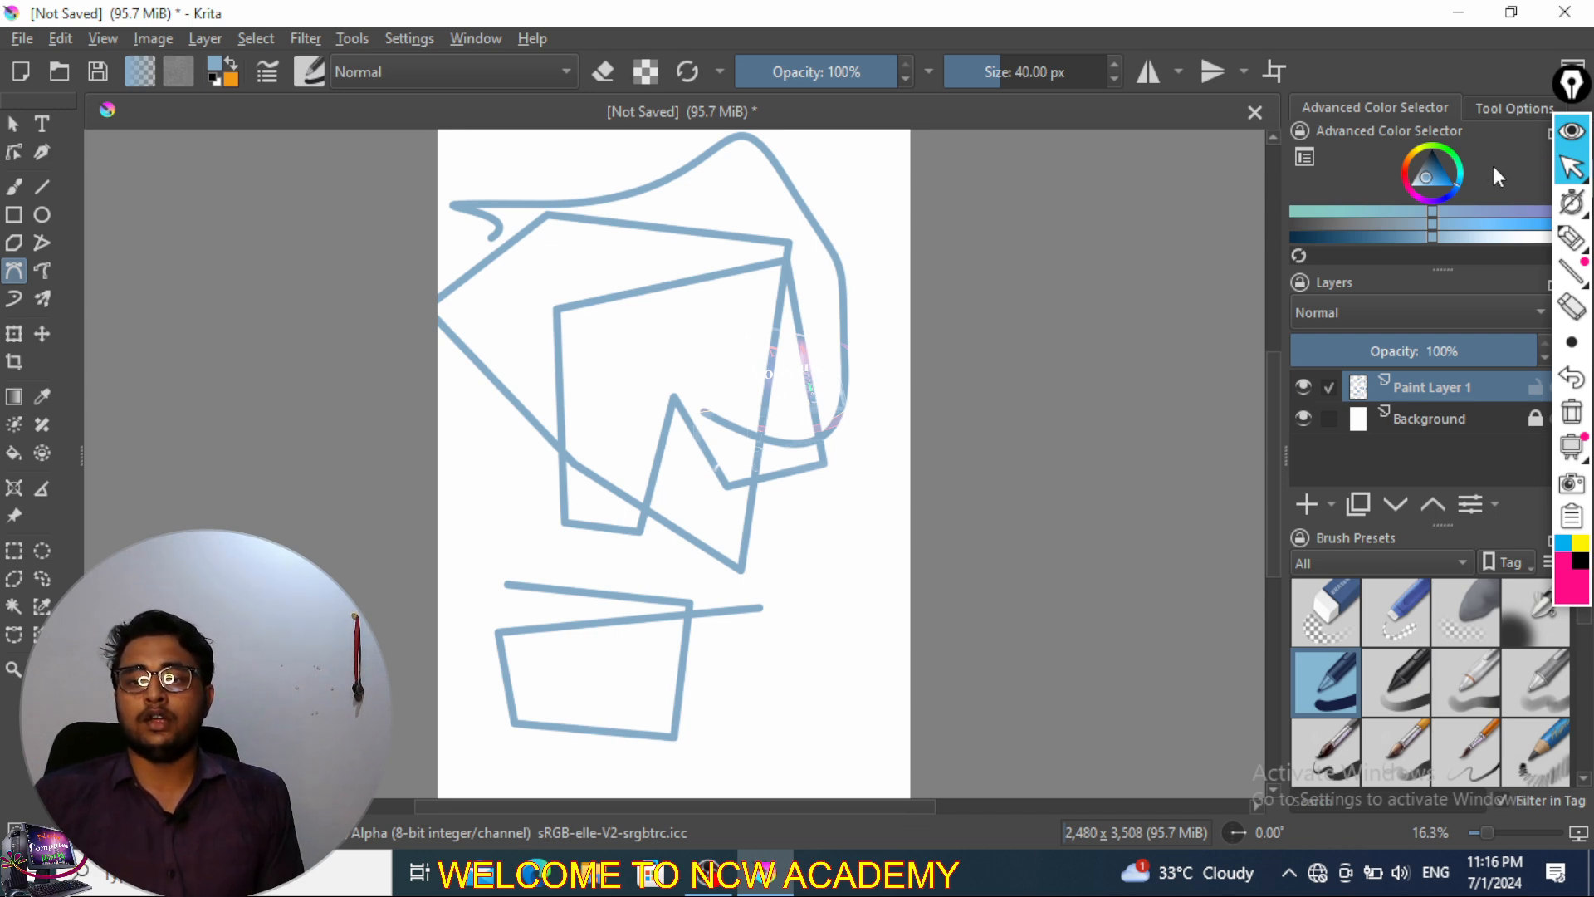
# - Switch the foreground colour to a muted orange-brown and draw an open Bezier path with one deep curve and several straight segments
pyautogui.click(1405, 168)
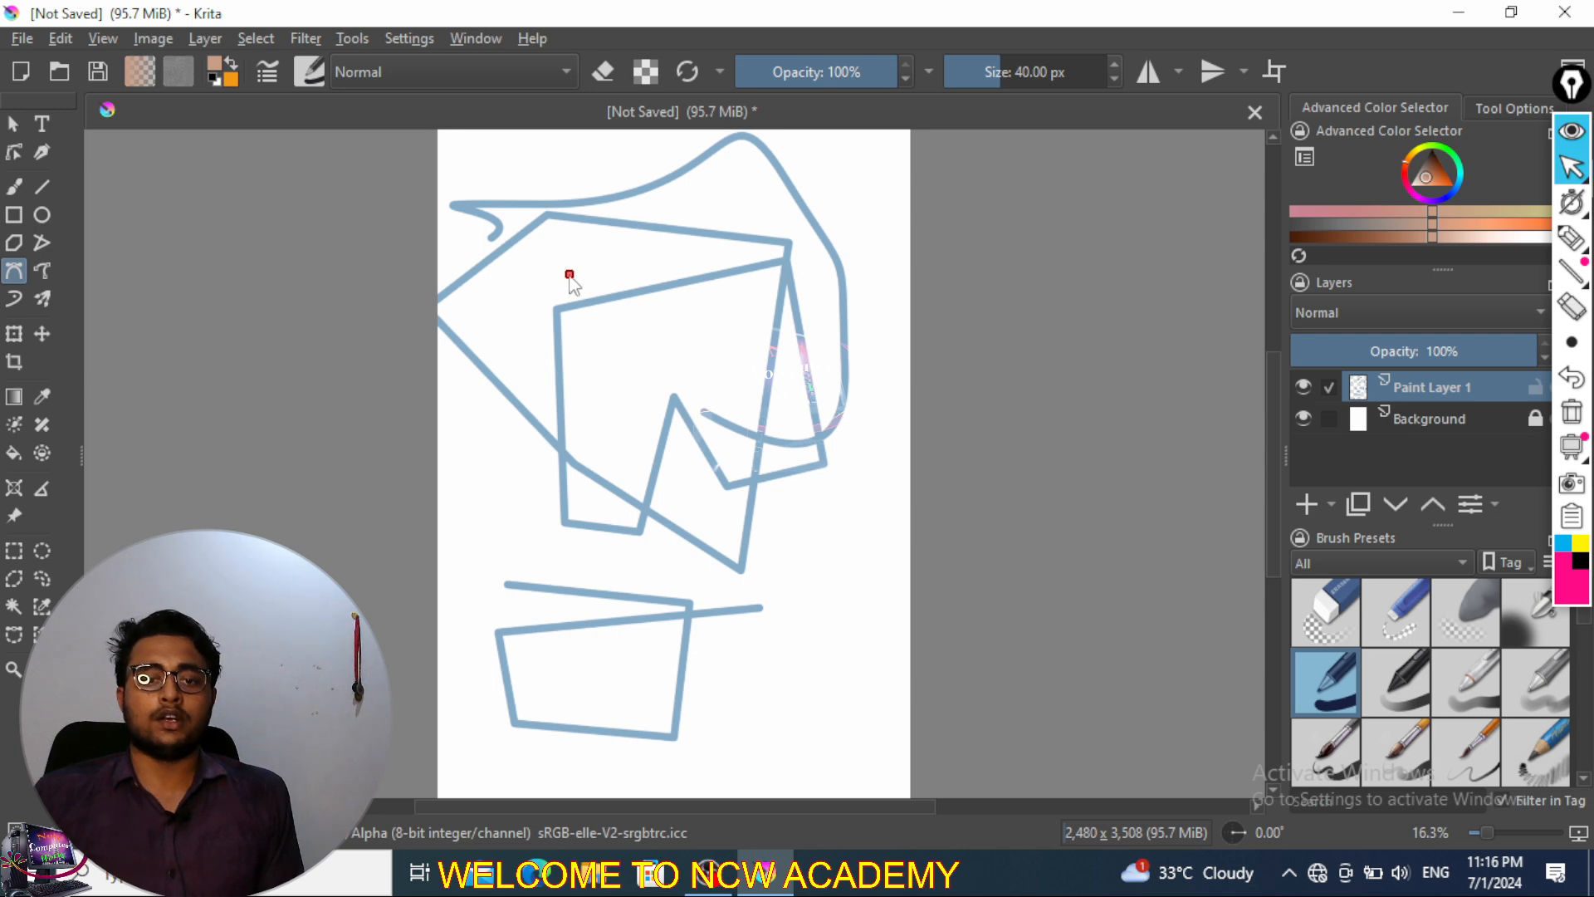
pyautogui.click(569, 274)
pyautogui.moveTo(595, 571); pyautogui.dragTo(596, 573)
pyautogui.click(869, 529)
pyautogui.click(862, 307)
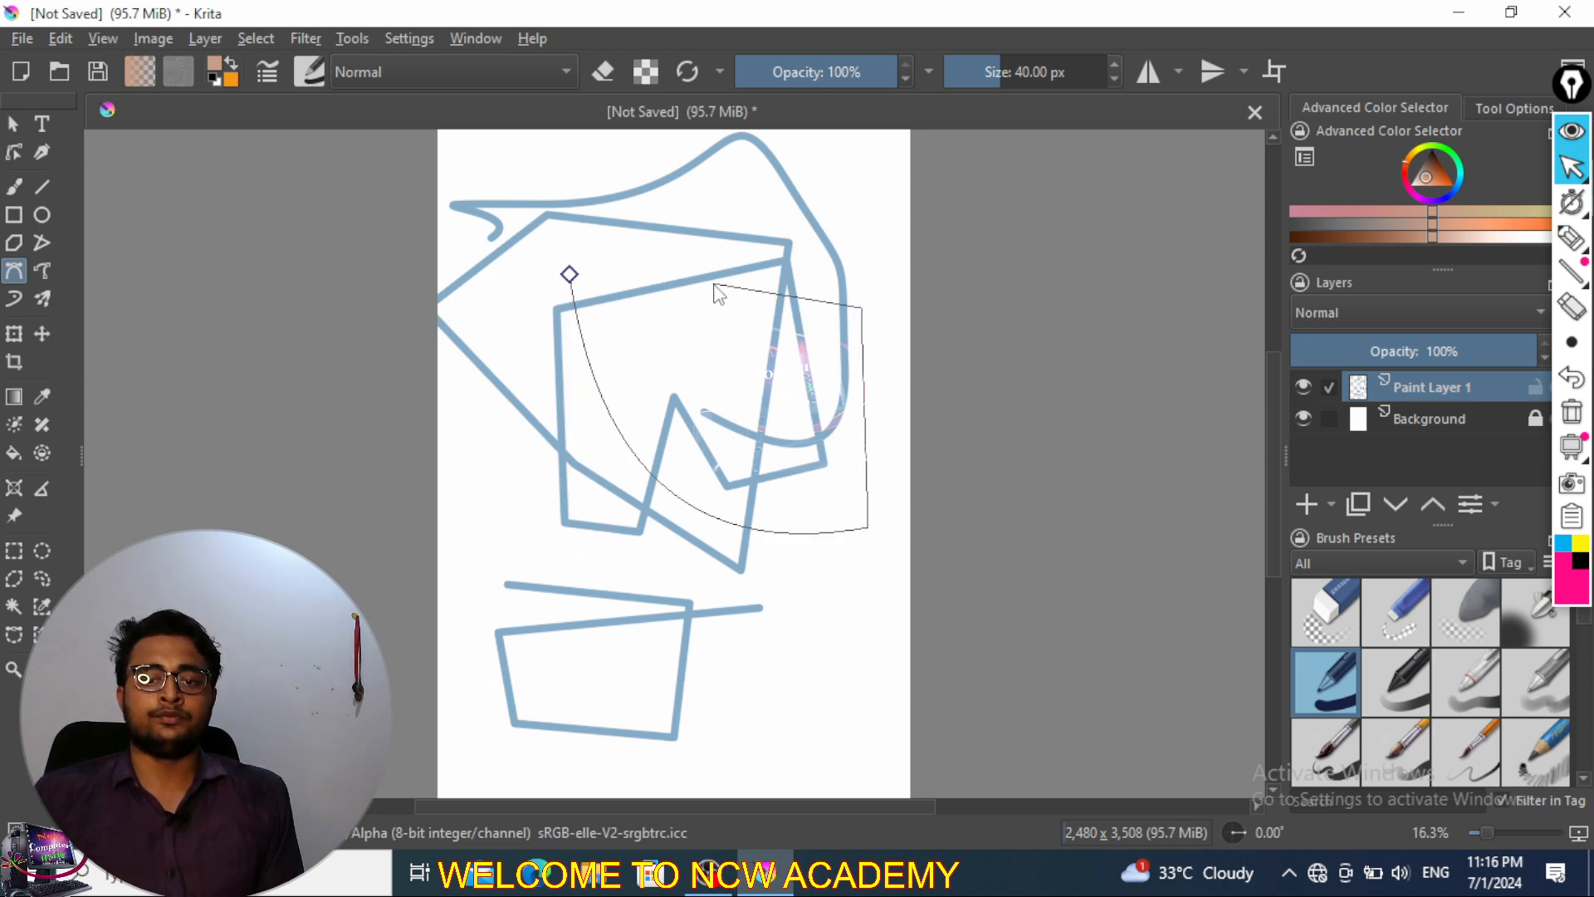
pyautogui.click(714, 284)
pyautogui.doubleClick(693, 300)
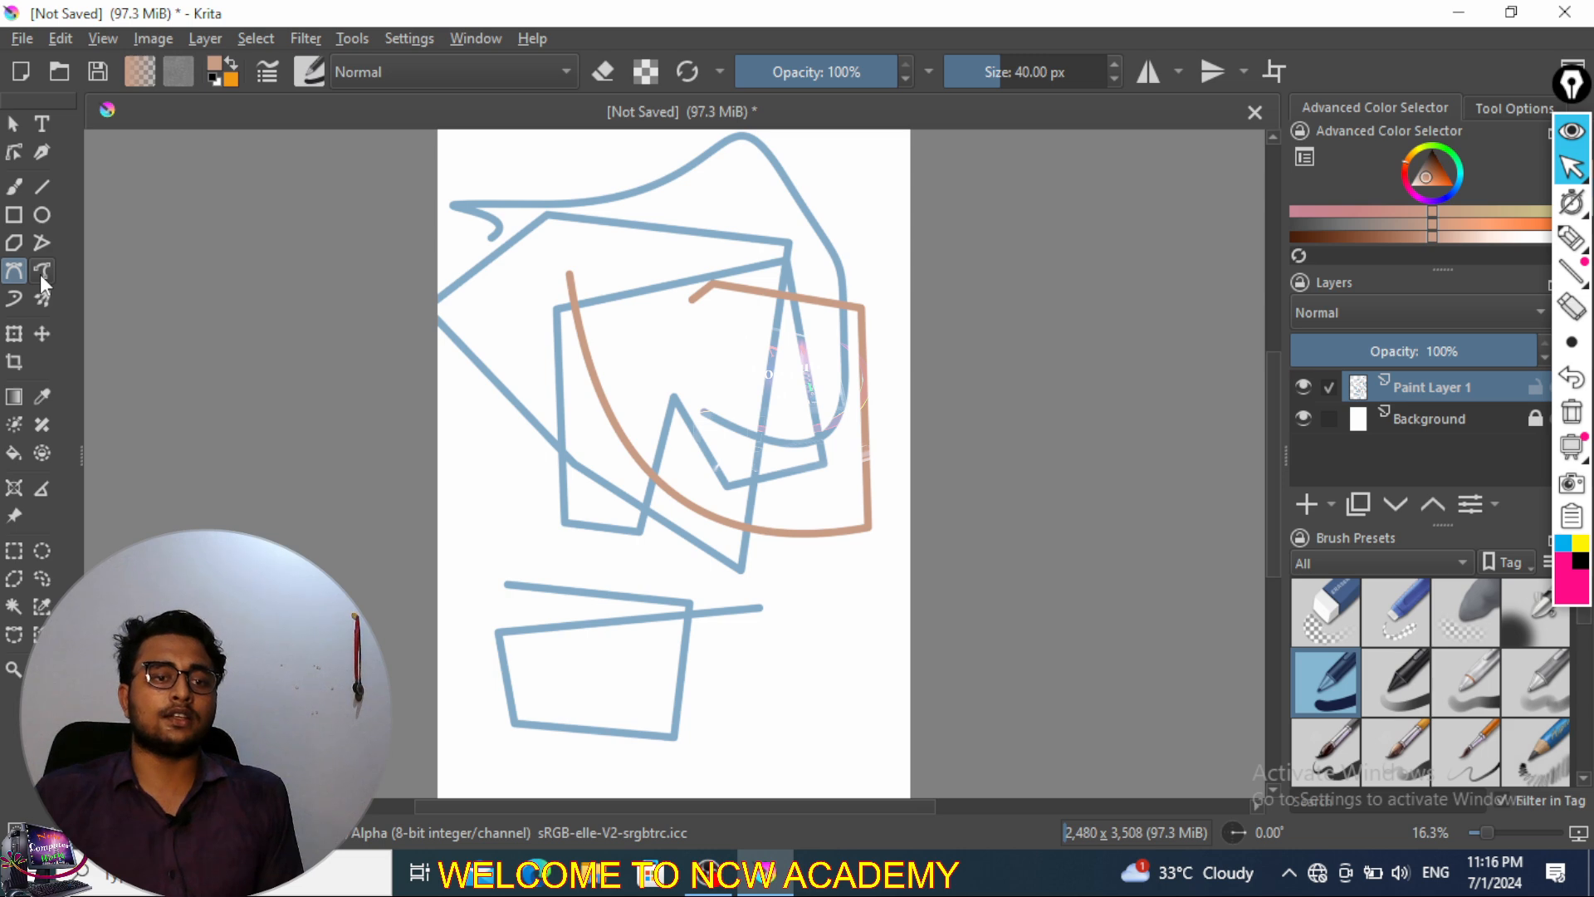
# - Draw a looping orange-brown stroke and a small cross over the existing shapes with the Freehand Path tool
pyautogui.moveTo(498, 314)
pyautogui.mouseDown()
pyautogui.moveTo(567, 277)
pyautogui.moveTo(625, 402)
pyautogui.moveTo(572, 422)
pyautogui.moveTo(564, 548)
pyautogui.moveTo(754, 604)
pyautogui.moveTo(722, 528)
pyautogui.mouseUp()
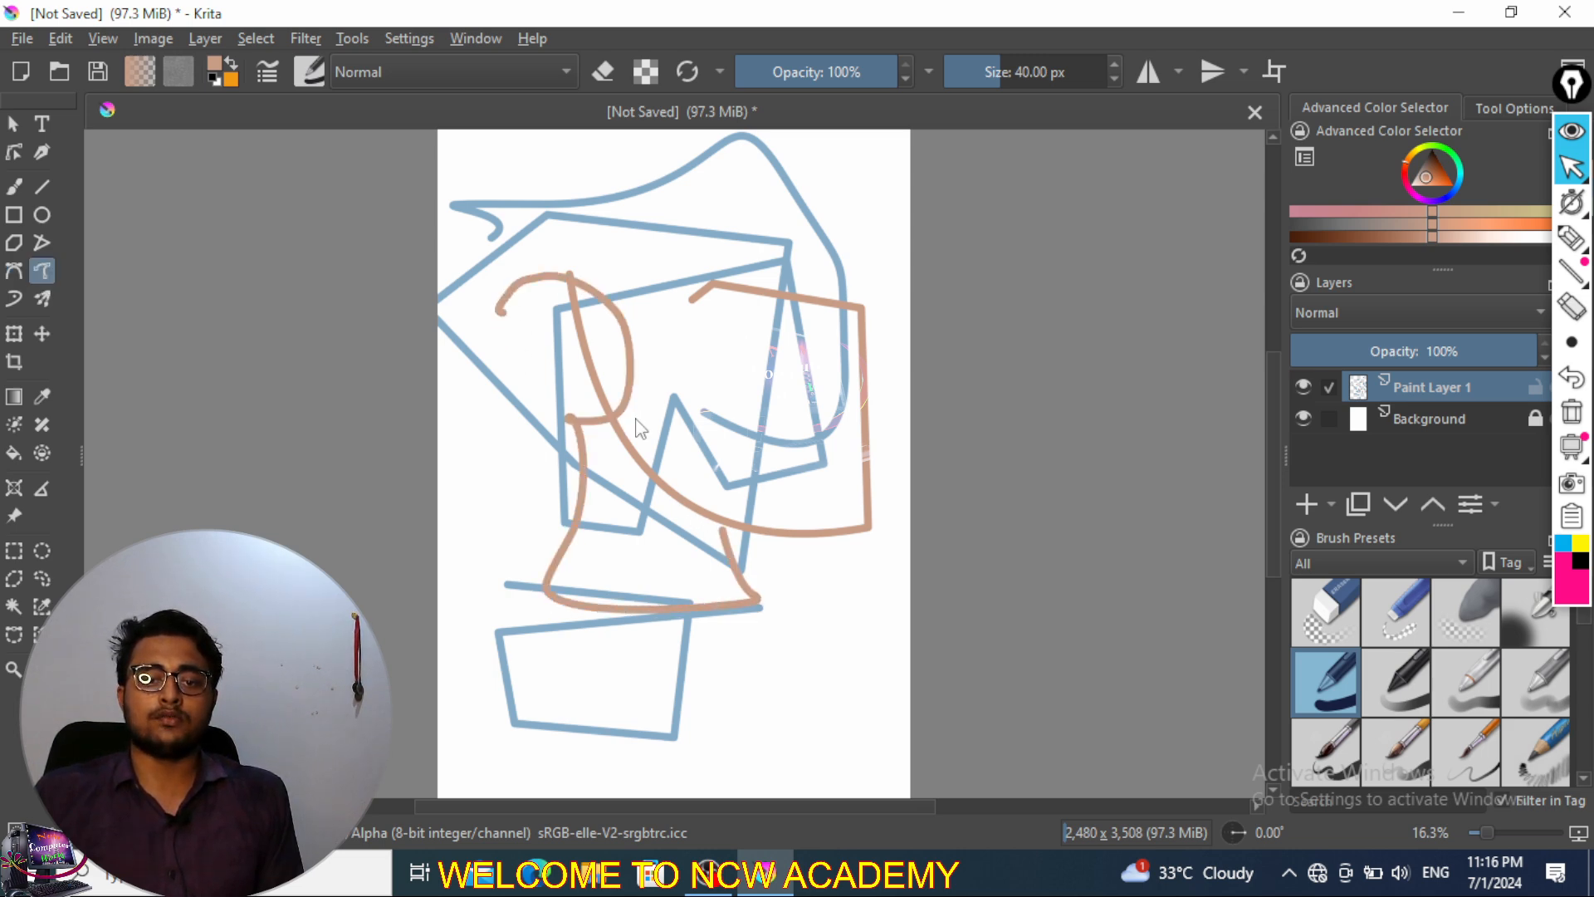
pyautogui.moveTo(619, 411); pyautogui.dragTo(676, 388)
pyautogui.moveTo(662, 316); pyautogui.dragTo(706, 482)
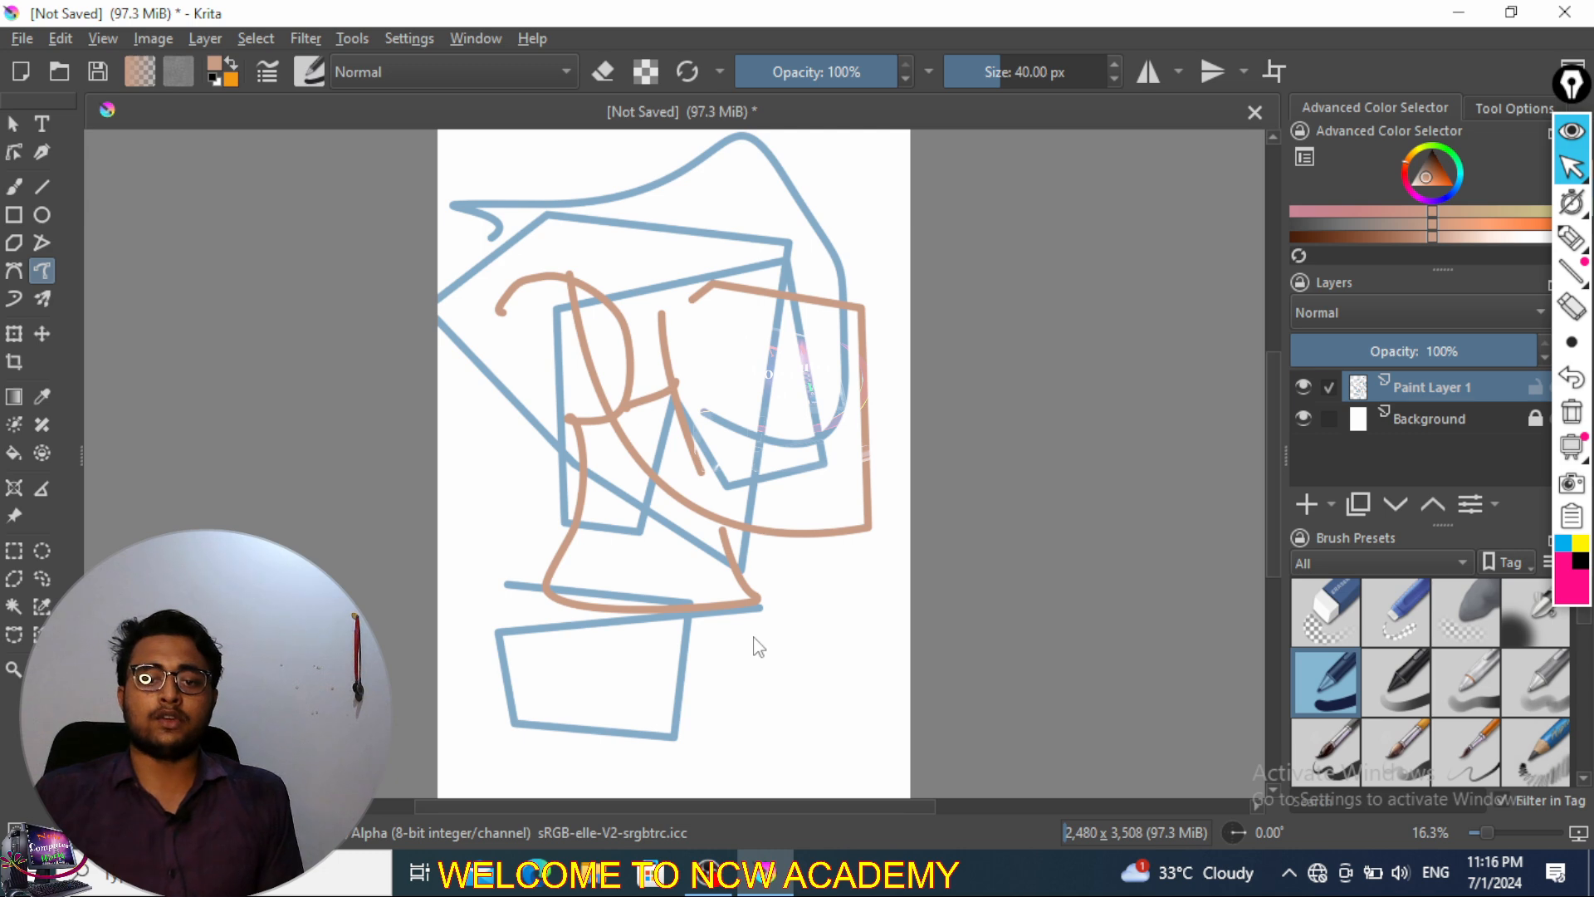
# - Undo all the polygons, polyline, Bezier curves and freehand strokes until the page is blank
pyautogui.hotkey('ctrl', 'z')
pyautogui.hotkey('ctrl', 'z')
pyautogui.hotkey('ctrl', 'z')
pyautogui.hotkey('ctrl', 'z')
pyautogui.hotkey('ctrl', 'z')
pyautogui.hotkey('ctrl', 'z')
pyautogui.hotkey('ctrl', 'z')
pyautogui.hotkey('ctrl', 'z')
pyautogui.hotkey('ctrl', 'z')
pyautogui.hotkey('ctrl', 'z')
pyautogui.hotkey('ctrl', 'z')
pyautogui.hotkey('ctrl', 'z')
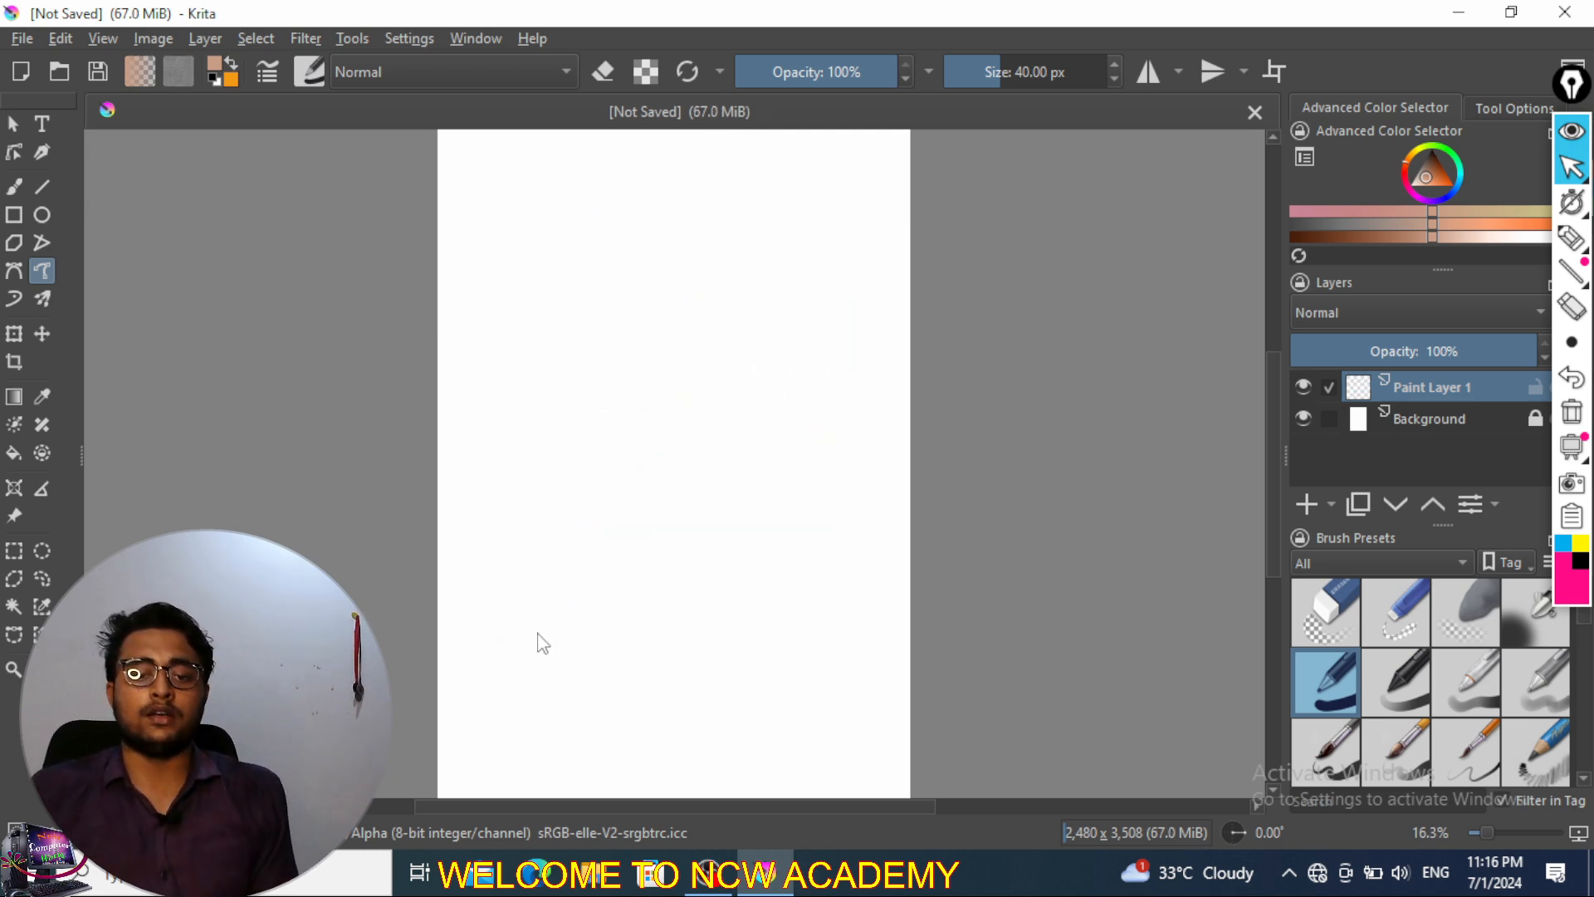
# - Handwrite a large word slanting upward across the page with the Freehand Path tool
pyautogui.moveTo(540, 635)
pyautogui.mouseDown()
pyautogui.moveTo(565, 395)
pyautogui.moveTo(634, 504)
pyautogui.moveTo(535, 571)
pyautogui.moveTo(728, 483)
pyautogui.moveTo(770, 611)
pyautogui.mouseUp()
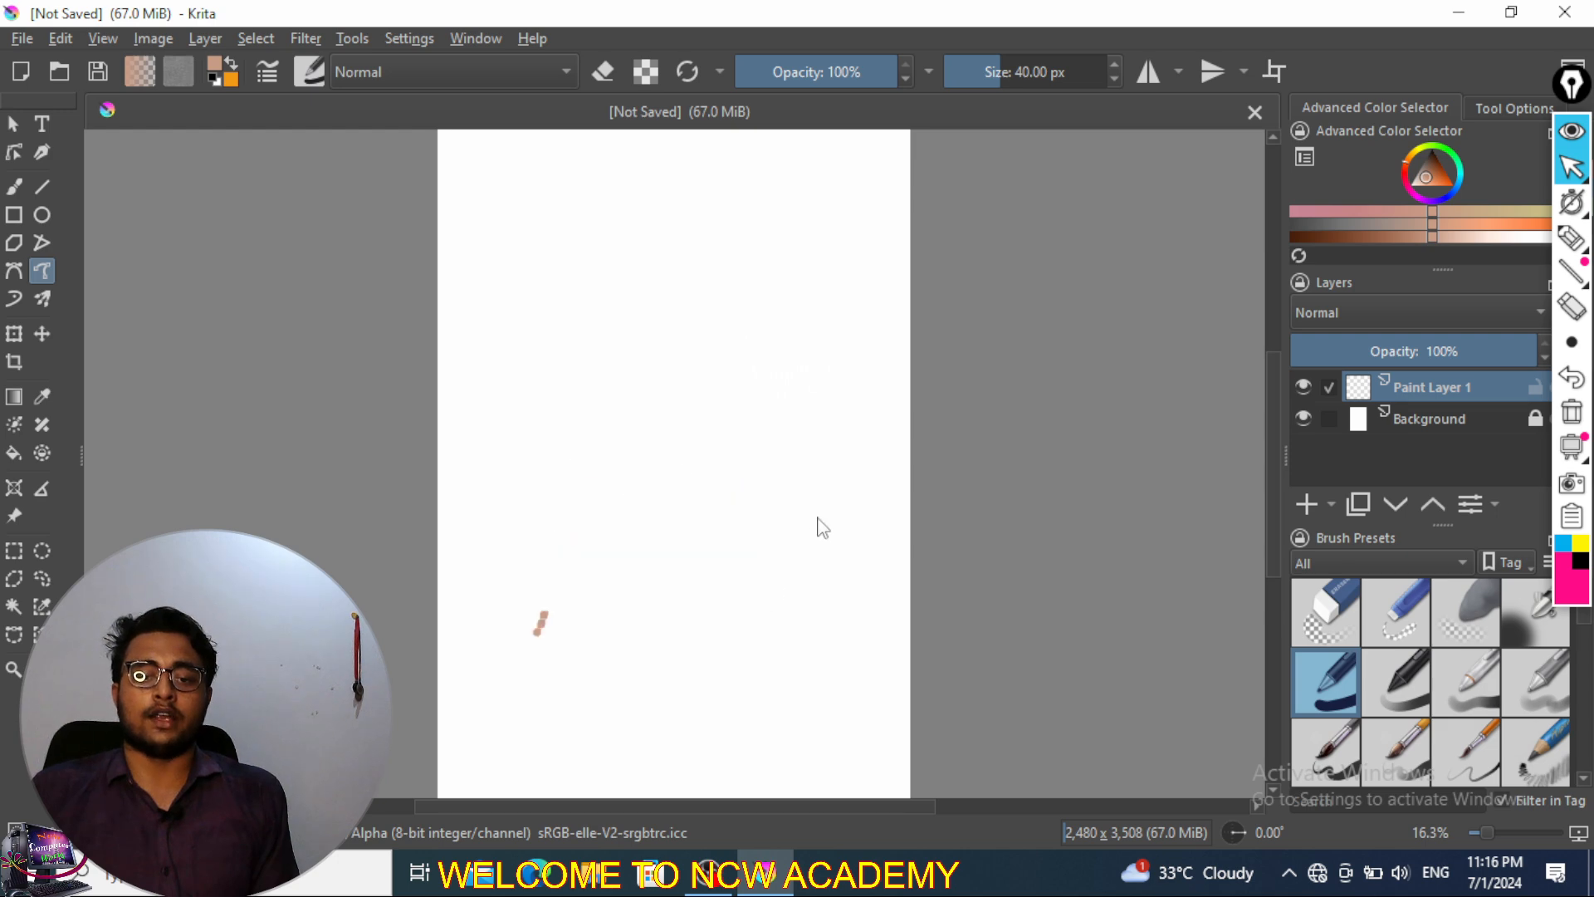
pyautogui.moveTo(793, 490)
pyautogui.mouseDown()
pyautogui.moveTo(808, 528)
pyautogui.moveTo(813, 463)
pyautogui.mouseUp()
pyautogui.moveTo(787, 286); pyautogui.dragTo(848, 563)
pyautogui.moveTo(826, 429); pyautogui.dragTo(879, 458)
pyautogui.moveTo(871, 349); pyautogui.dragTo(892, 420)
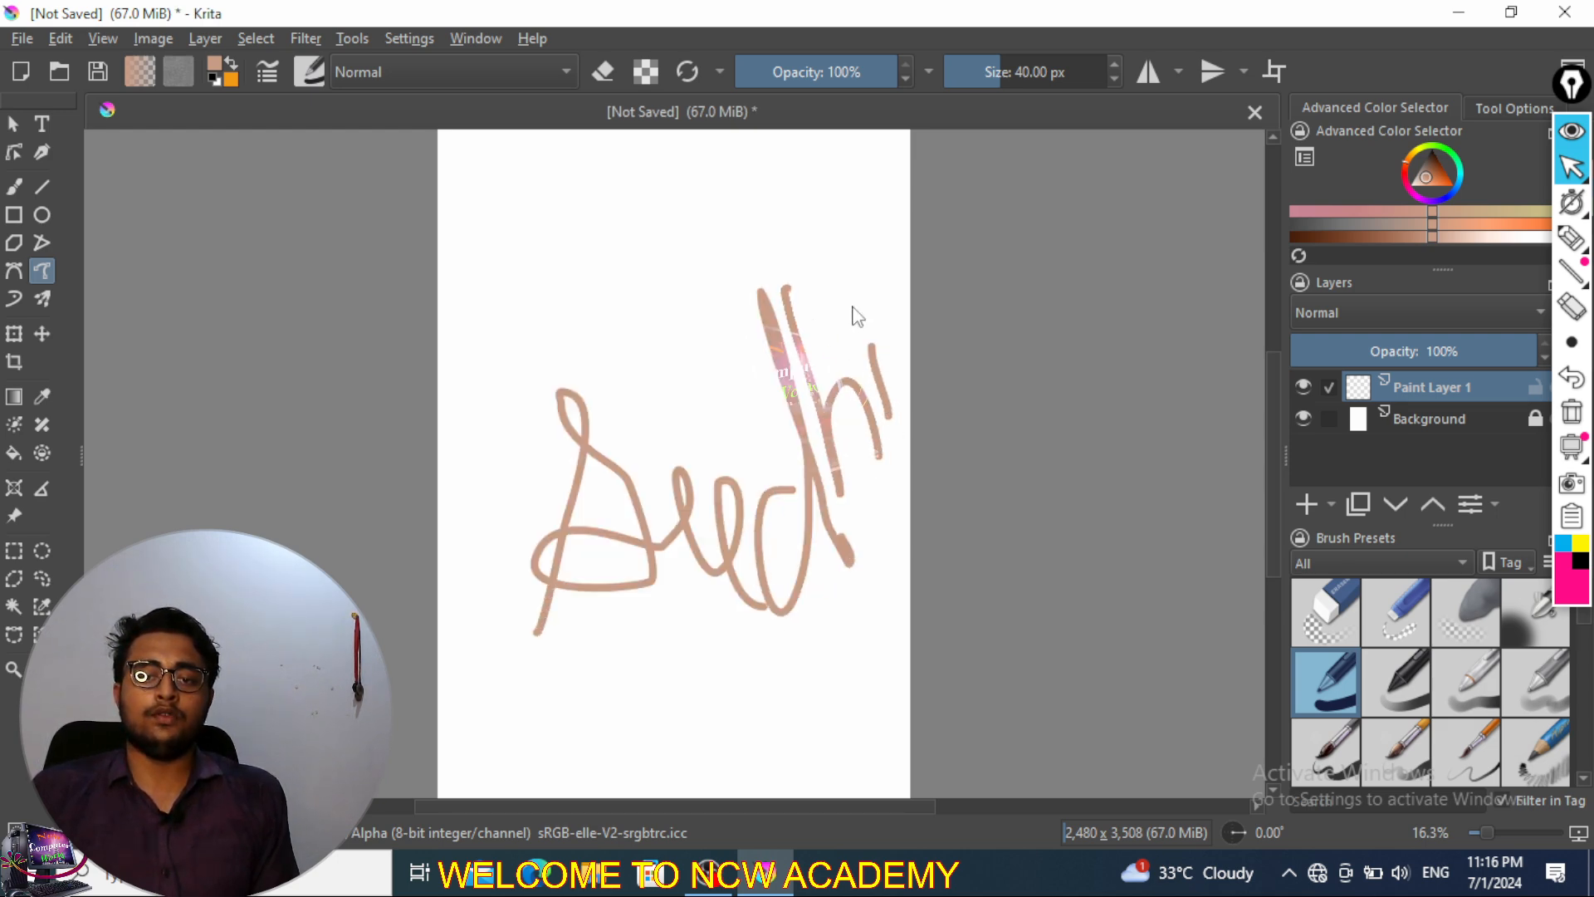
pyautogui.moveTo(861, 295); pyautogui.dragTo(848, 315)
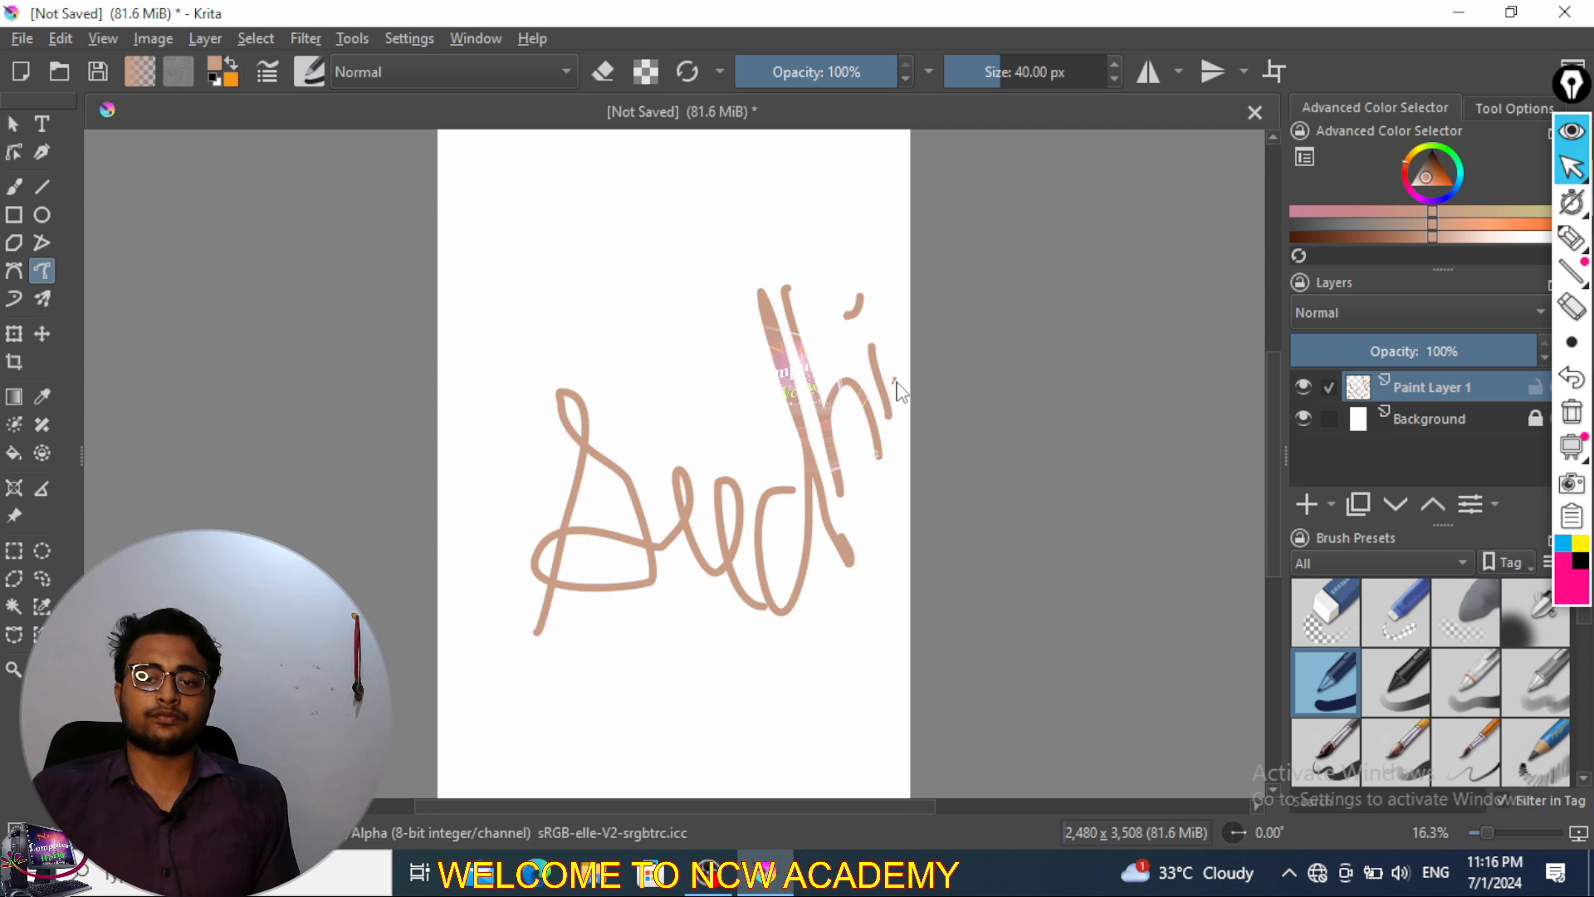
pyautogui.moveTo(896, 381); pyautogui.dragTo(896, 331)
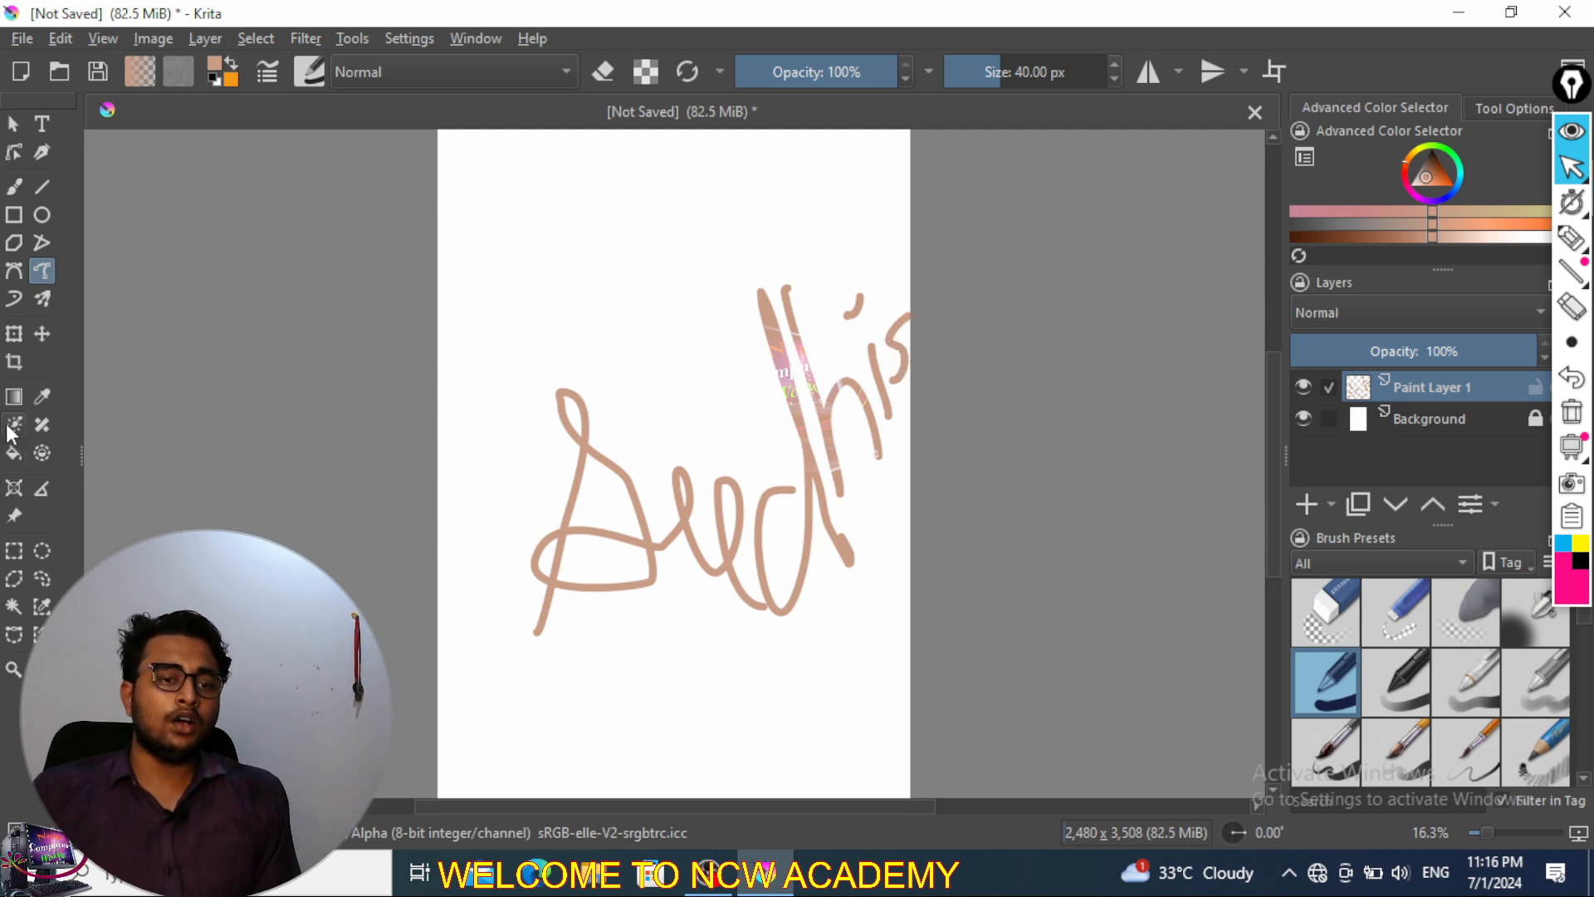
# - Draw curved figures with crossing strokes above and below the word using the Dynamic Brush, plus a Freehand Path figure beside them
pyautogui.click(13, 309)
pyautogui.moveTo(455, 220)
pyautogui.mouseDown()
pyautogui.moveTo(639, 330)
pyautogui.moveTo(561, 306)
pyautogui.moveTo(610, 403)
pyautogui.moveTo(702, 427)
pyautogui.mouseUp()
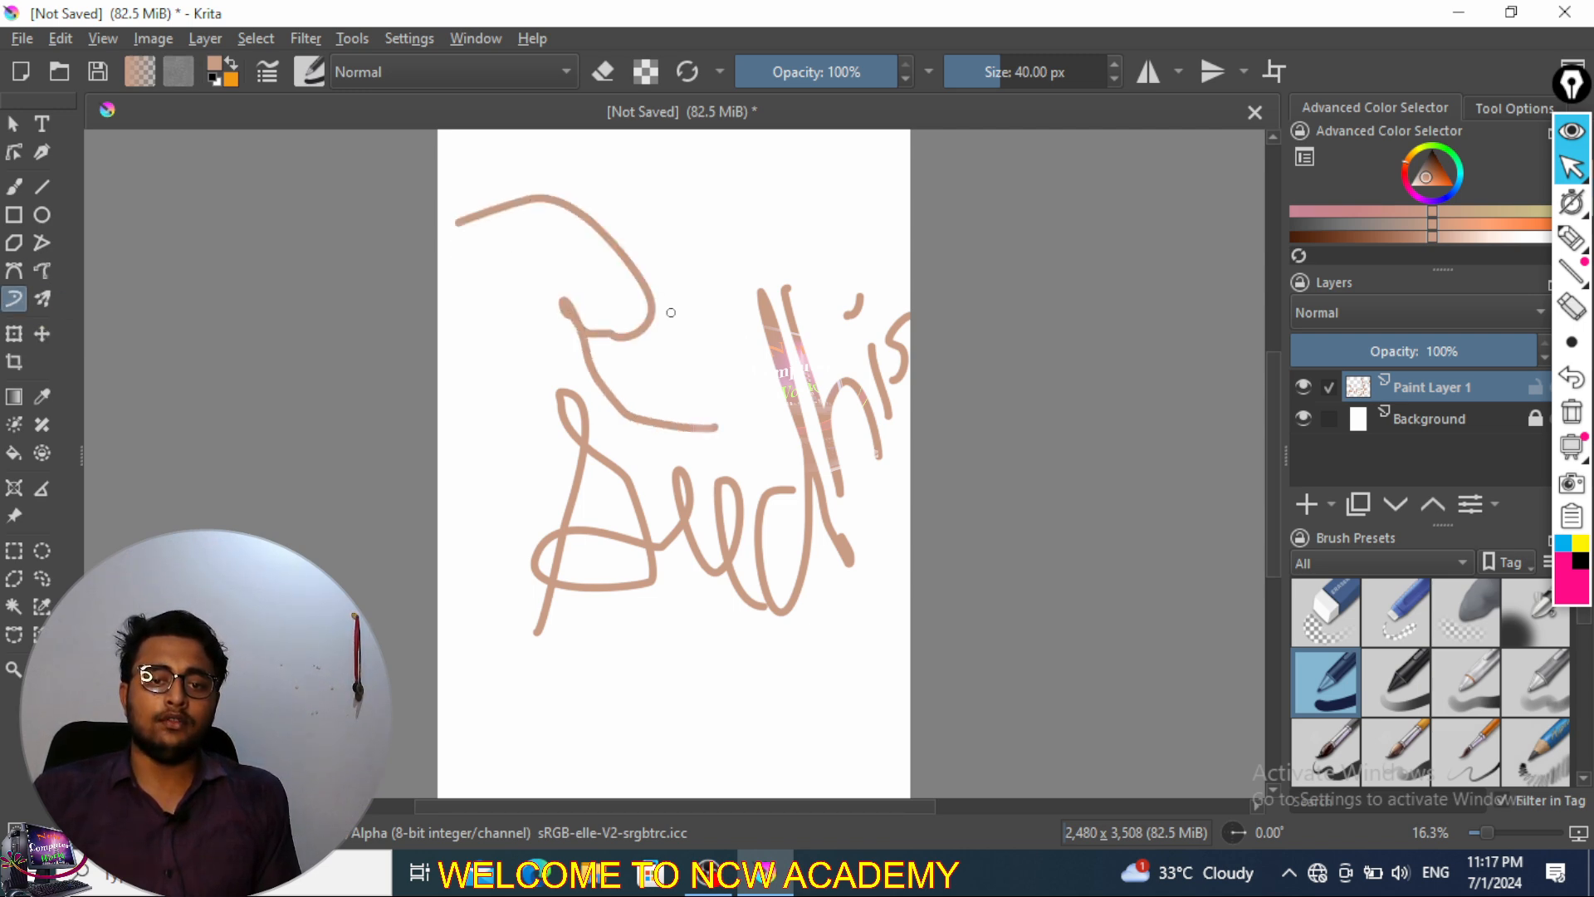
pyautogui.moveTo(651, 286); pyautogui.dragTo(710, 262)
pyautogui.moveTo(686, 186); pyautogui.dragTo(710, 329)
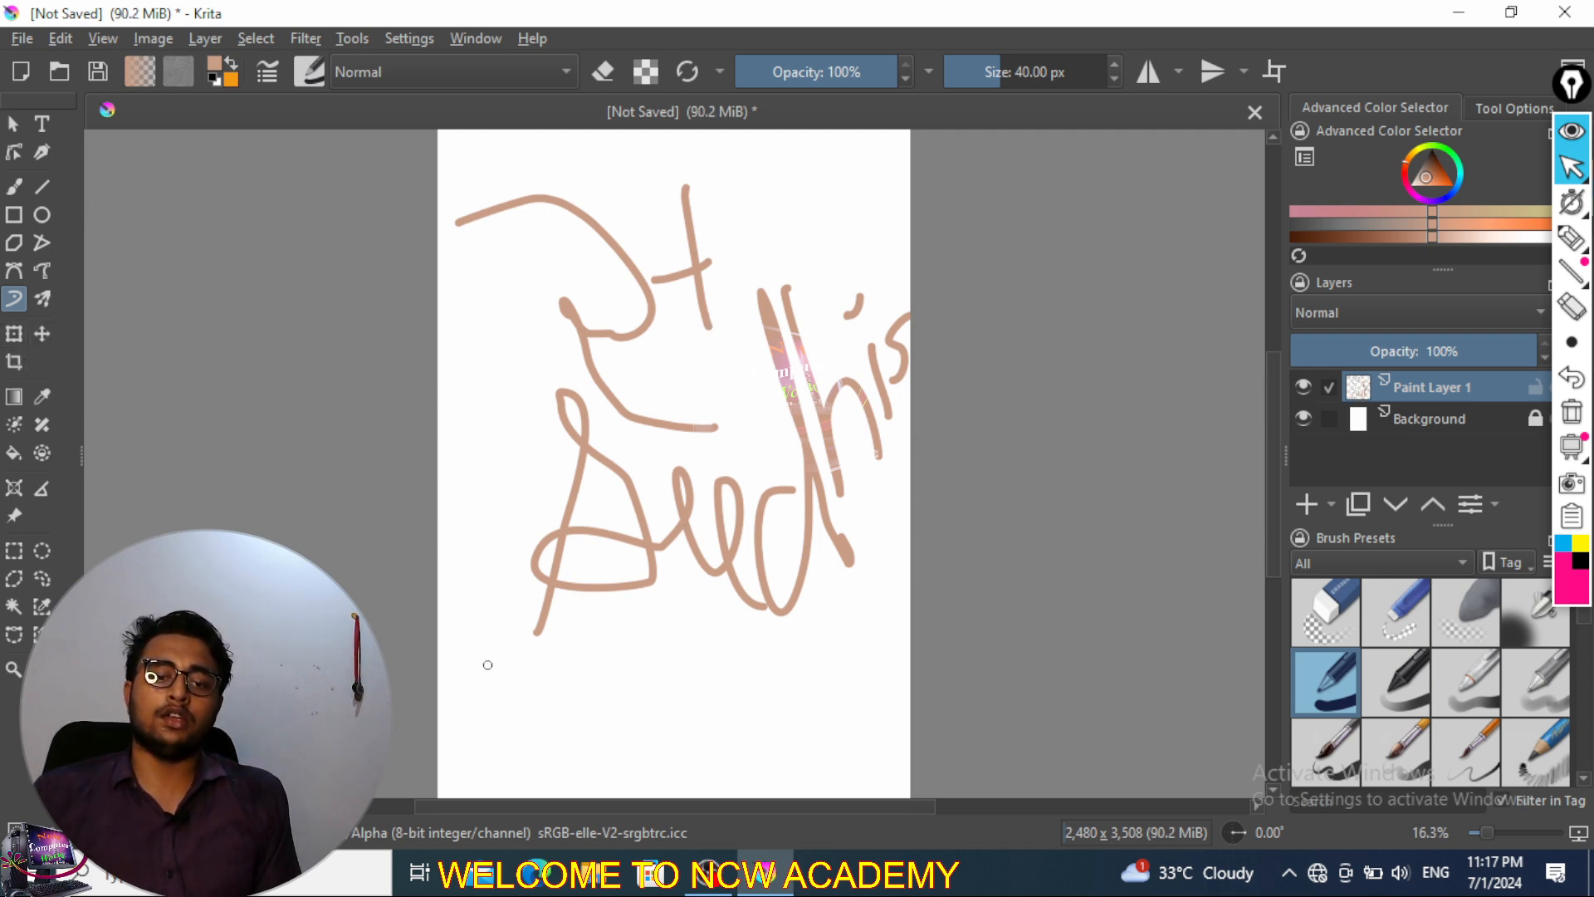
pyautogui.moveTo(487, 665)
pyautogui.mouseDown()
pyautogui.moveTo(573, 737)
pyautogui.moveTo(541, 770)
pyautogui.moveTo(677, 795)
pyautogui.mouseUp()
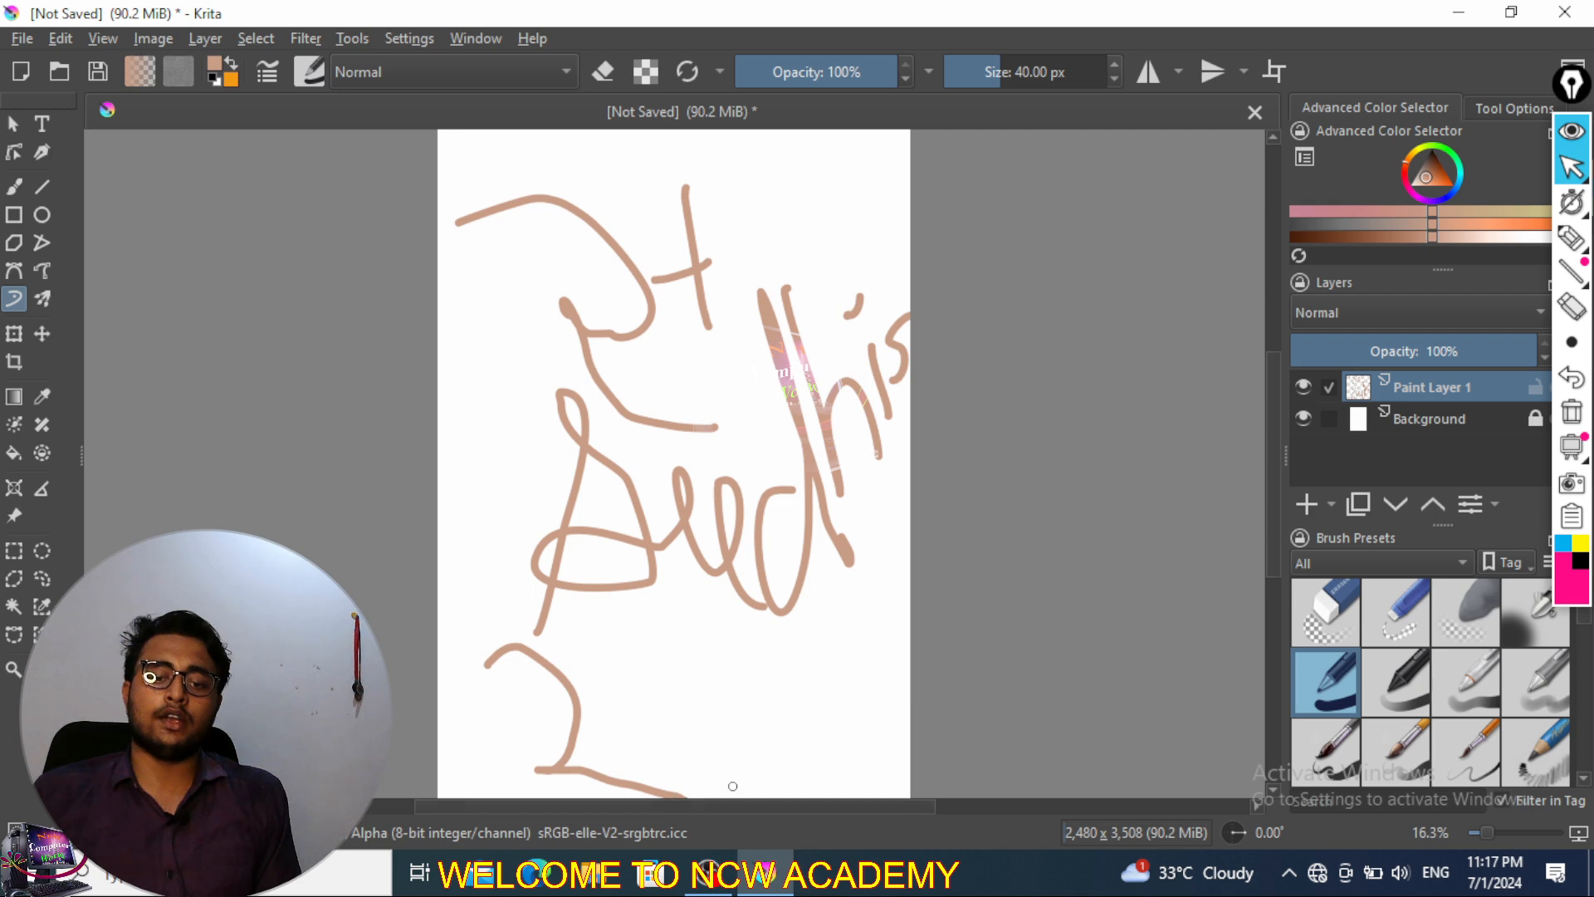
pyautogui.moveTo(570, 709); pyautogui.dragTo(671, 682)
pyautogui.moveTo(623, 627); pyautogui.dragTo(693, 784)
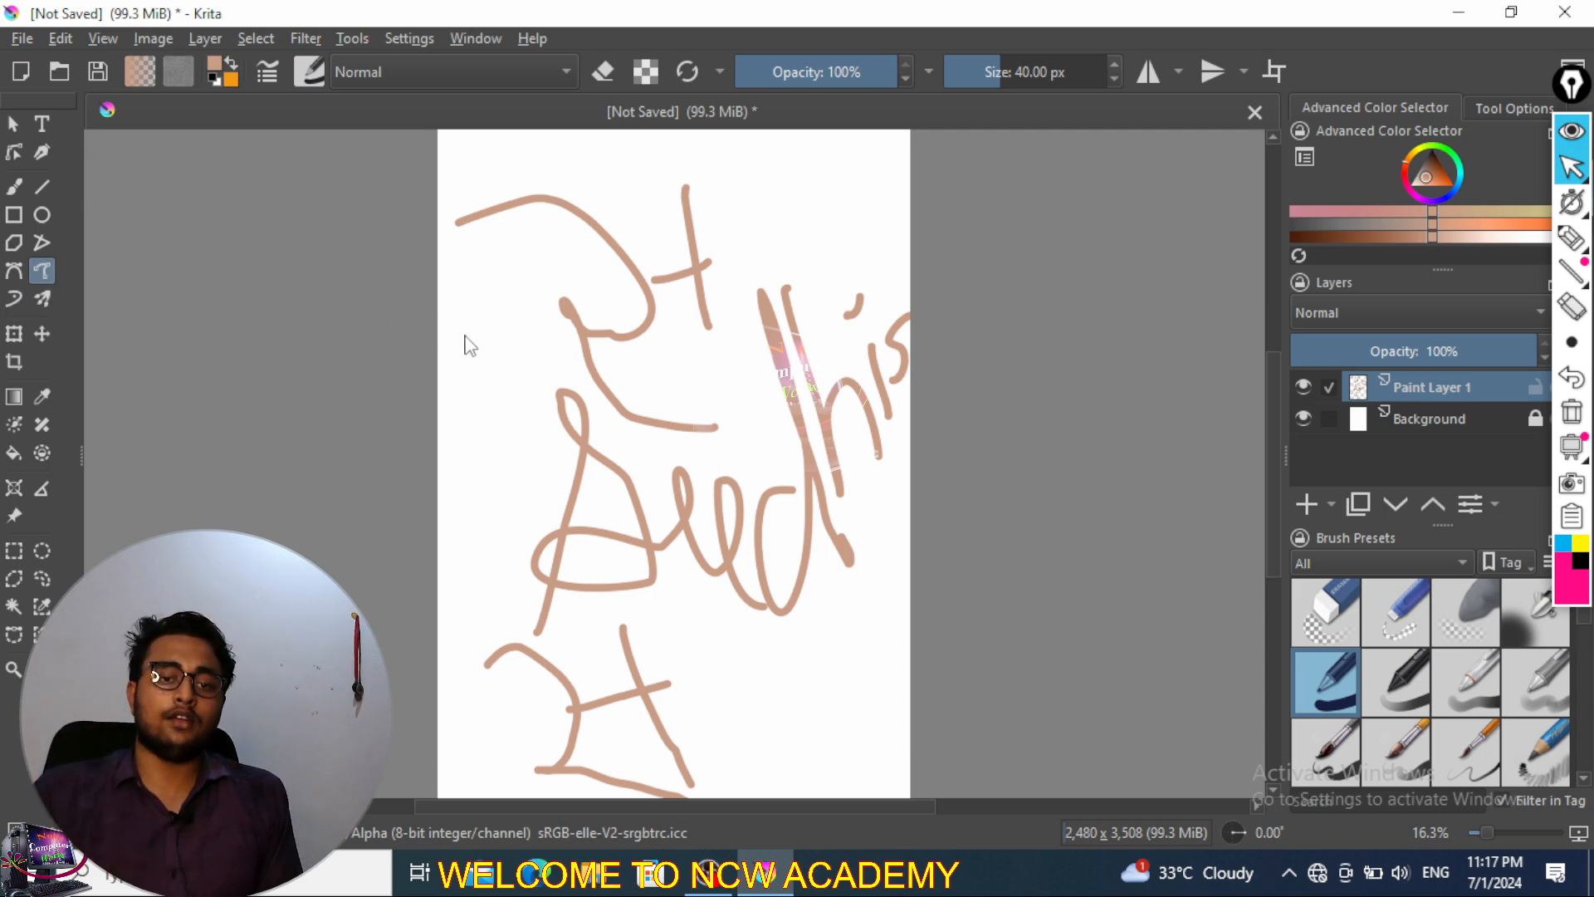
pyautogui.moveTo(465, 336)
pyautogui.mouseDown()
pyautogui.moveTo(516, 357)
pyautogui.moveTo(513, 423)
pyautogui.moveTo(470, 443)
pyautogui.moveTo(581, 503)
pyautogui.mouseUp()
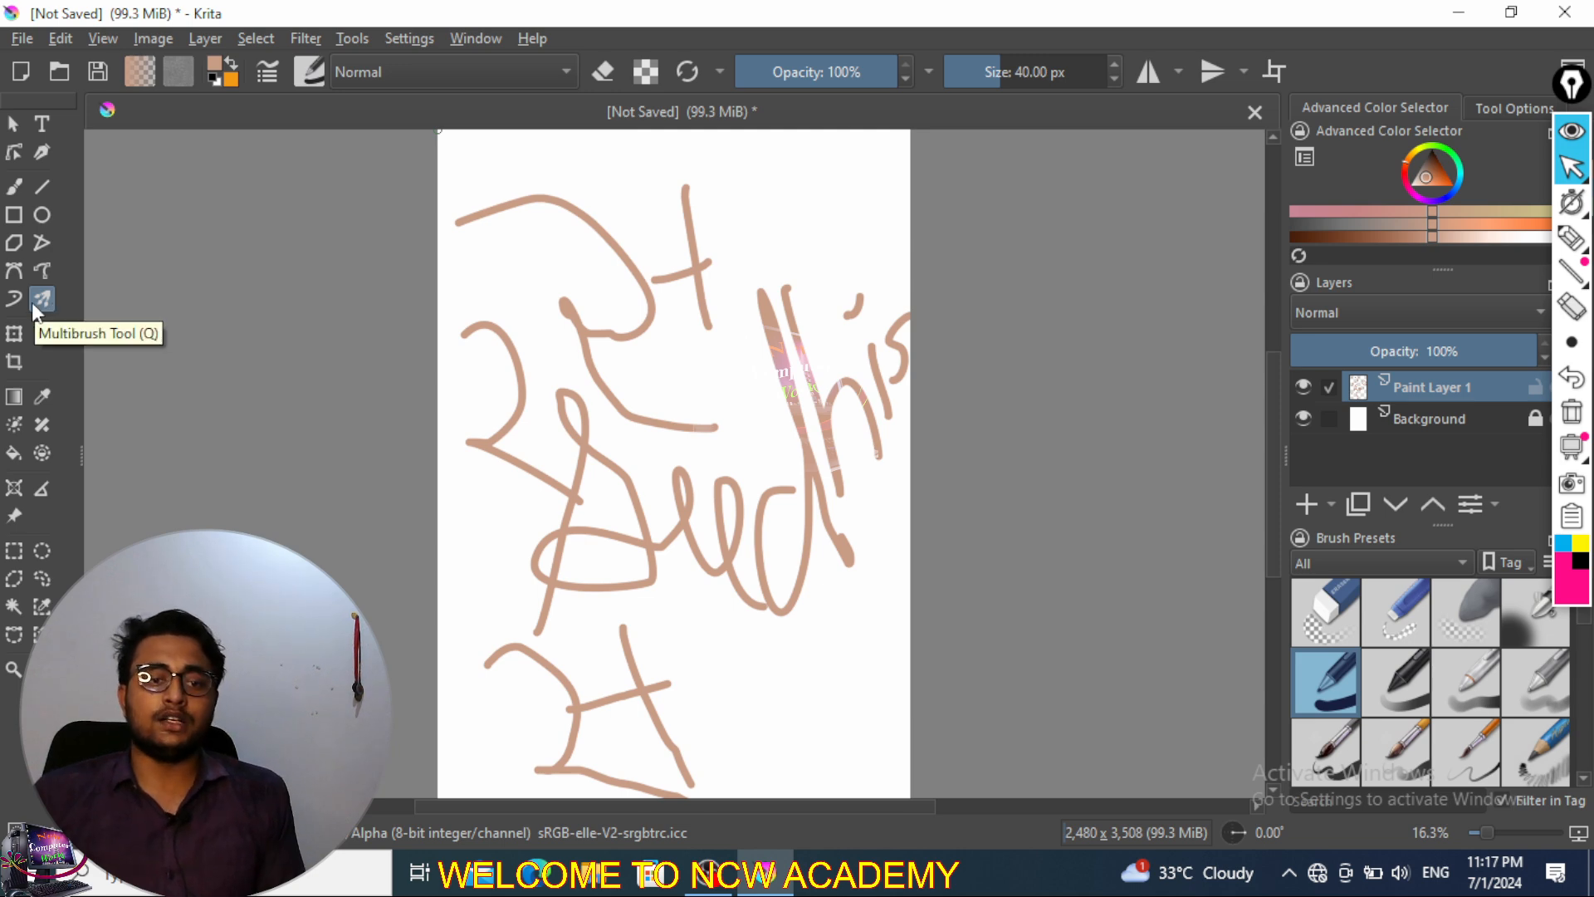
# - Undo all the handwriting and dynamic brush strokes until the page is blank again
pyautogui.hotkey('ctrl', 'z')
pyautogui.hotkey('ctrl', 'z')
pyautogui.hotkey('ctrl', 'z')
pyautogui.hotkey('ctrl', 'z')
pyautogui.hotkey('ctrl', 'z')
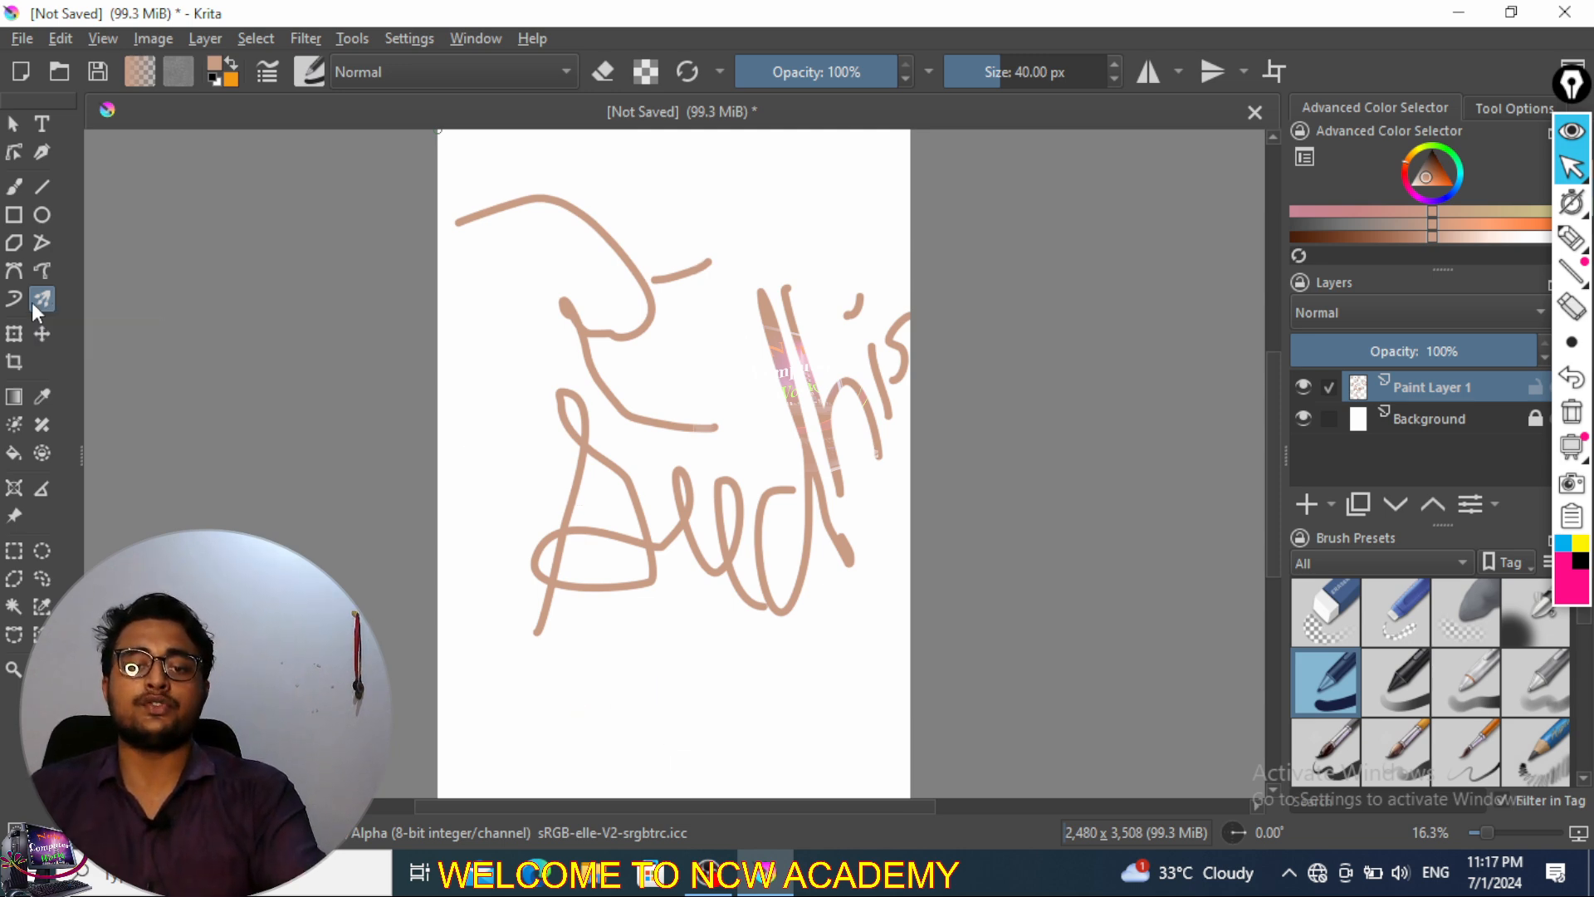
pyautogui.hotkey('ctrl', 'z')
pyautogui.hotkey('ctrl', 'z')
pyautogui.hotkey('ctrl', 'z')
pyautogui.hotkey('ctrl', 'z')
pyautogui.hotkey('ctrl', 'z')
pyautogui.hotkey('ctrl', 'z')
pyautogui.hotkey('ctrl', 'z')
pyautogui.hotkey('ctrl', 'z')
pyautogui.hotkey('ctrl', 'z')
pyautogui.hotkey('ctrl', 'z')
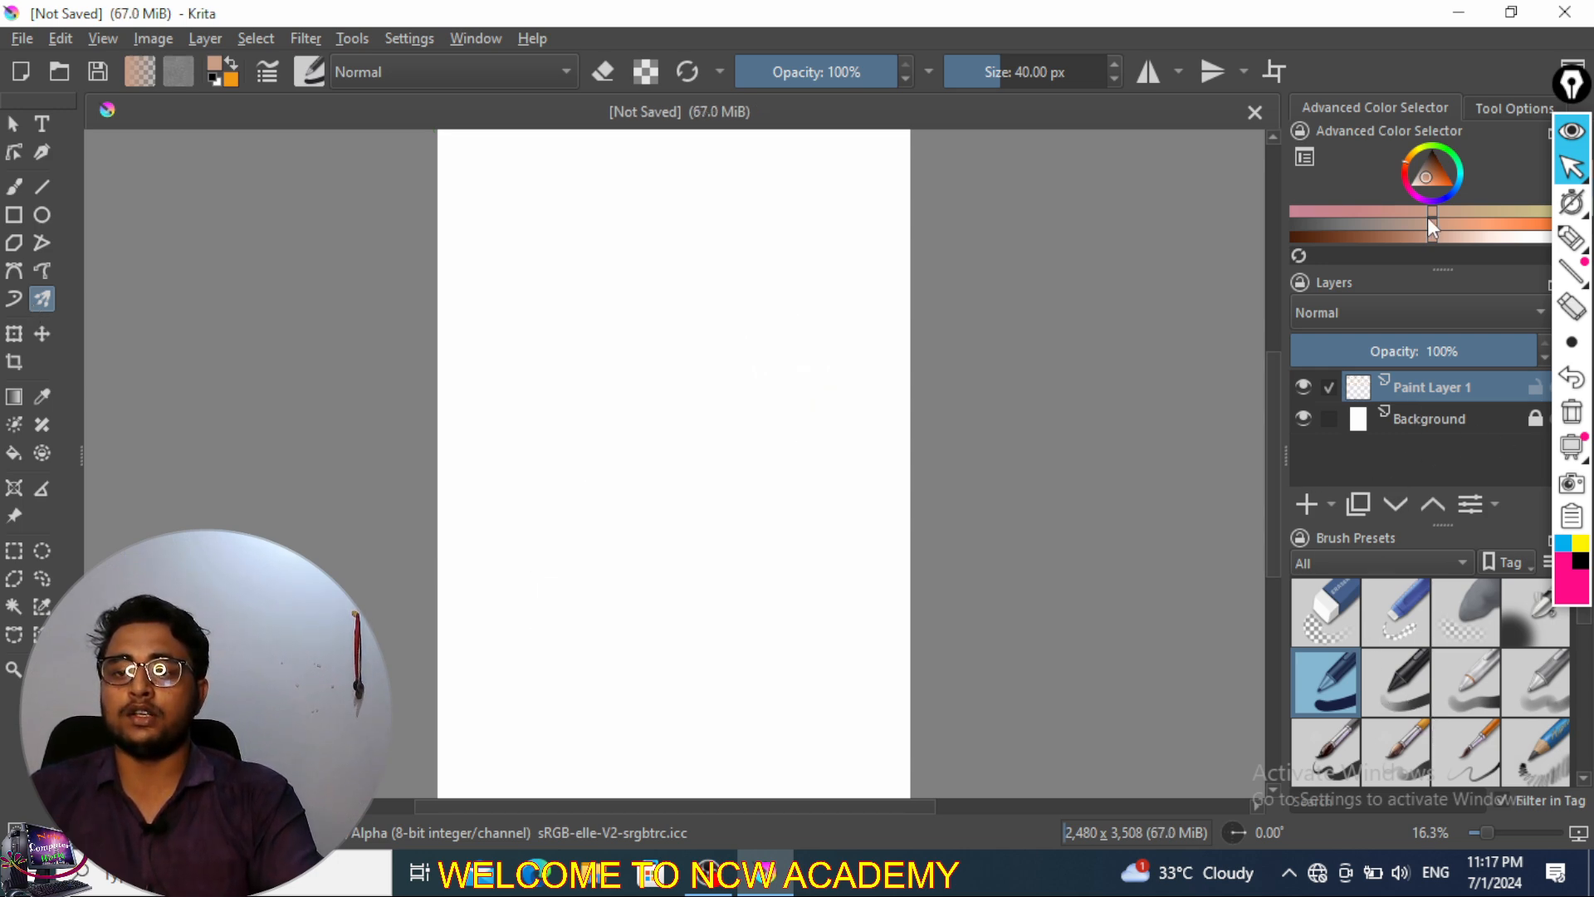
# - Set the foreground colour to a dark saturated orange and draw a looping, rotationally repeated pattern with the Multibrush tool
pyautogui.click(1448, 175)
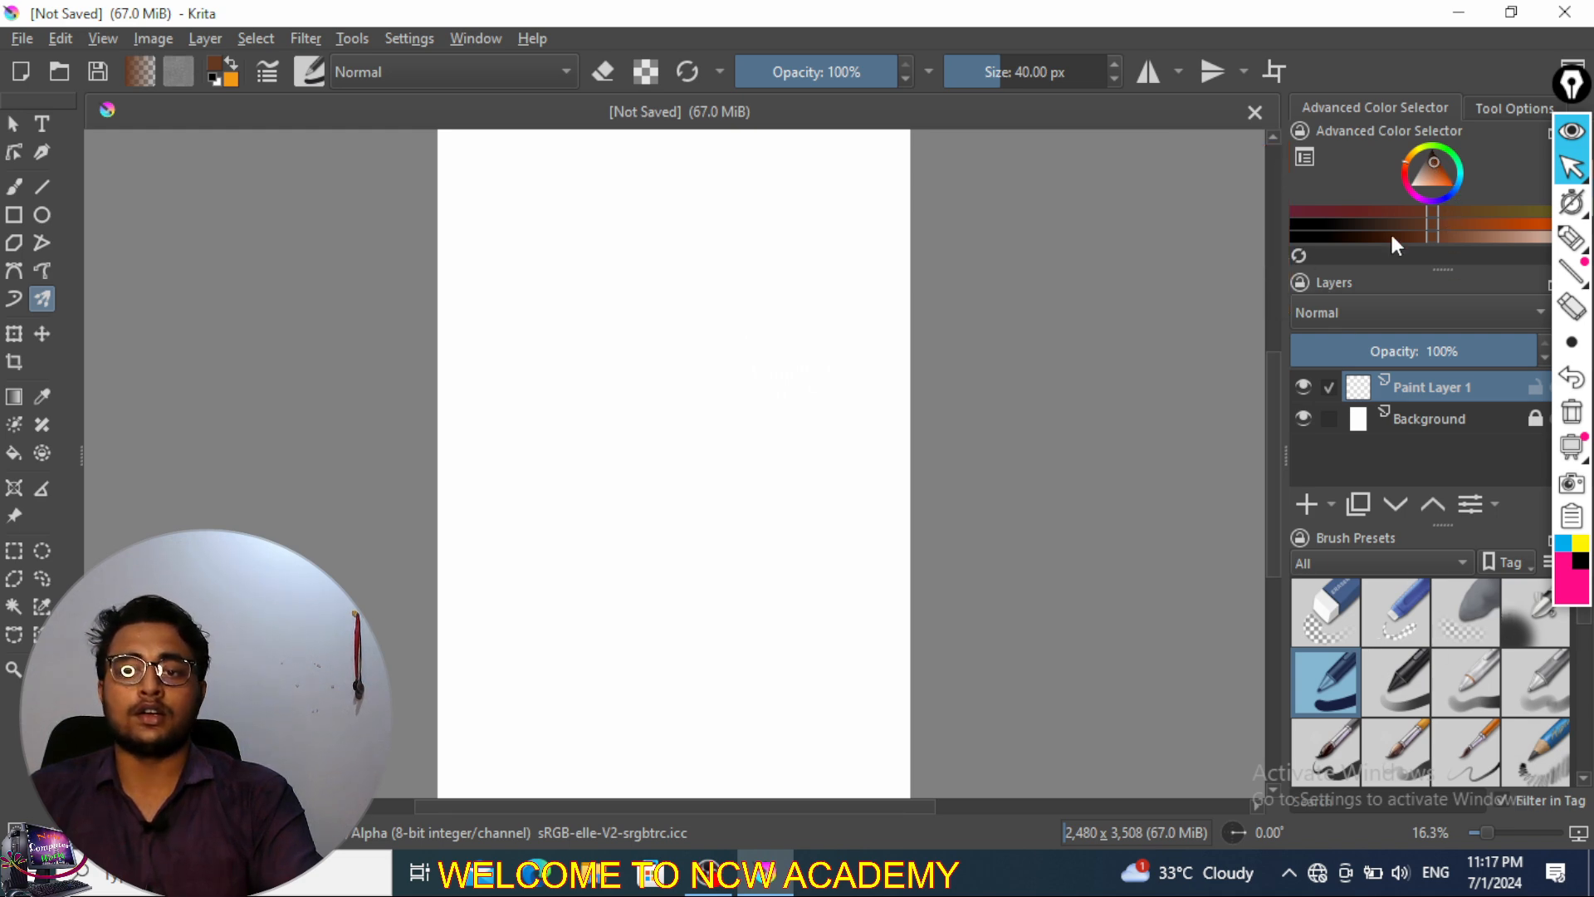
pyautogui.click(1506, 223)
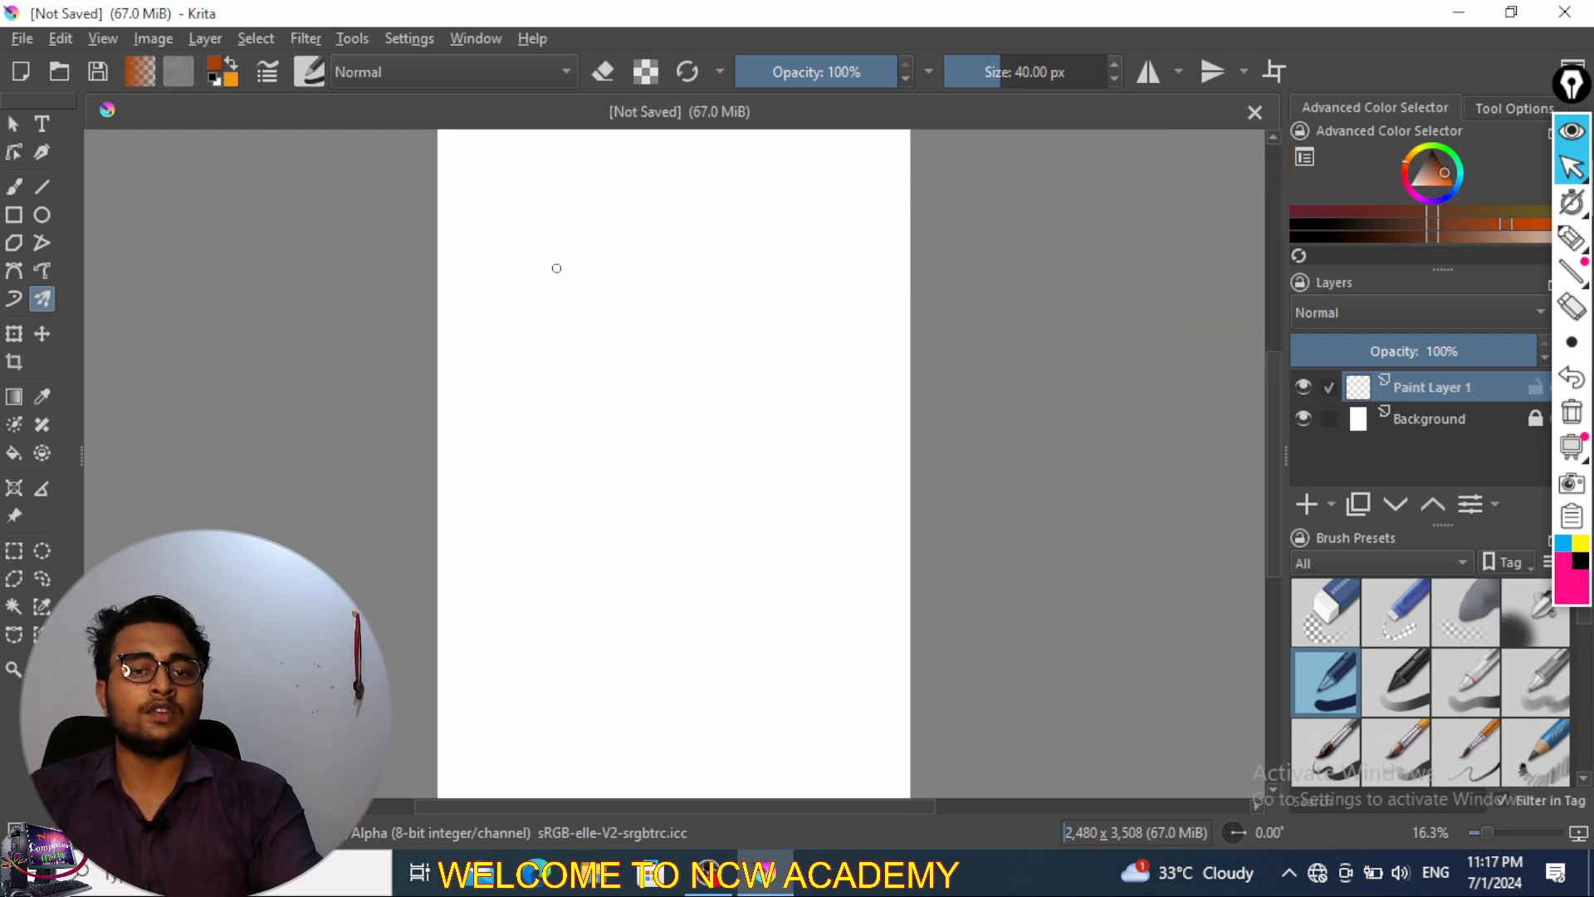
pyautogui.moveTo(556, 268)
pyautogui.mouseDown()
pyautogui.moveTo(605, 446)
pyautogui.moveTo(651, 498)
pyautogui.moveTo(647, 432)
pyautogui.moveTo(769, 440)
pyautogui.moveTo(859, 372)
pyautogui.moveTo(810, 407)
pyautogui.moveTo(783, 465)
pyautogui.moveTo(847, 539)
pyautogui.mouseUp()
# - Replace the dark orange pattern with a new Multibrush pattern in muted orange-brown, using a textured 60 px brush preset
pyautogui.scroll(-5, 1441, 718)
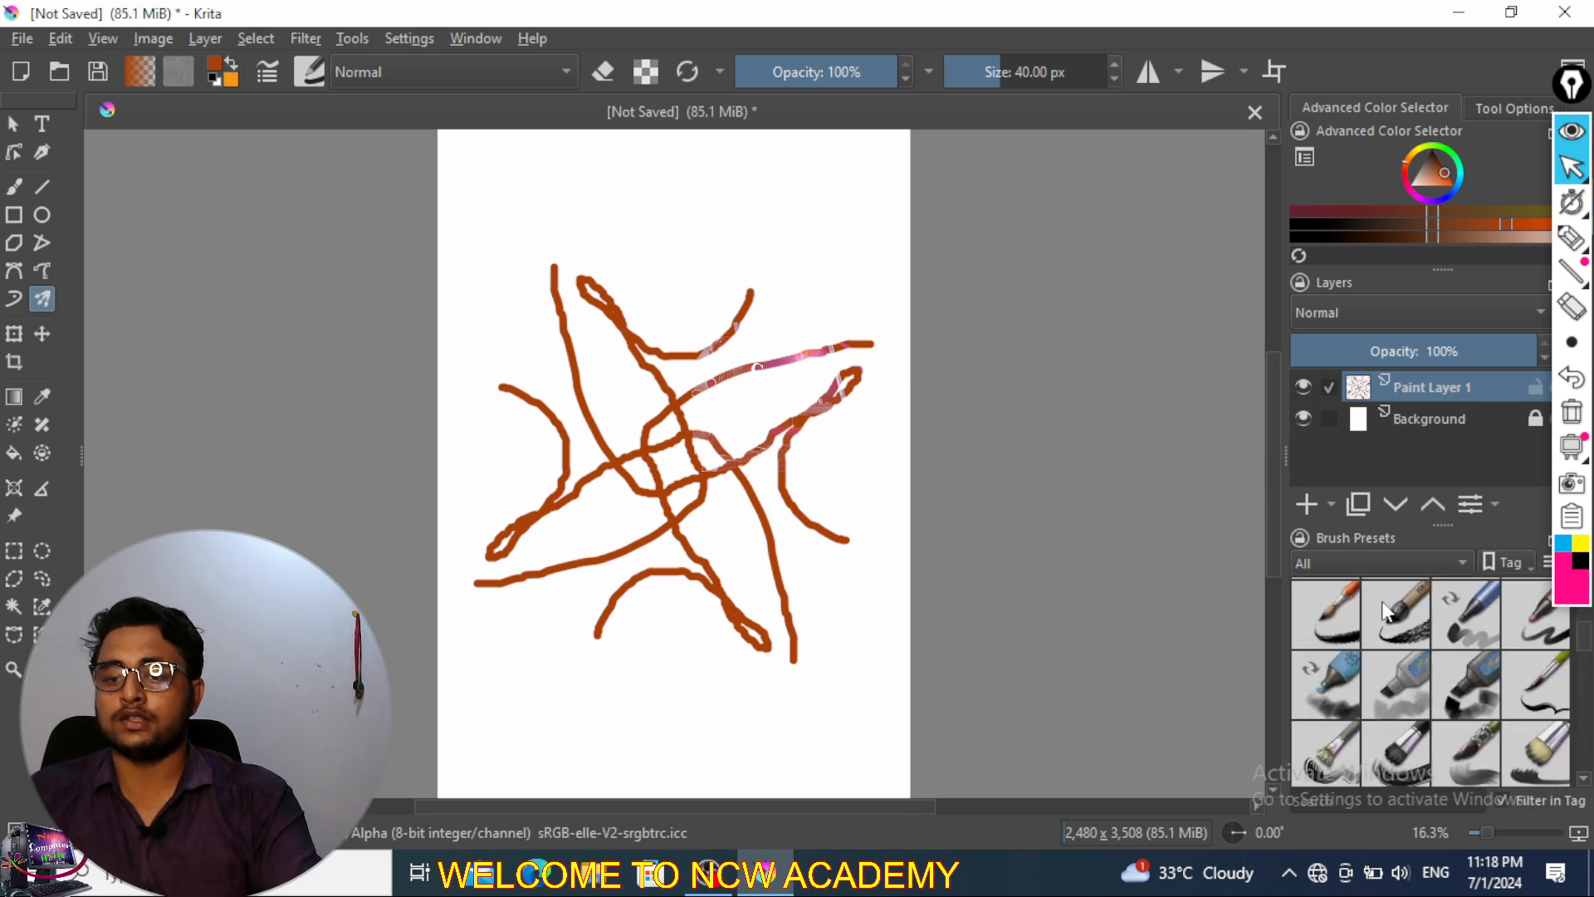
pyautogui.click(1401, 629)
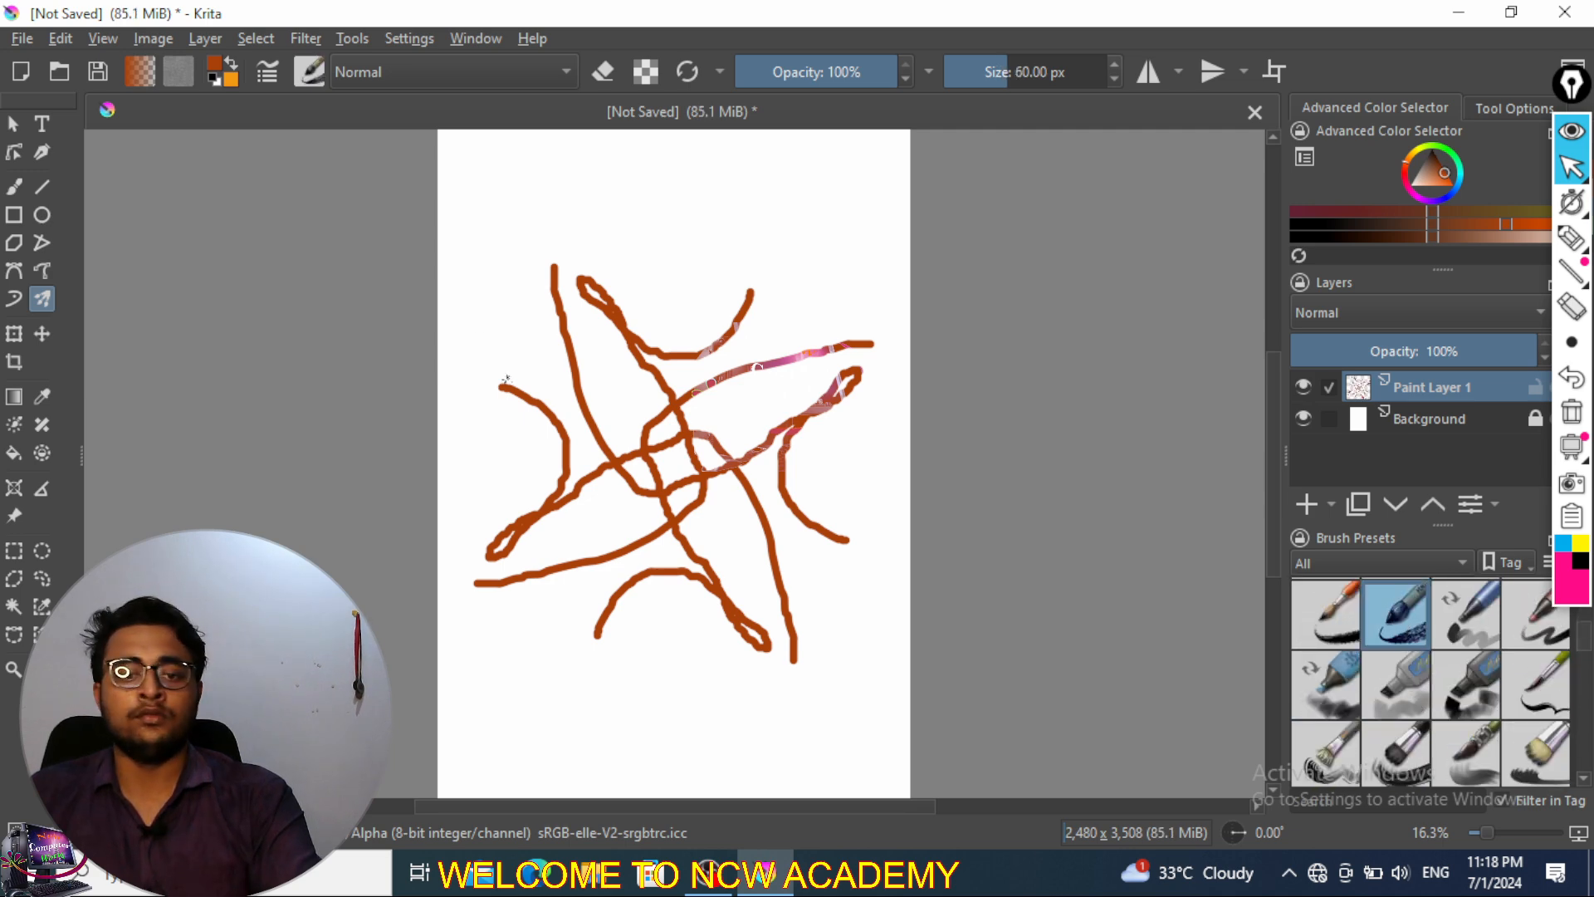
pyautogui.click(1428, 174)
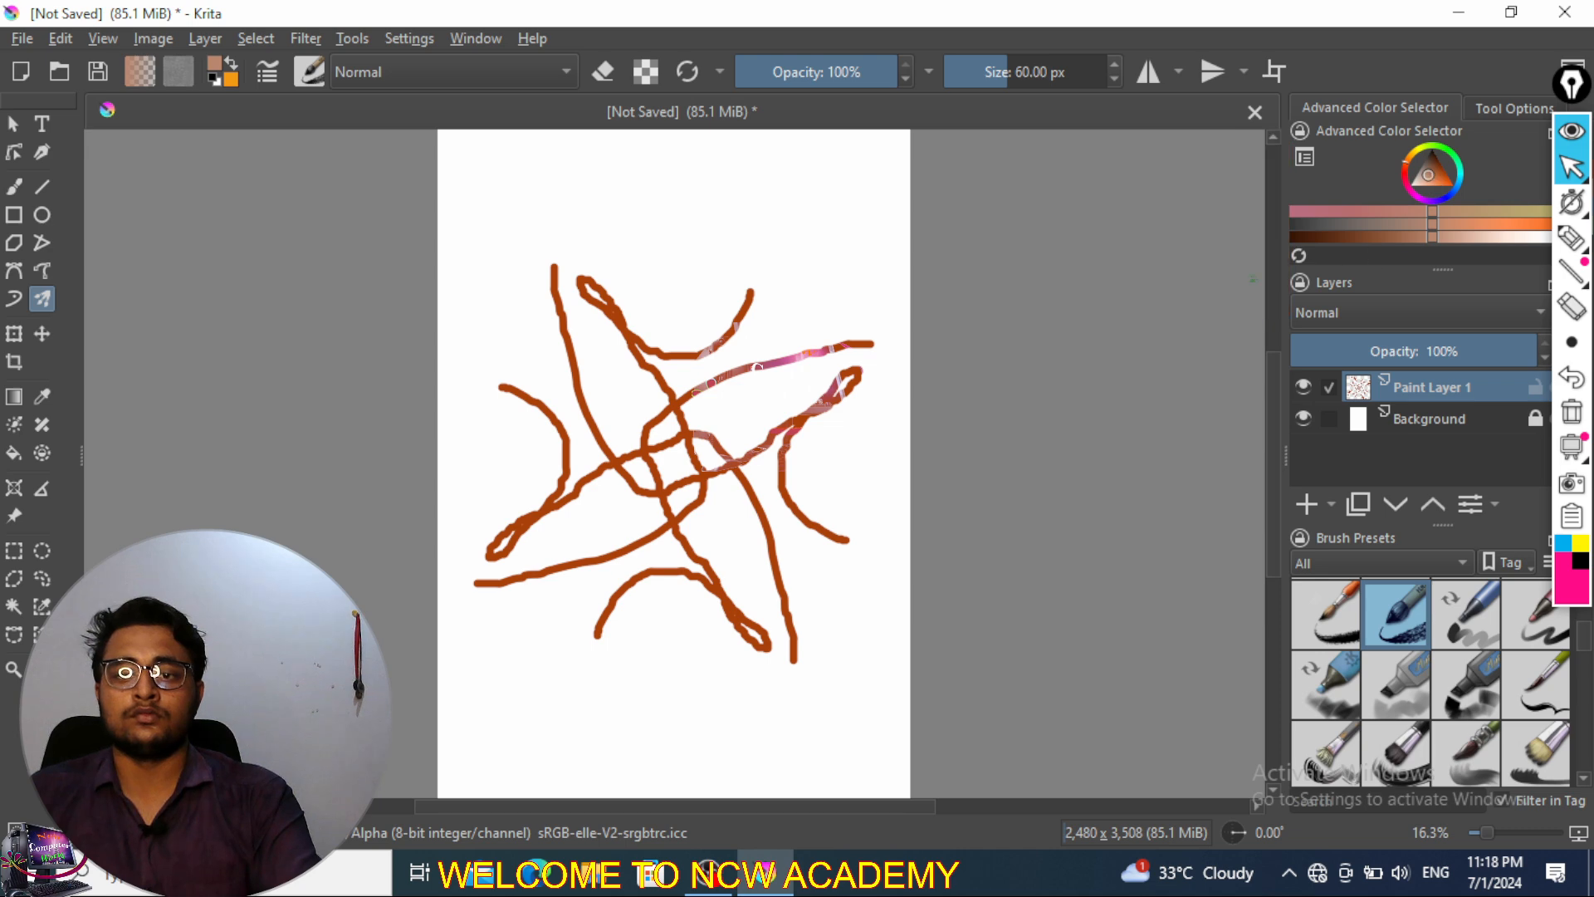
pyautogui.hotkey('ctrl', 'z')
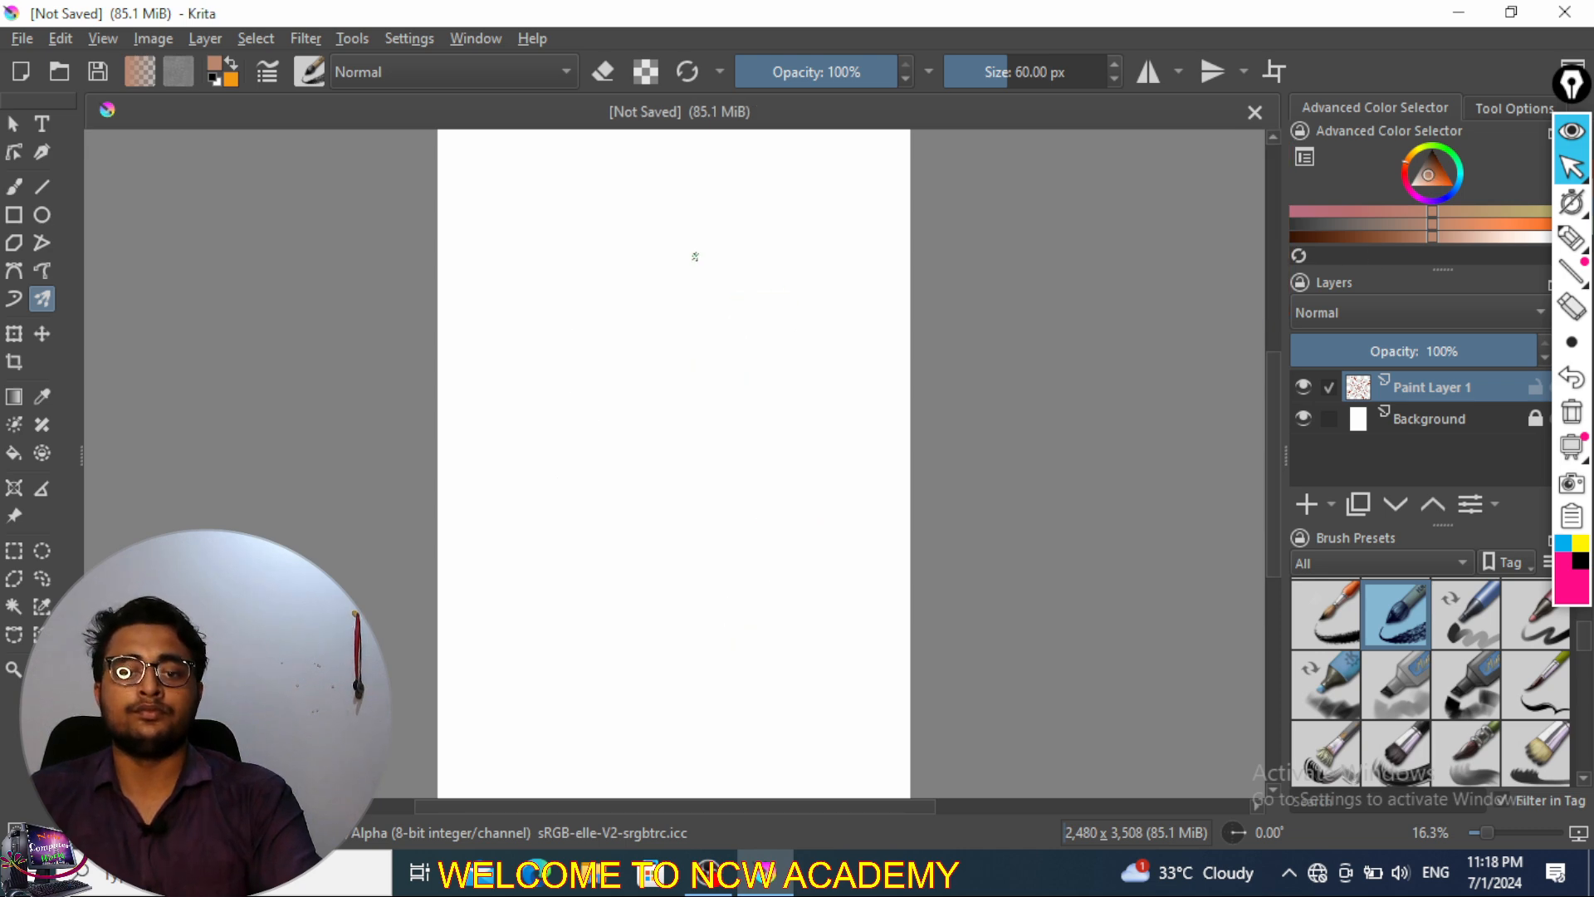
pyautogui.moveTo(592, 283)
pyautogui.mouseDown()
pyautogui.moveTo(686, 424)
pyautogui.moveTo(789, 480)
pyautogui.moveTo(825, 442)
pyautogui.moveTo(837, 282)
pyautogui.moveTo(820, 264)
pyautogui.moveTo(785, 293)
pyautogui.mouseUp()
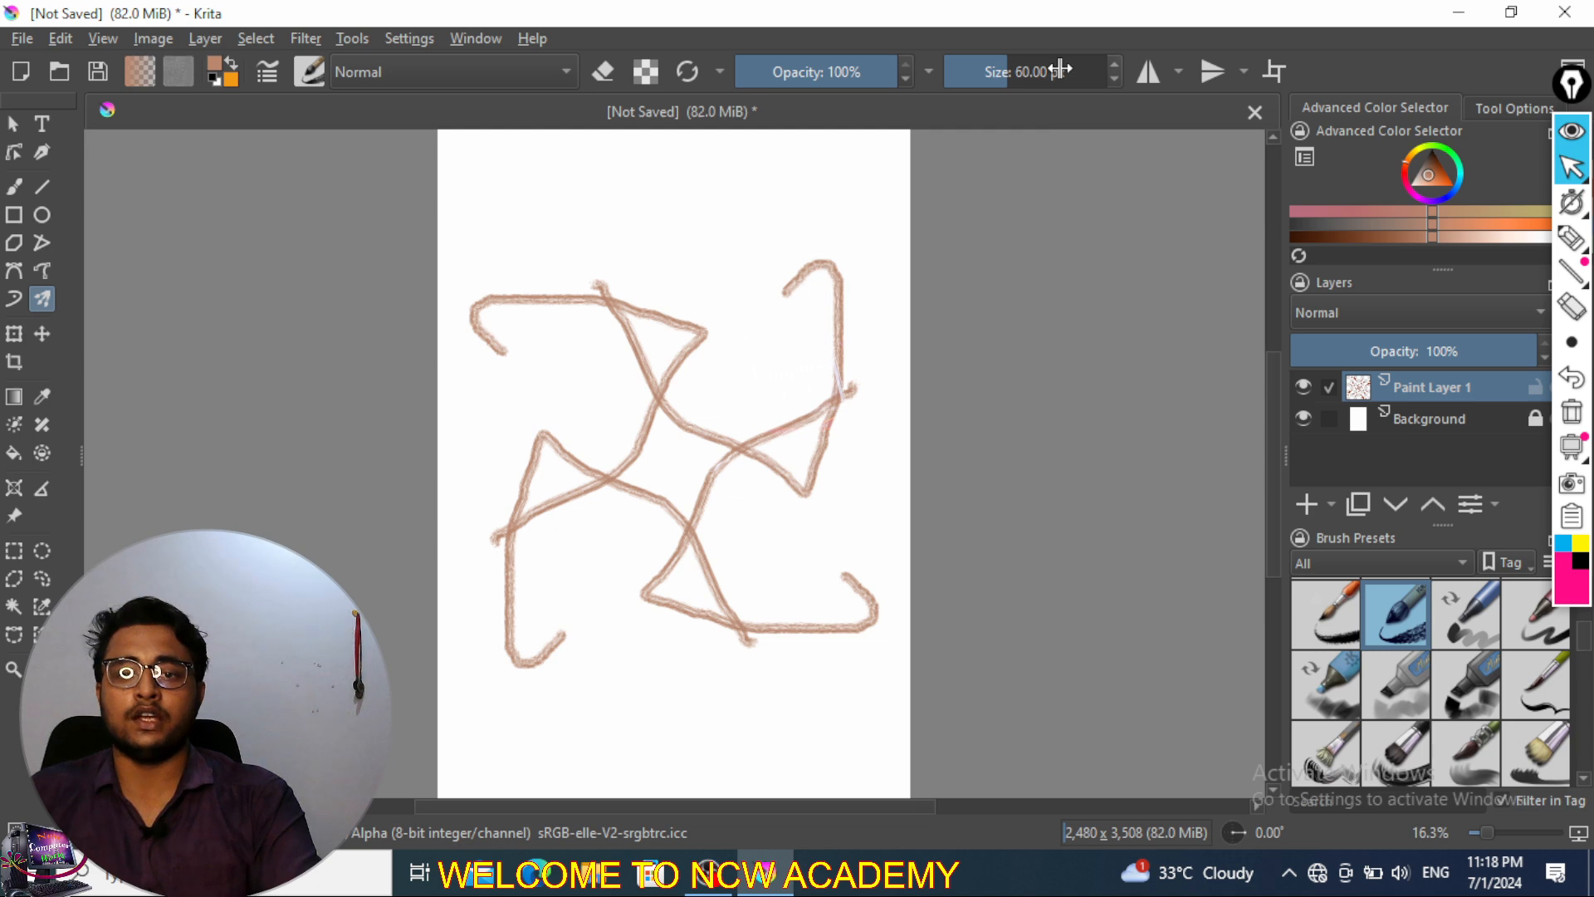
# - Set the brush size to 299.51 px and paint a thick cross and curved arms over the thin Multibrush pattern
pyautogui.moveTo(1044, 68); pyautogui.dragTo(1053, 72)
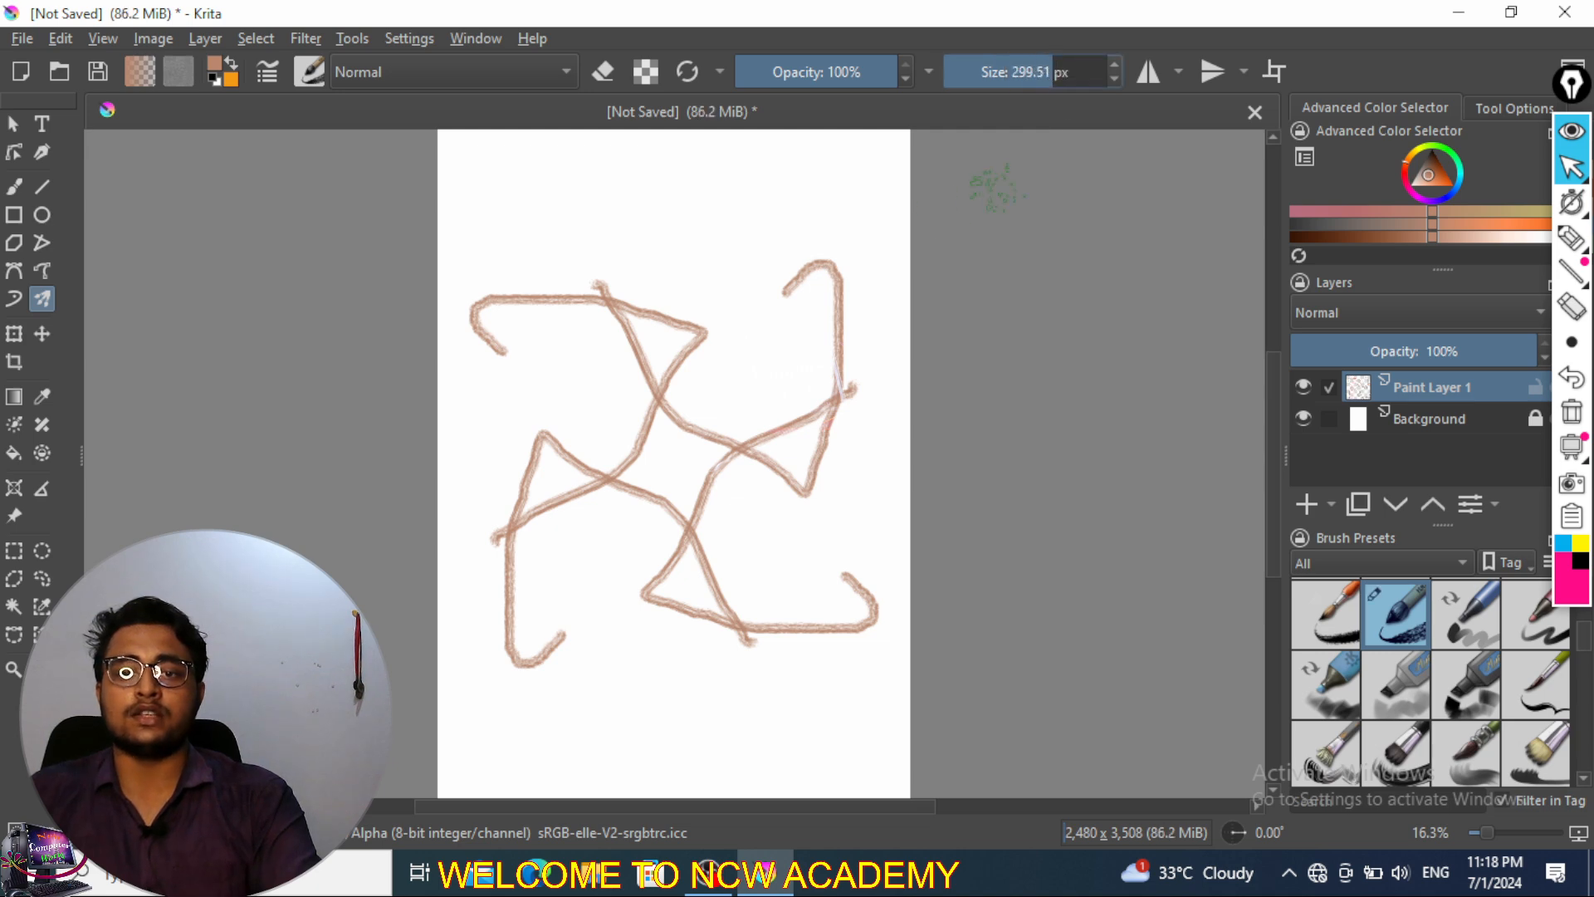
pyautogui.moveTo(701, 259)
pyautogui.mouseDown()
pyautogui.moveTo(669, 495)
pyautogui.moveTo(681, 558)
pyautogui.moveTo(725, 562)
pyautogui.mouseUp()
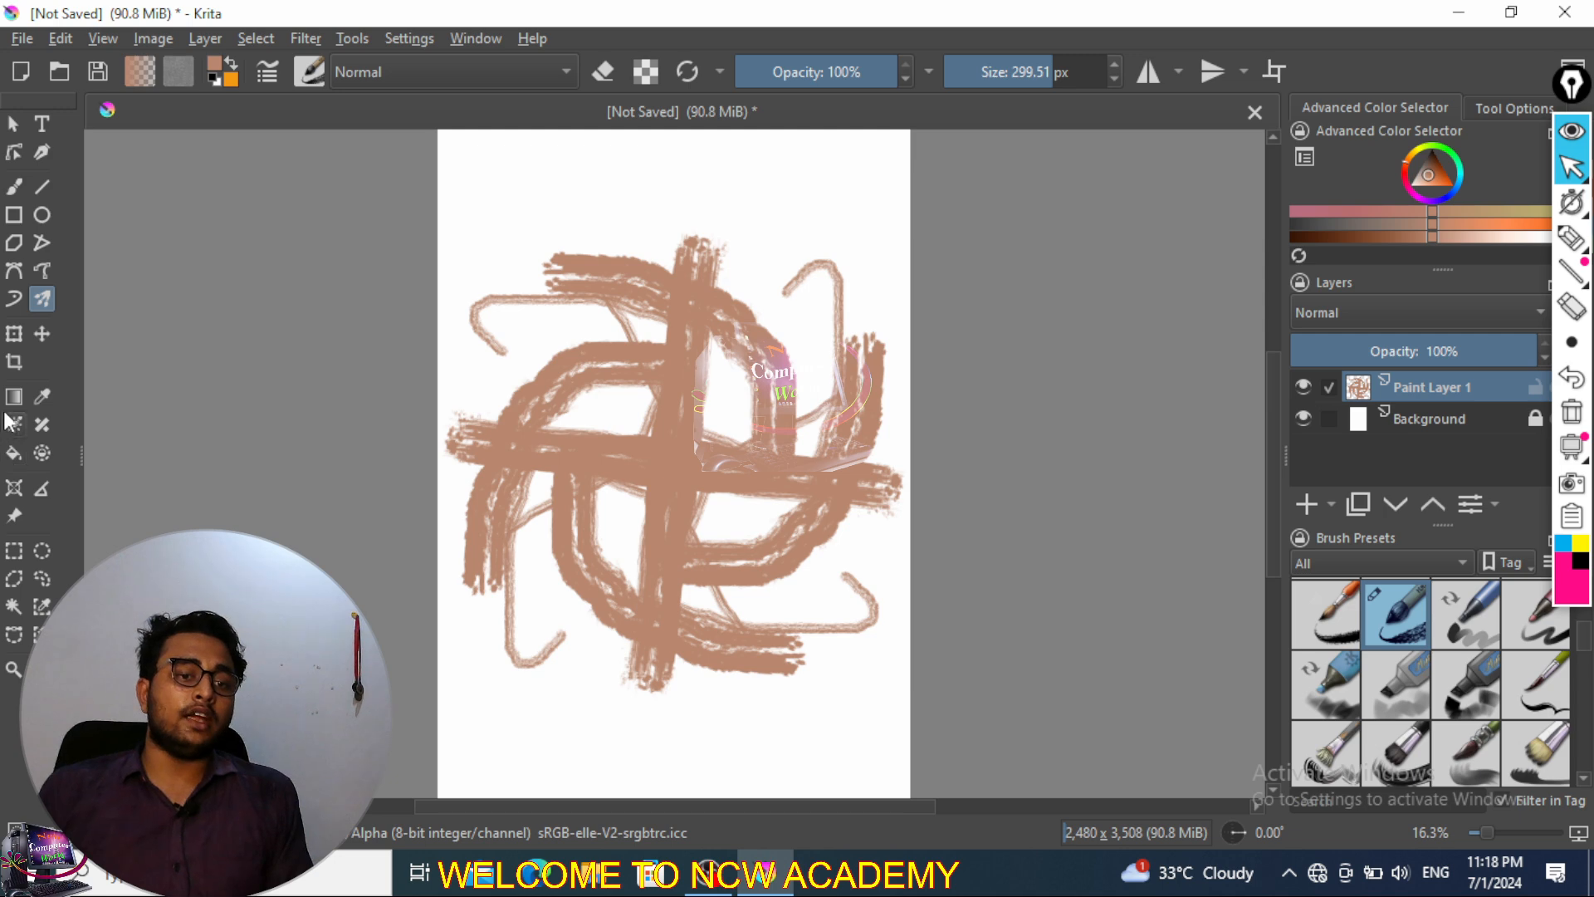
# - Scale the brown pattern down to a little over half the page width with the Transform tool and move it near the page's centre
pyautogui.click(13, 340)
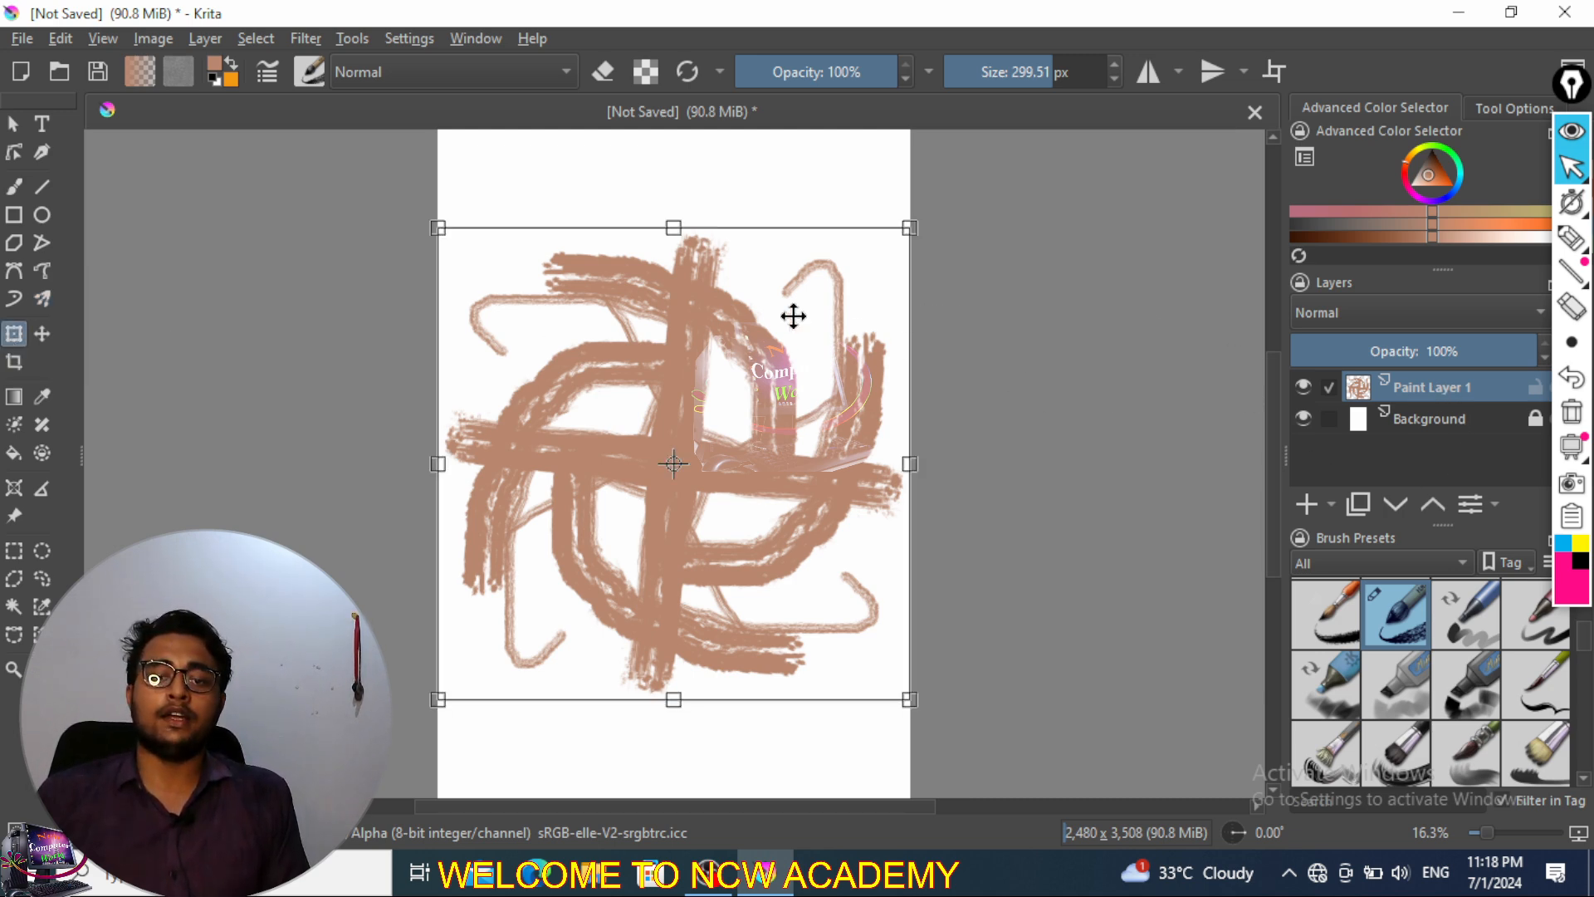
pyautogui.moveTo(709, 321)
pyautogui.mouseDown()
pyautogui.moveTo(698, 412)
pyautogui.moveTo(687, 369)
pyautogui.moveTo(694, 431)
pyautogui.moveTo(651, 435)
pyautogui.moveTo(665, 317)
pyautogui.moveTo(688, 323)
pyautogui.moveTo(686, 366)
pyautogui.moveTo(705, 331)
pyautogui.moveTo(665, 320)
pyautogui.mouseUp()
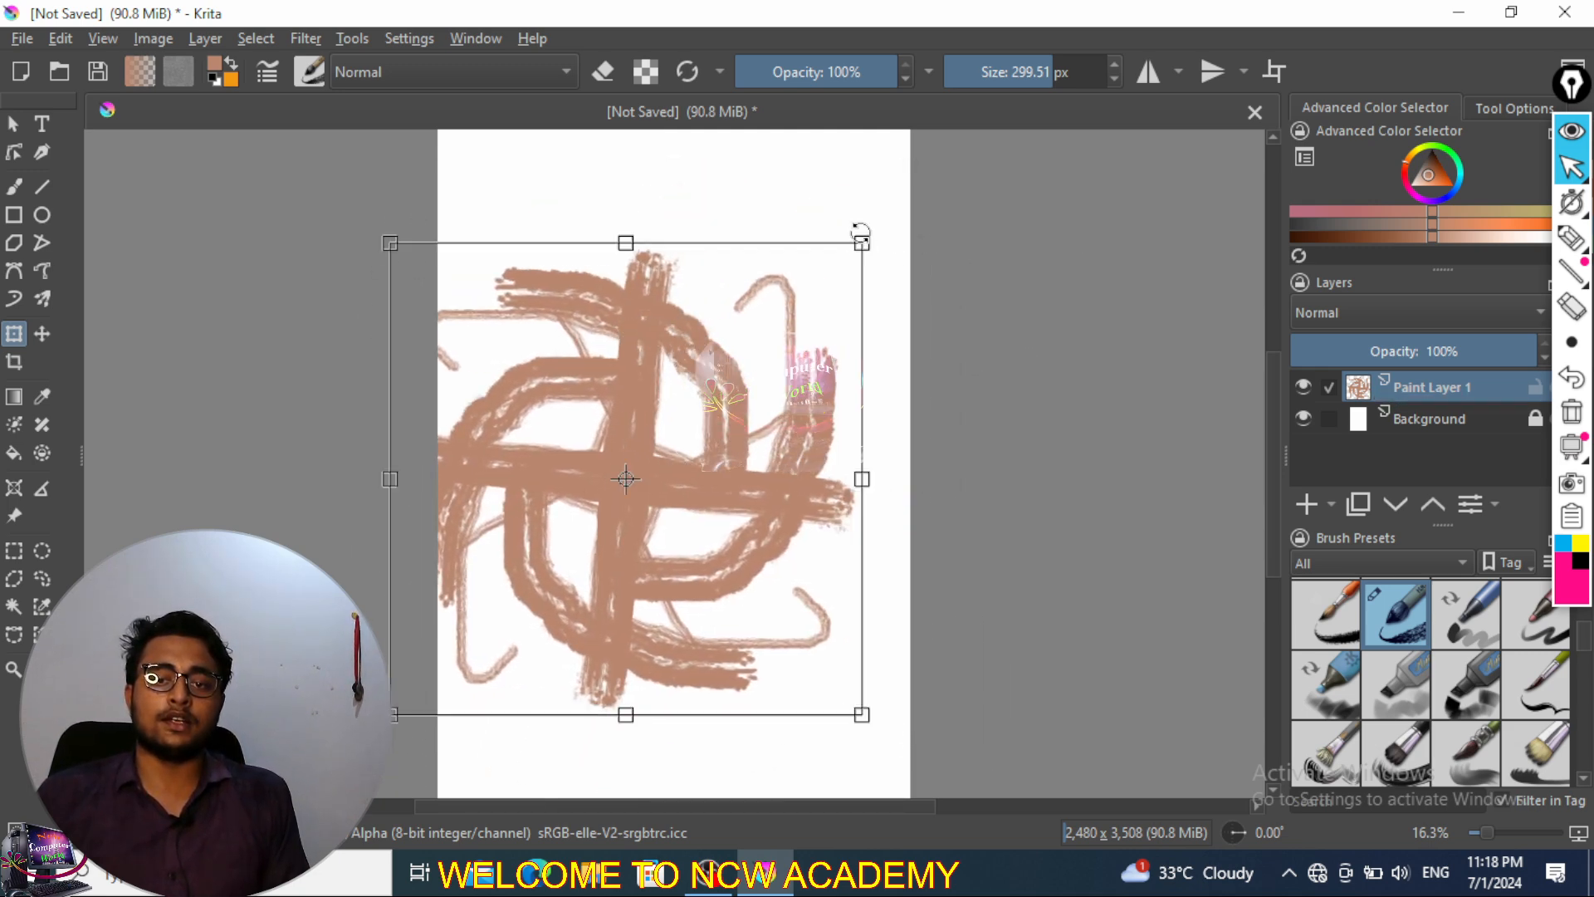
pyautogui.moveTo(858, 246)
pyautogui.mouseDown()
pyautogui.moveTo(822, 324)
pyautogui.moveTo(640, 410)
pyautogui.mouseUp()
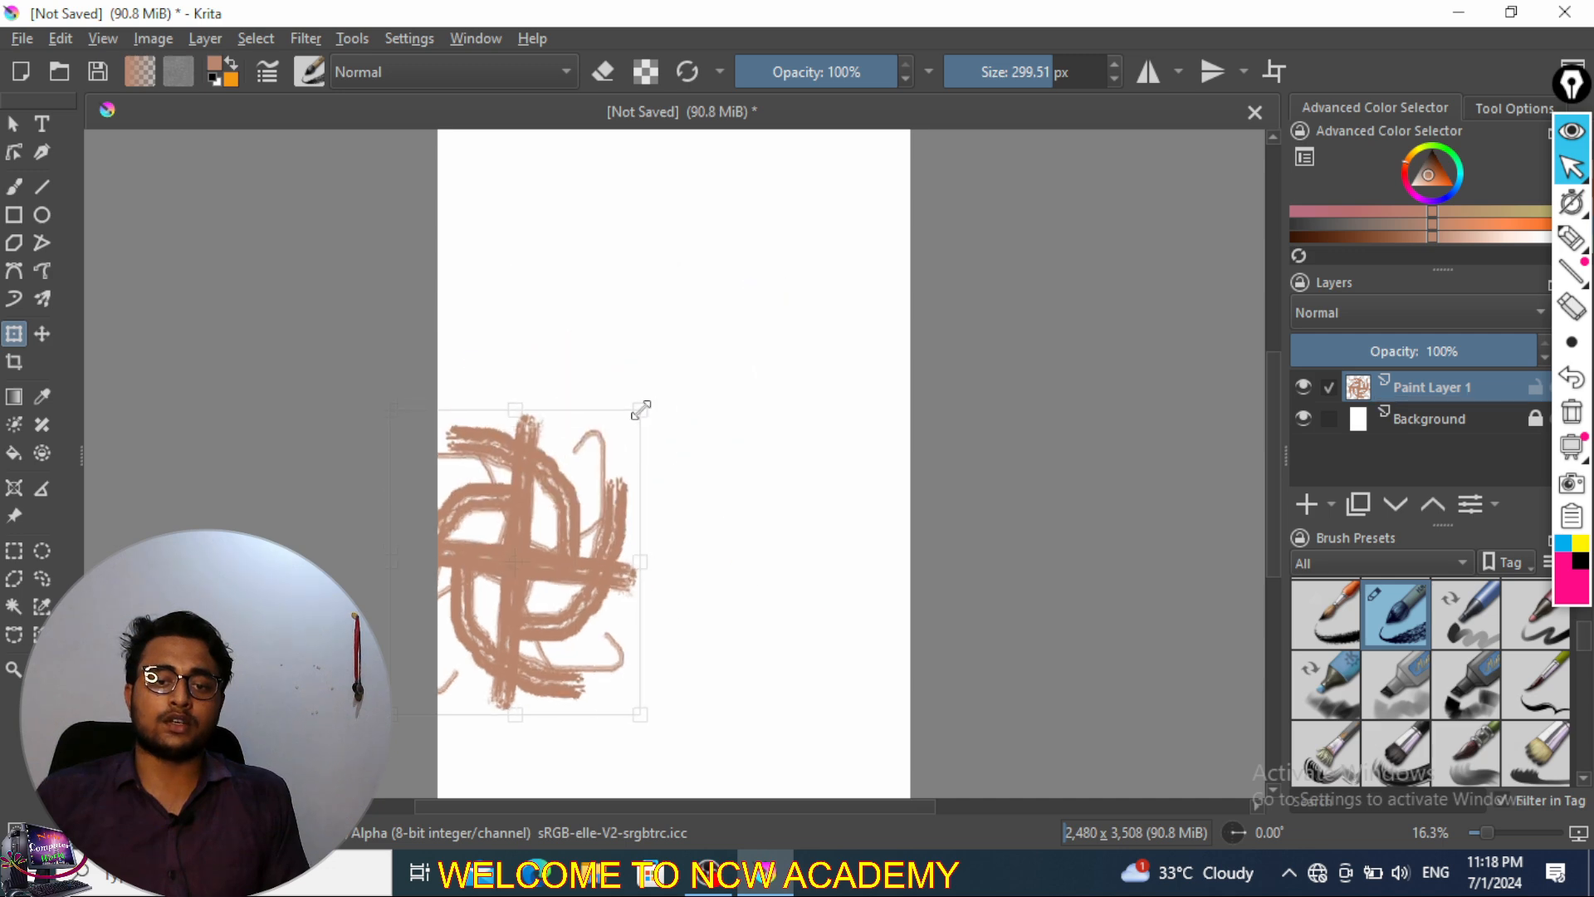
pyautogui.moveTo(493, 502); pyautogui.dragTo(674, 296)
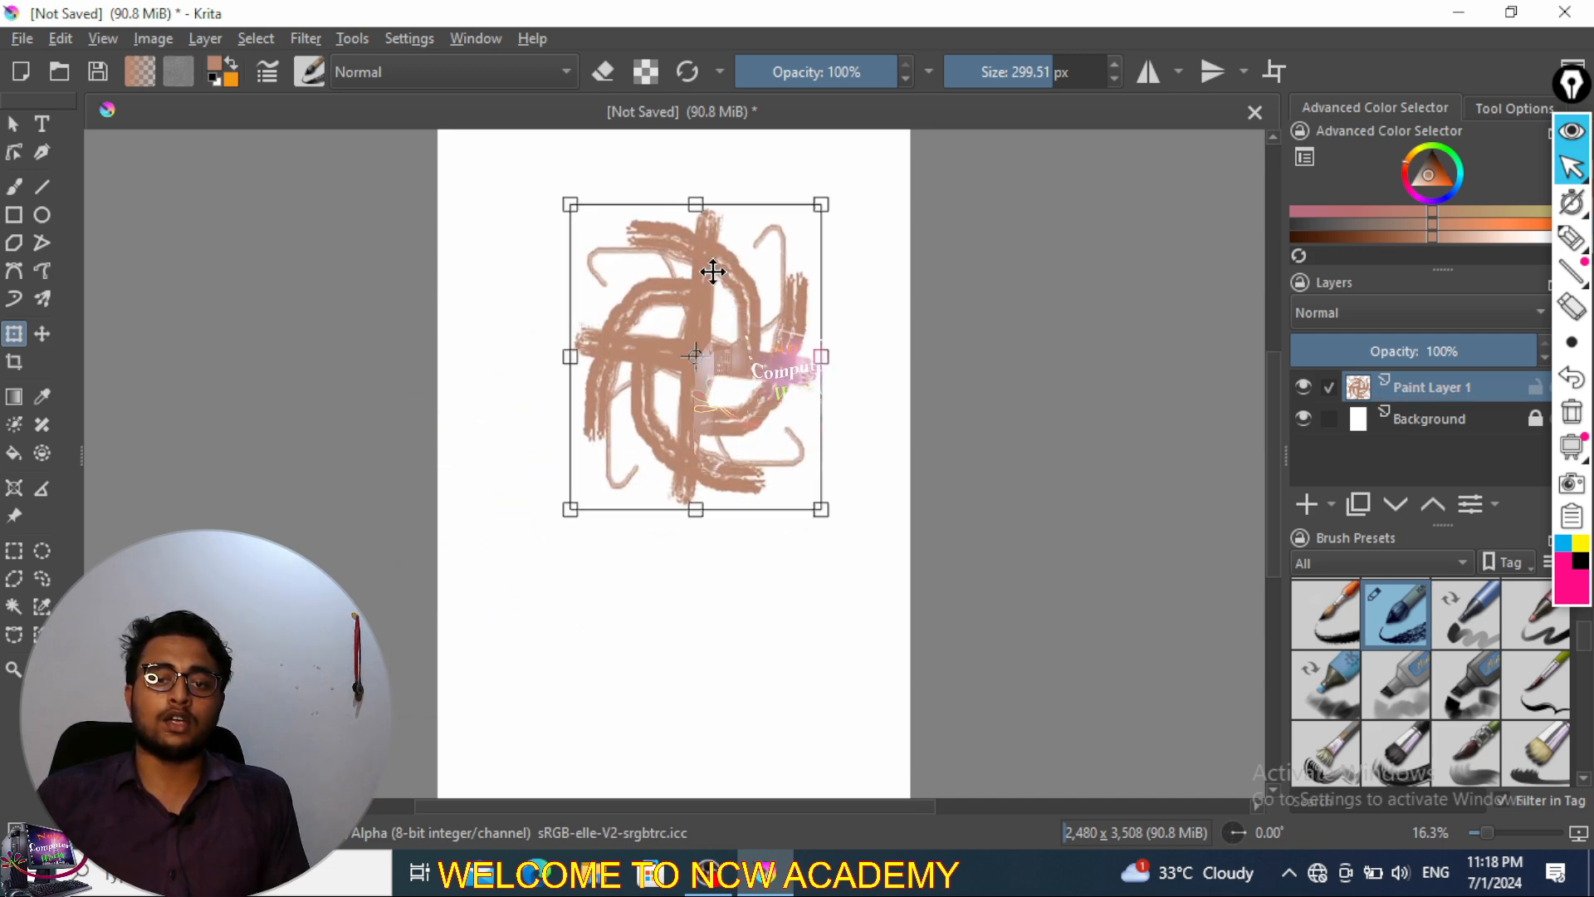
pyautogui.moveTo(822, 206)
pyautogui.mouseDown()
pyautogui.moveTo(729, 327)
pyautogui.moveTo(775, 298)
pyautogui.moveTo(847, 188)
pyautogui.mouseUp()
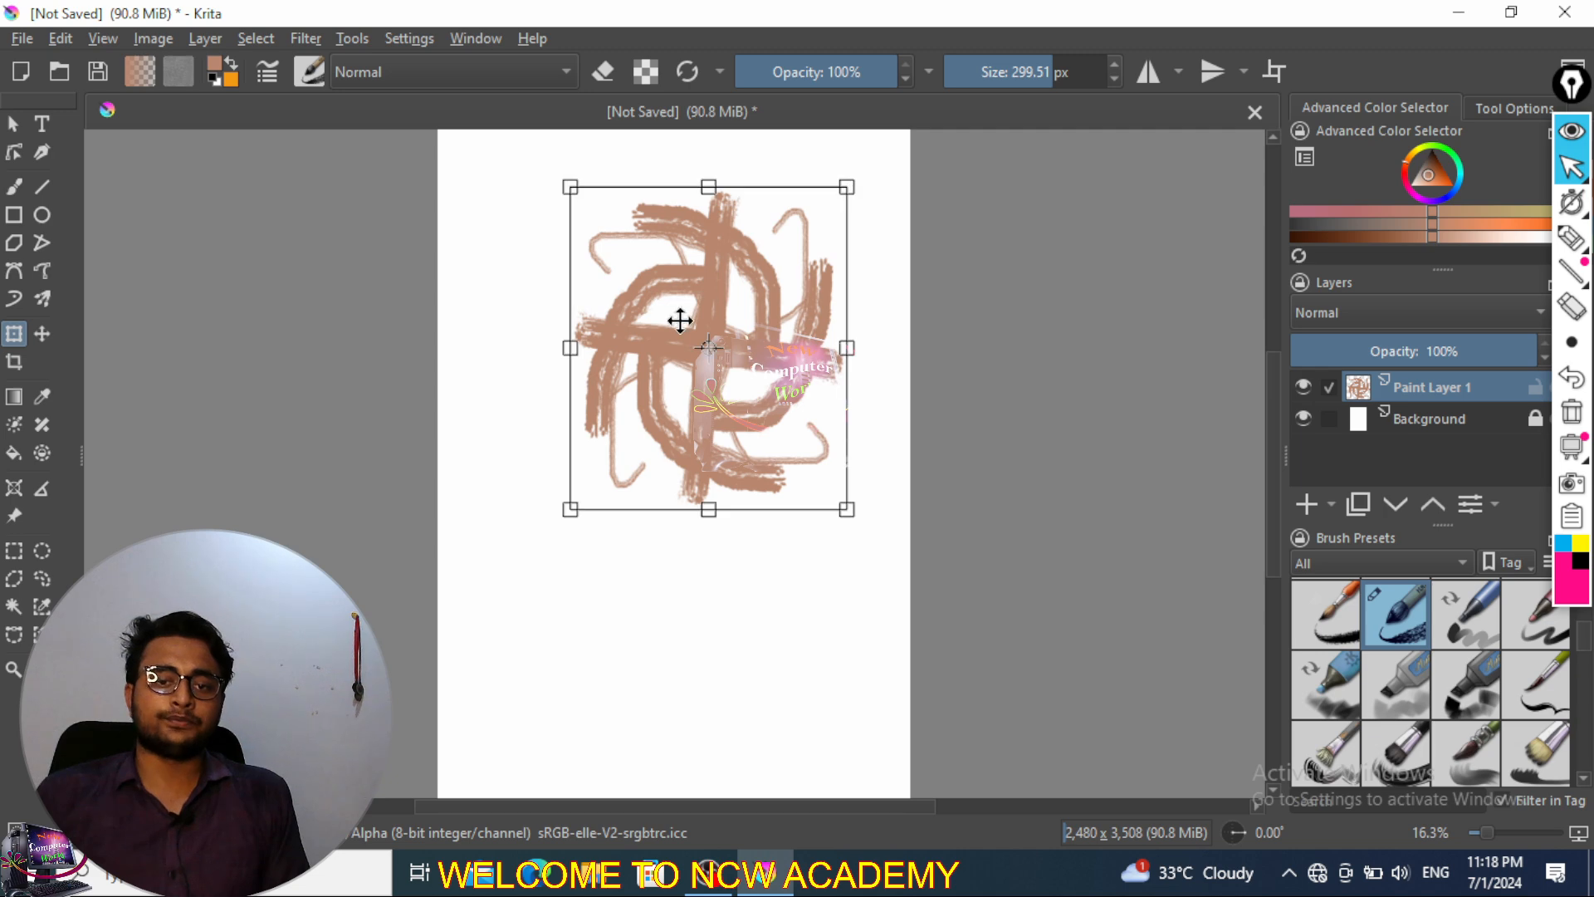
pyautogui.moveTo(676, 316); pyautogui.dragTo(645, 413)
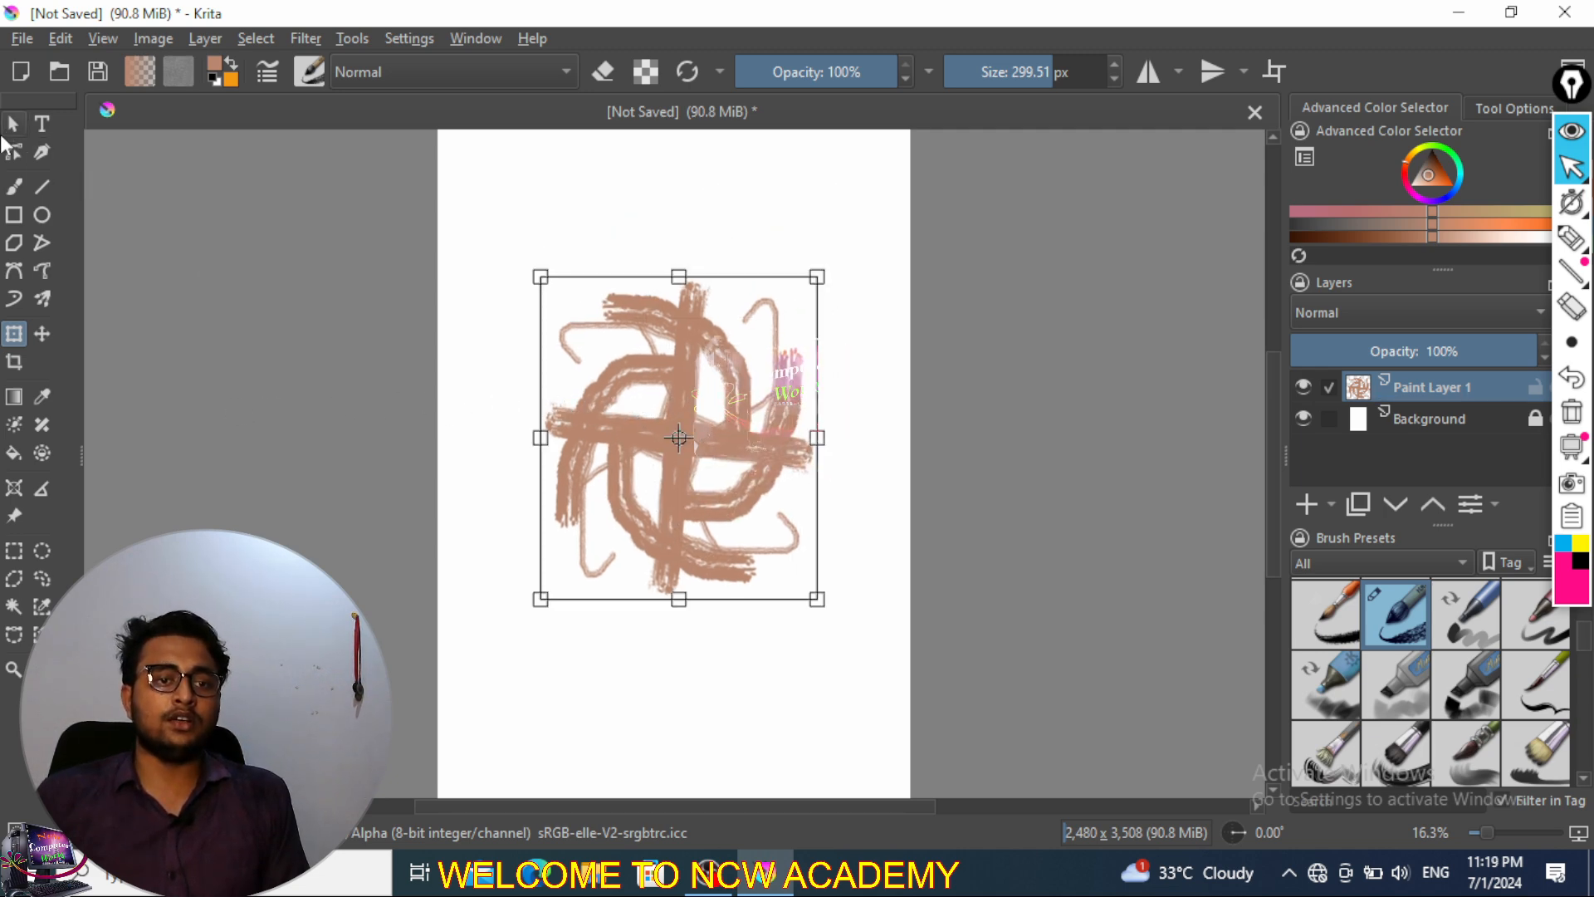
# - Move the scaled brown pattern straight up to the upper part of the page and add a new paint layer above it
pyautogui.click(10, 126)
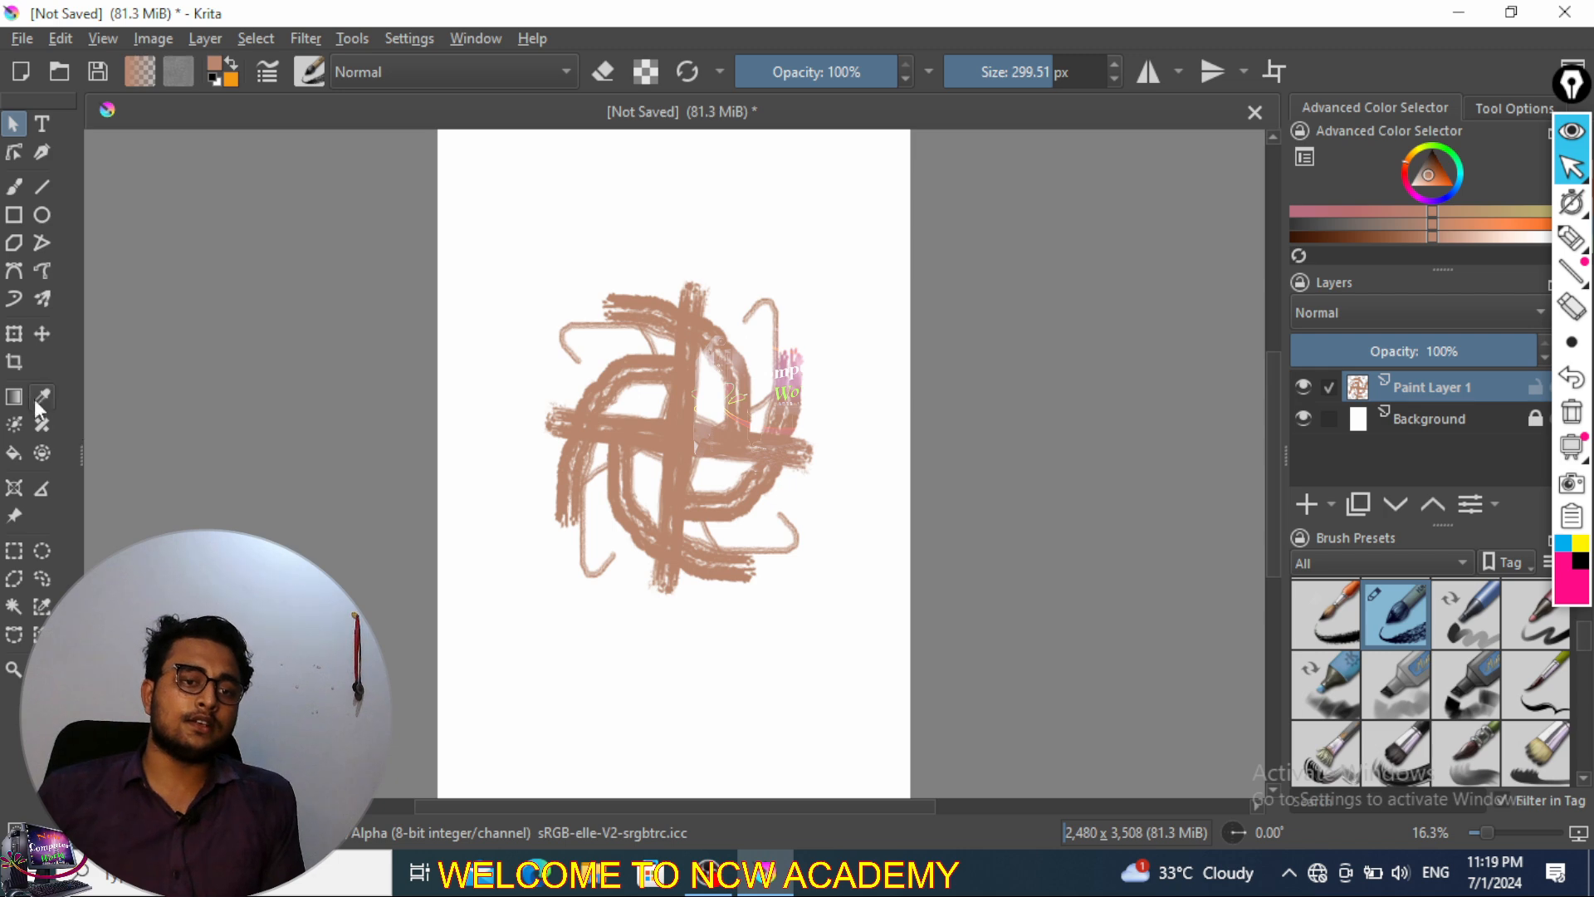
pyautogui.click(43, 335)
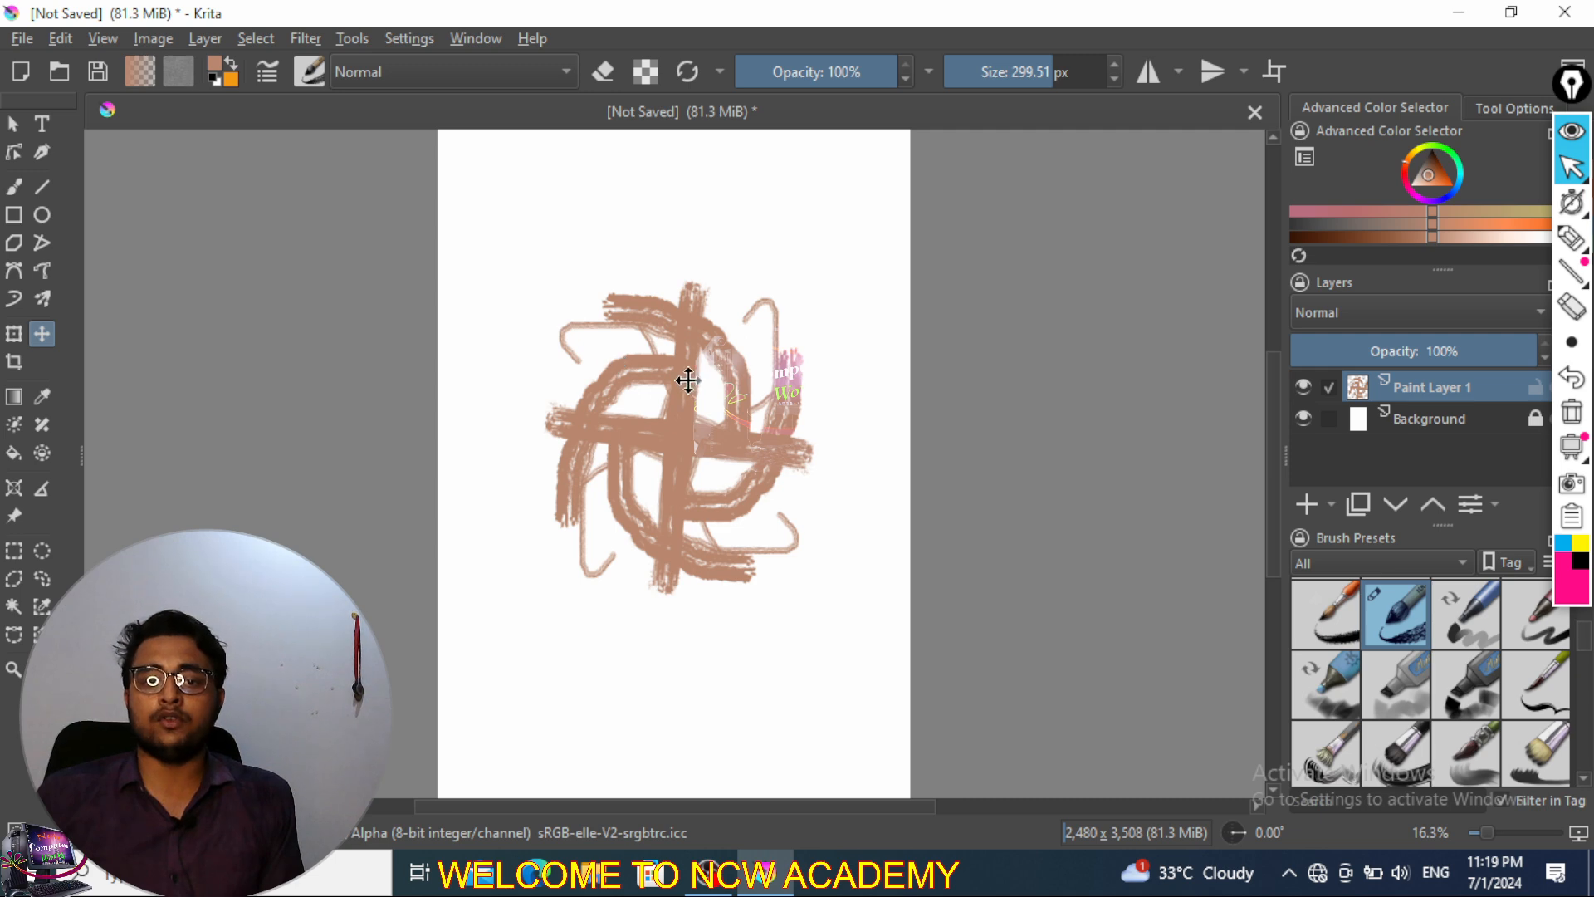
pyautogui.moveTo(686, 373)
pyautogui.mouseDown()
pyautogui.moveTo(765, 551)
pyautogui.moveTo(708, 417)
pyautogui.moveTo(669, 445)
pyautogui.moveTo(640, 299)
pyautogui.moveTo(682, 266)
pyautogui.mouseUp()
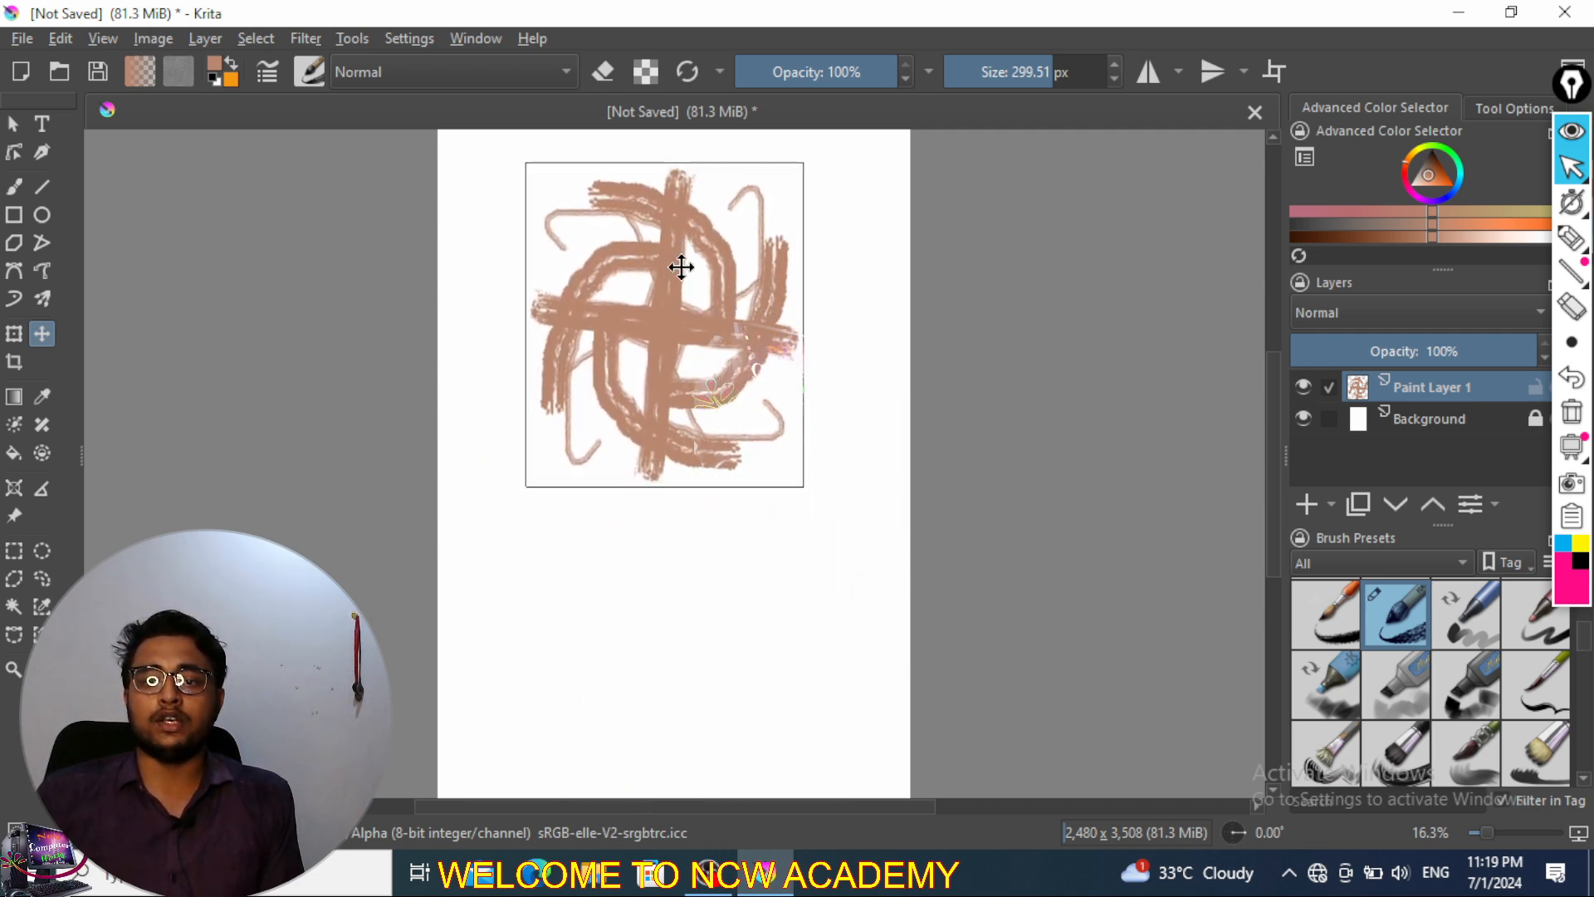
pyautogui.click(1307, 505)
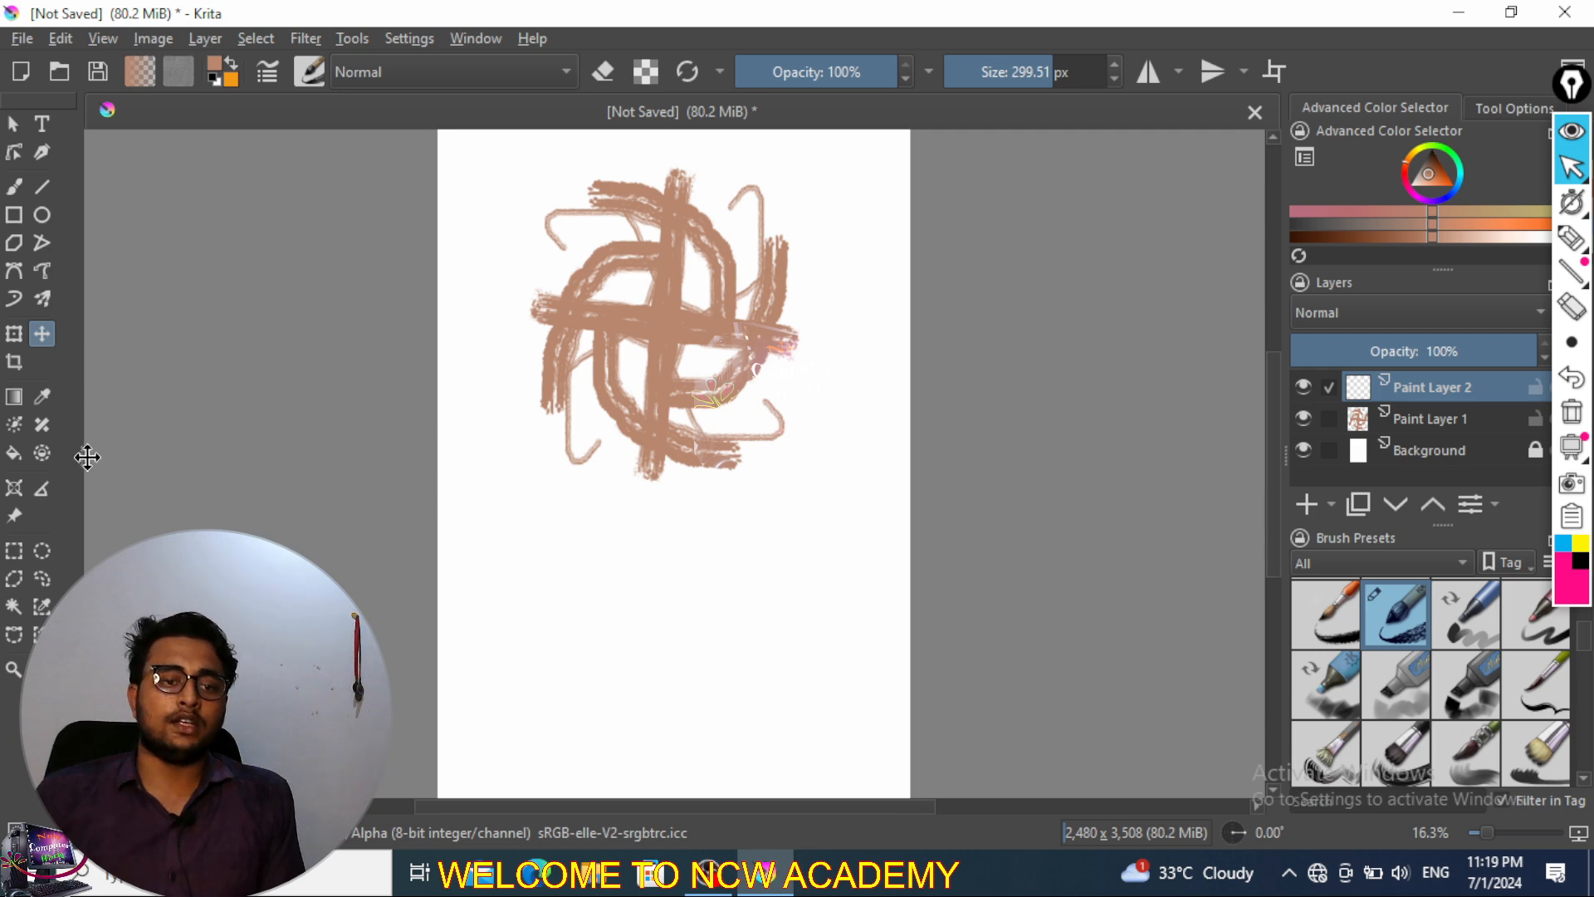
# - Try a rectangle outline below the pattern with the 299.51 px textured brush, and undo it
pyautogui.click(11, 215)
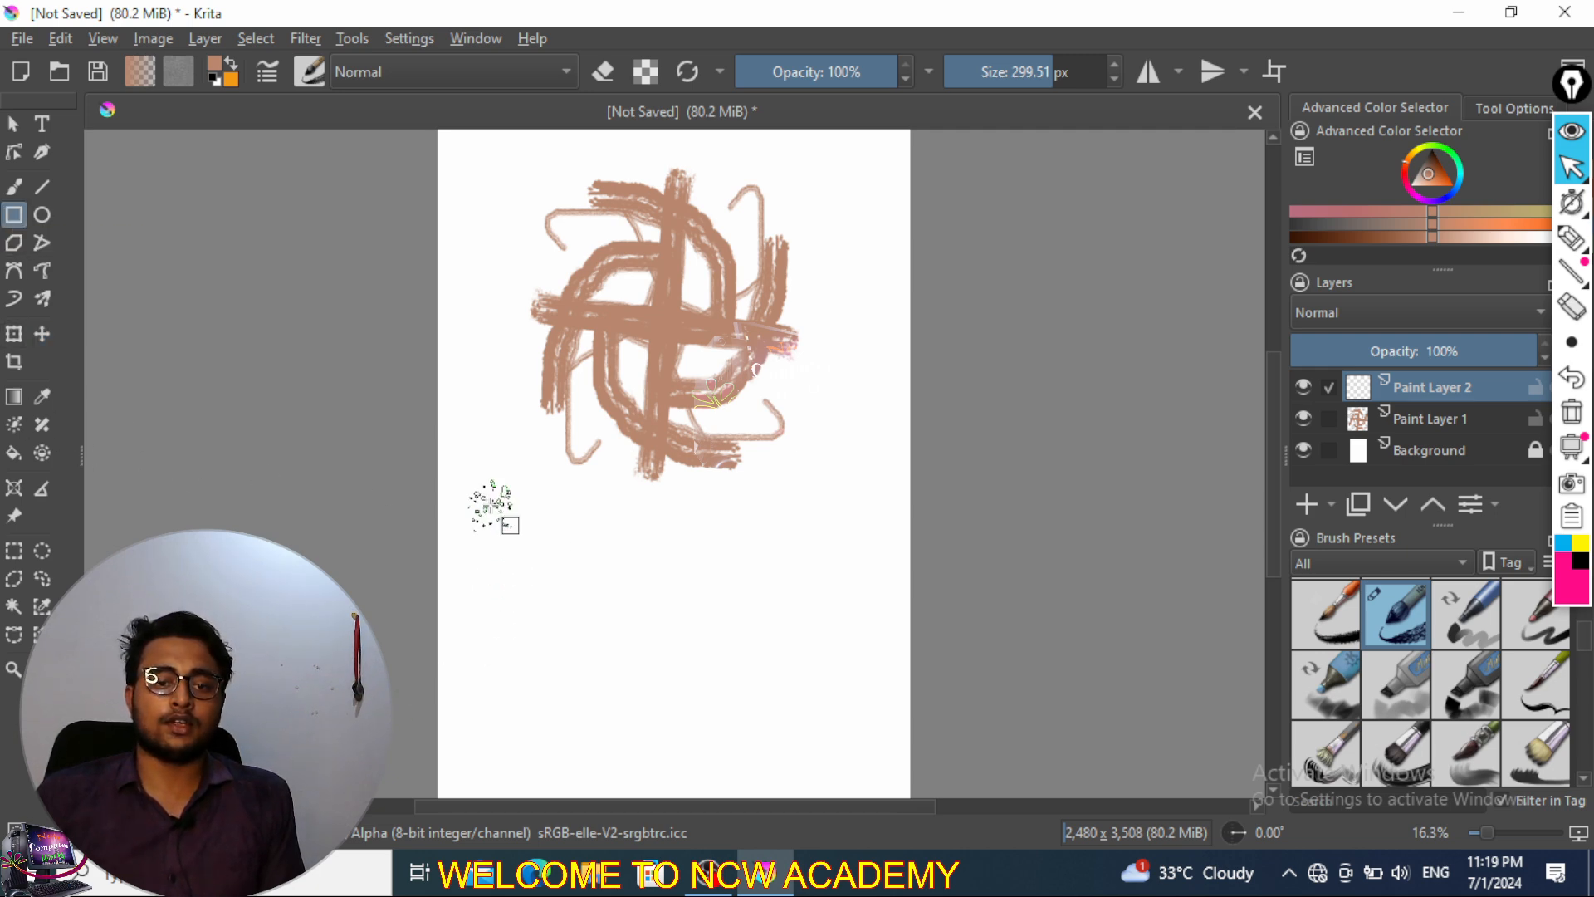
pyautogui.moveTo(490, 504)
pyautogui.mouseDown()
pyautogui.moveTo(600, 588)
pyautogui.moveTo(800, 690)
pyautogui.moveTo(873, 707)
pyautogui.mouseUp()
pyautogui.moveTo(534, 532)
pyautogui.mouseDown()
pyautogui.moveTo(730, 706)
pyautogui.moveTo(858, 747)
pyautogui.mouseUp()
pyautogui.scroll(3, 1411, 623)
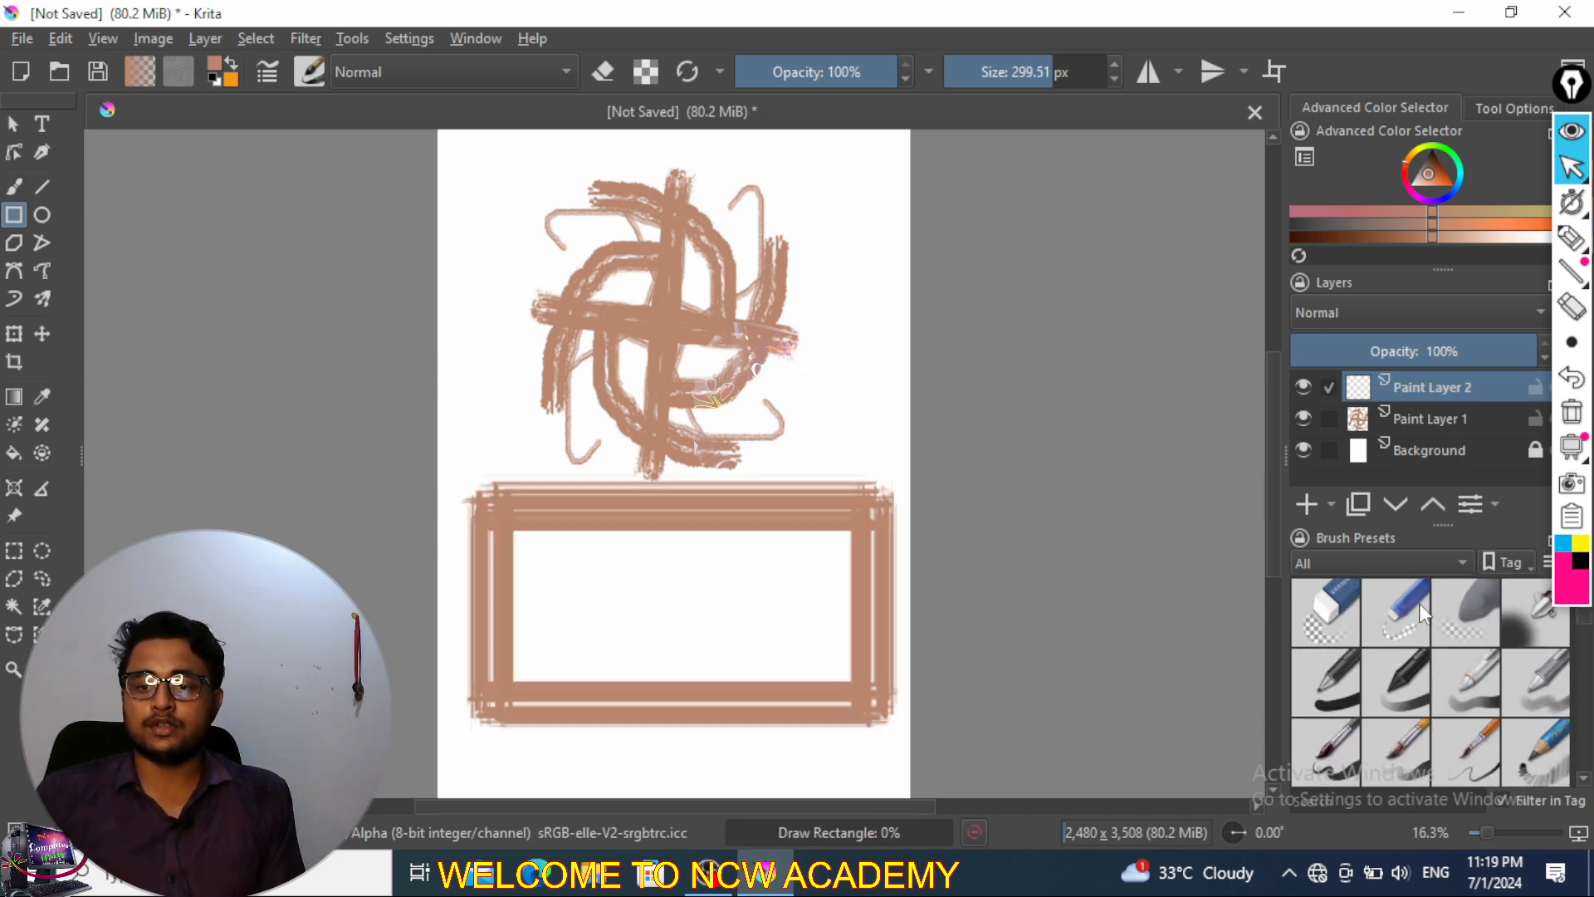
pyautogui.keyDown('ctrl'); pyautogui.click(1123, 606); pyautogui.keyUp('ctrl')
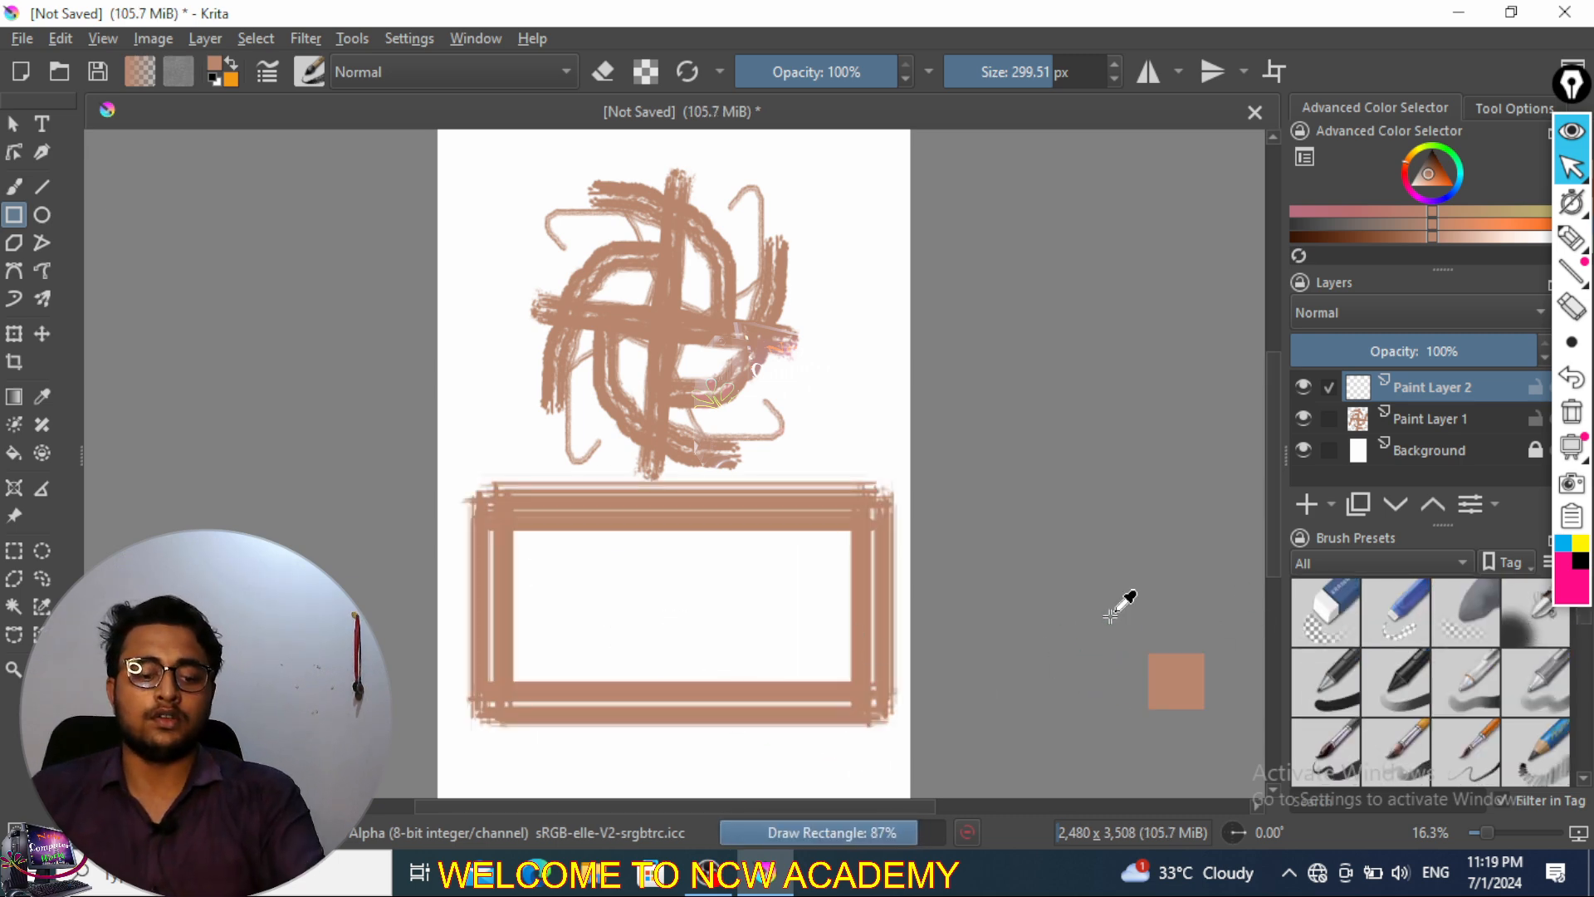
pyautogui.hotkey('ctrl', 'z')
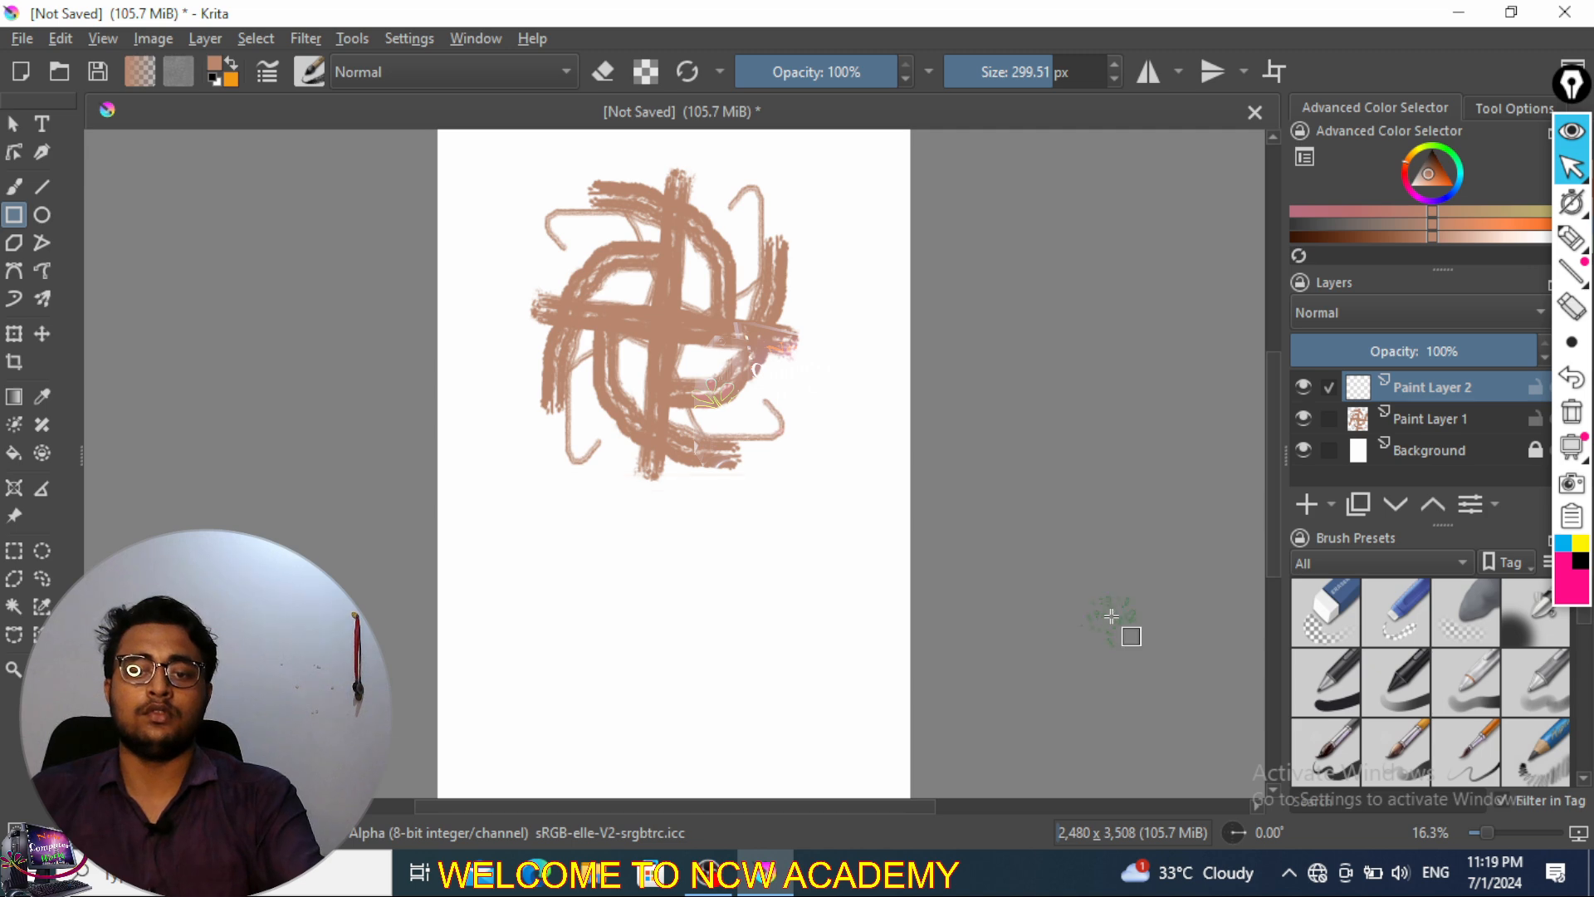
# - Draw a wide rectangle outline below the pattern using the soft airbrush preset at a brush size of 76.48 px
pyautogui.click(1533, 610)
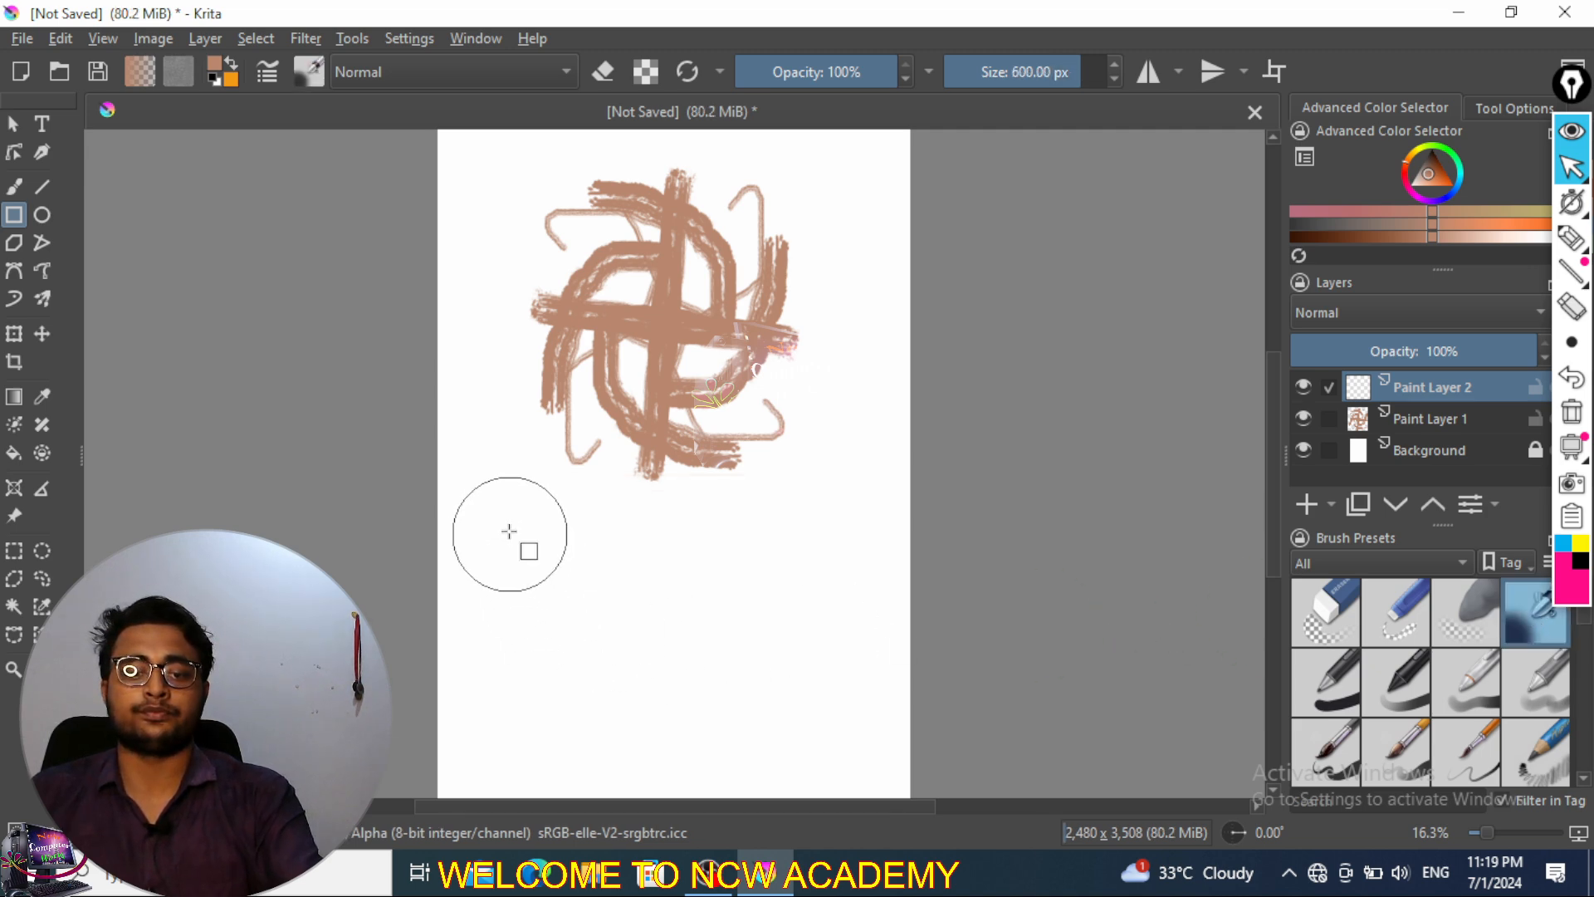
pyautogui.moveTo(504, 524)
pyautogui.mouseDown()
pyautogui.moveTo(708, 680)
pyautogui.moveTo(847, 747)
pyautogui.moveTo(830, 735)
pyautogui.mouseUp()
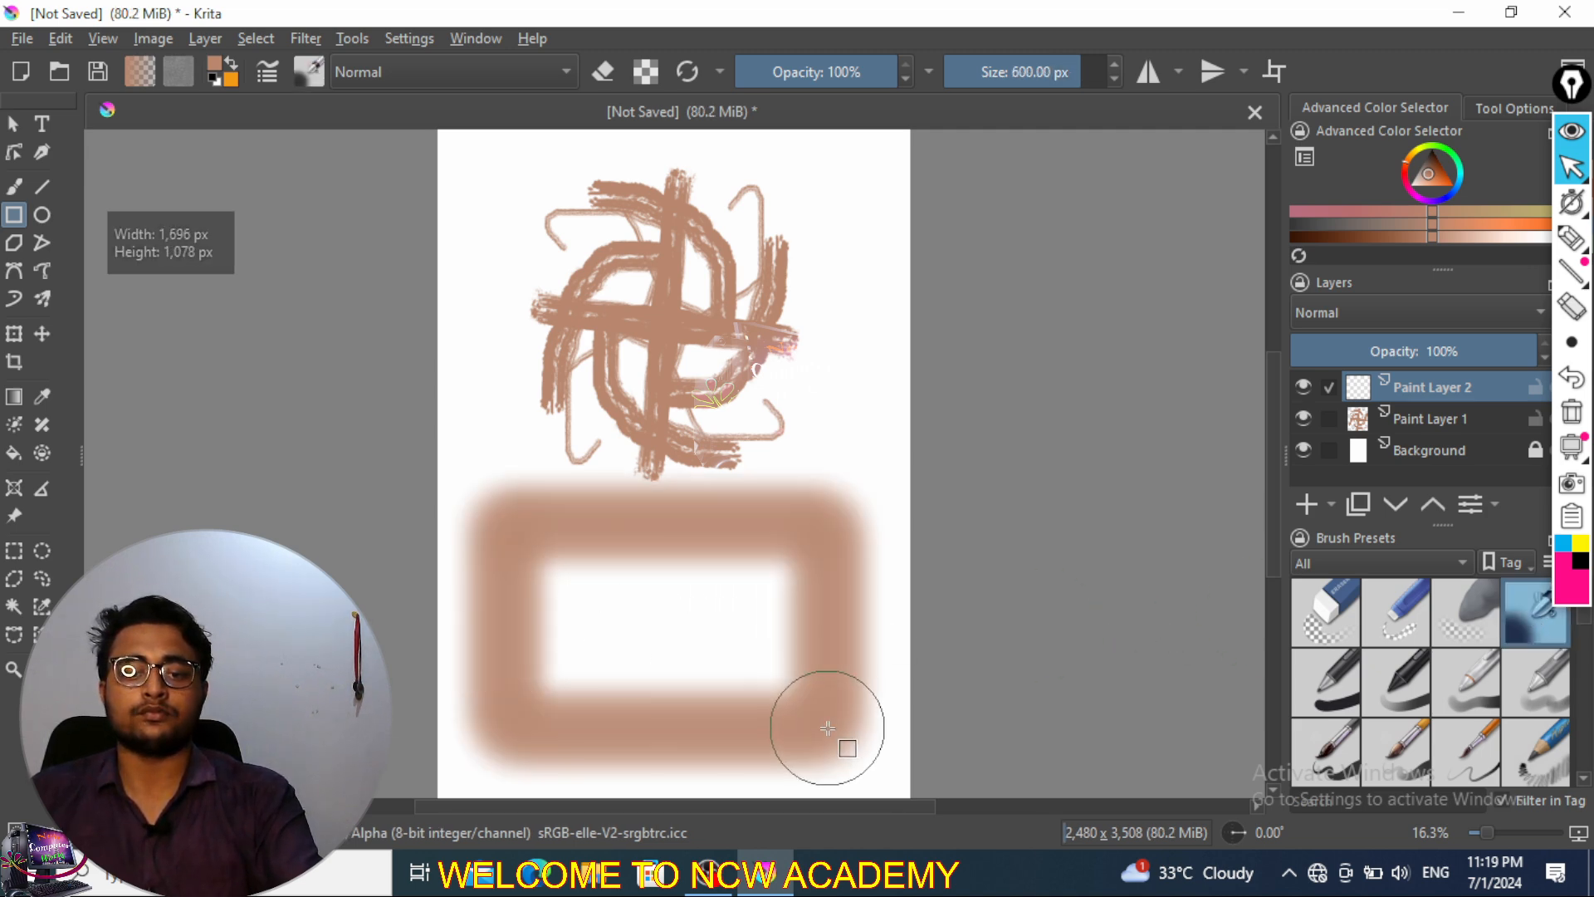
pyautogui.hotkey('ctrl', 'z')
pyautogui.click(1011, 71)
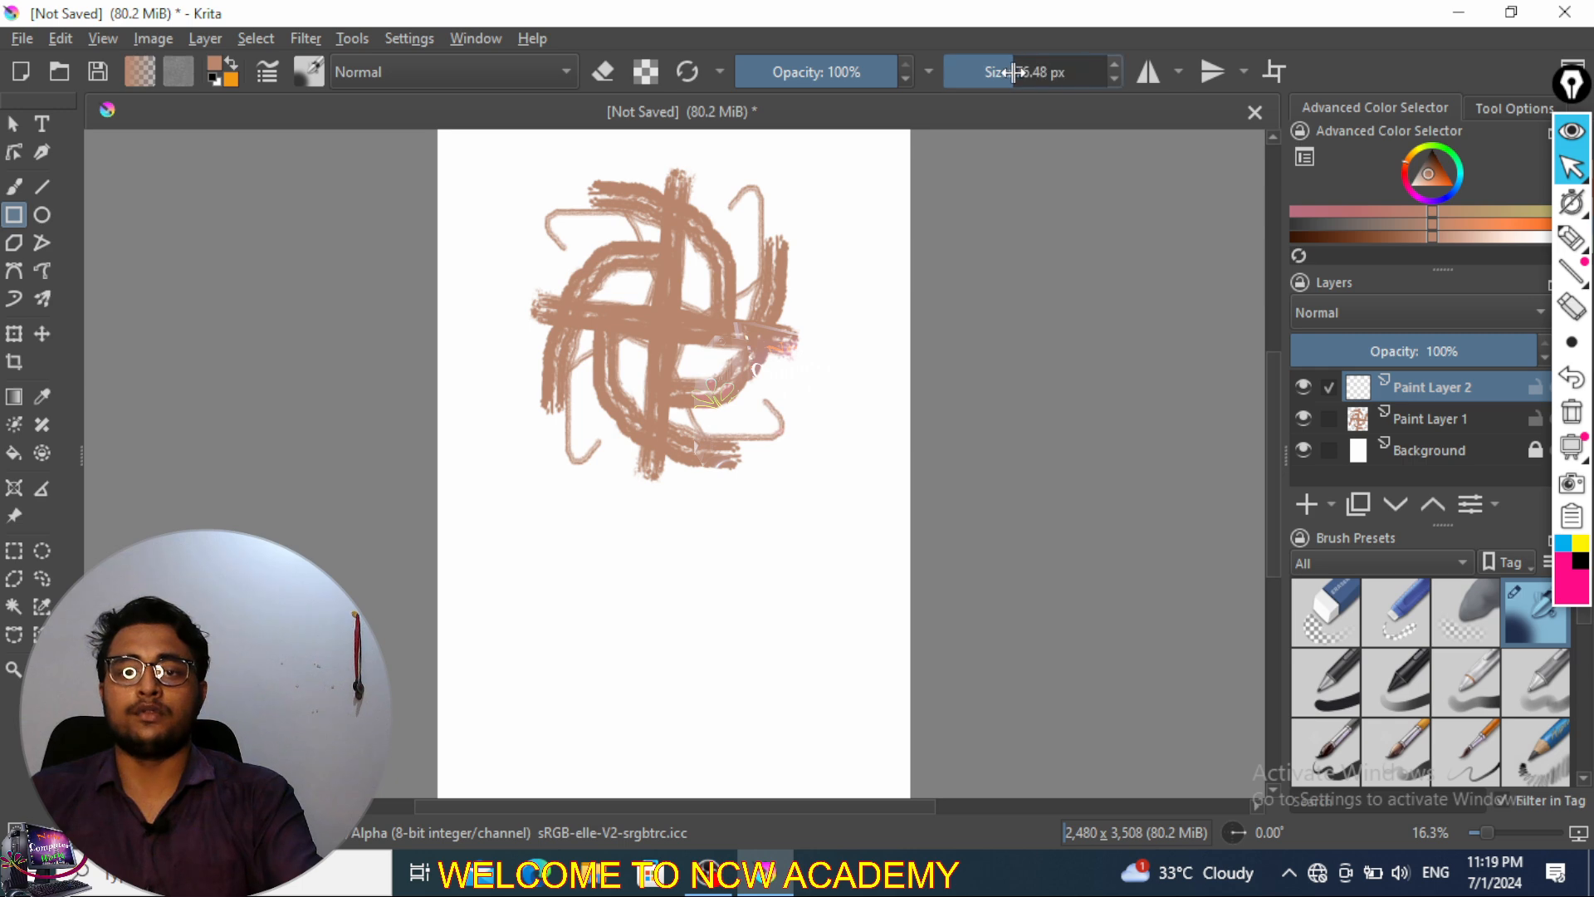
pyautogui.moveTo(490, 517); pyautogui.dragTo(837, 705)
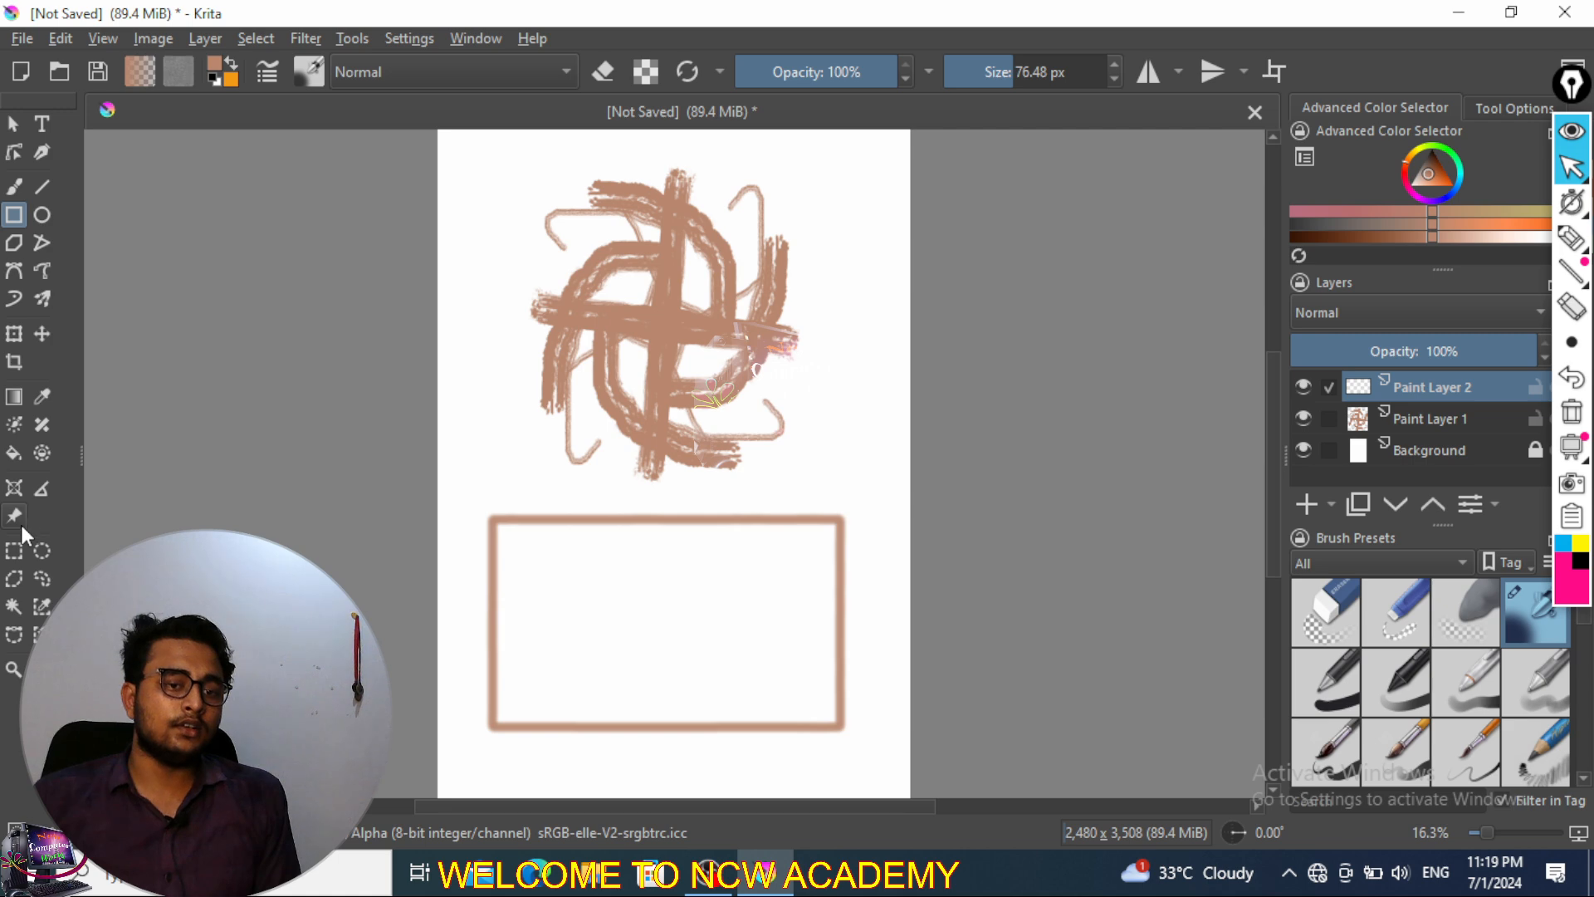
# - Fill the inside of the rectangle with a dark grey-brown colour using the Fill tool
pyautogui.click(12, 456)
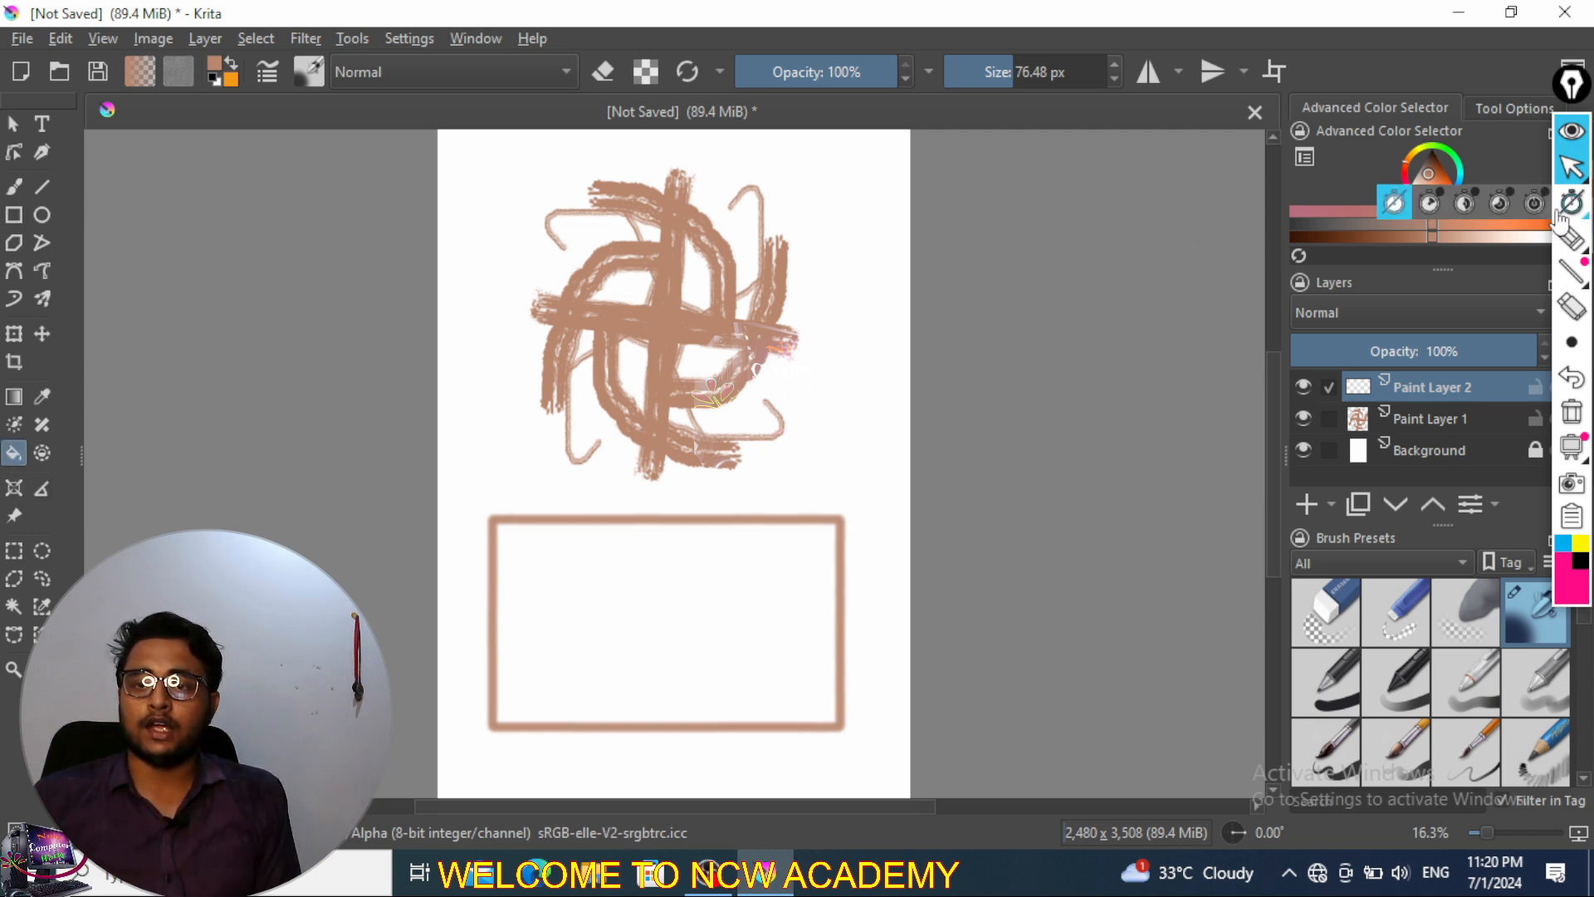
pyautogui.click(1518, 233)
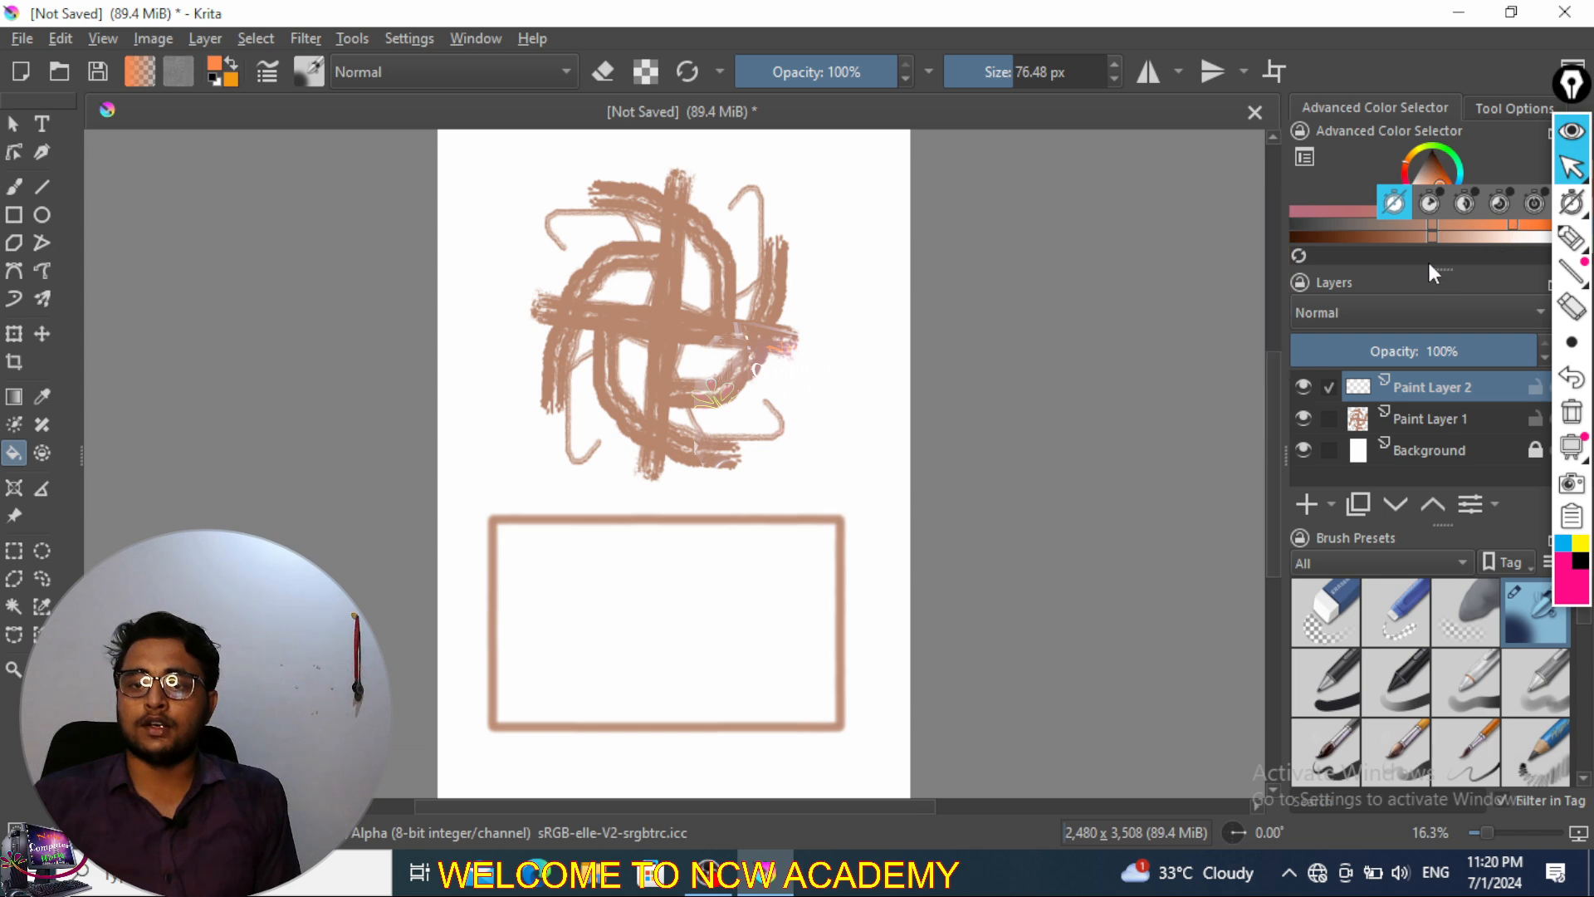
pyautogui.click(1433, 166)
pyautogui.click(685, 615)
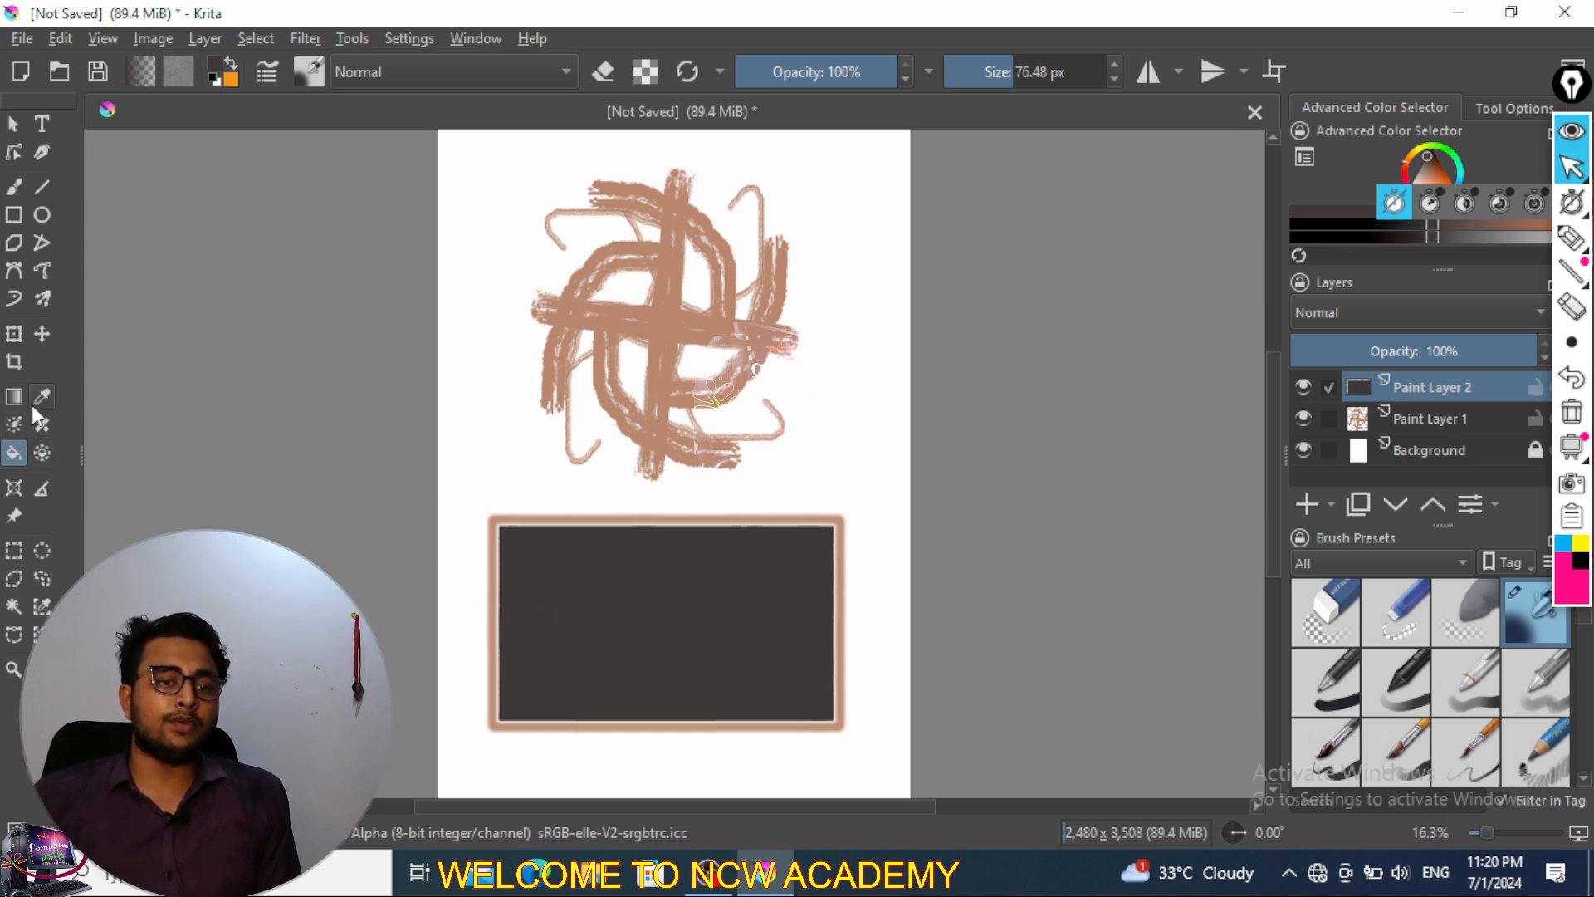
# - Crop the image to a 2093 × 1714 px area around the brown pattern, and undo the crop
pyautogui.click(13, 362)
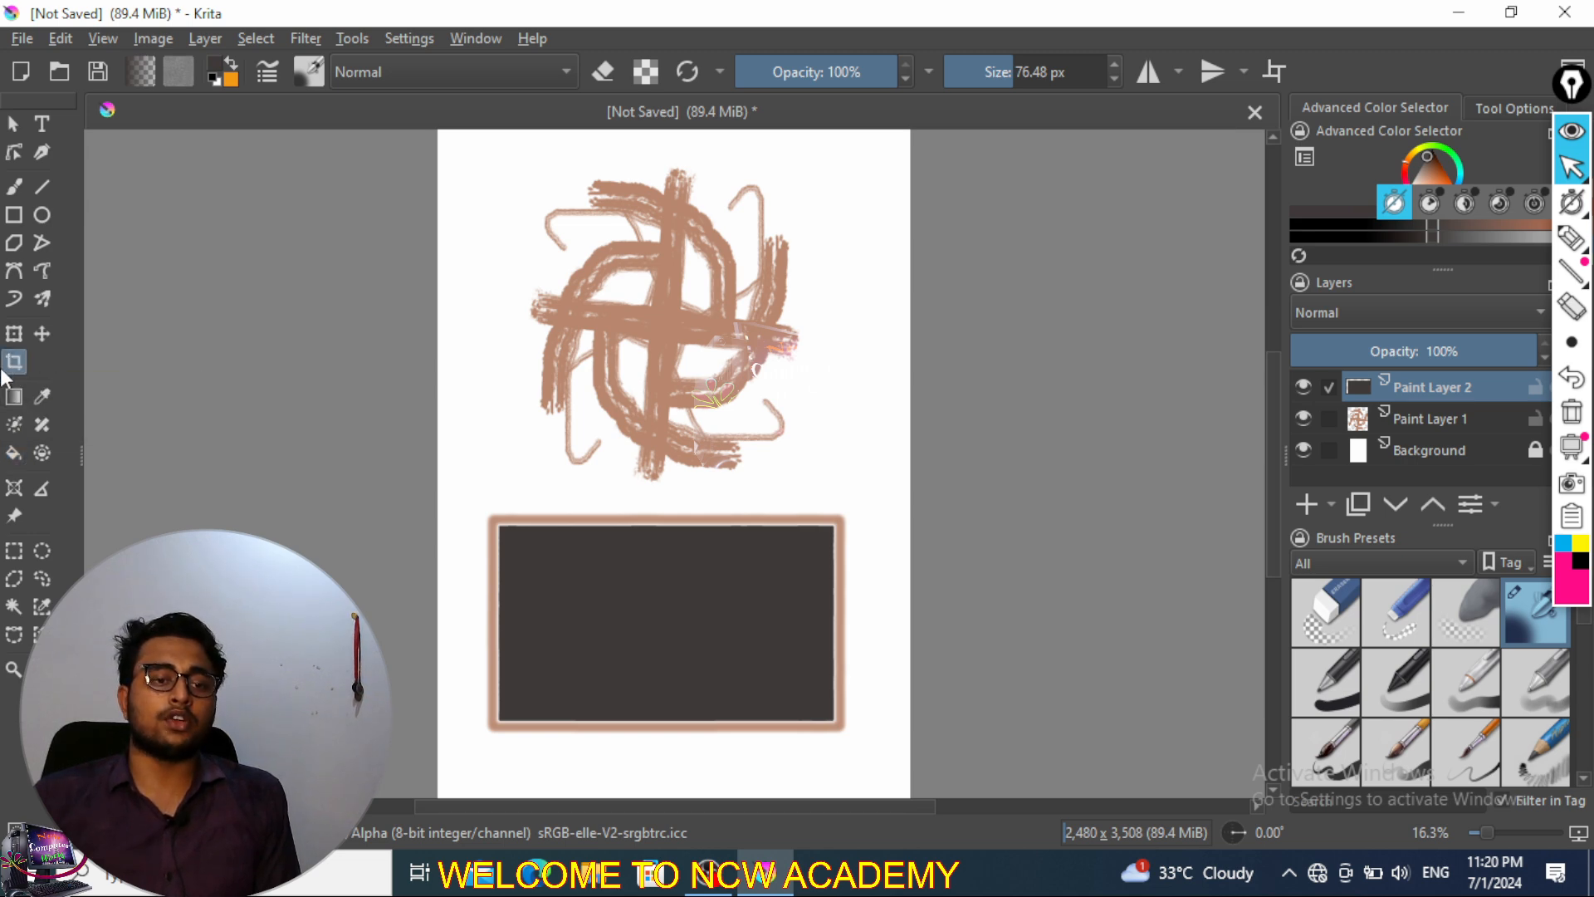
pyautogui.moveTo(471, 156); pyautogui.dragTo(870, 482)
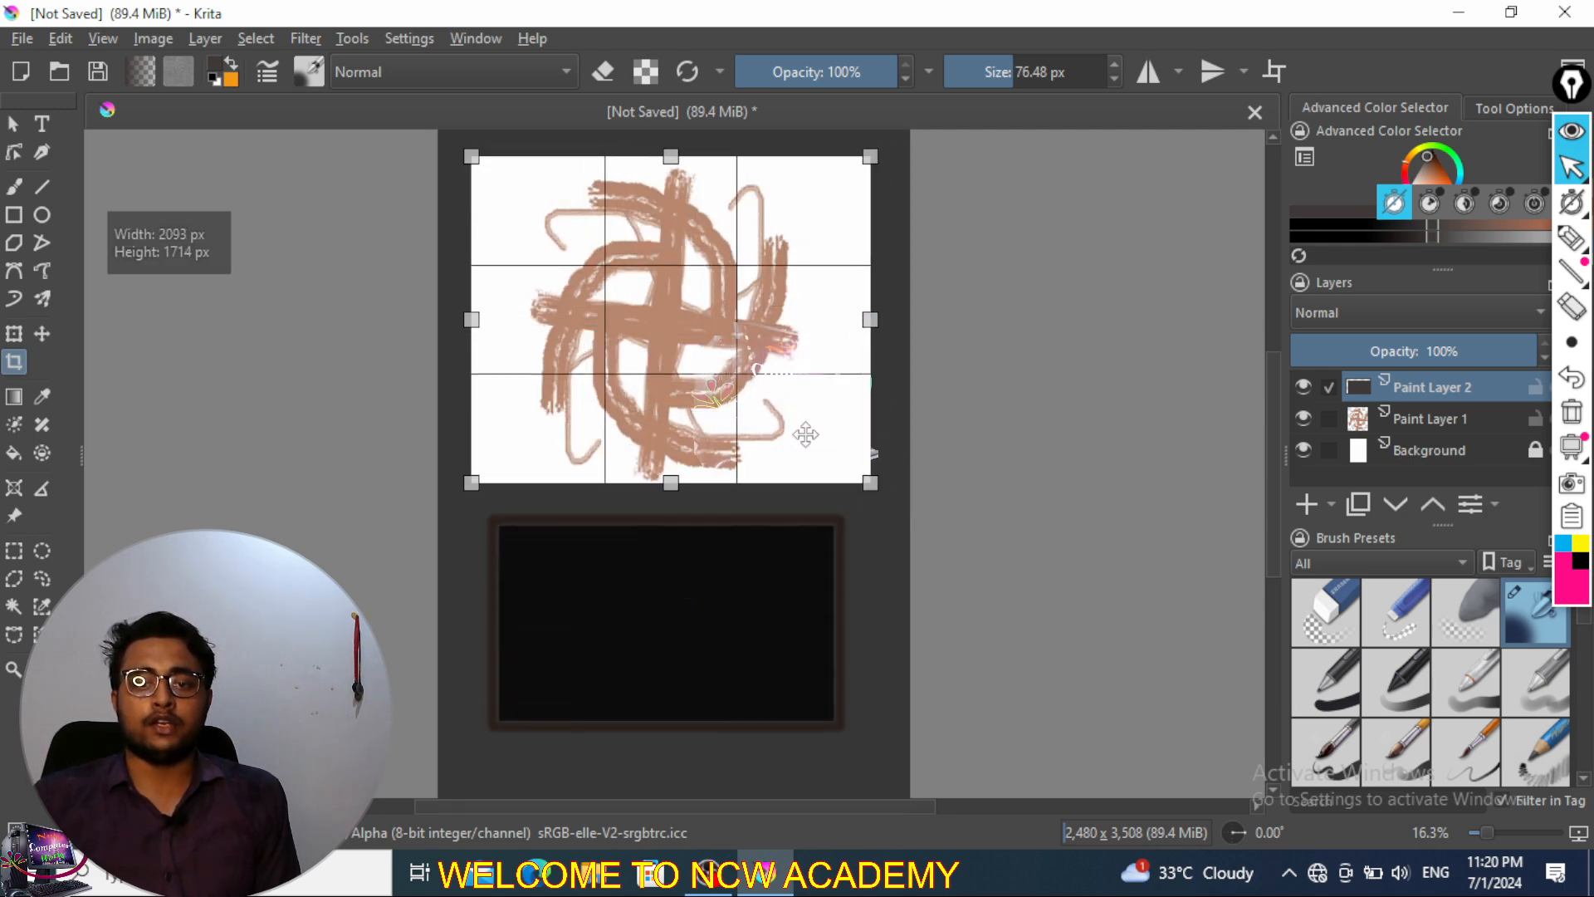
pyautogui.press('Return')
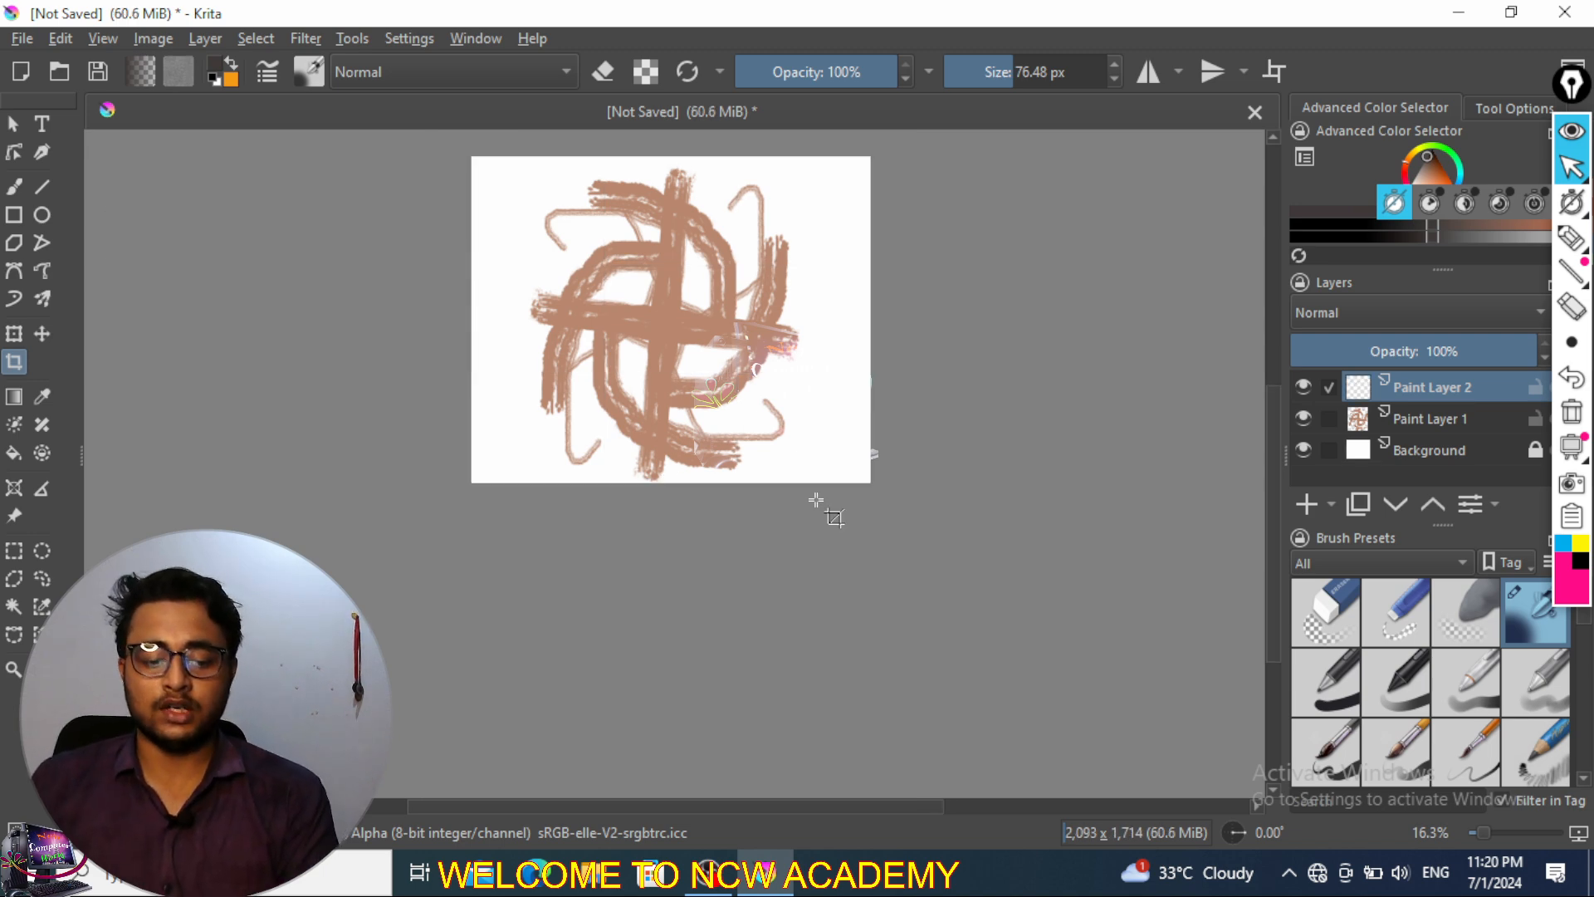
pyautogui.hotkey('ctrl', 'z')
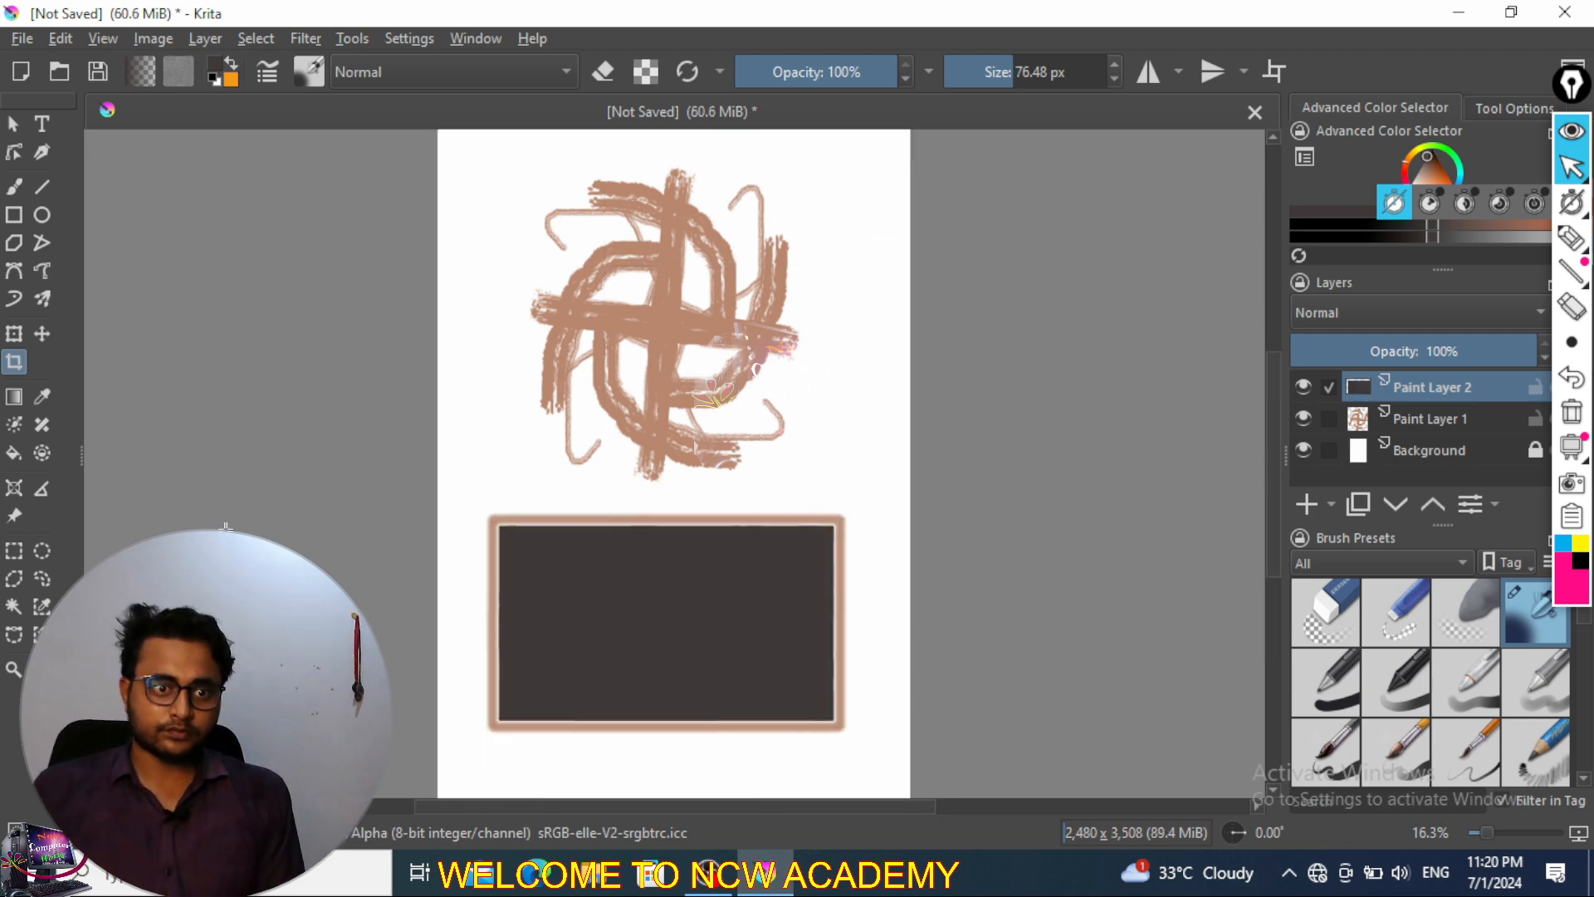
# - Apply a dark green foreground-to-transparent gradient diagonally across the Background layer, from its upper left corner towards the lower right
pyautogui.click(15, 398)
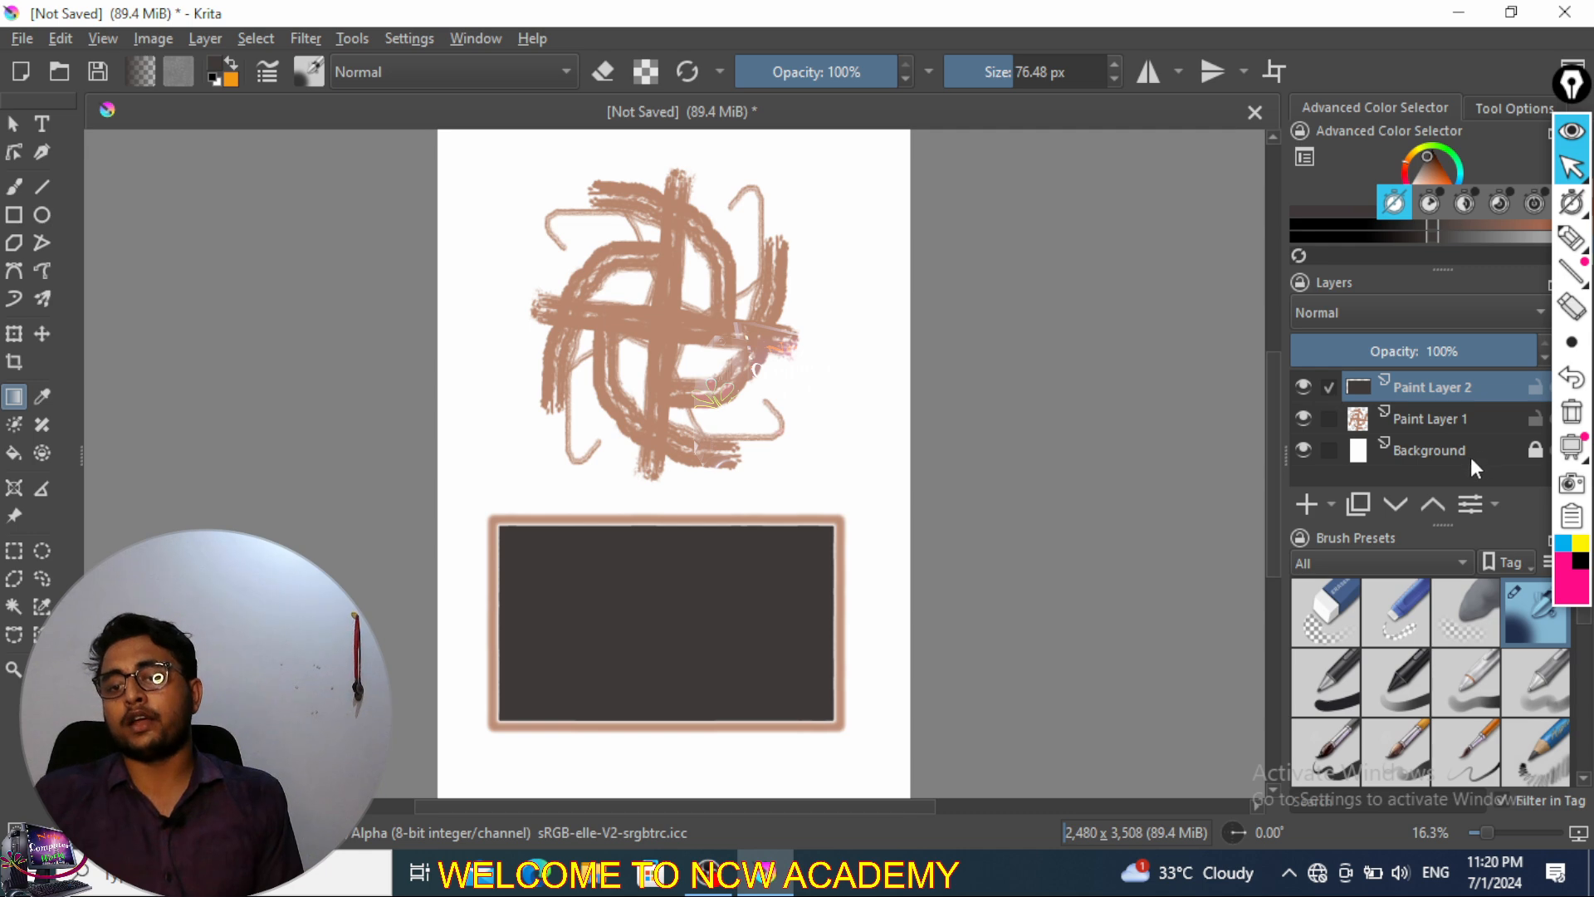
pyautogui.click(1445, 459)
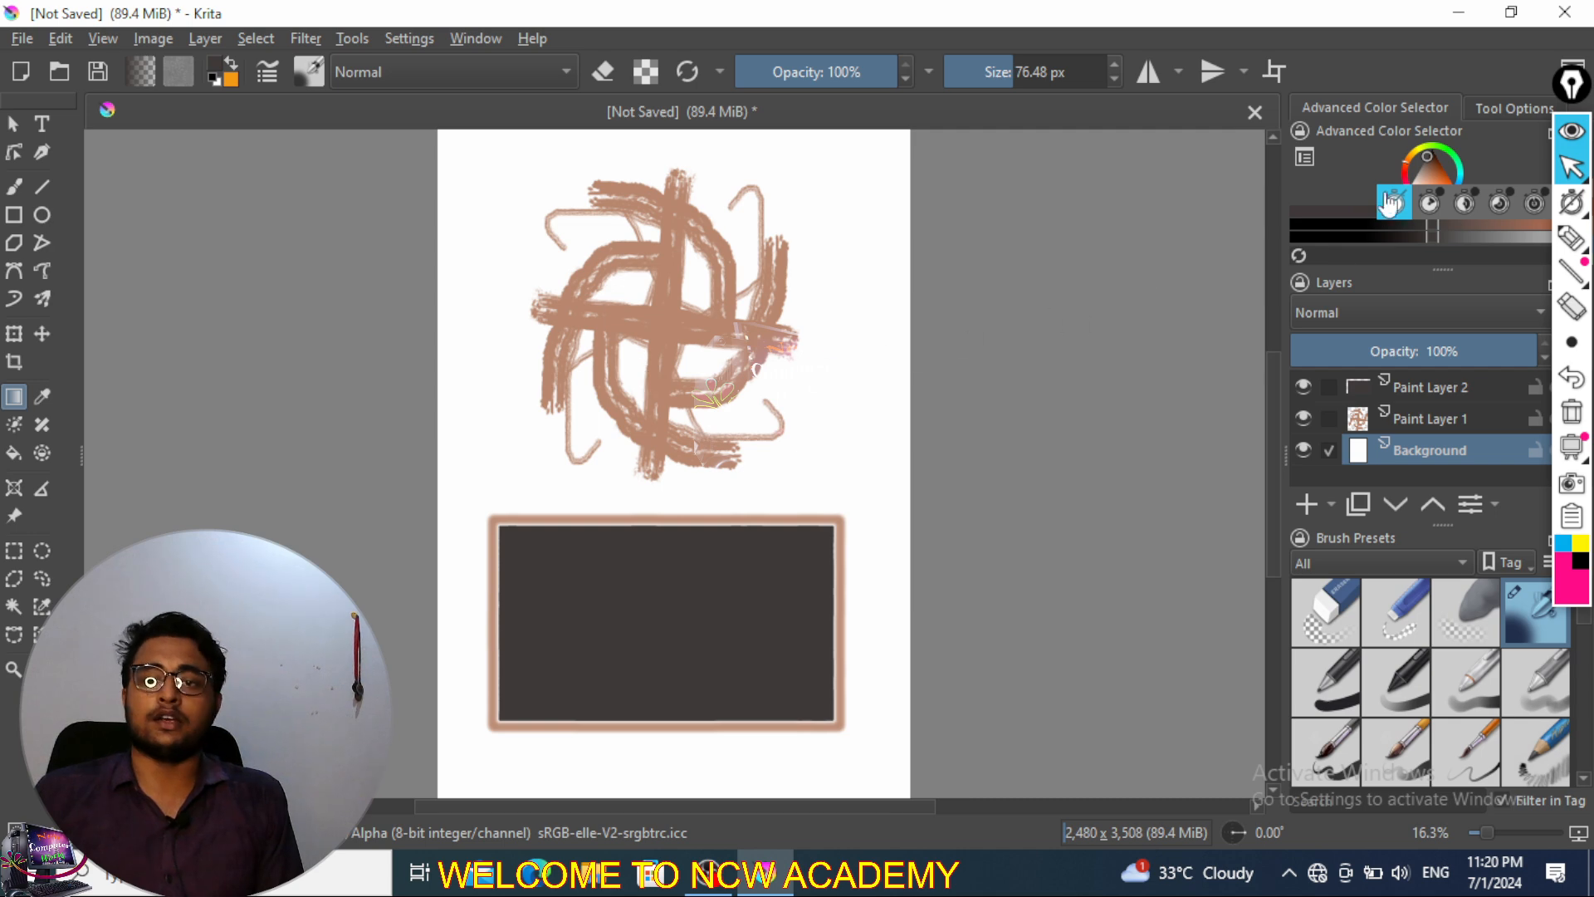
pyautogui.click(1449, 150)
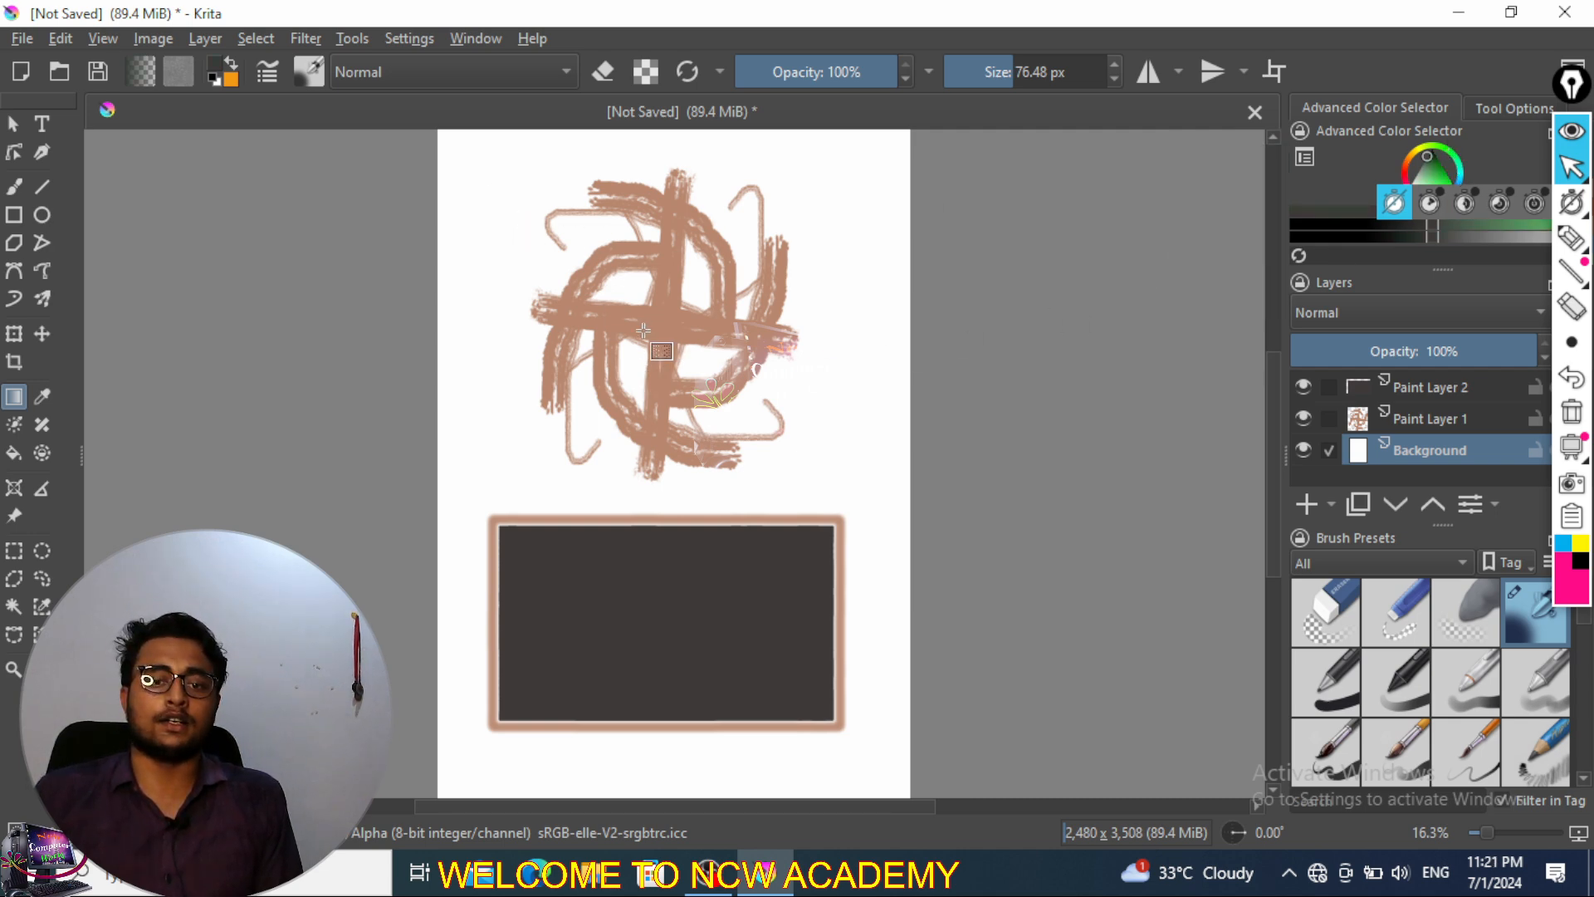
pyautogui.moveTo(490, 201)
pyautogui.mouseDown()
pyautogui.moveTo(561, 342)
pyautogui.moveTo(784, 642)
pyautogui.moveTo(842, 765)
pyautogui.moveTo(830, 744)
pyautogui.mouseUp()
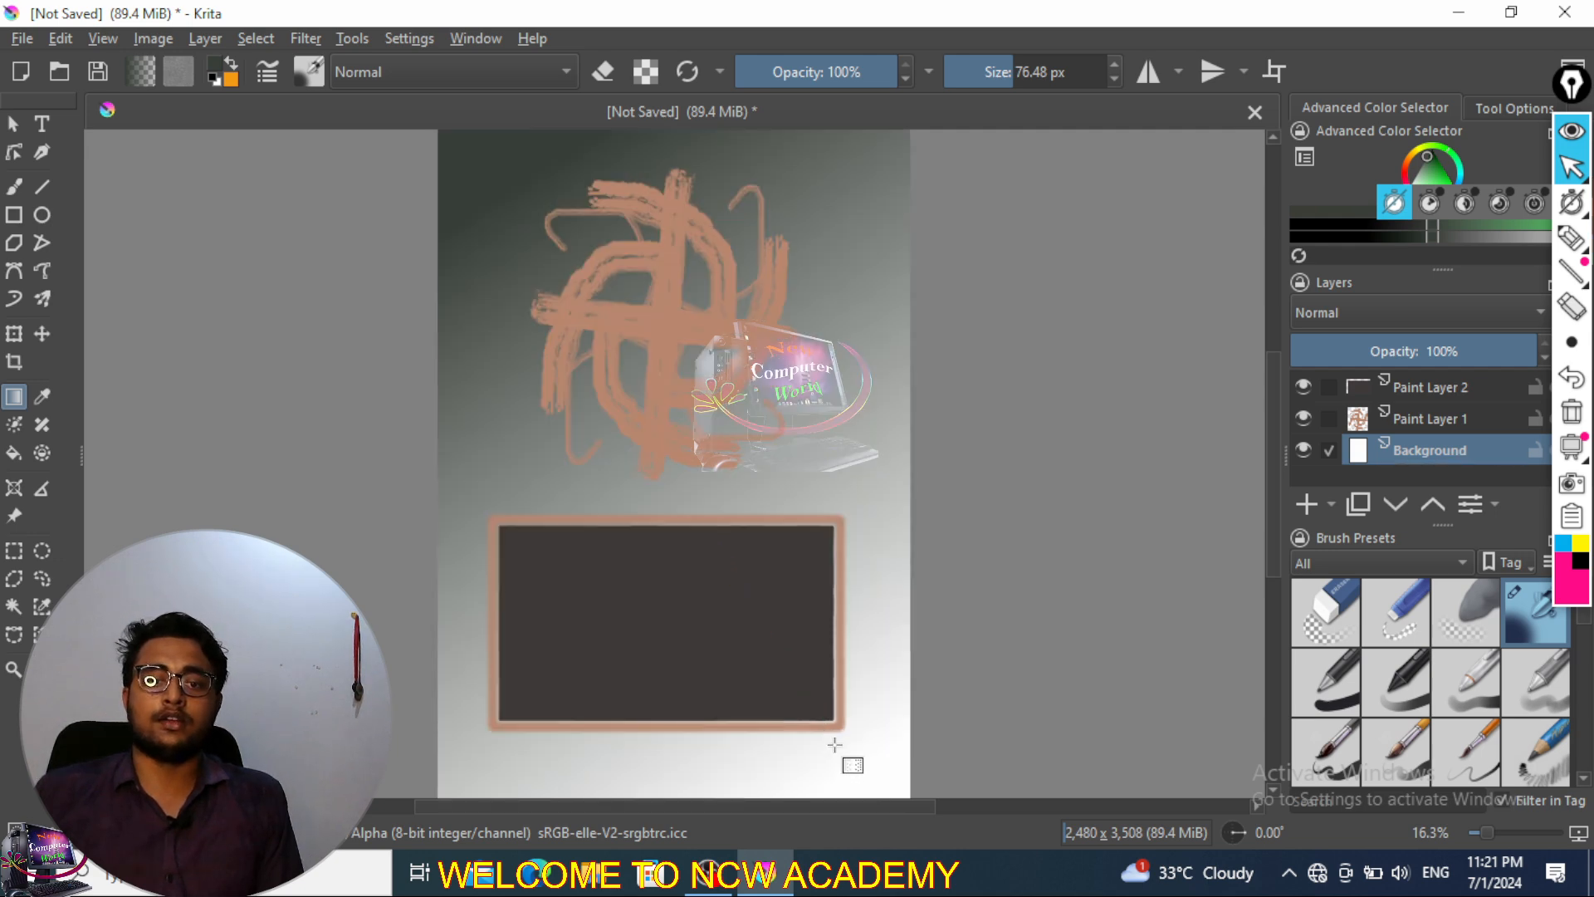
# - Set the foreground colour to medium green and add diagonal gradients to the Background layer from its lower right and upper left corners
pyautogui.click(1438, 171)
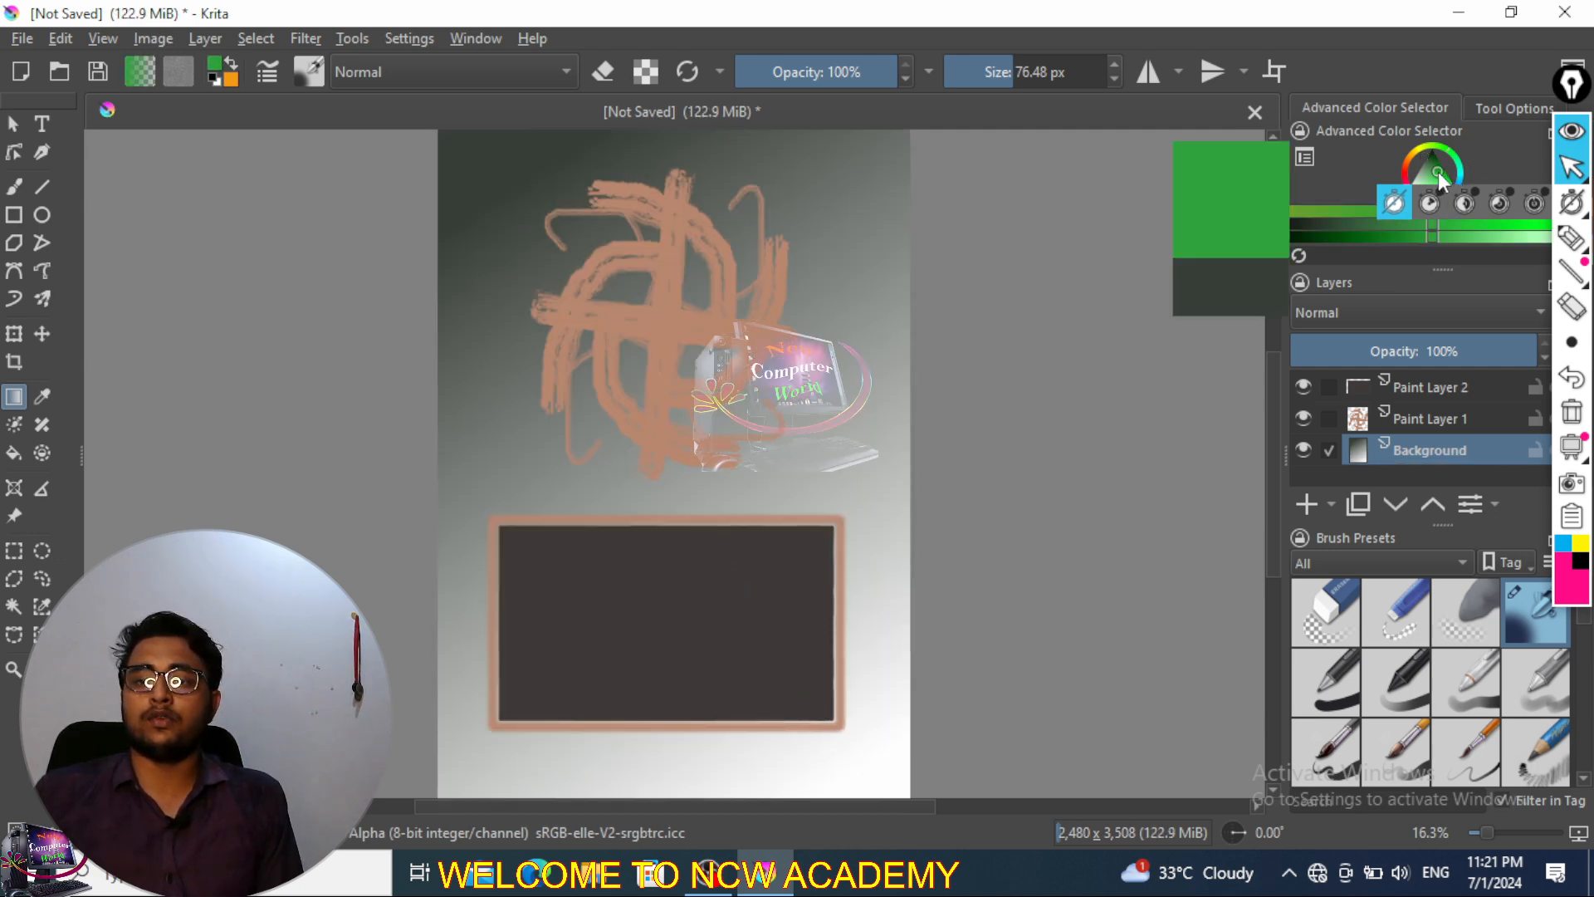
pyautogui.moveTo(851, 768); pyautogui.dragTo(696, 470)
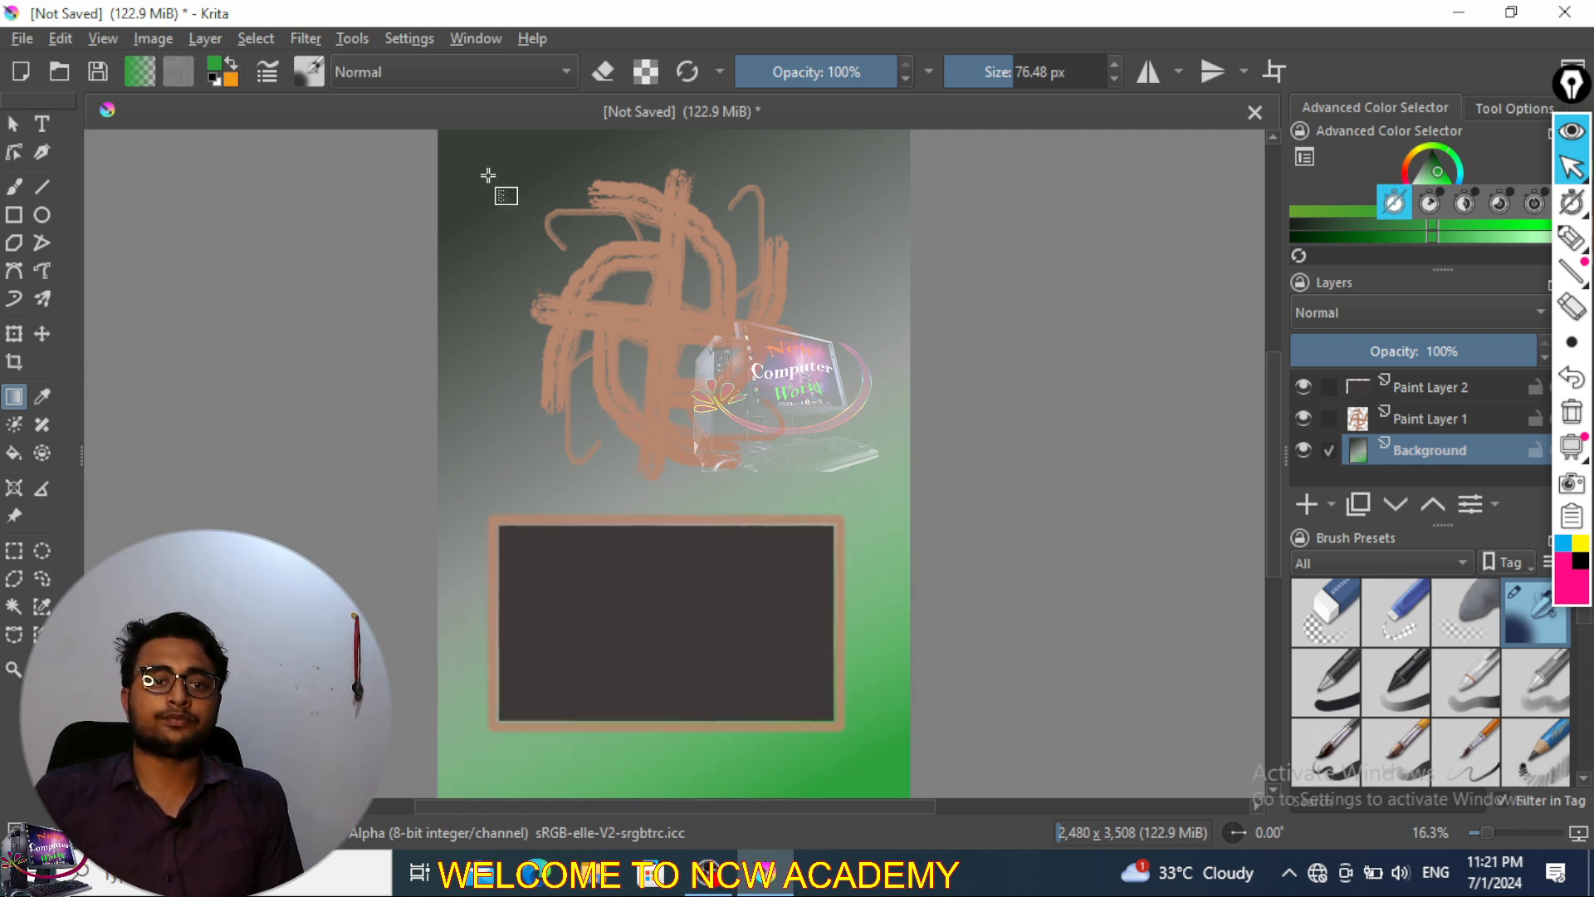
pyautogui.moveTo(488, 175); pyautogui.dragTo(667, 359)
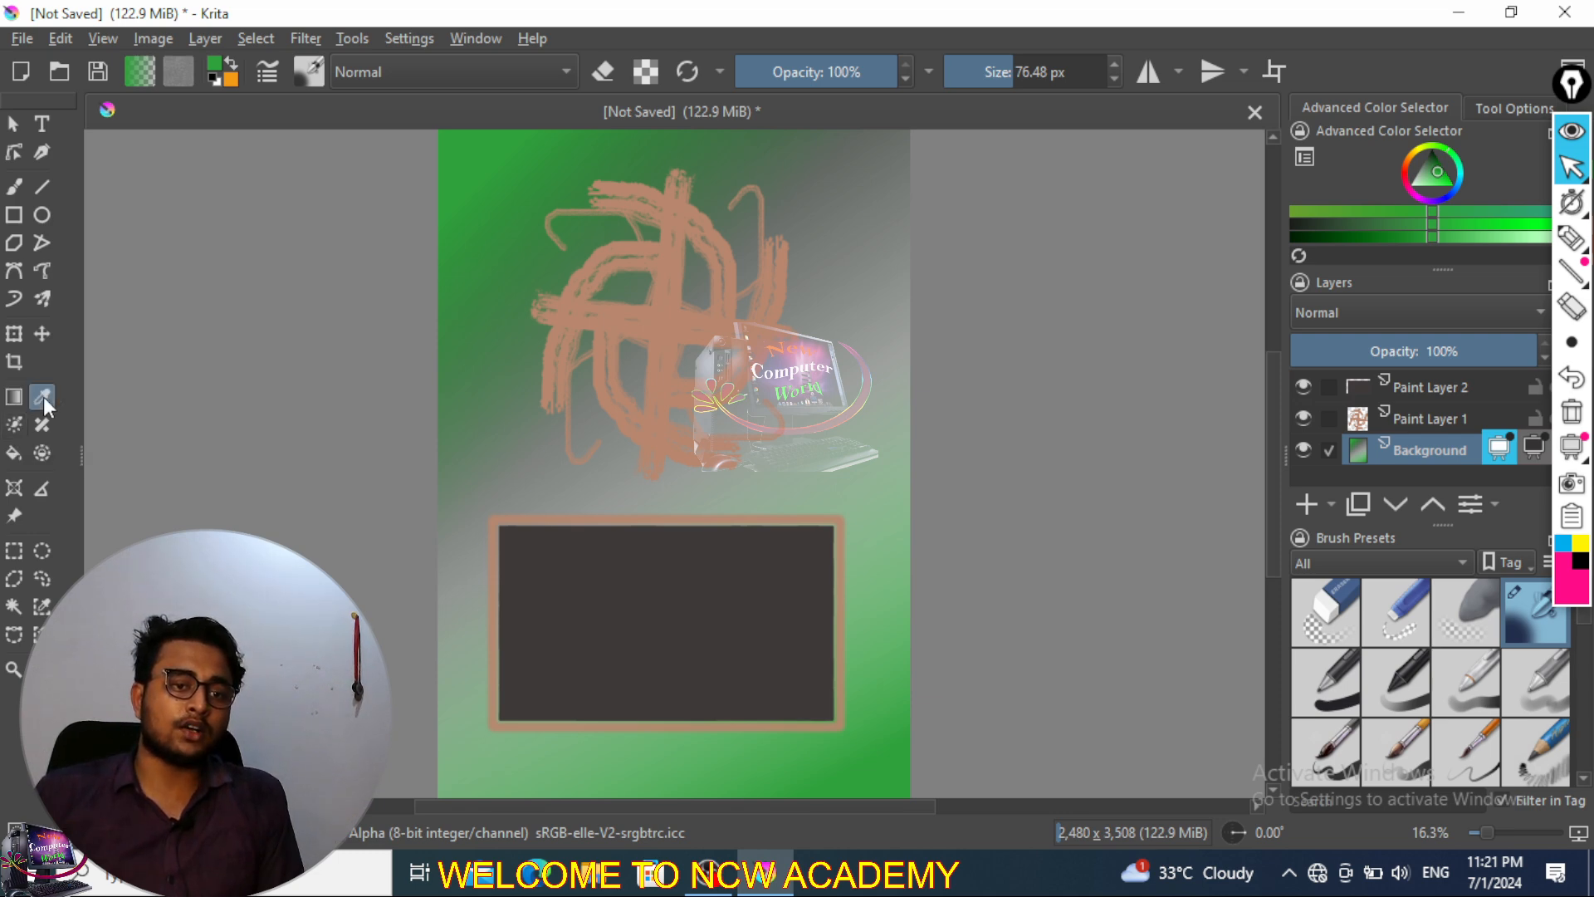
# - Sample greyish green tones from the background and the pattern's orange-brown as the foreground colour with the Color Sampler
pyautogui.click(44, 397)
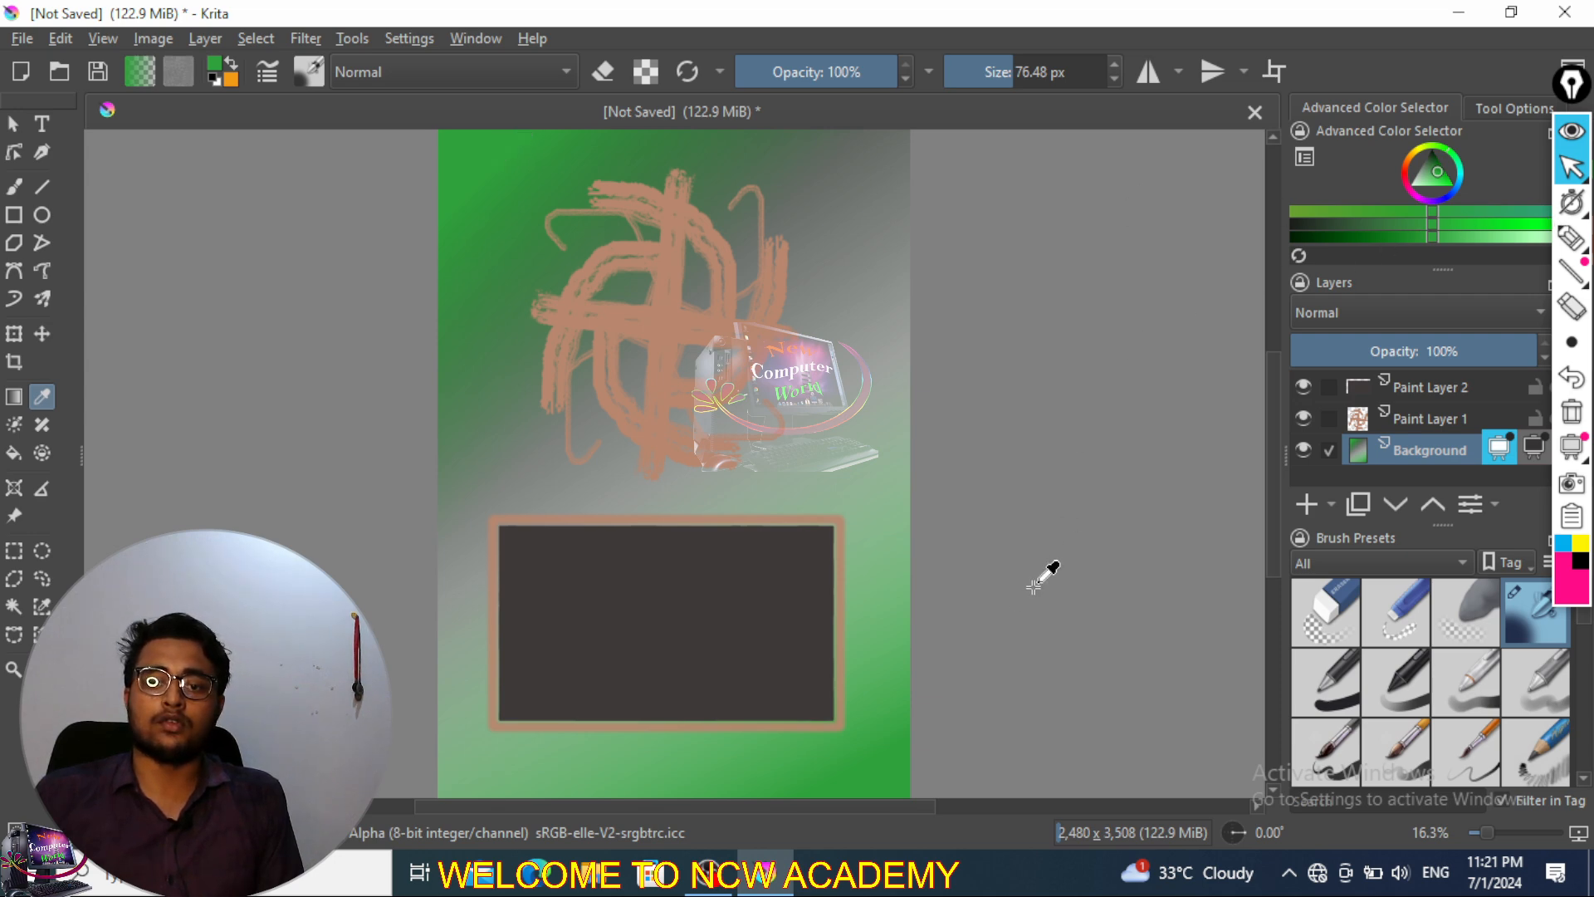
pyautogui.click(851, 274)
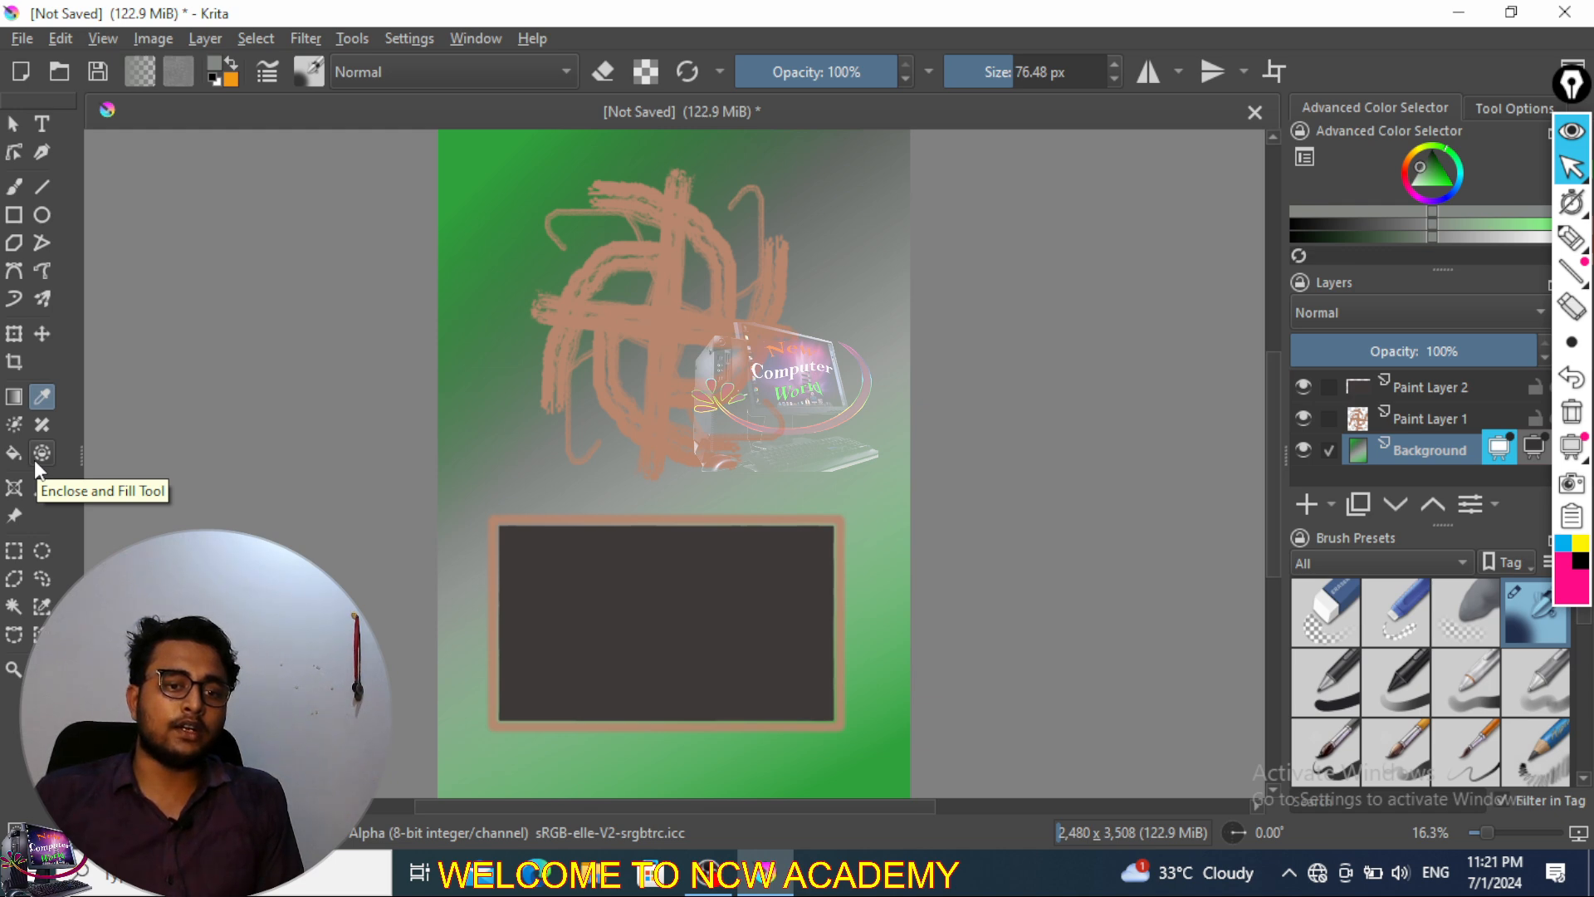
pyautogui.click(903, 229)
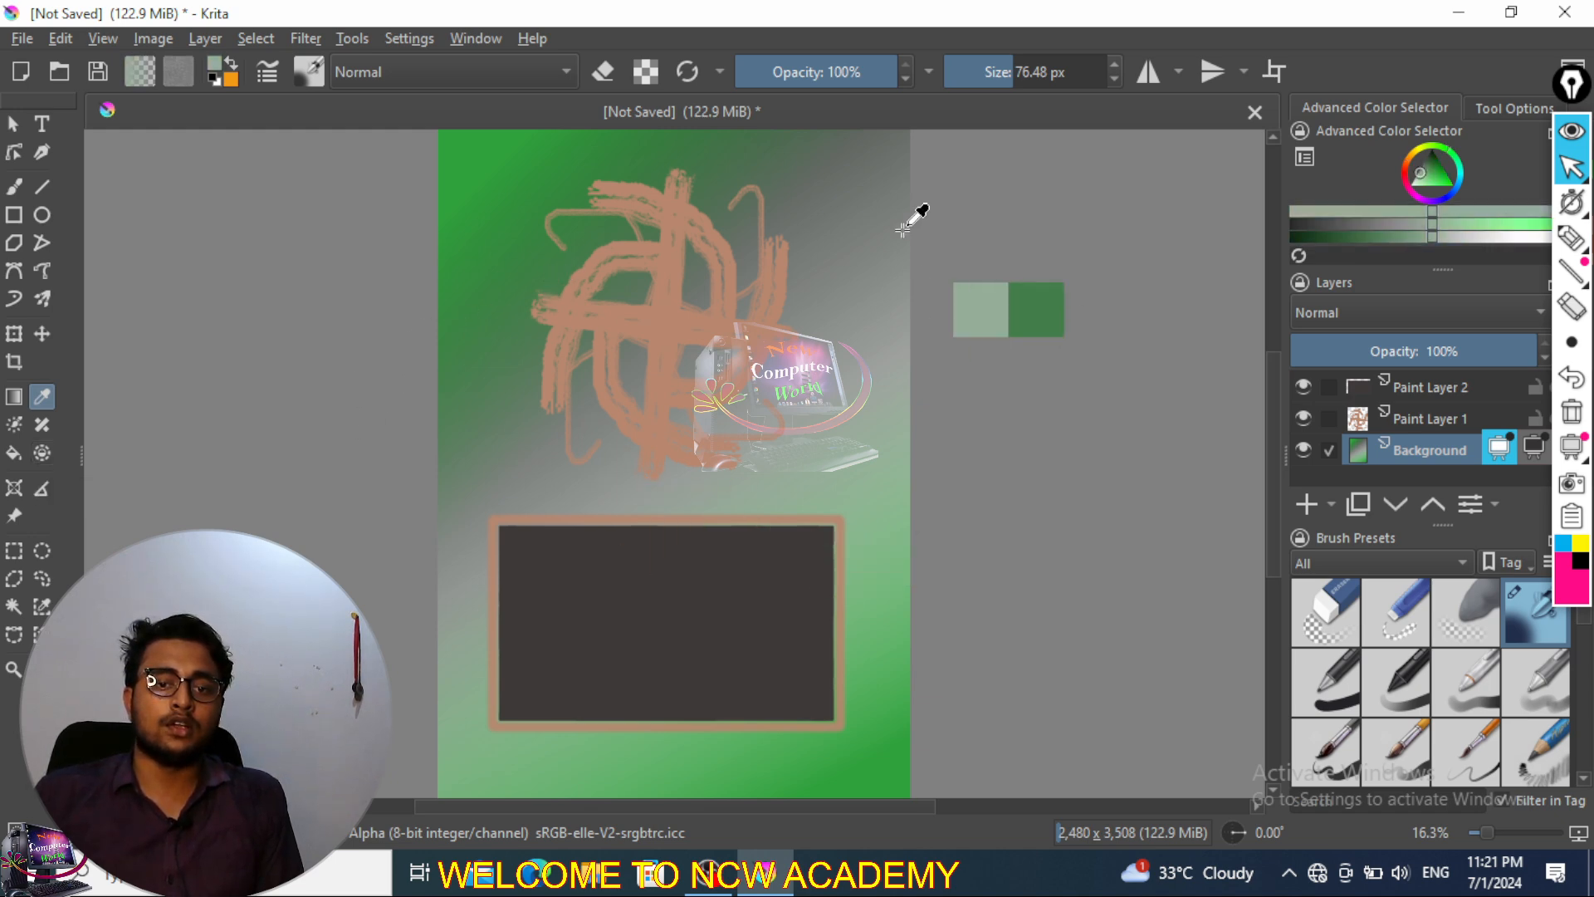
pyautogui.moveTo(903, 229); pyautogui.dragTo(656, 415)
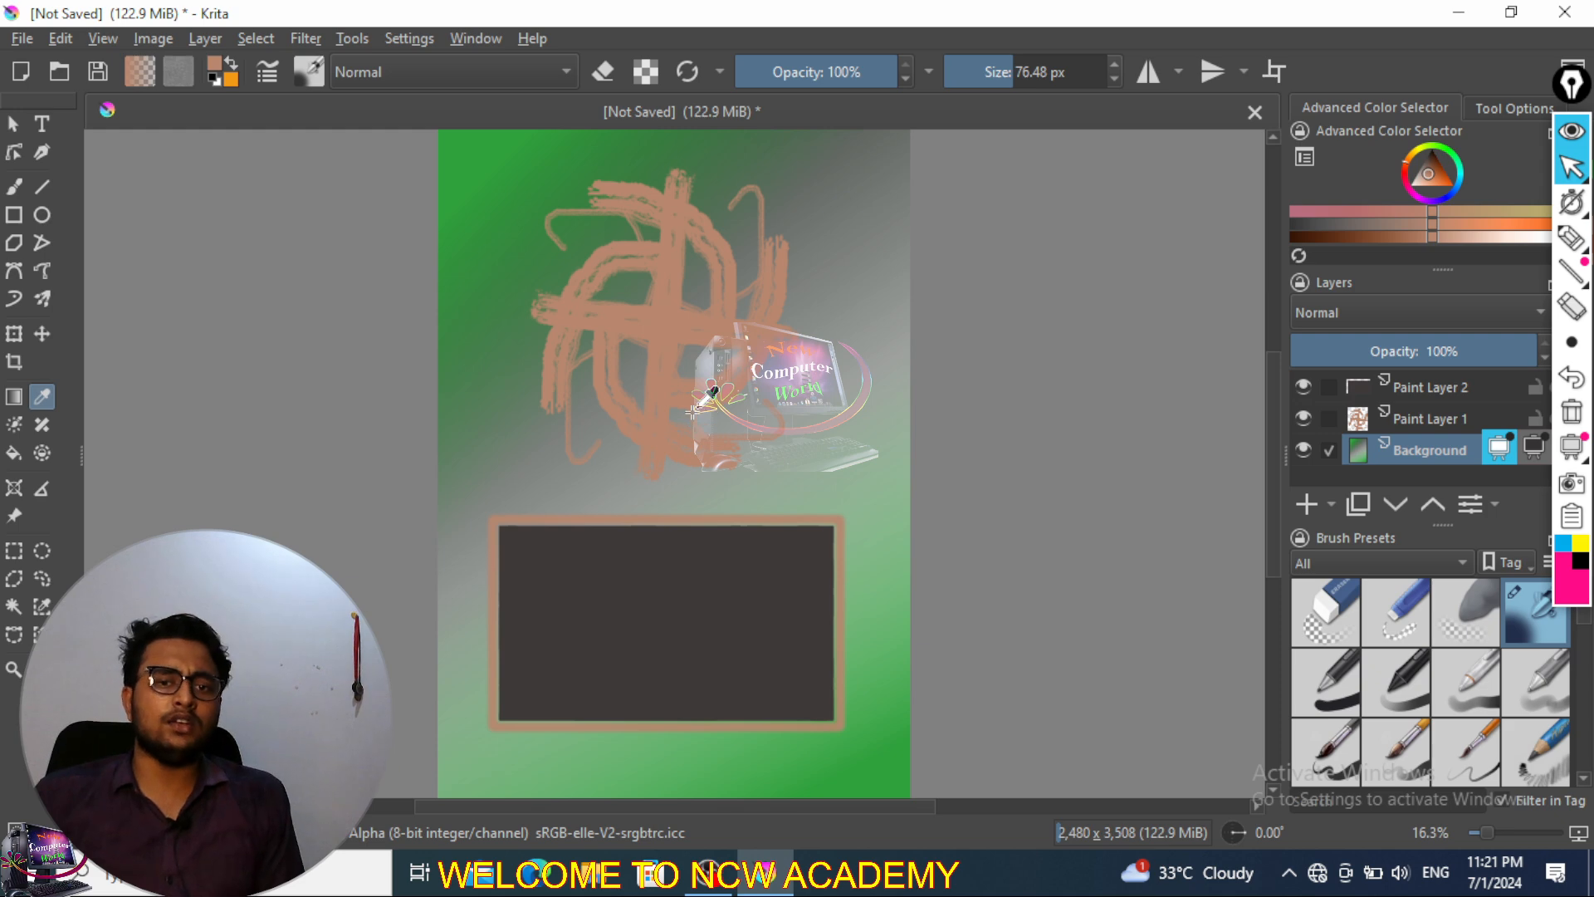
# - Make a wide rectangular selection spanning the lower part of the pattern and the upper part of the dark rectangle
pyautogui.click(14, 555)
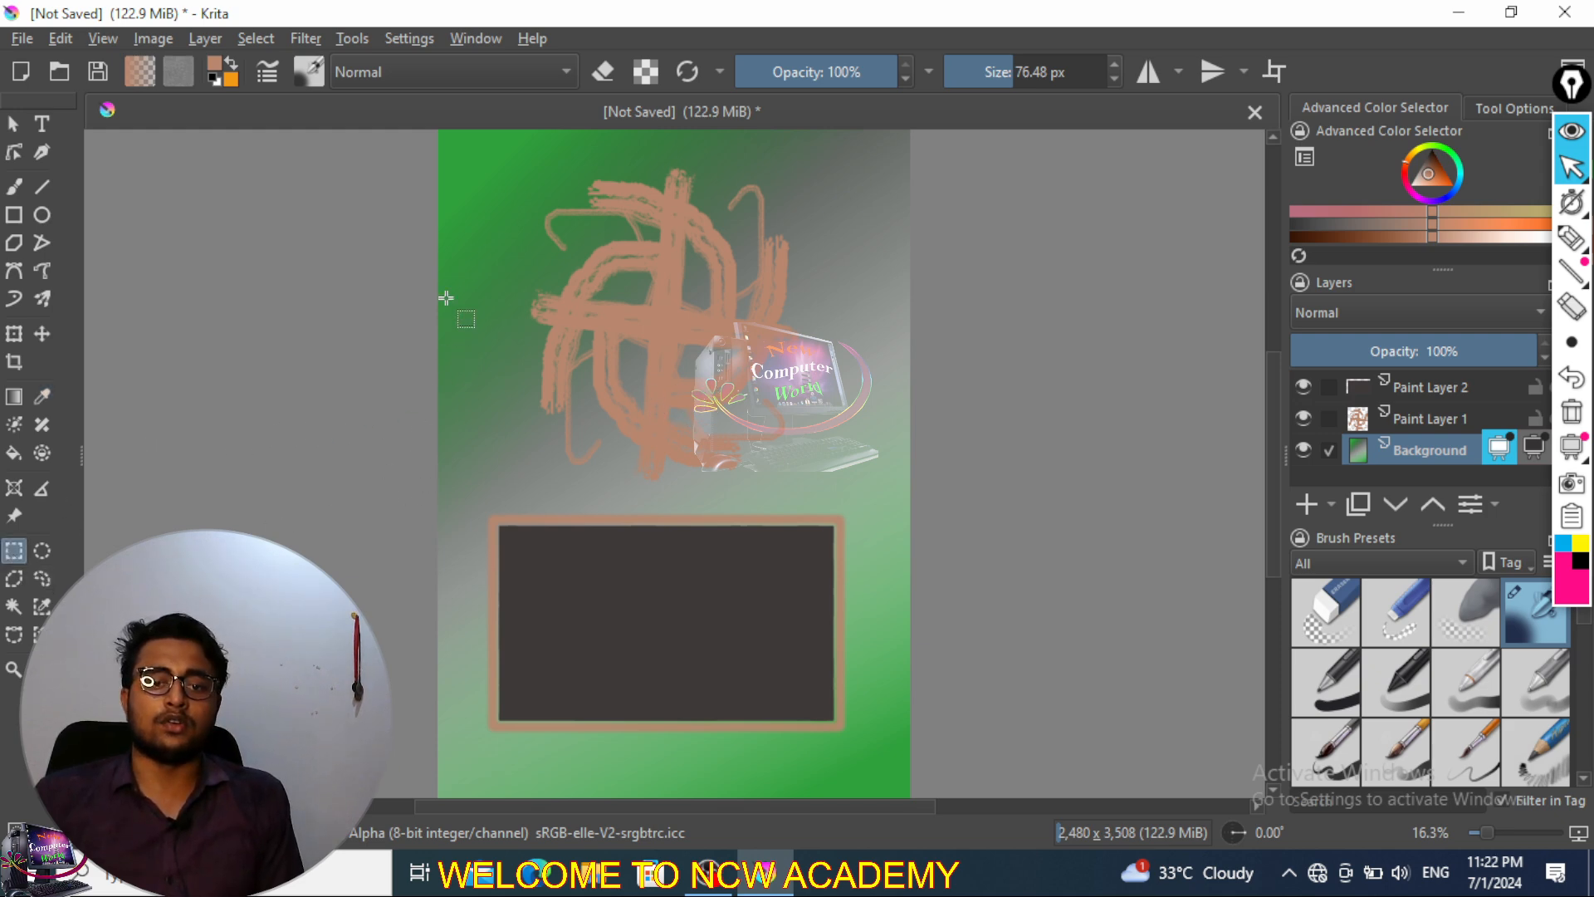
pyautogui.moveTo(474, 227); pyautogui.dragTo(812, 573)
pyautogui.moveTo(799, 430); pyautogui.dragTo(780, 621)
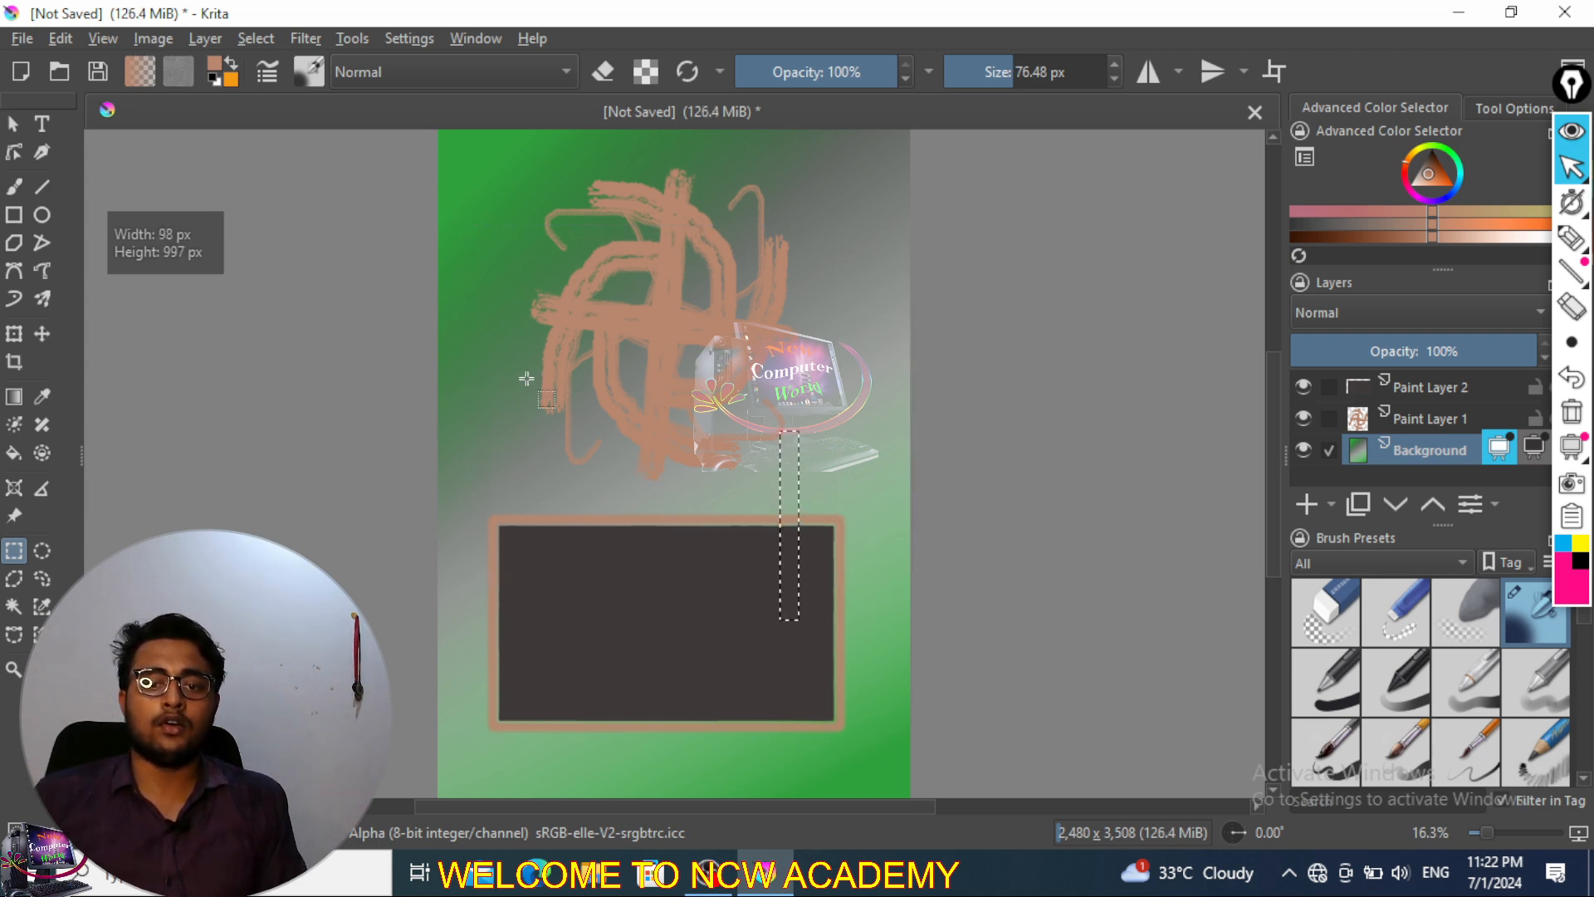
pyautogui.moveTo(513, 361); pyautogui.dragTo(830, 611)
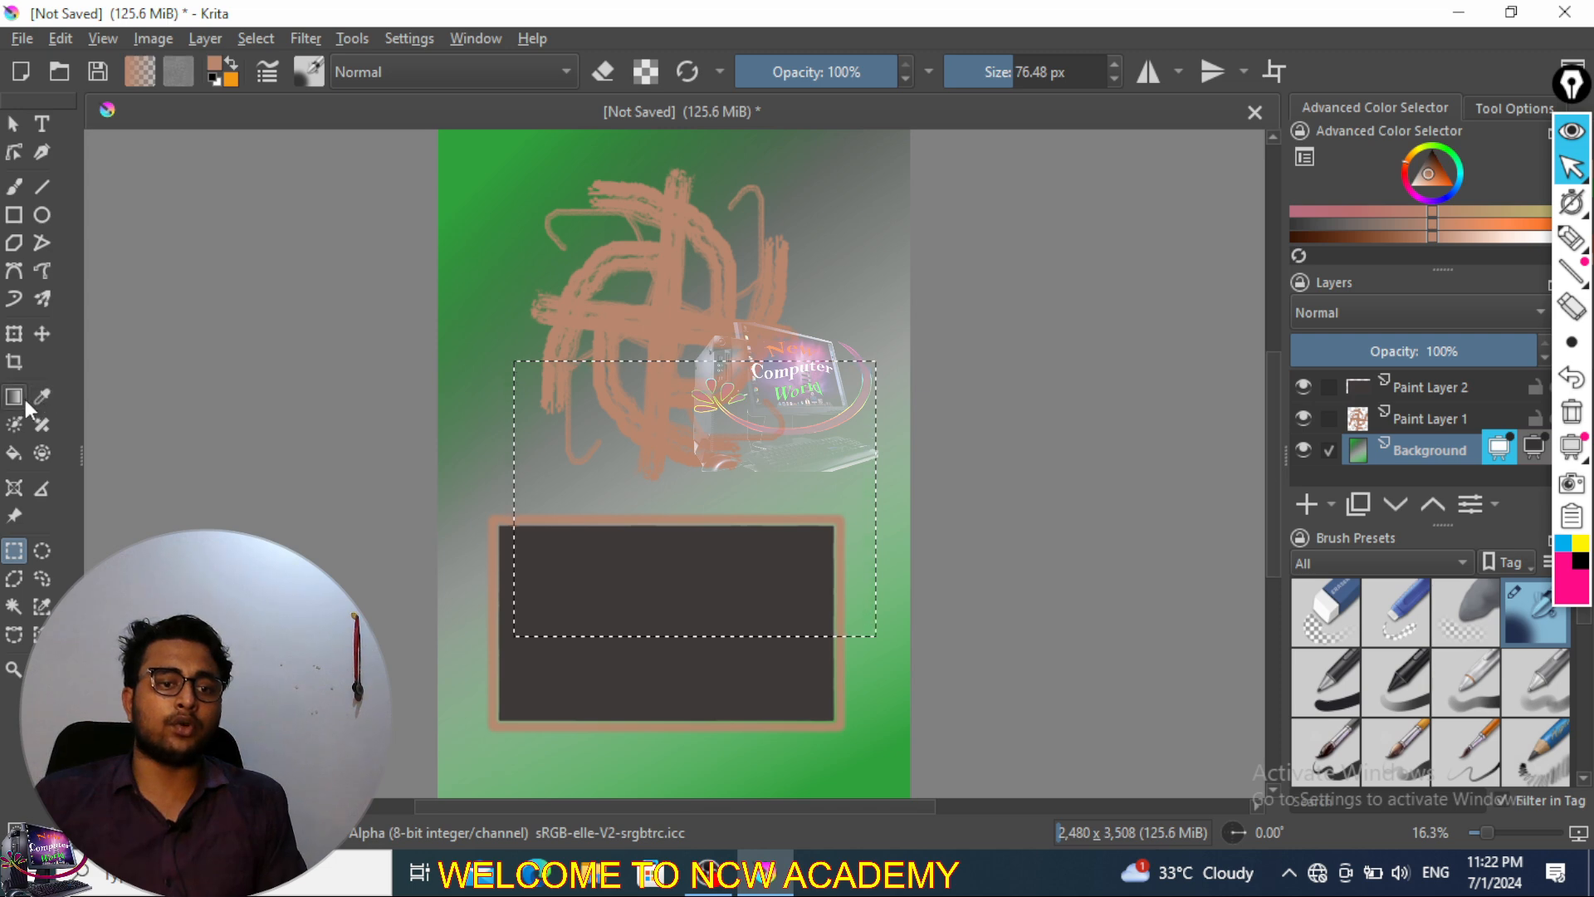
# - Draw an orange-brown rectangle outline of about 980 × 680 px on the Background layer inside the selection, and try another across its upper edge
pyautogui.click(12, 217)
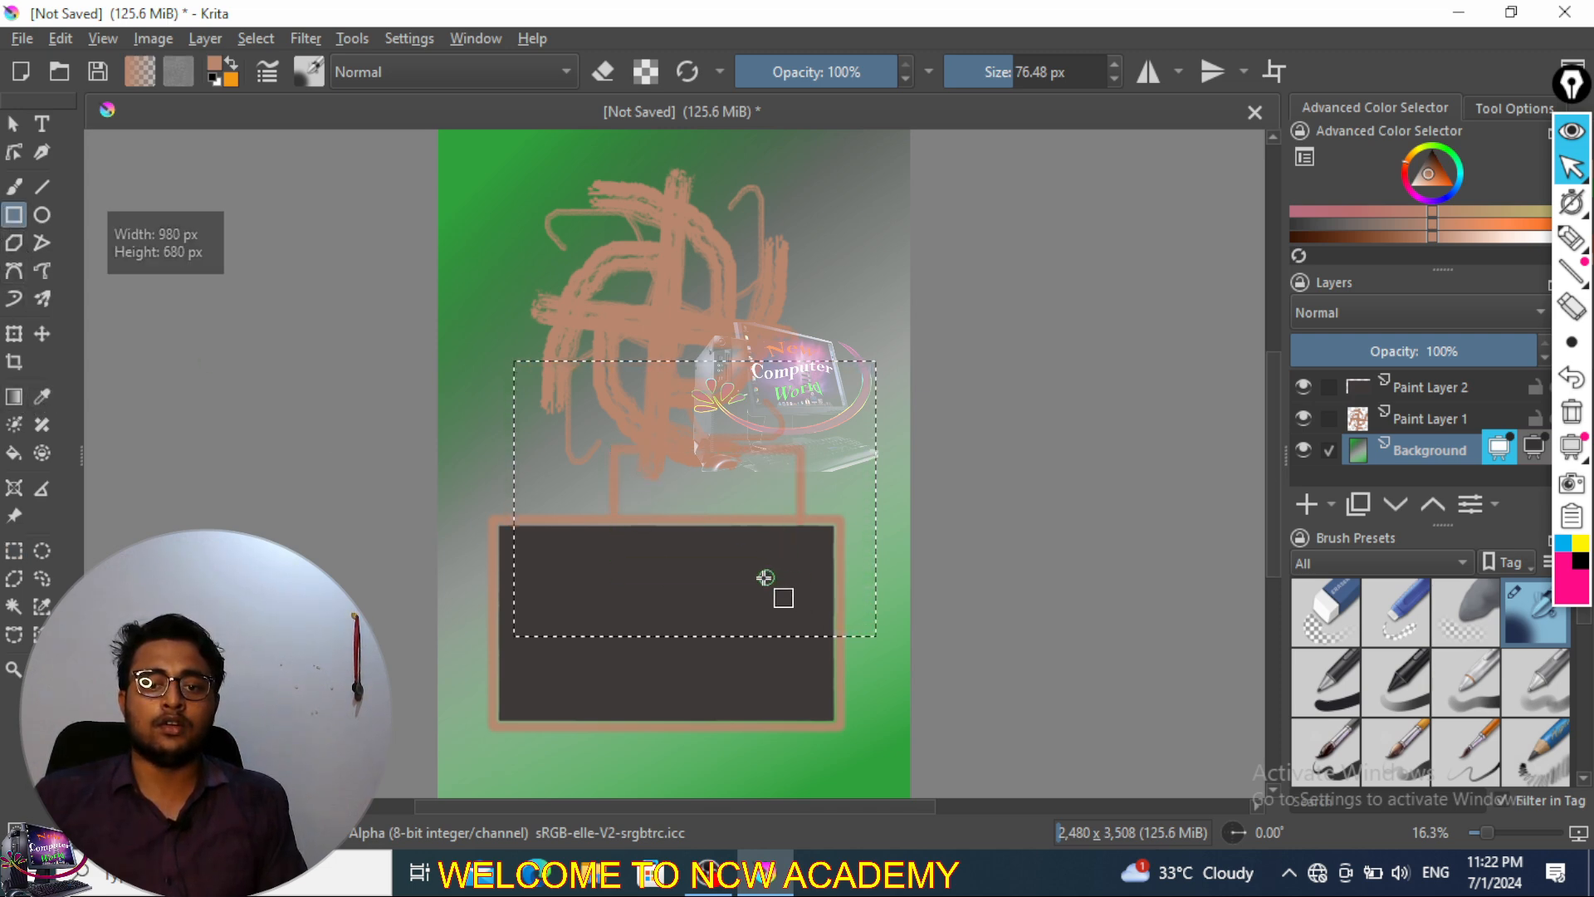
pyautogui.moveTo(658, 337); pyautogui.dragTo(768, 312)
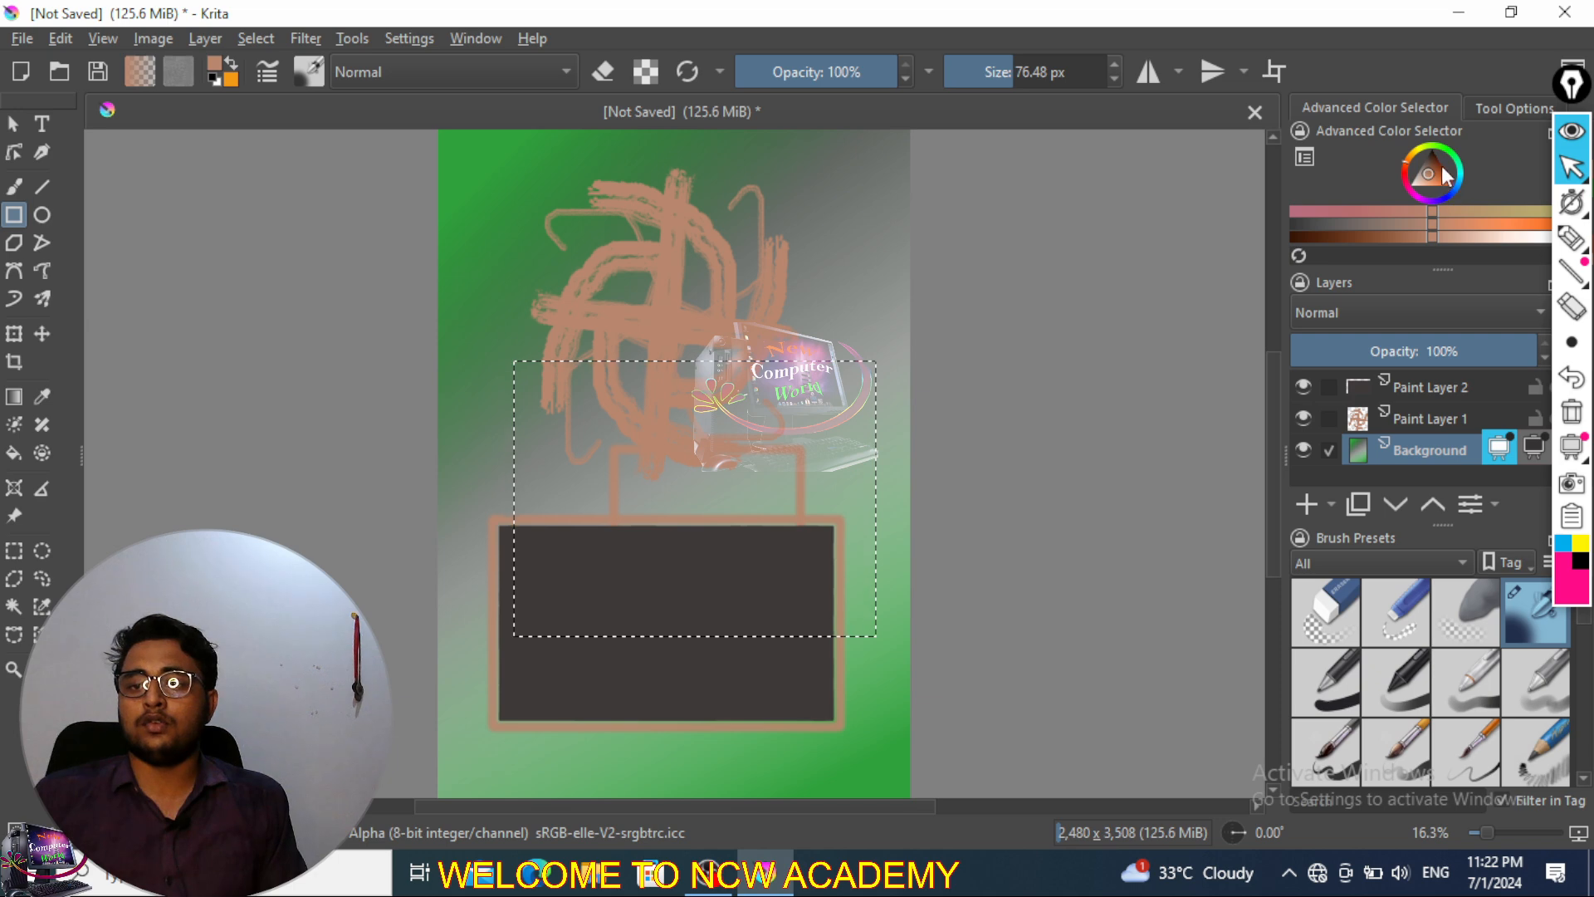
# - Set the foreground colour to vivid orange and draw overlapping ellipse outlines inside the selection on the Background layer, the last about 796 × 606 px
pyautogui.click(1532, 223)
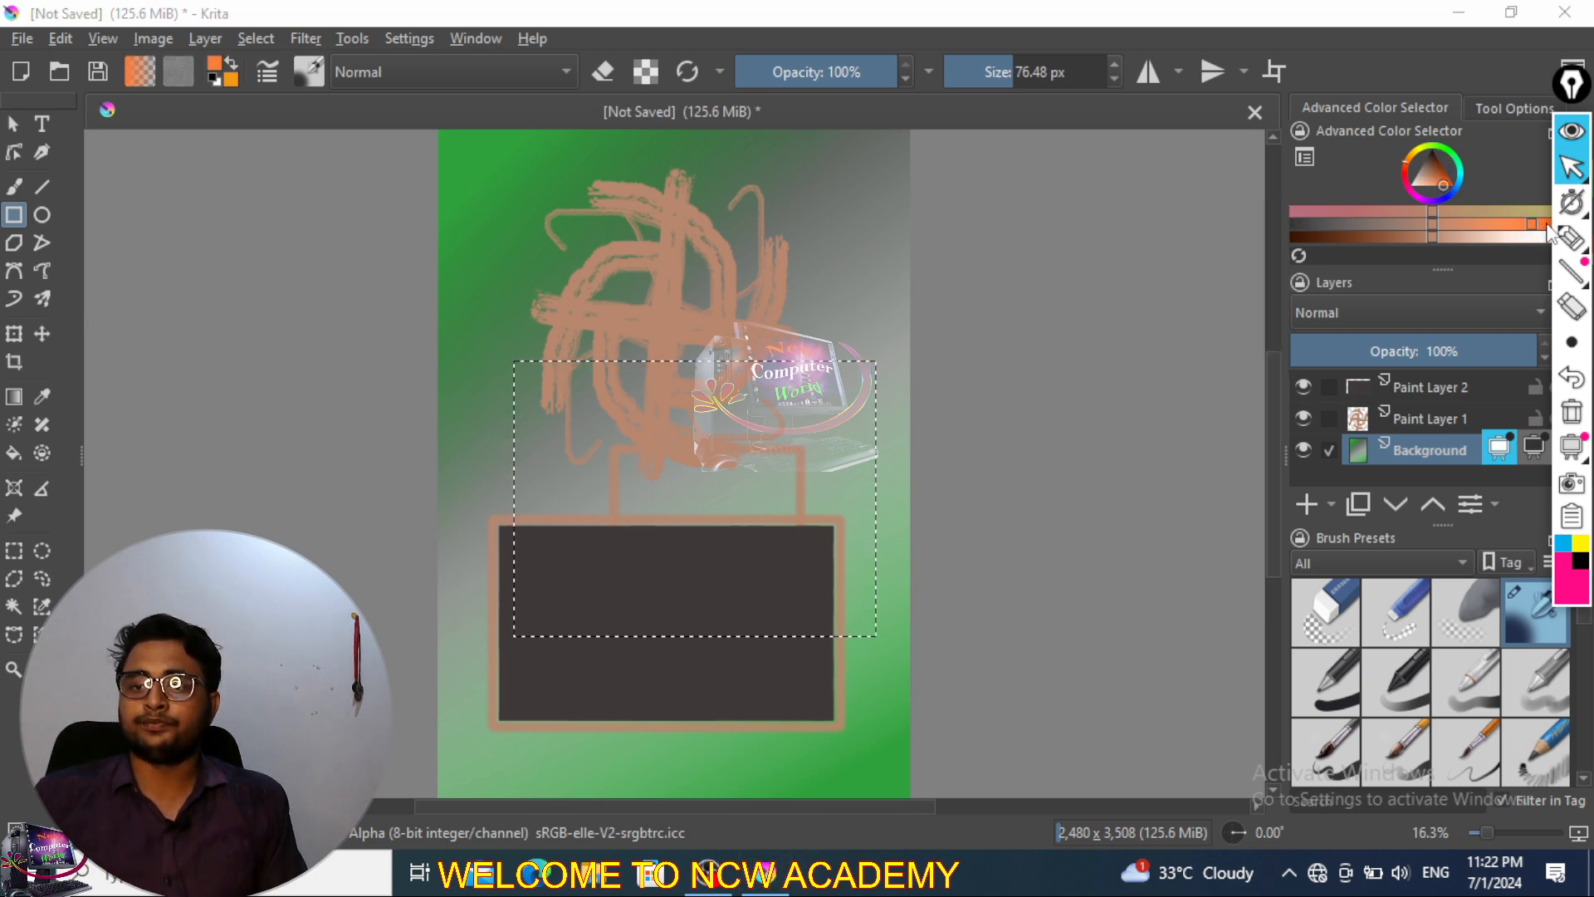
pyautogui.moveTo(1450, 180)
pyautogui.mouseDown()
pyautogui.moveTo(1471, 167)
pyautogui.moveTo(1450, 188)
pyautogui.mouseUp()
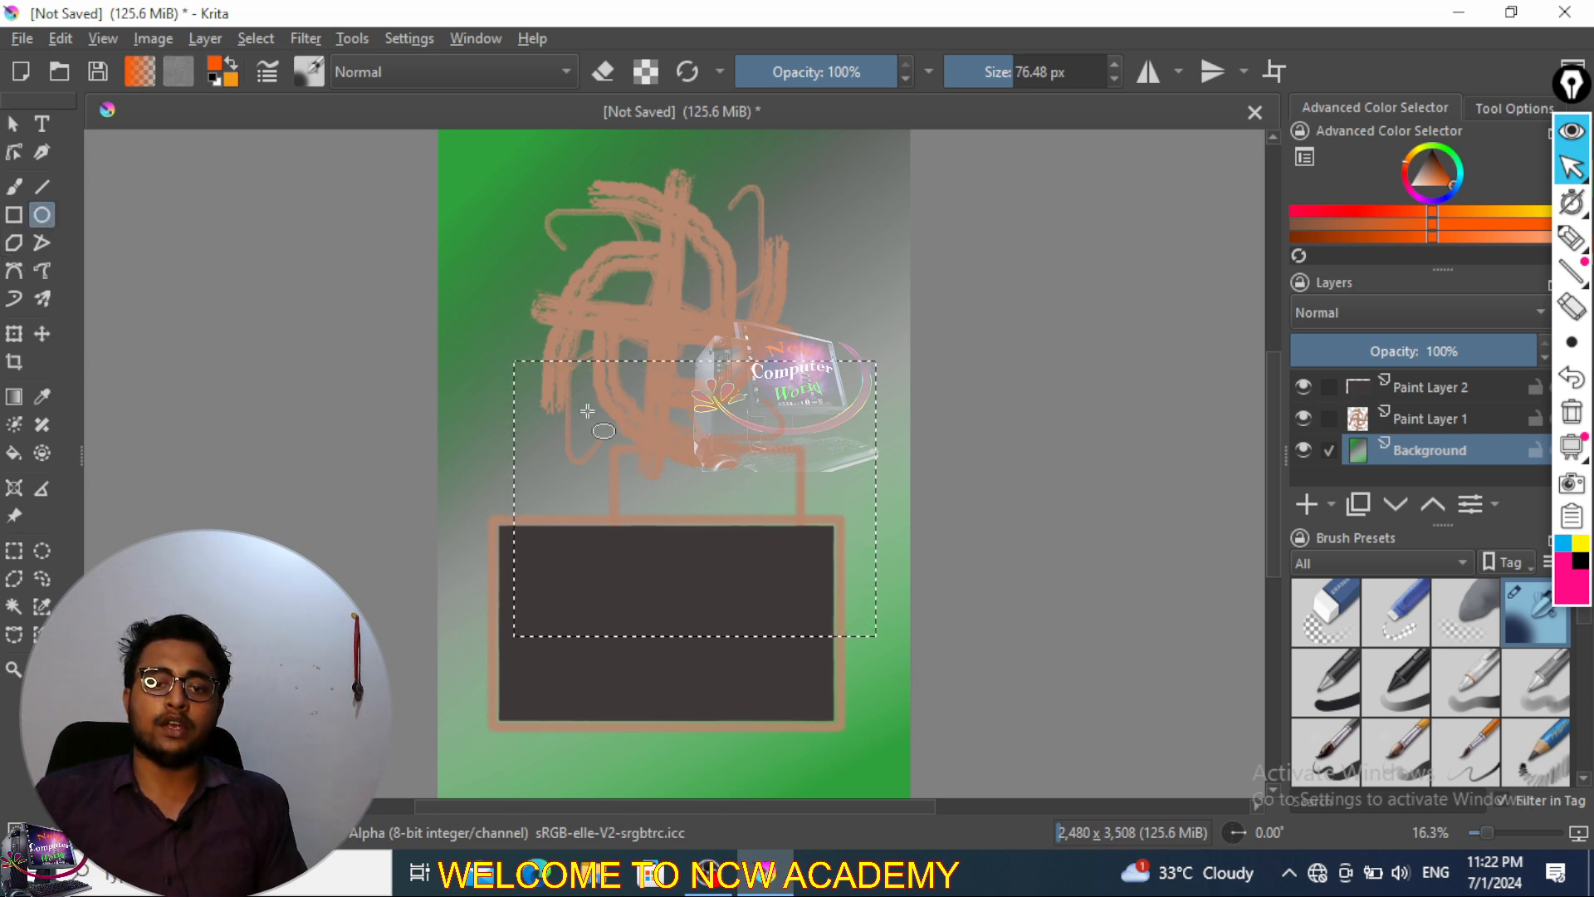
pyautogui.moveTo(469, 191); pyautogui.dragTo(725, 299)
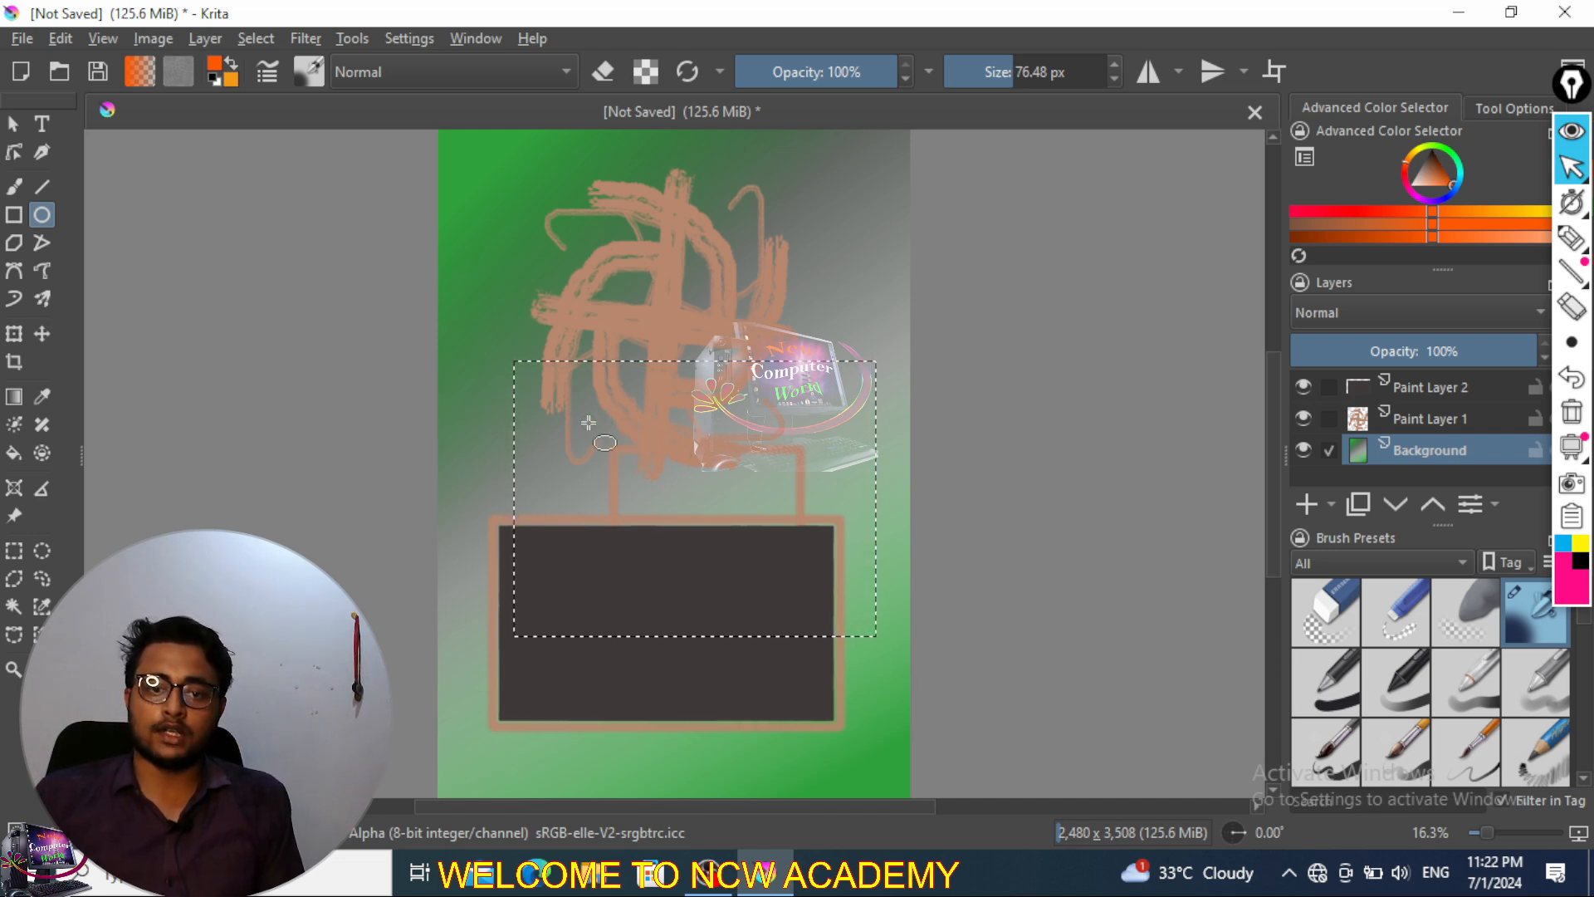
pyautogui.moveTo(563, 416); pyautogui.dragTo(806, 594)
pyautogui.moveTo(648, 415); pyautogui.dragTo(719, 485)
pyautogui.moveTo(550, 465); pyautogui.dragTo(790, 540)
pyautogui.moveTo(818, 461); pyautogui.dragTo(719, 573)
pyautogui.moveTo(611, 465); pyautogui.dragTo(763, 580)
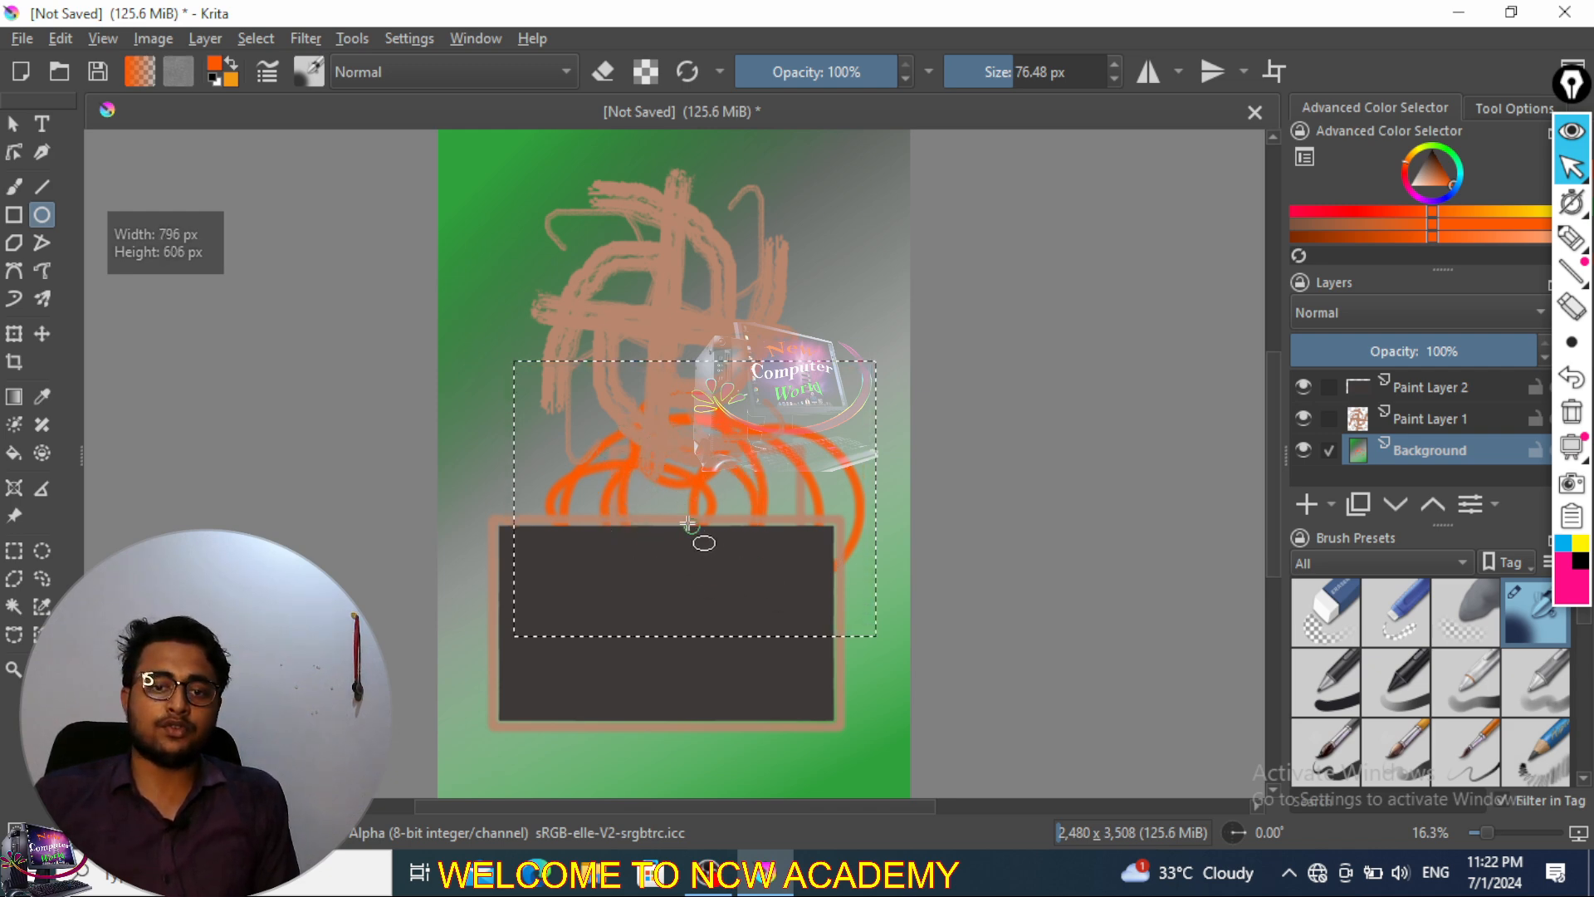
# - Shift the canvas slightly downward with the Pan tool, and examine the artwork at different magnifications, including 25%
pyautogui.click(43, 551)
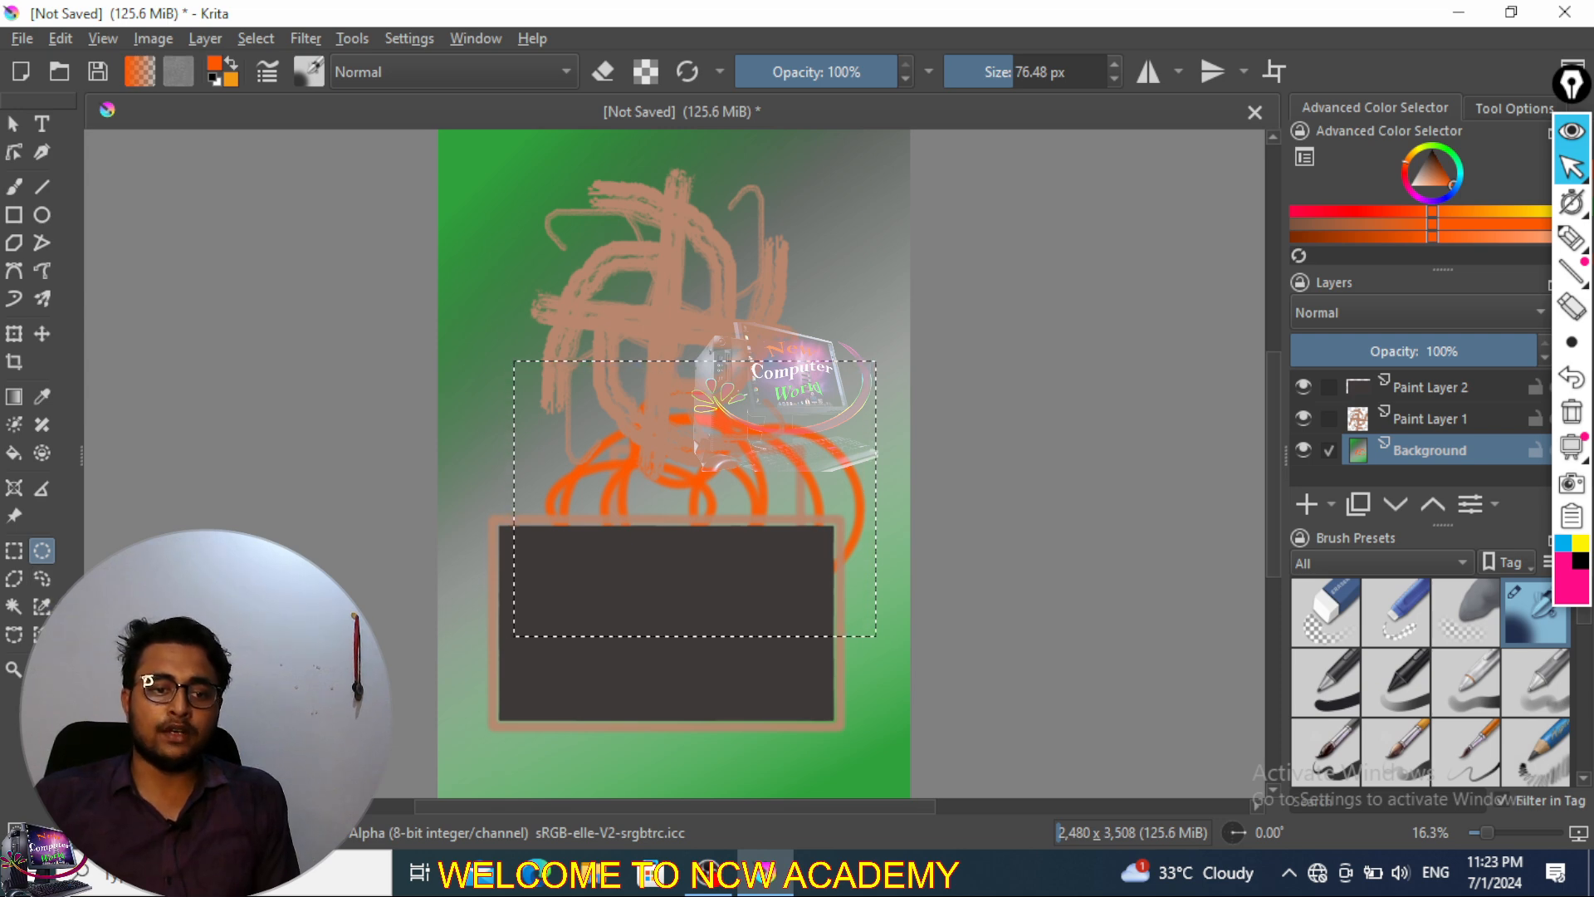
pyautogui.click(41, 669)
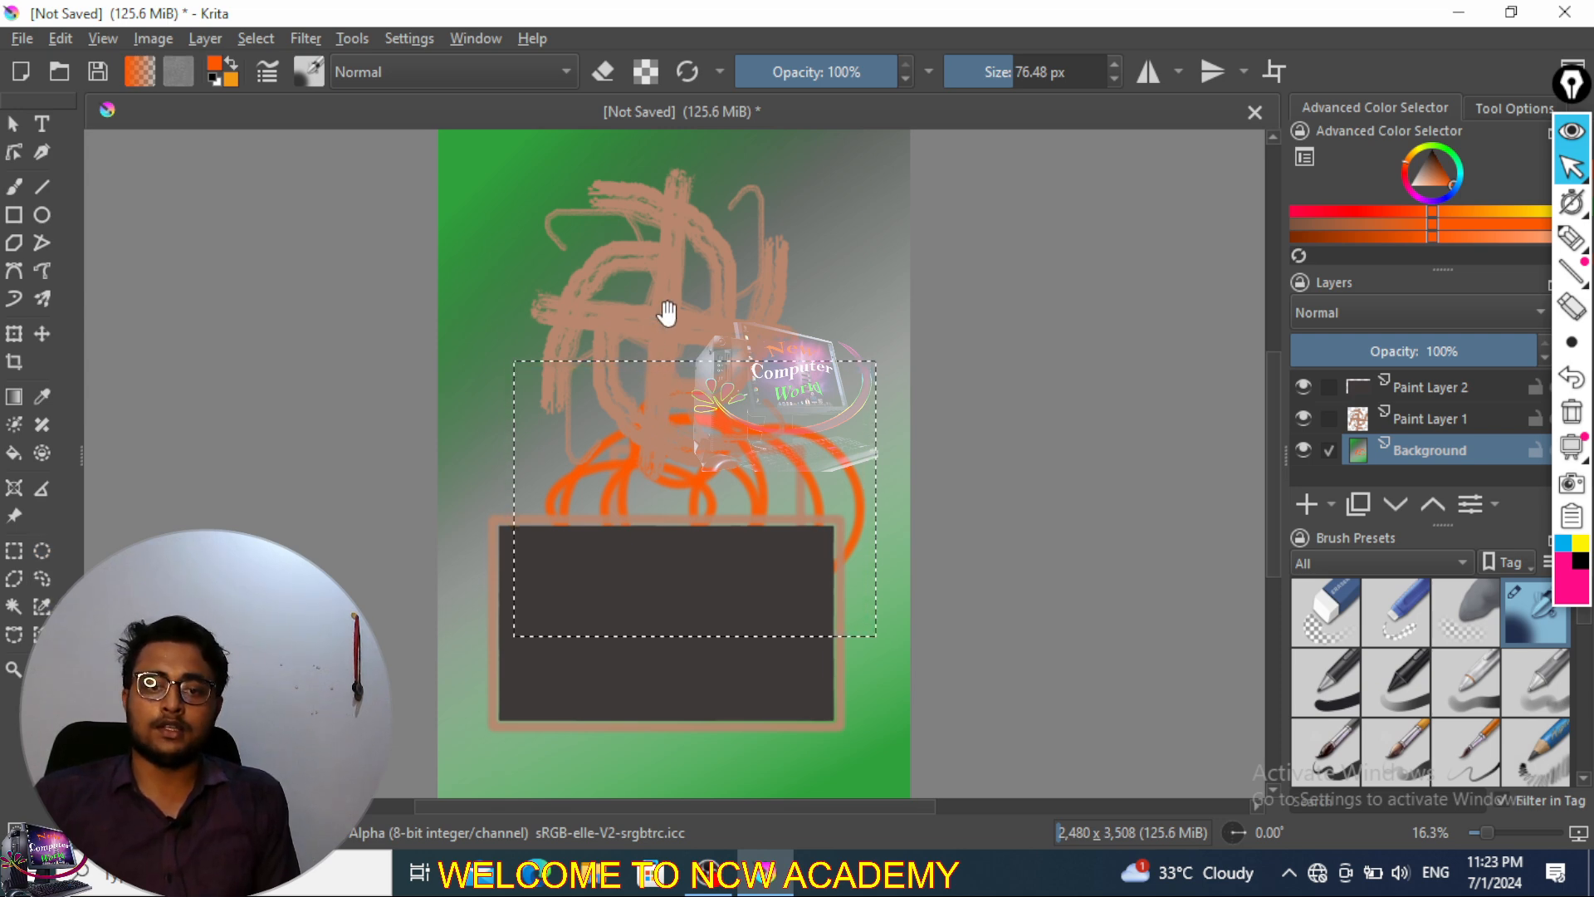
pyautogui.moveTo(668, 313); pyautogui.dragTo(675, 362)
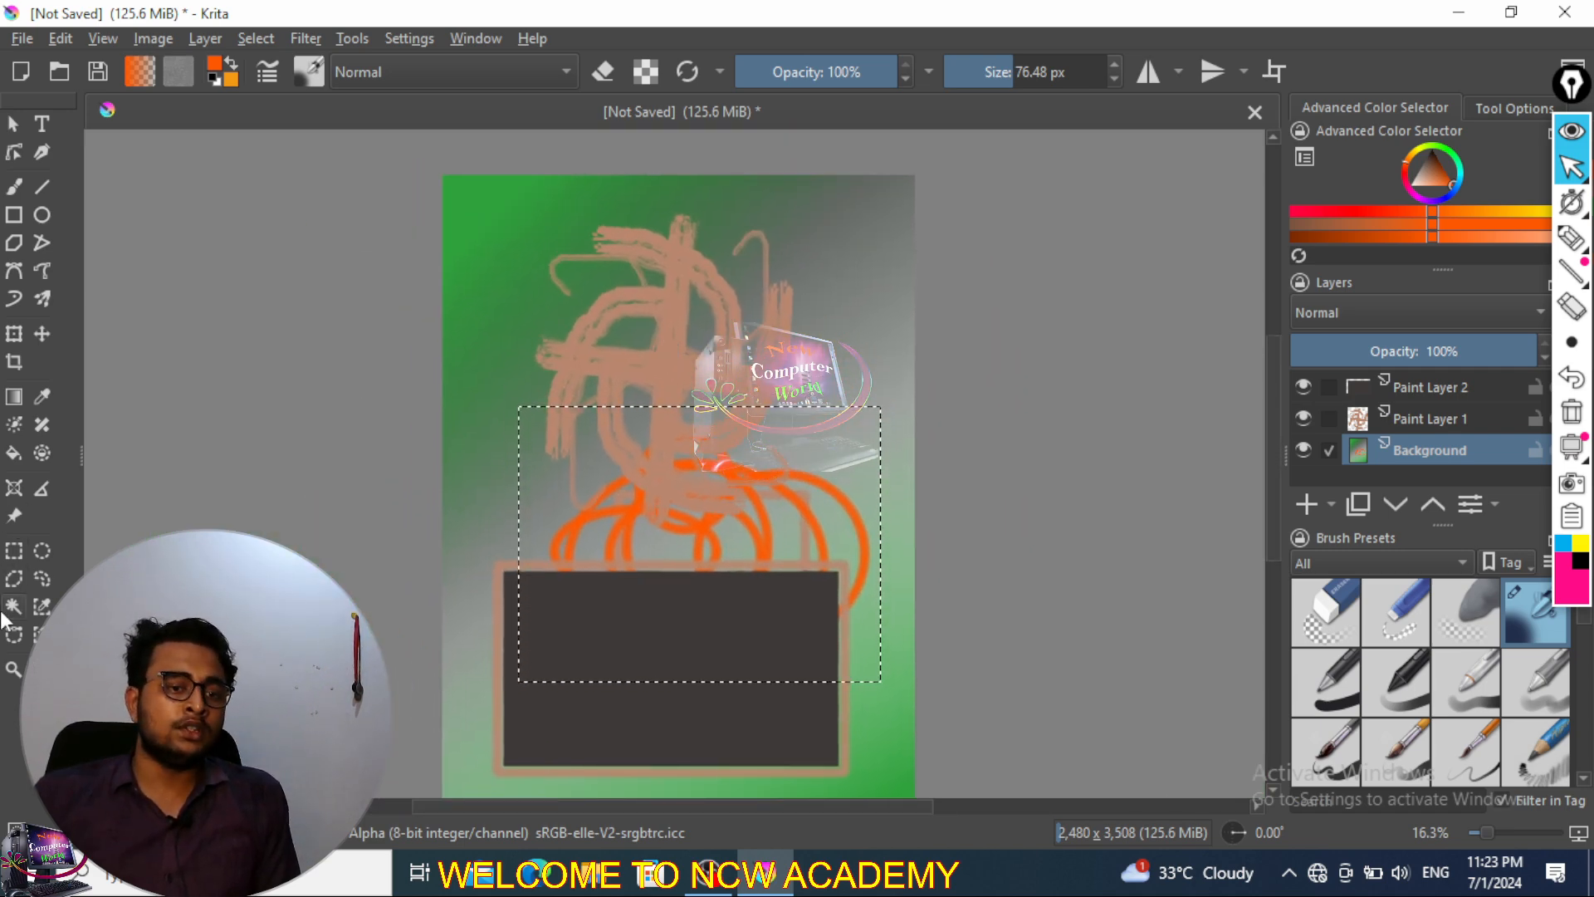
pyautogui.click(13, 670)
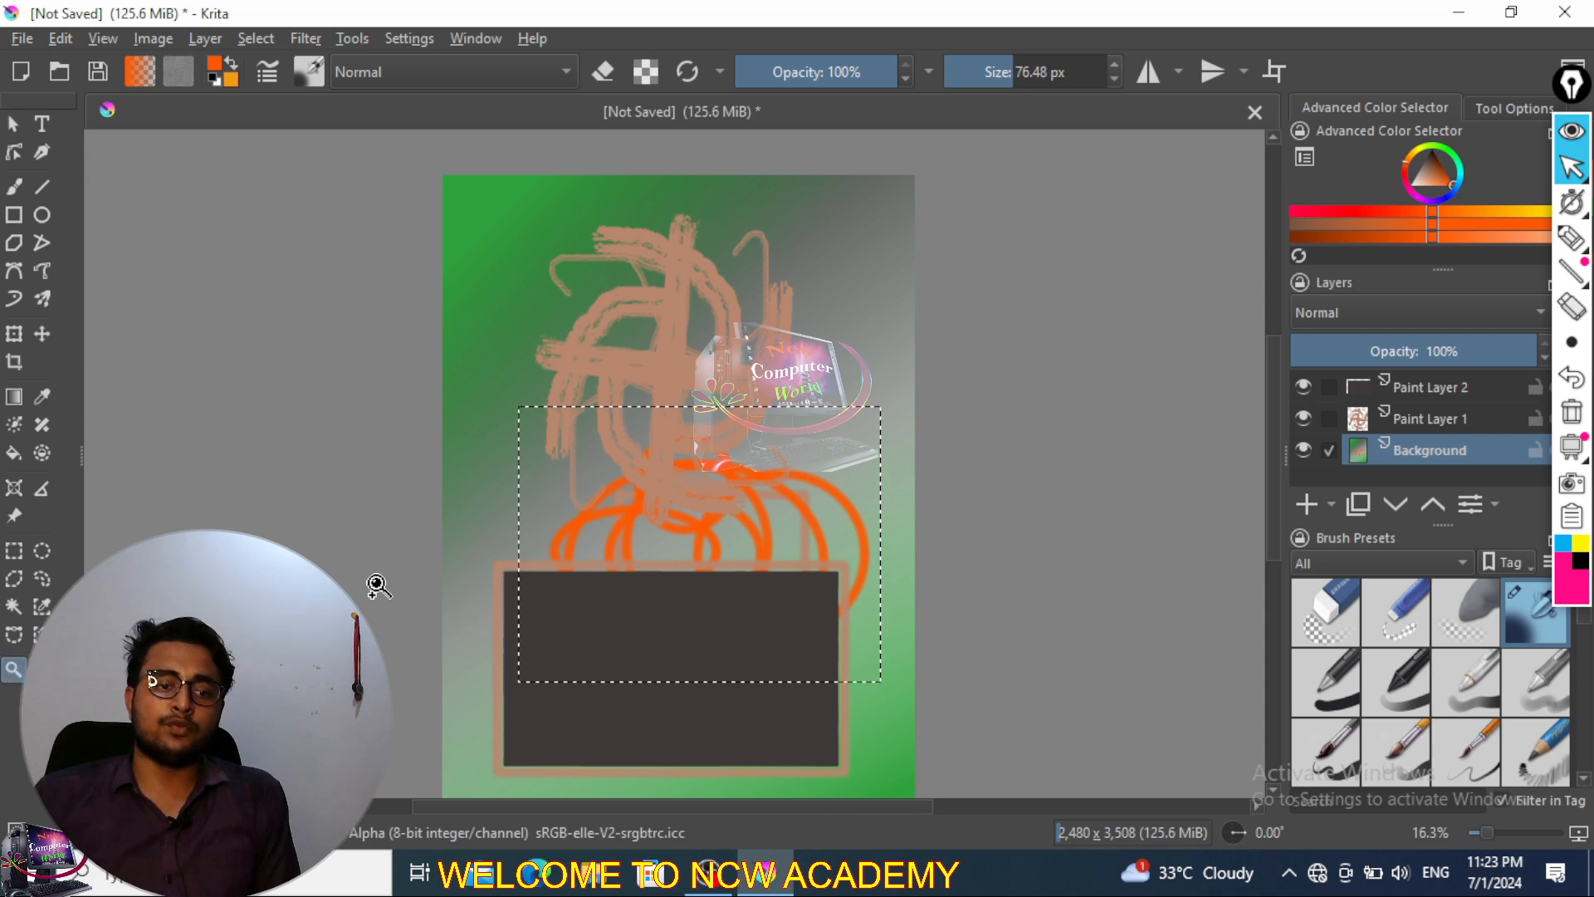
pyautogui.keyDown('alt'); pyautogui.click(661, 515); pyautogui.keyUp('alt')
pyautogui.click(661, 515)
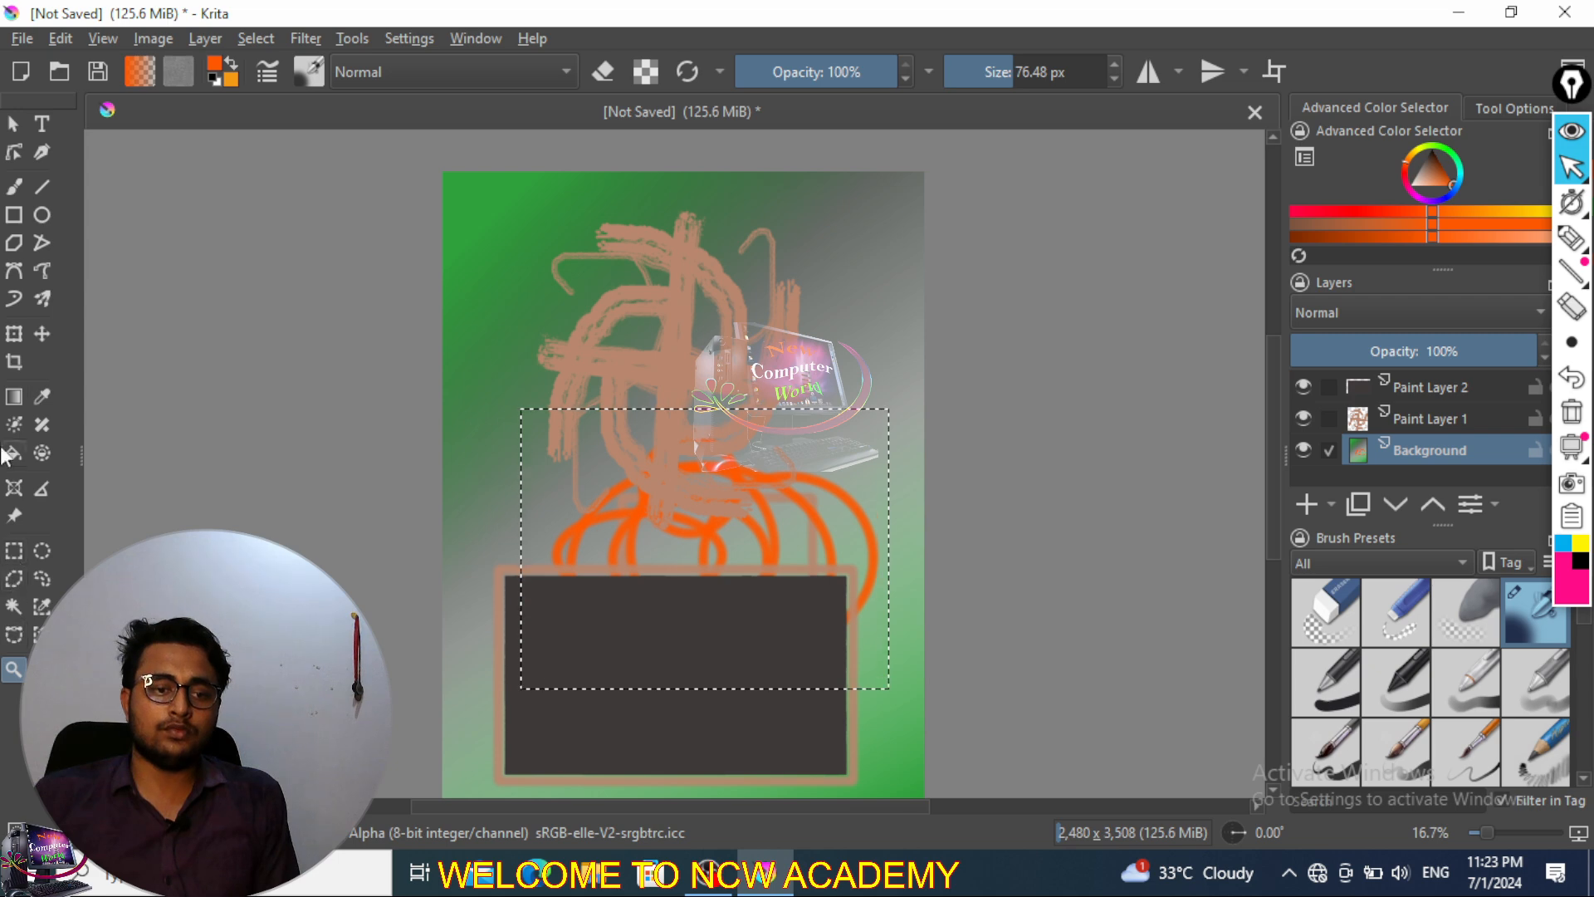
pyautogui.click(14, 124)
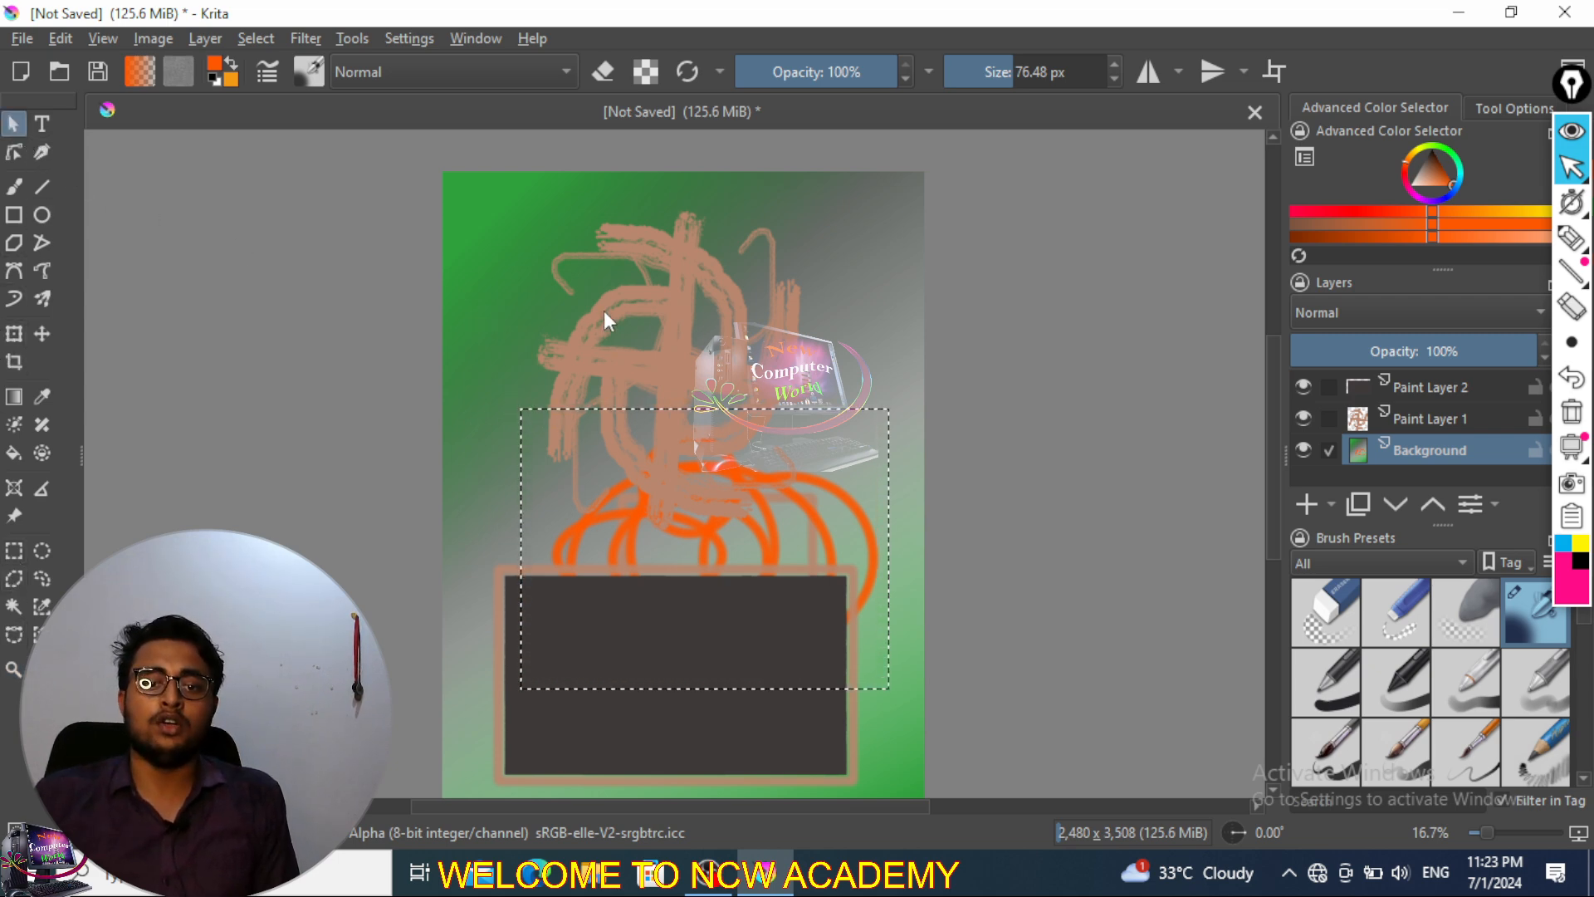
pyautogui.scroll(-2, 613, 302)
pyautogui.scroll(4, 612, 302)
pyautogui.scroll(-2, 613, 302)
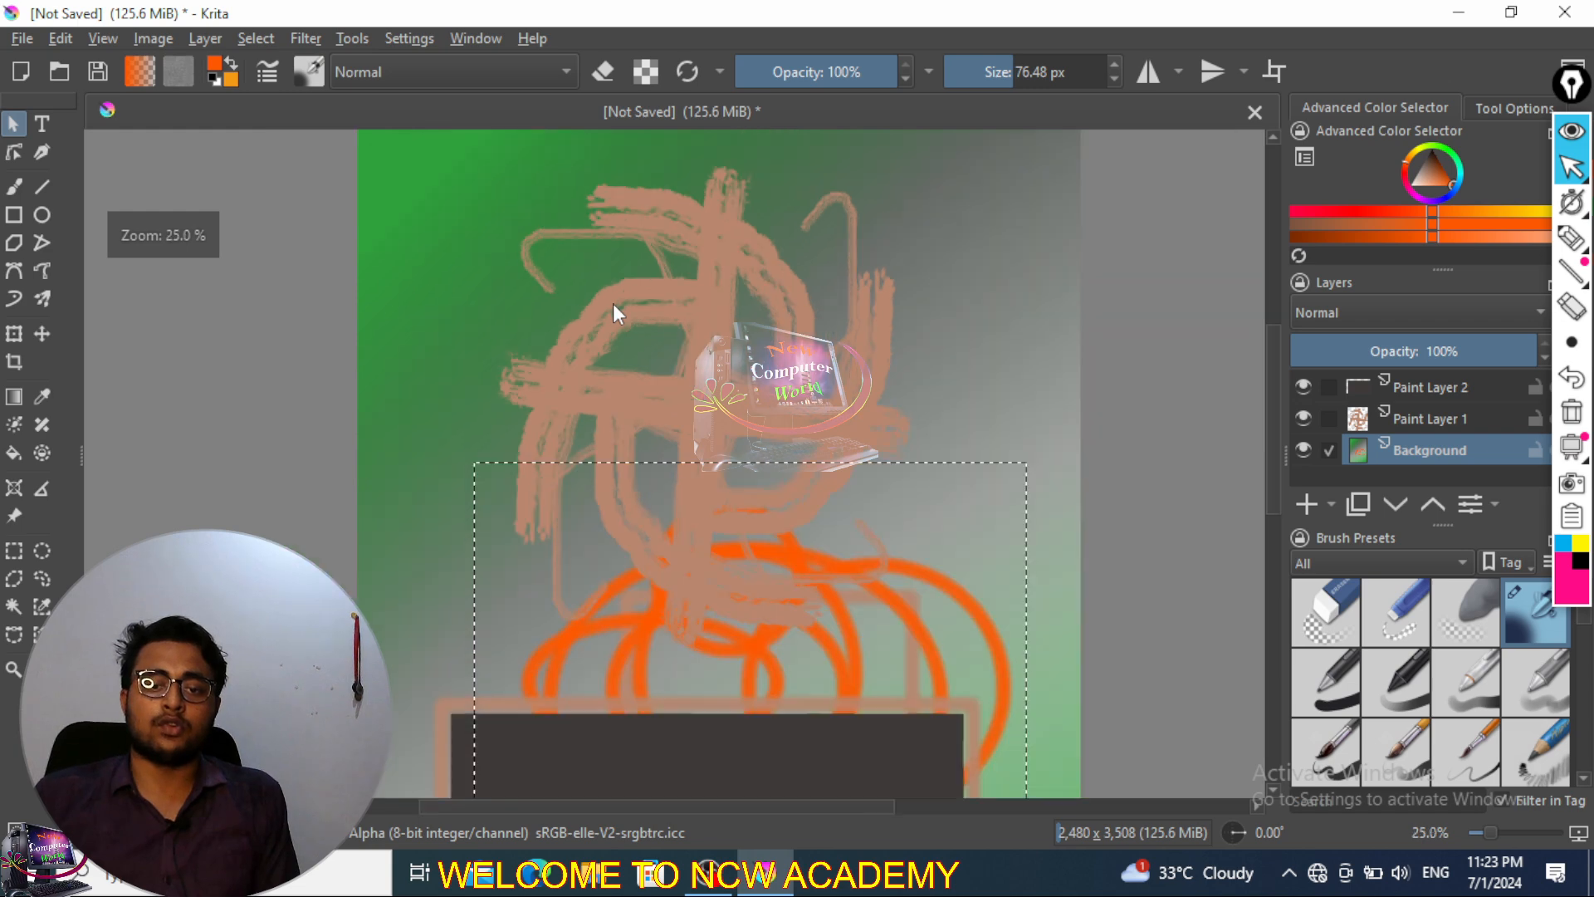